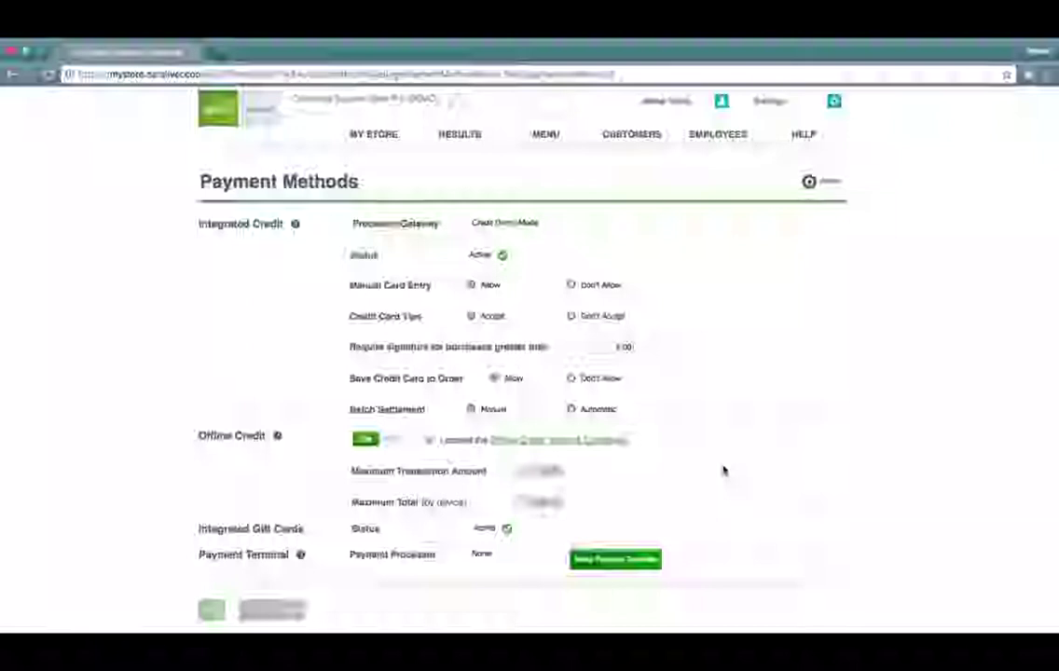
Step: Review the Payment Methods settings down to the accepted payment methods and the available Cash Rounding options
scroll(690, 461, down, 3)
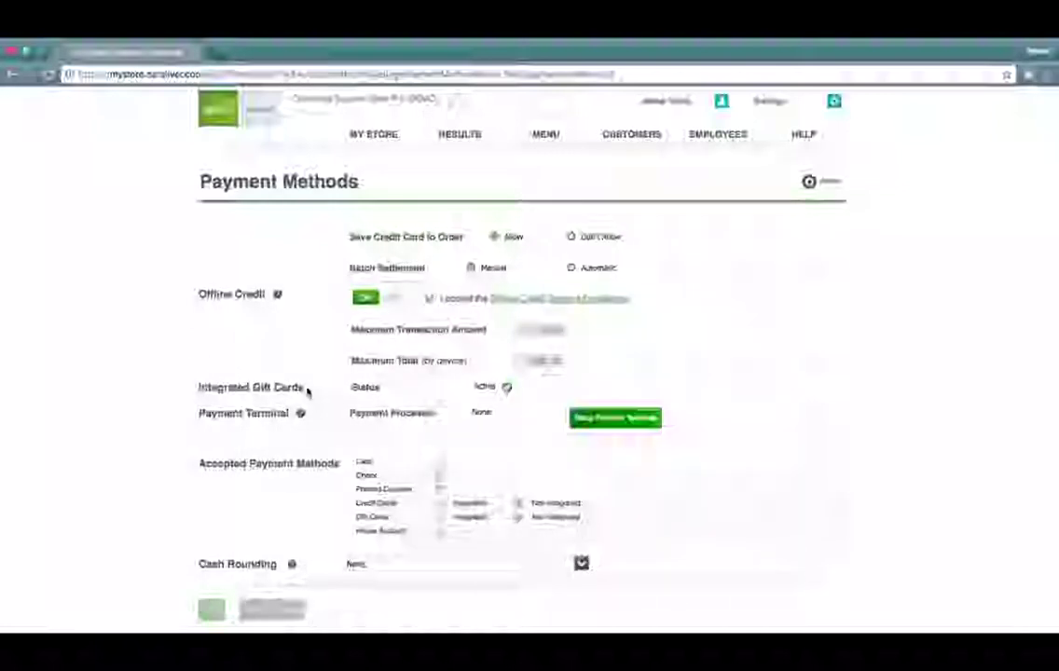
scroll(293, 424, up, 1)
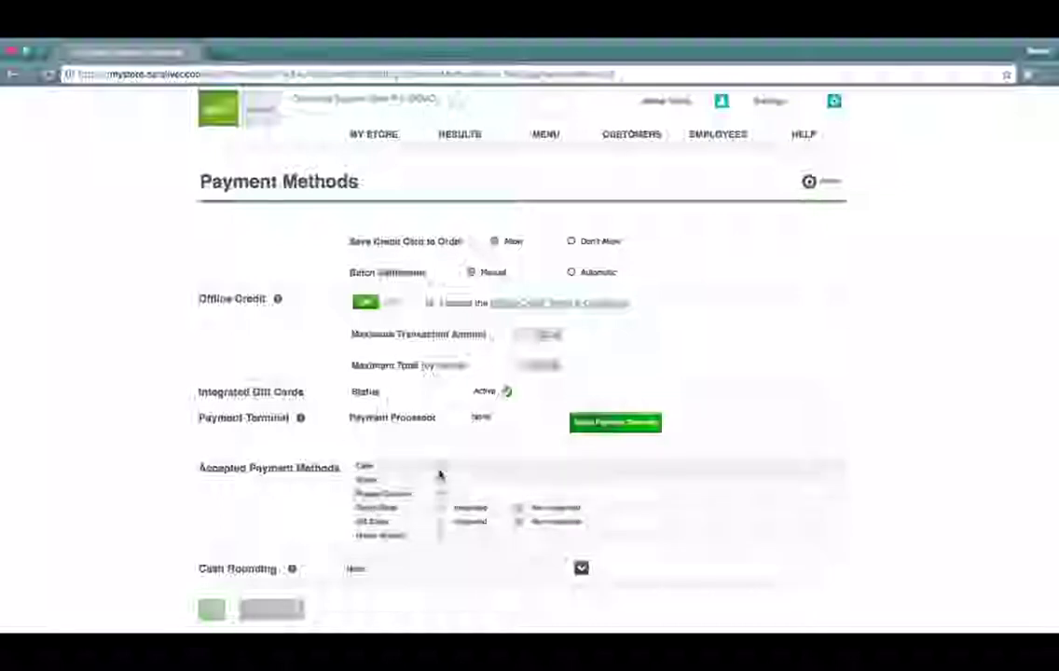
scroll(428, 545, down, 1)
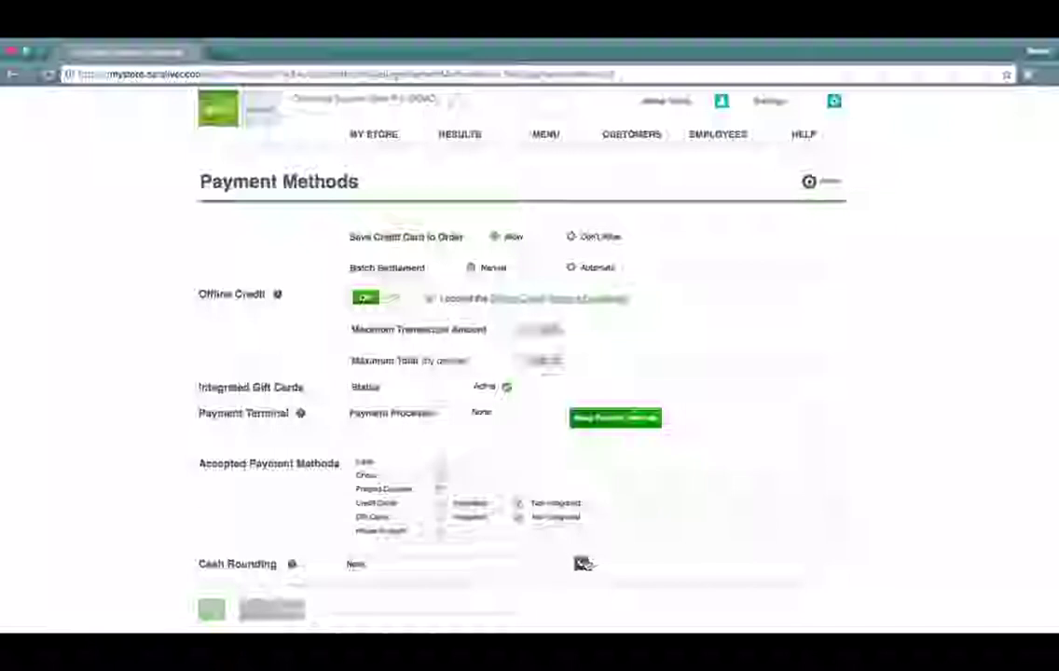
click(582, 563)
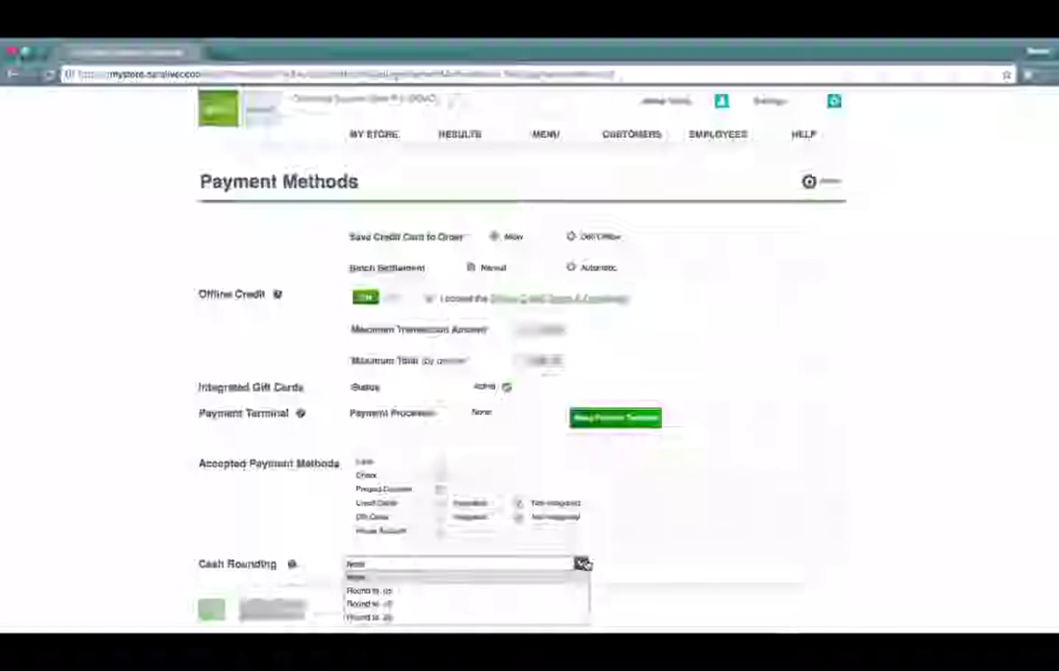
click(580, 563)
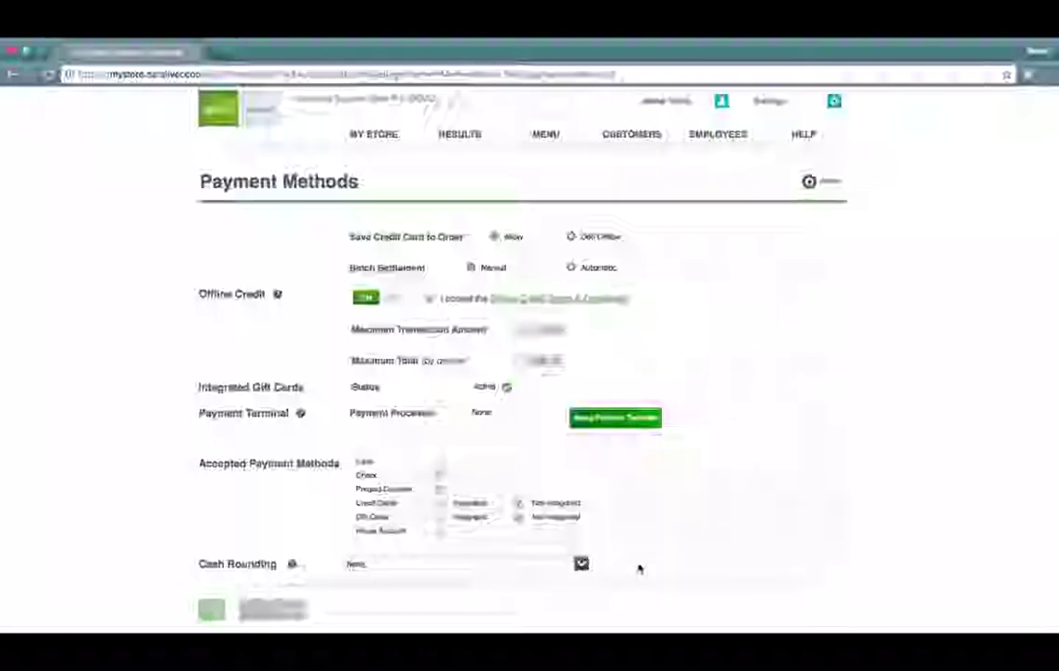
Step: Open the Pay In/Out Codes settings and view the form for adding a reason code without saving one
click(762, 100)
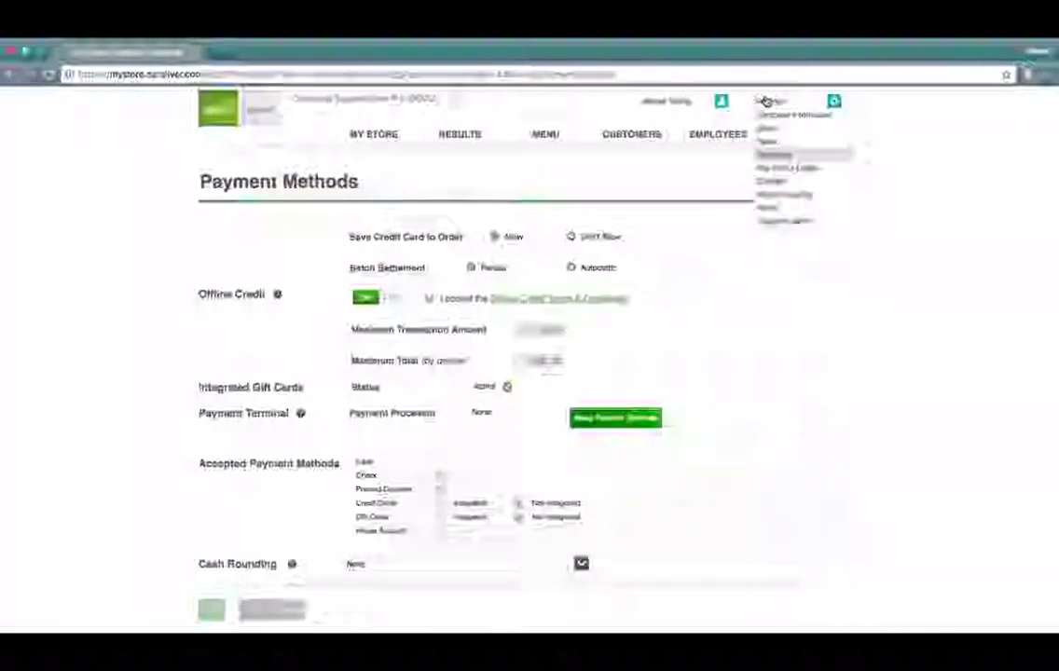
click(754, 172)
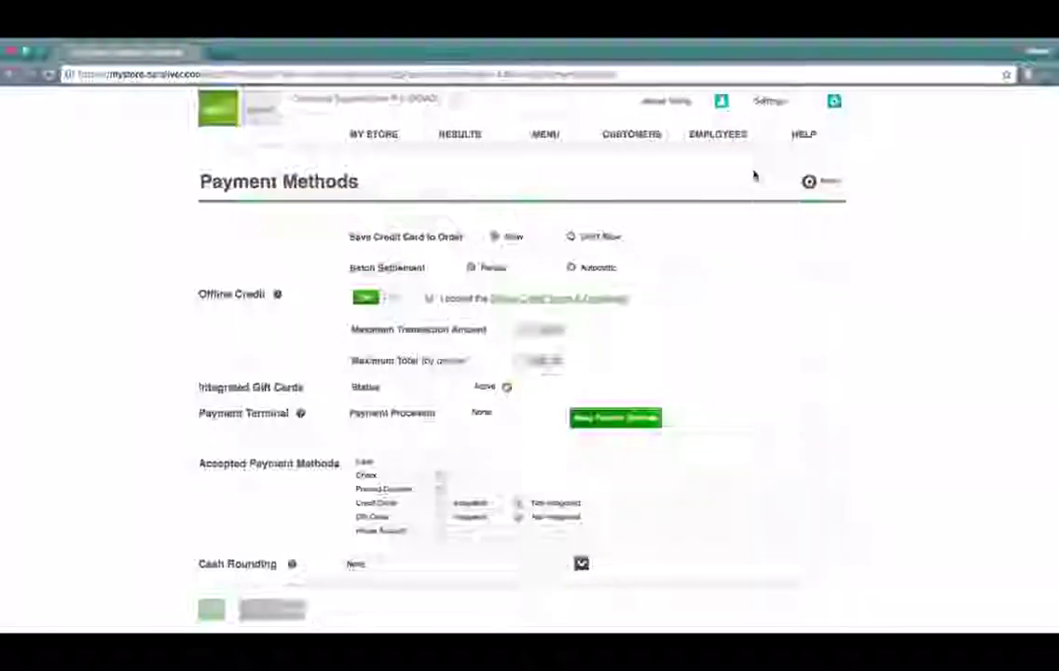
click(765, 105)
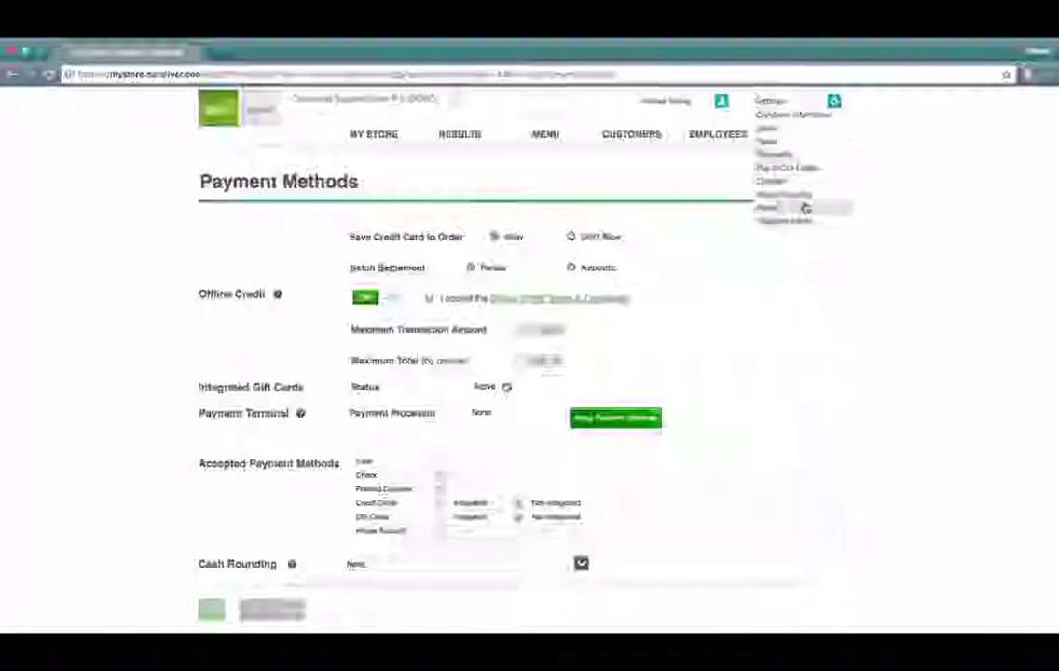
click(804, 169)
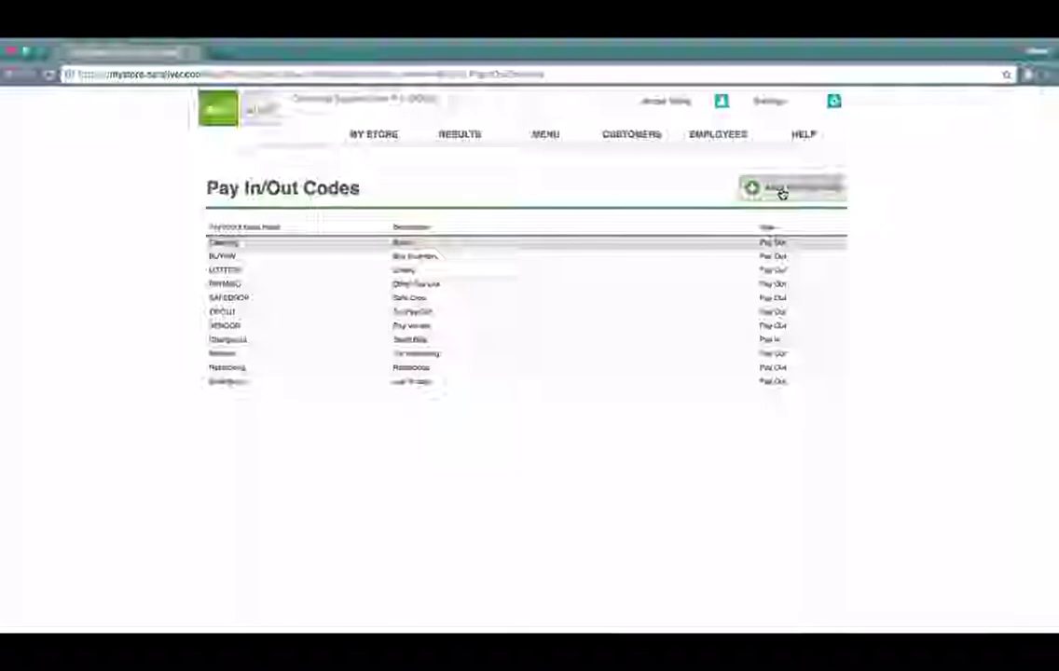
click(782, 191)
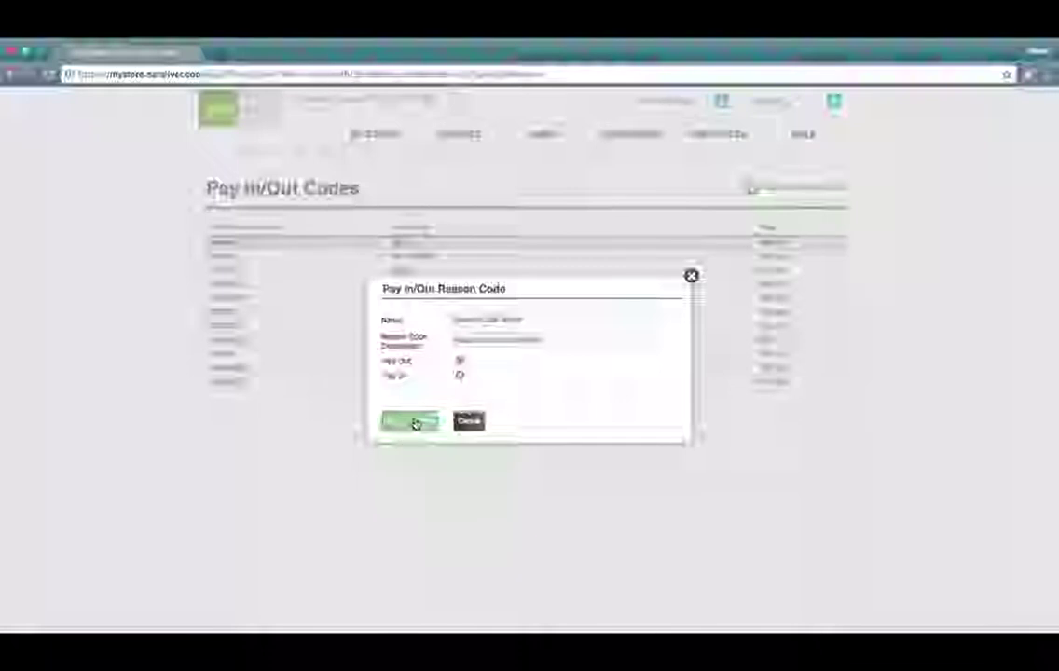
click(690, 275)
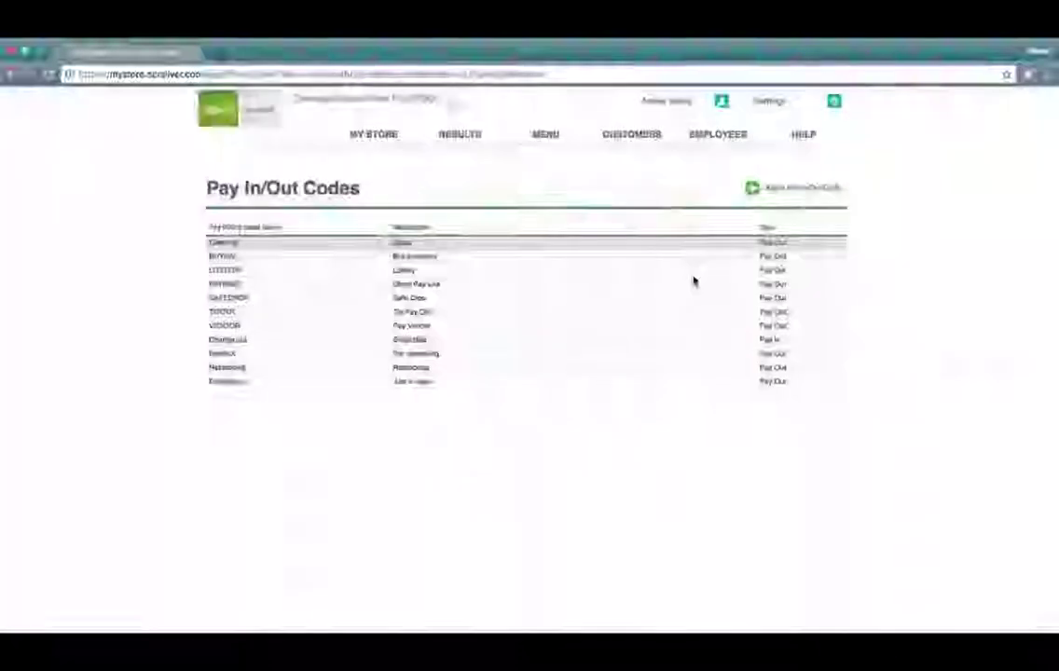
Step: Open the Charges settings and view the add-charge form and the details of the House Acct Payment charge
click(787, 101)
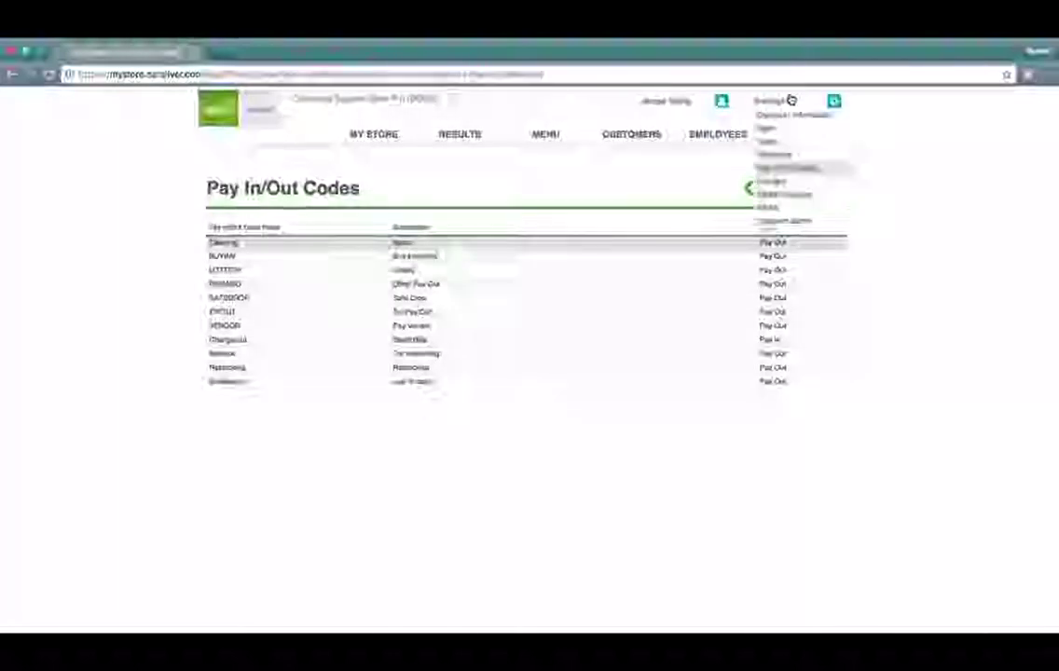
click(798, 183)
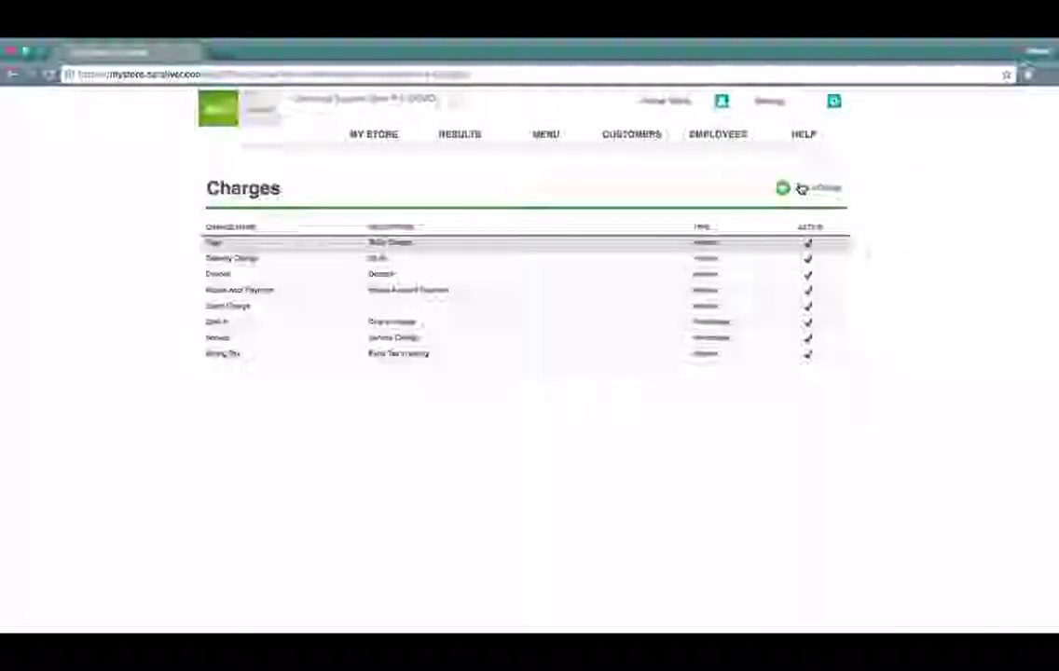
click(801, 188)
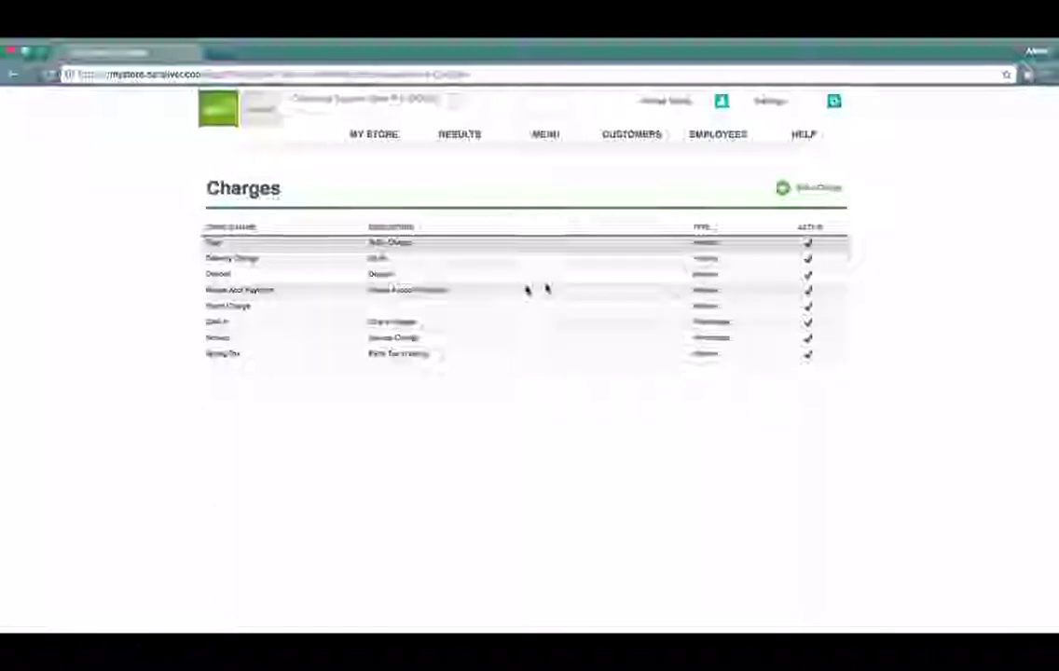
click(715, 292)
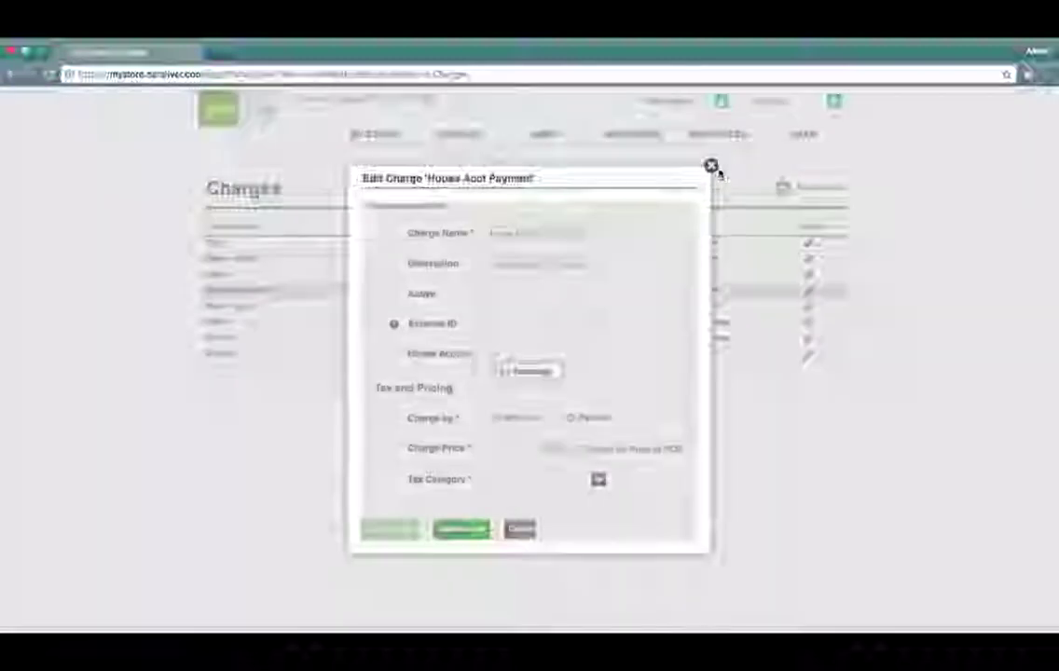
click(711, 167)
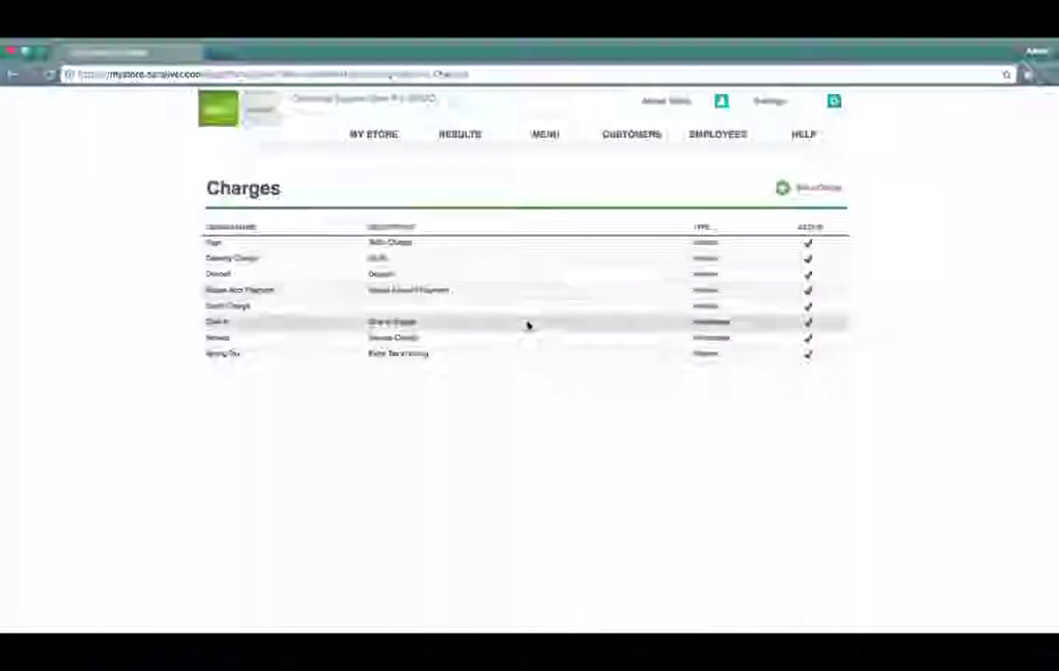
Step: Examine the Dine-in charge's pricing settings and its Tax Category options, leaving the charge without saving
click(528, 324)
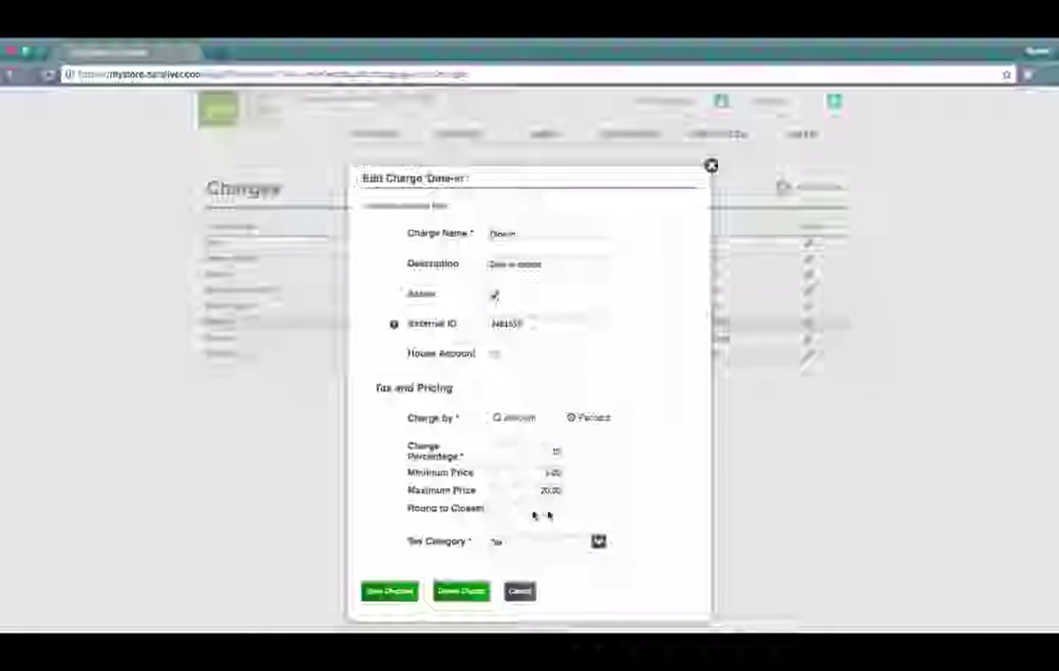
click(598, 542)
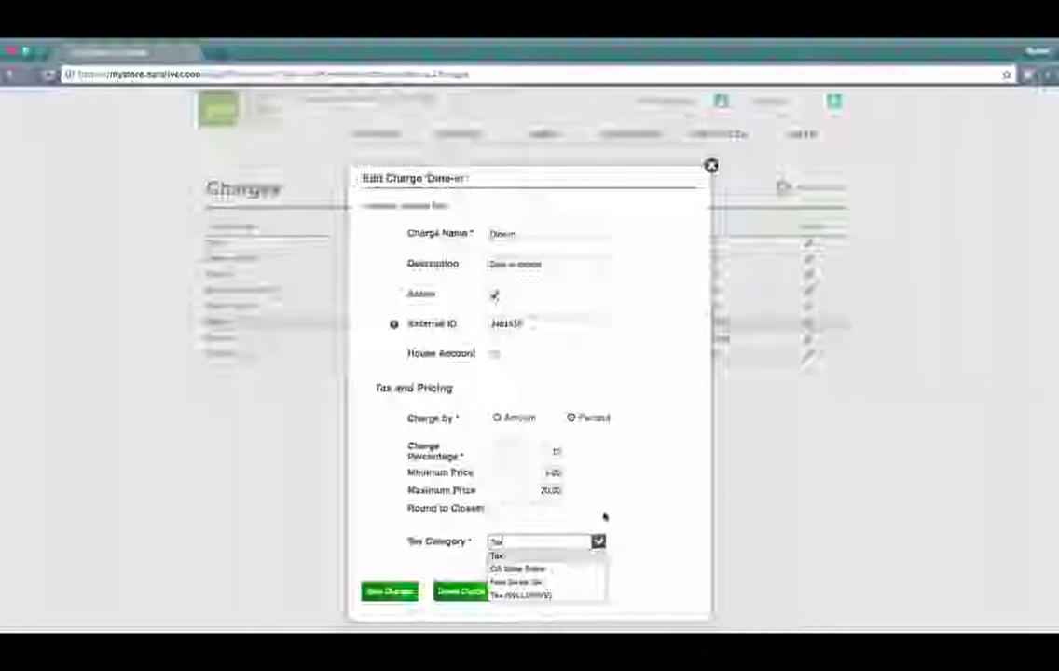
click(602, 514)
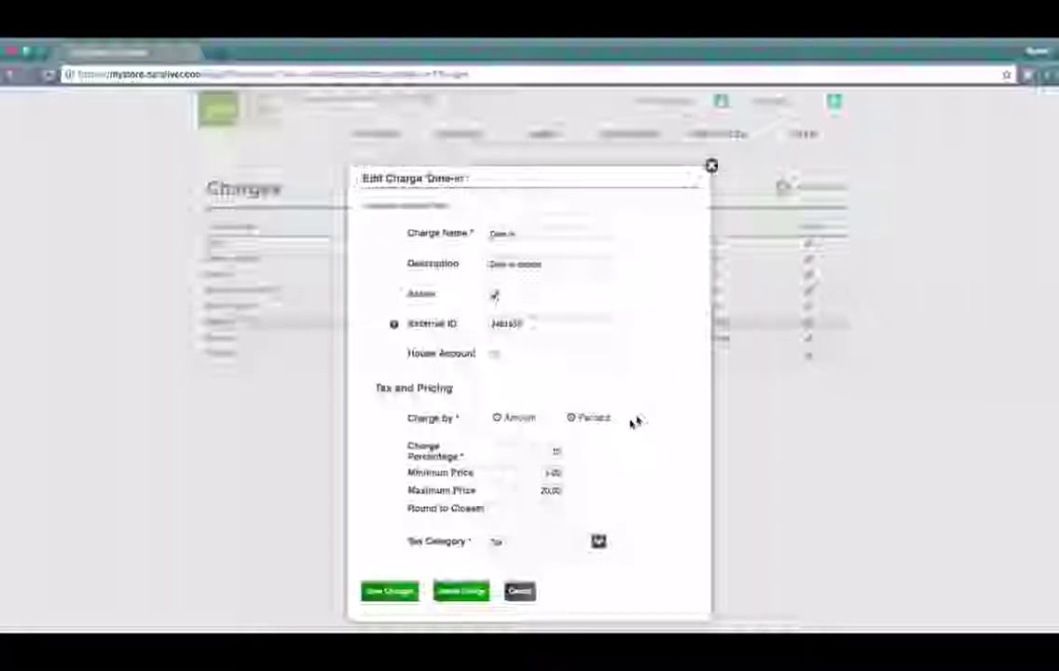
click(711, 166)
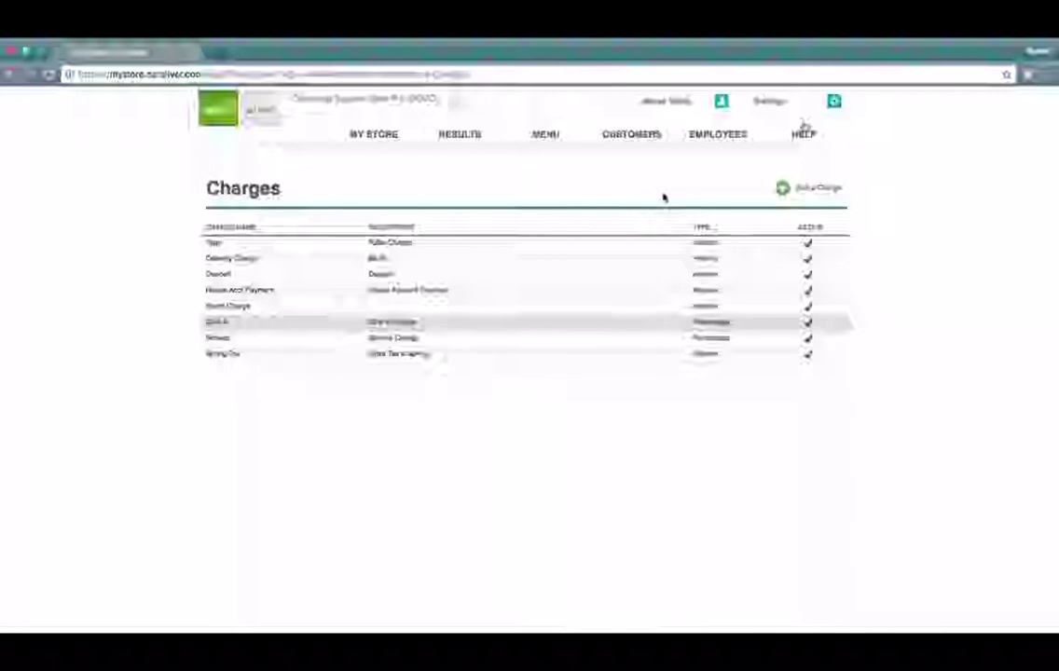
Step: Open the Kitchen Routing Setup and add a kitchen device named ORDER PRINTER
click(778, 101)
click(791, 193)
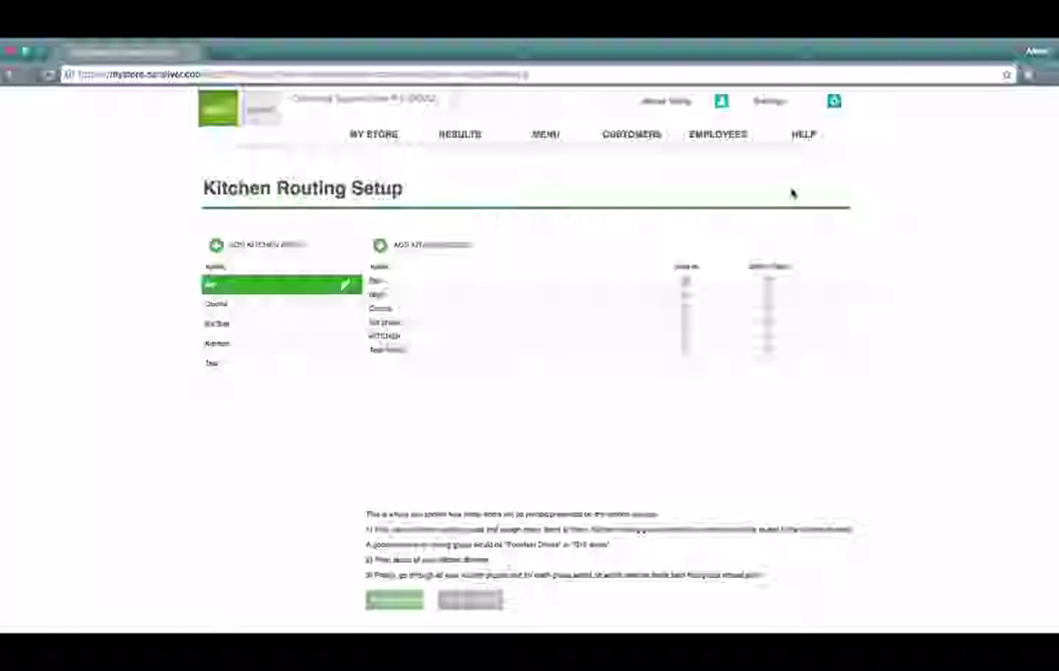
click(447, 244)
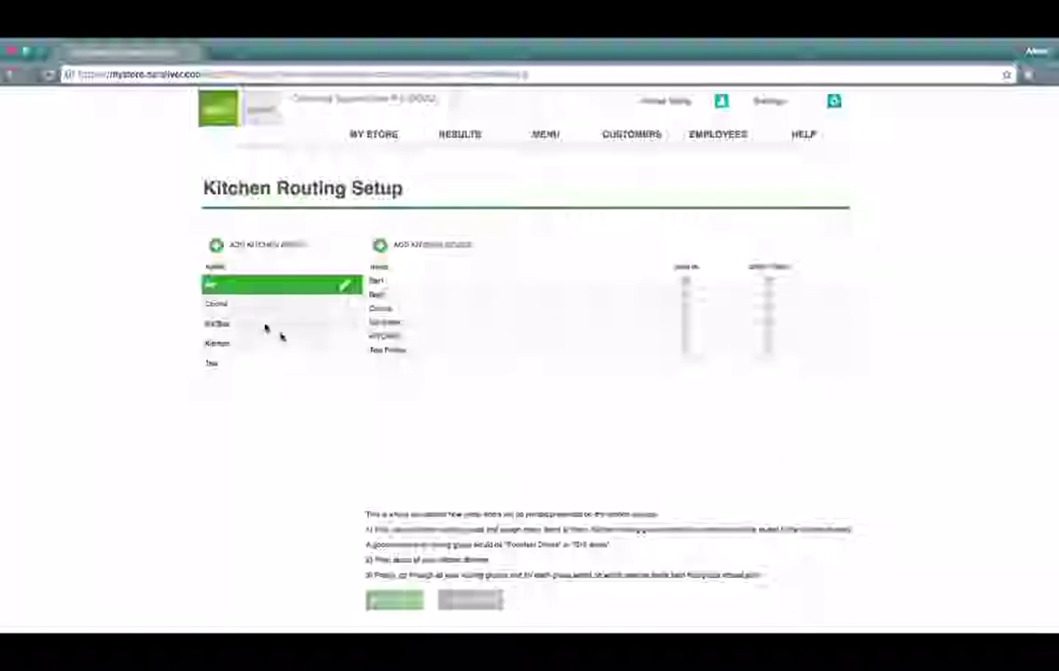
click(464, 245)
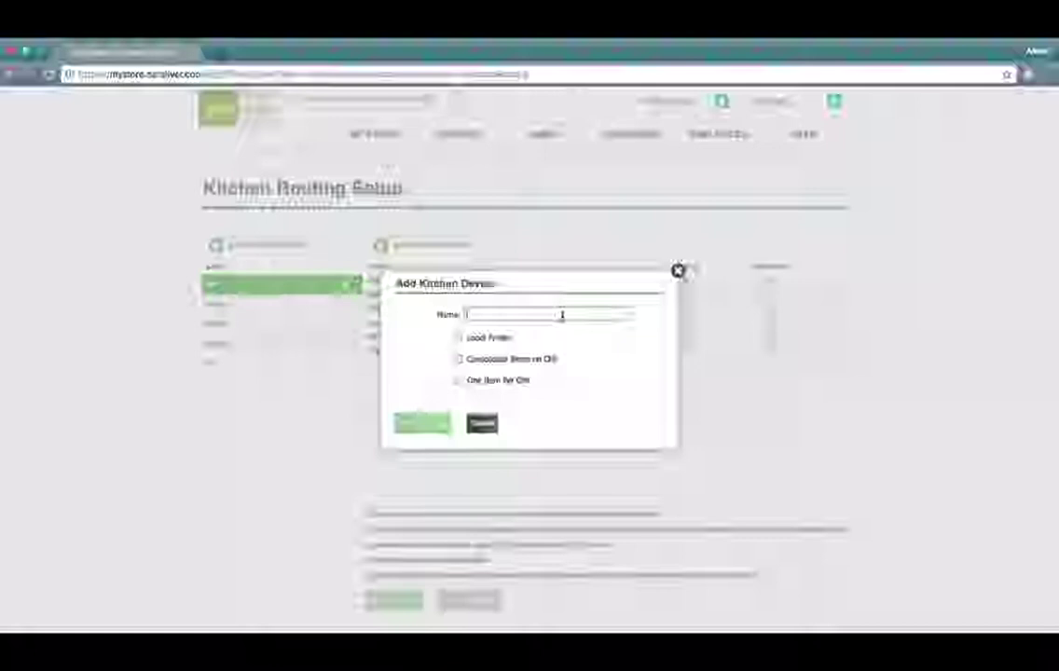
text(Grill)
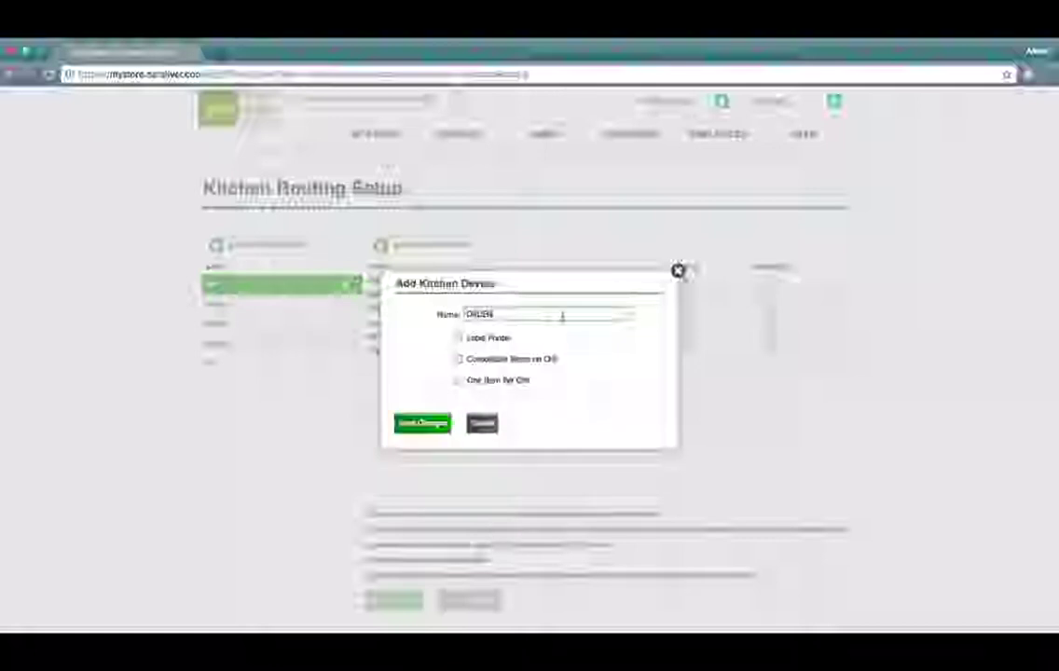
text(TER)
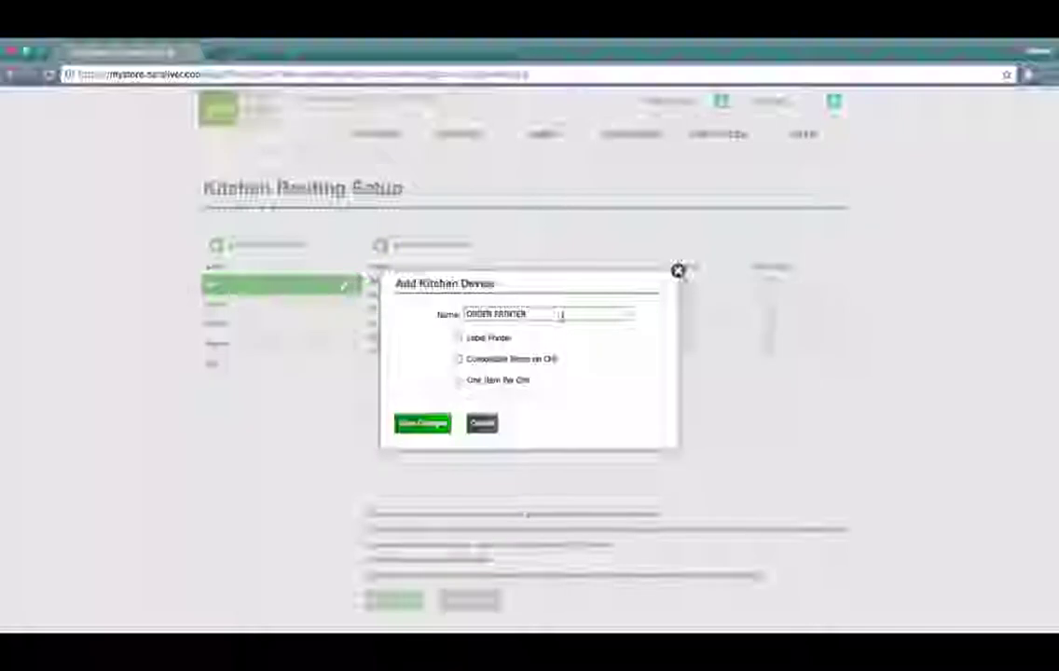
click(424, 424)
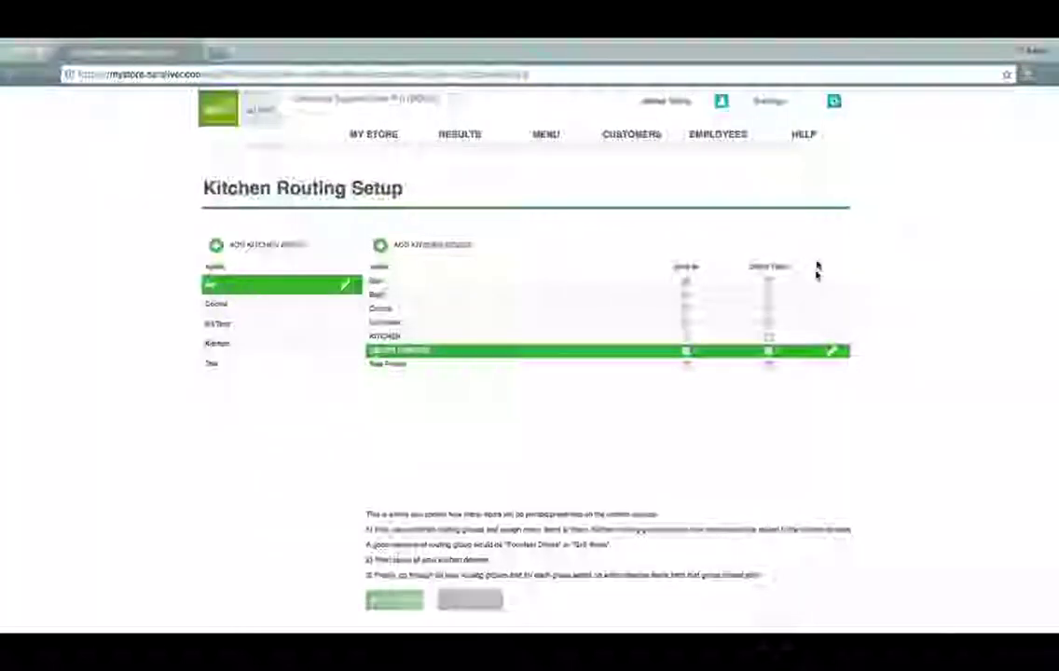
Step: Switch the routing of the highlighted kitchen group for ORDER PRINTER and for the second listed device
click(687, 353)
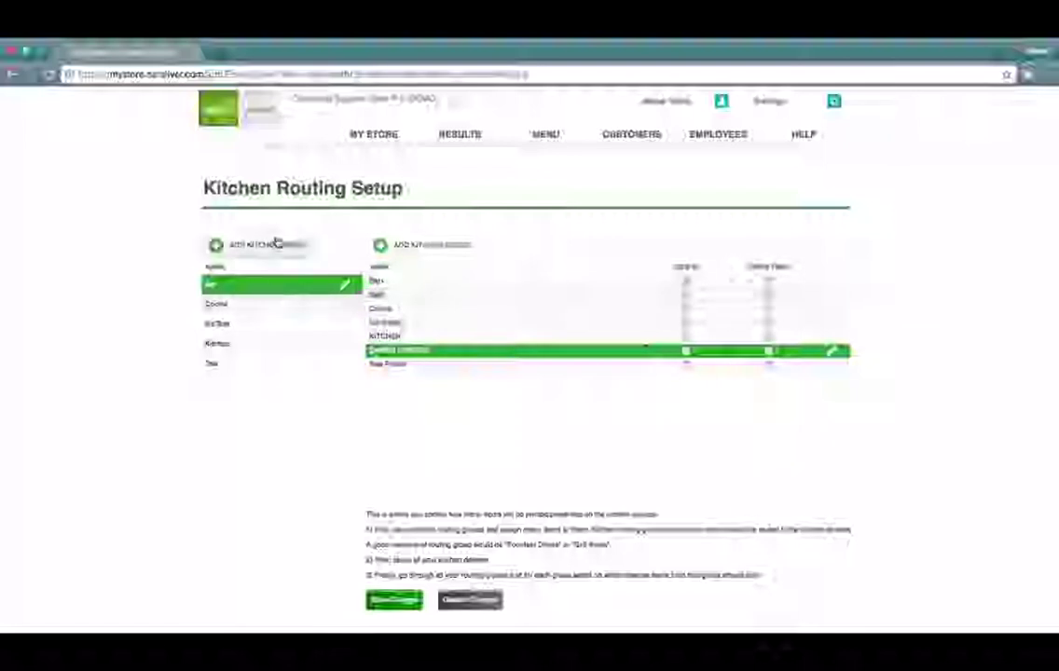
click(687, 297)
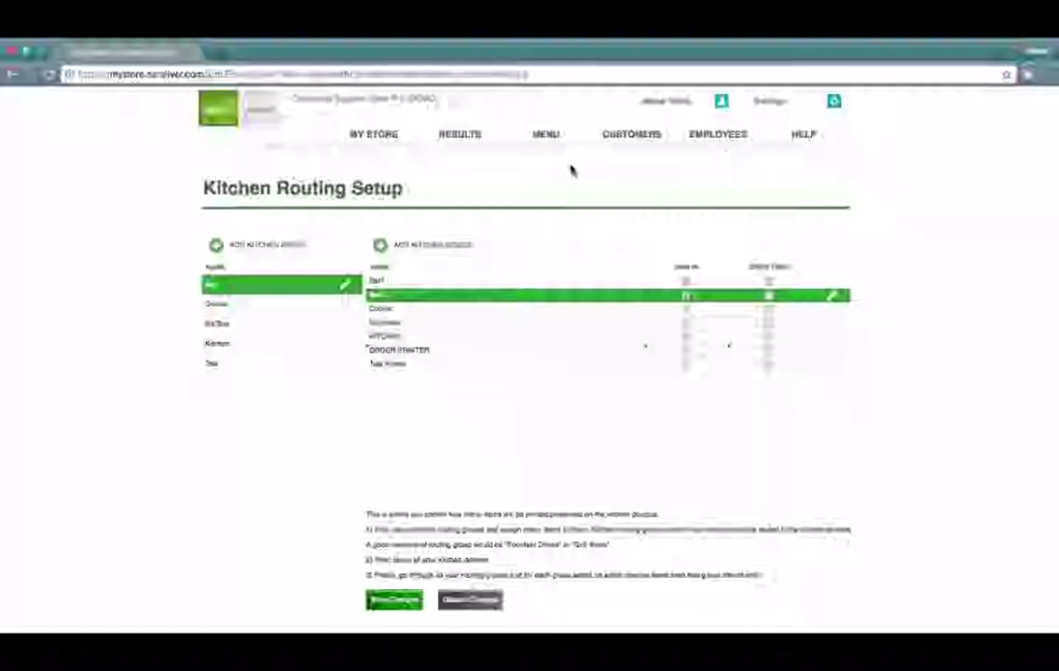
Step: Go to the menu's items, start an item import and view the sample import file at full size
click(546, 135)
click(481, 424)
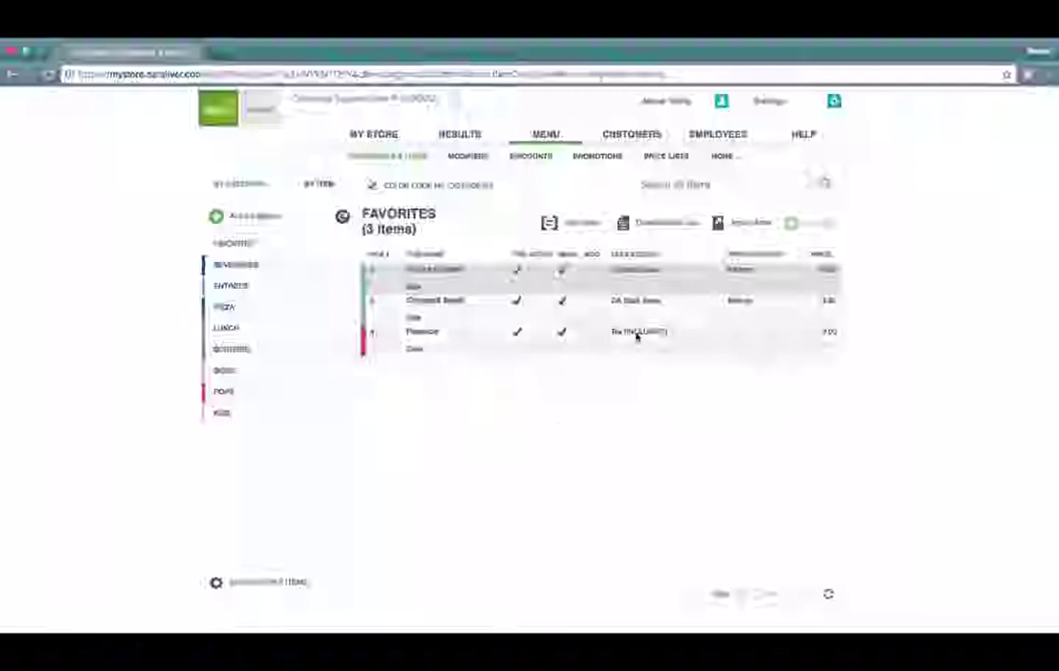
click(748, 225)
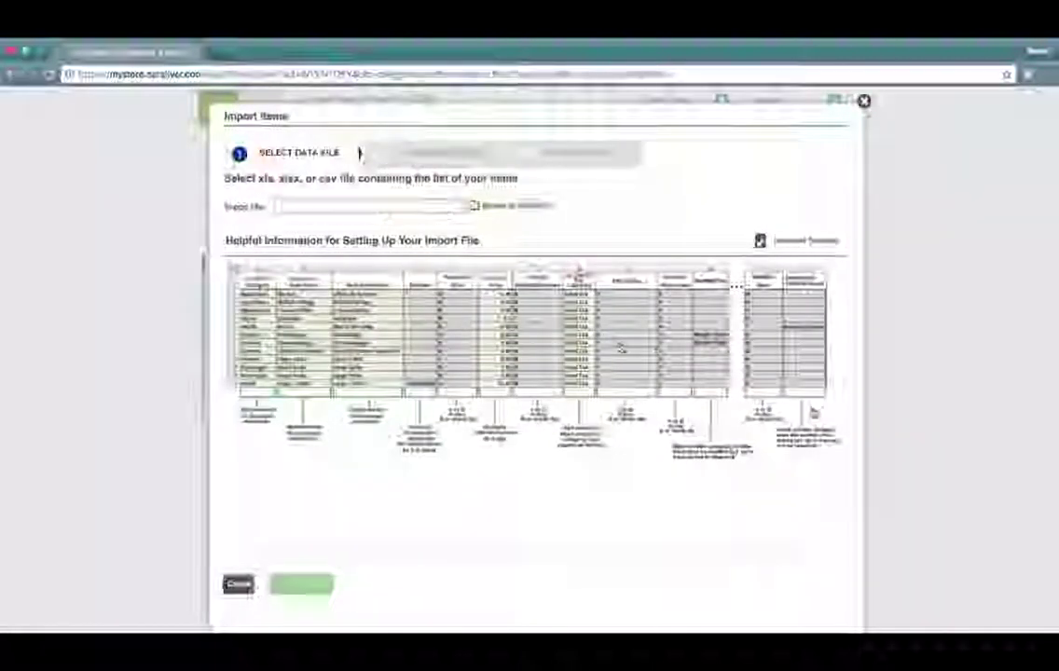
click(641, 343)
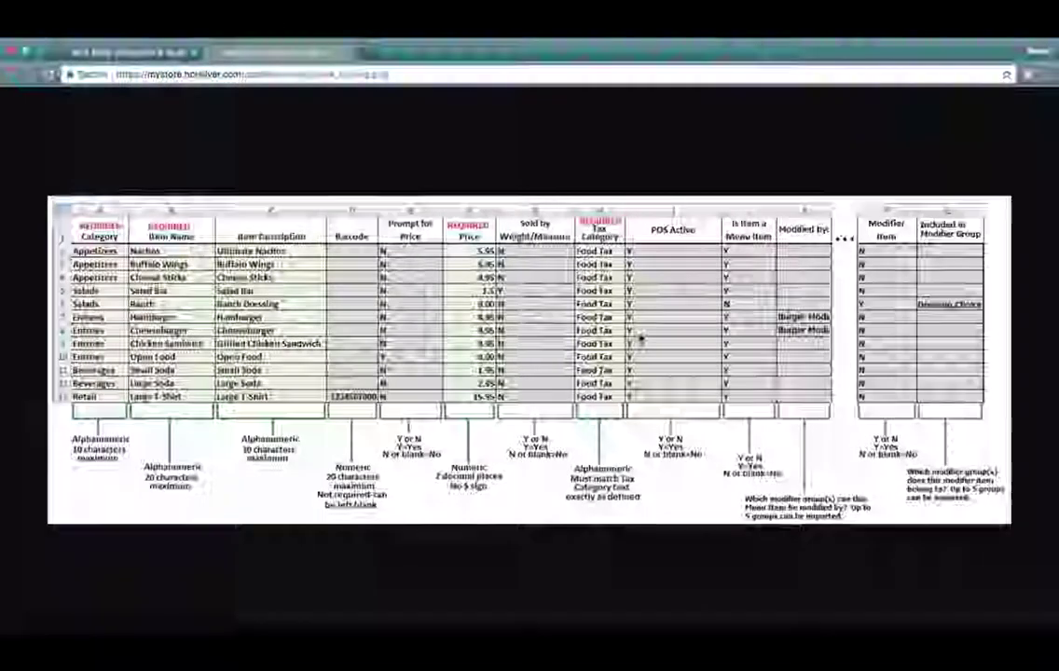
click(145, 53)
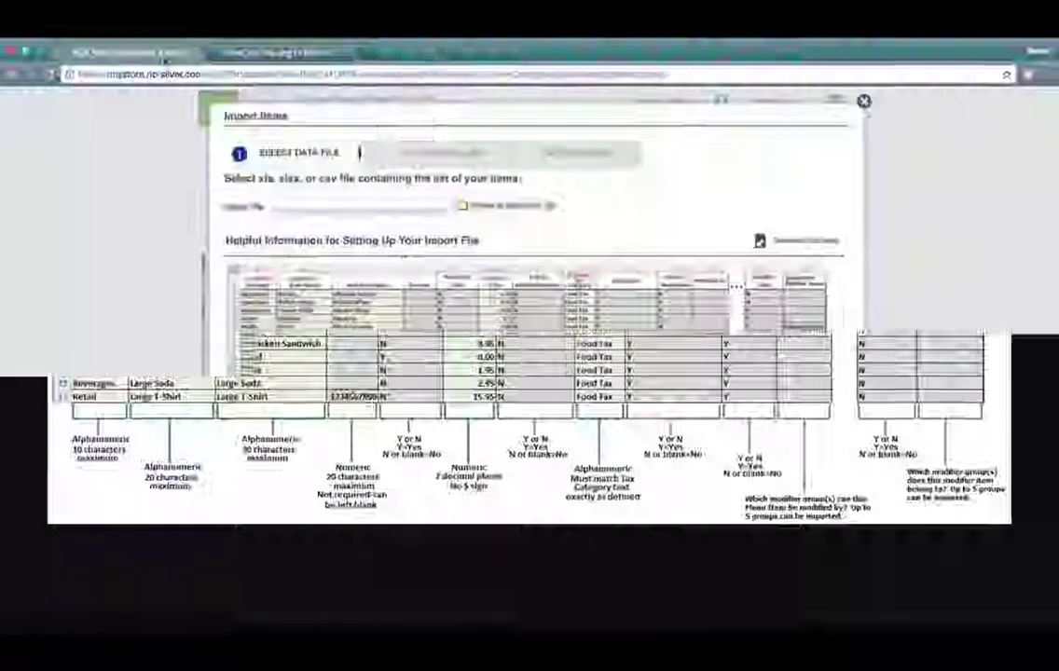
Step: Download the item import template and cancel the import to return to the Favorites items
click(804, 246)
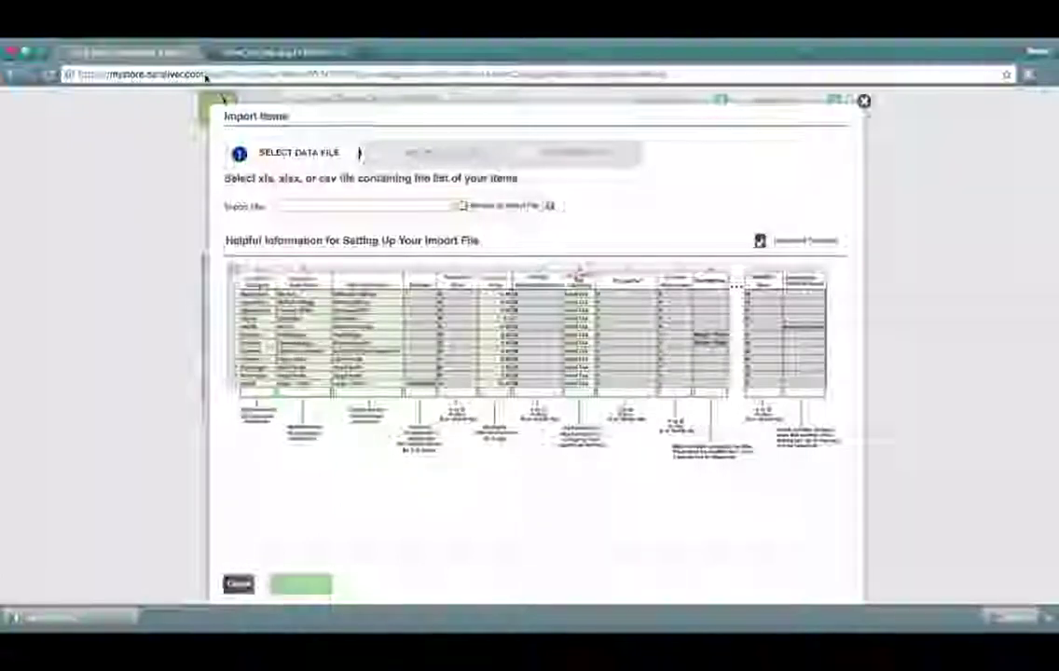
click(239, 583)
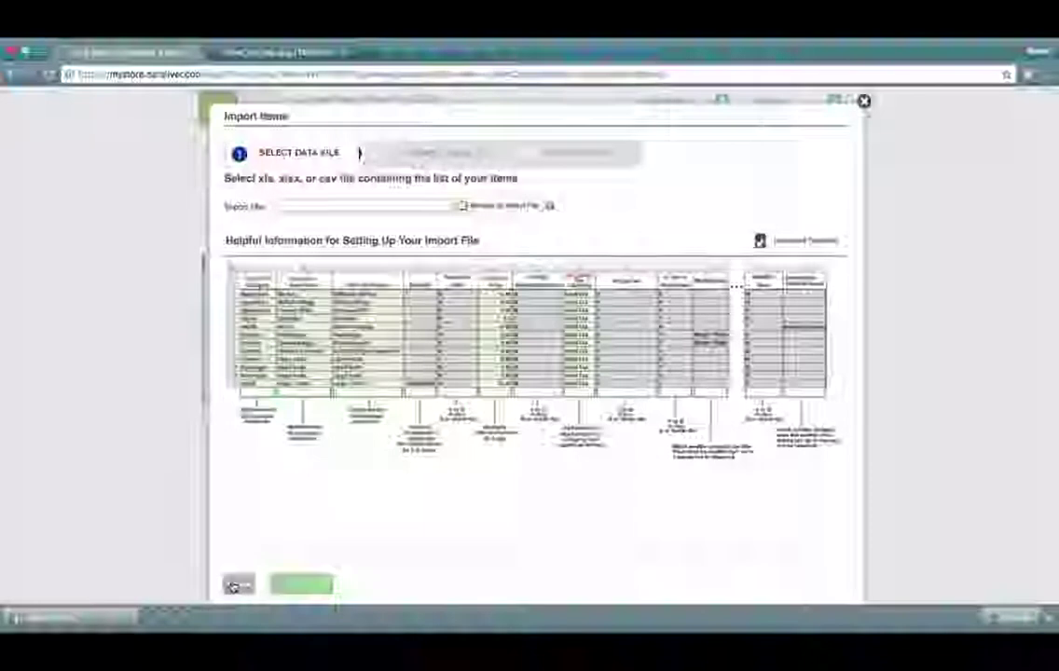
click(453, 406)
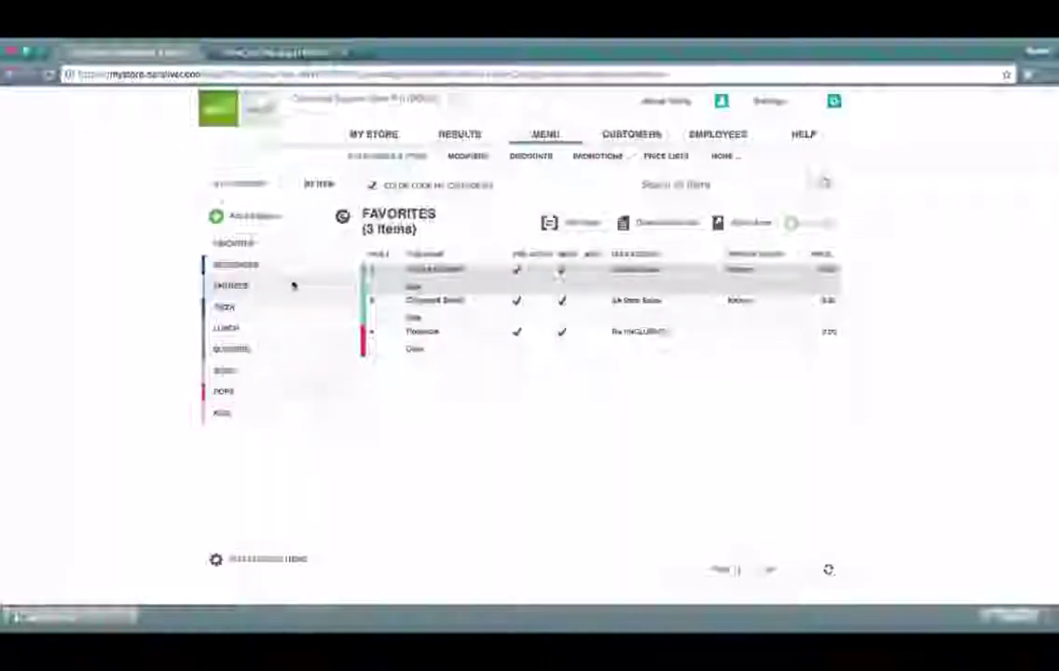
click(242, 222)
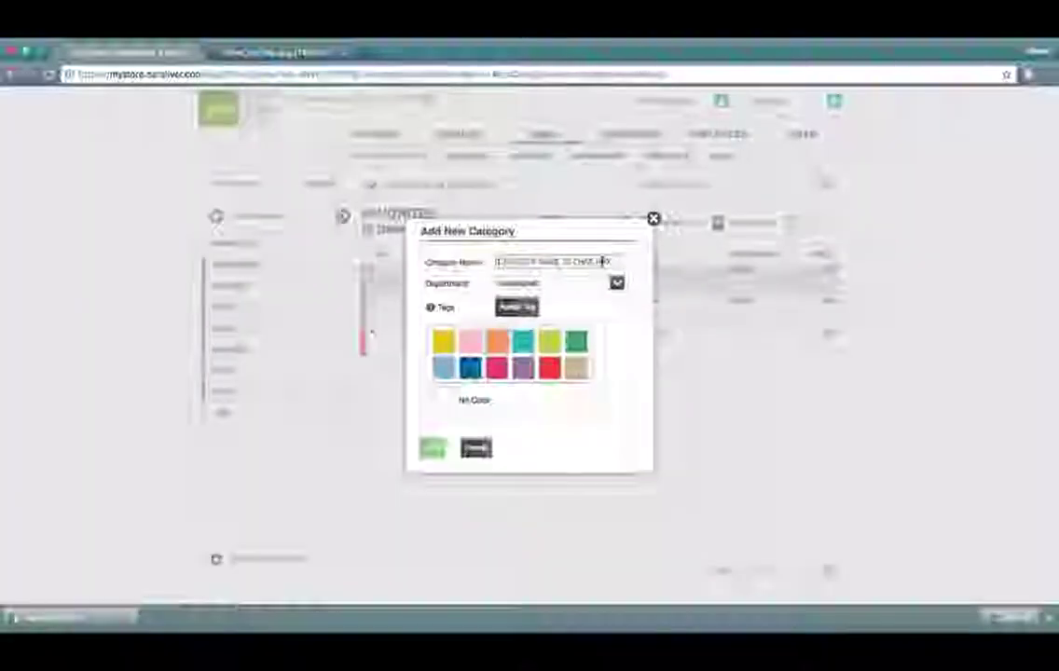
text(CAB)
text(EGORY)
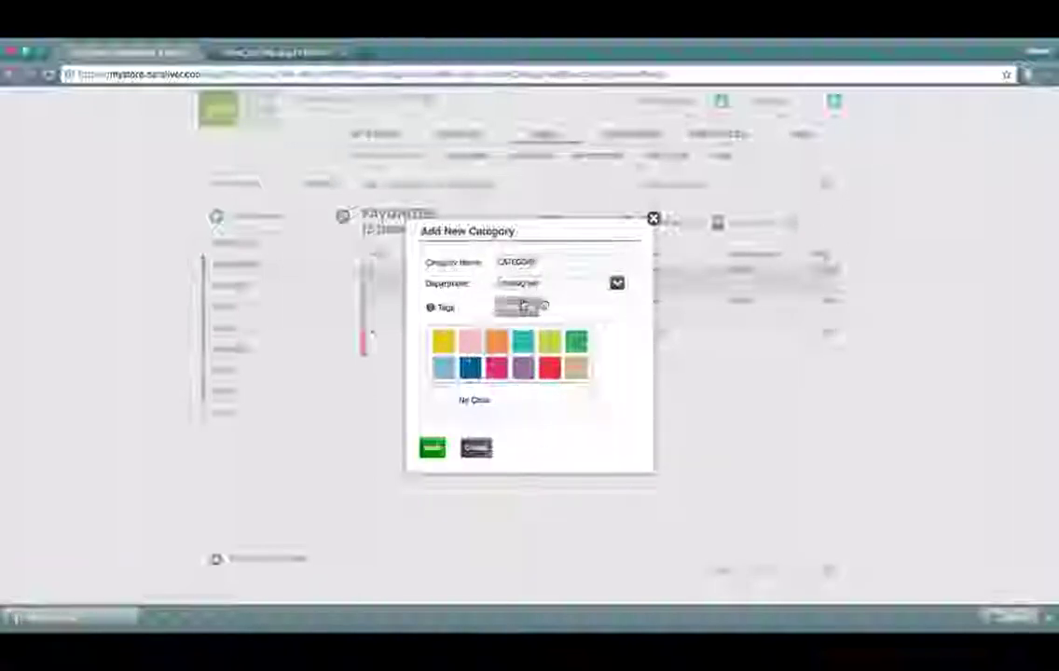
click(476, 448)
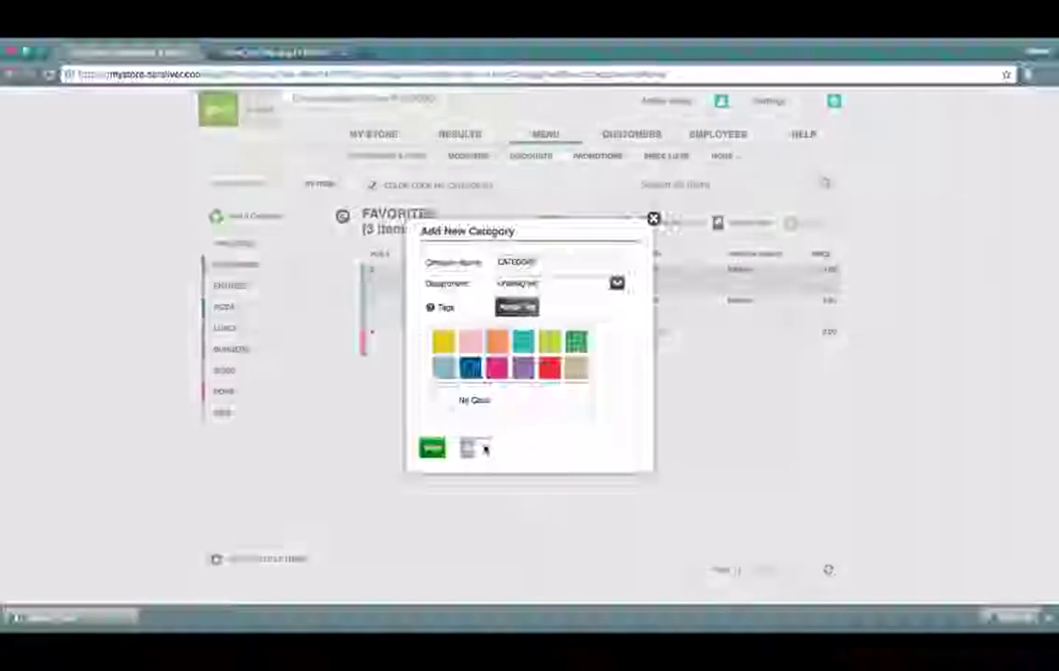
Step: Start a new item in the BEVERAGES category and enter its item name
click(251, 265)
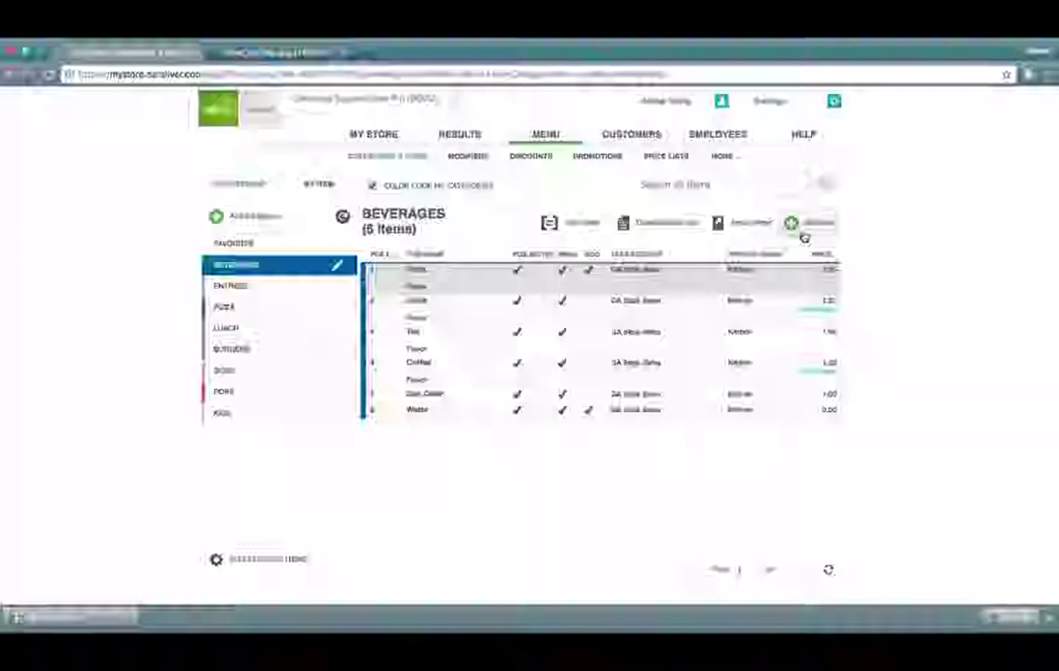
click(807, 228)
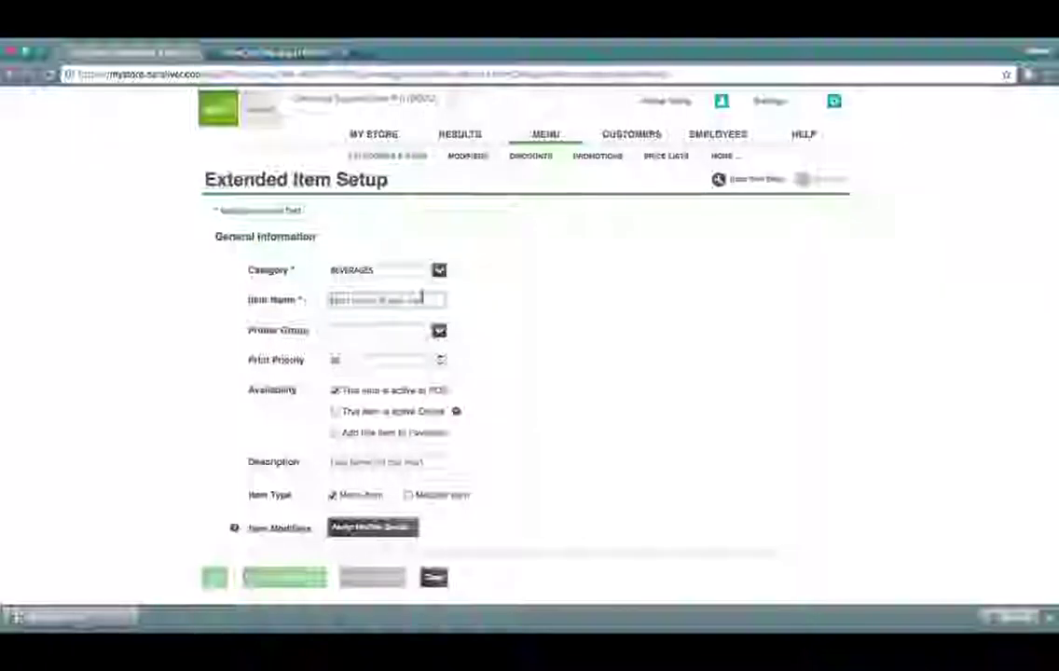
text(Redbull)
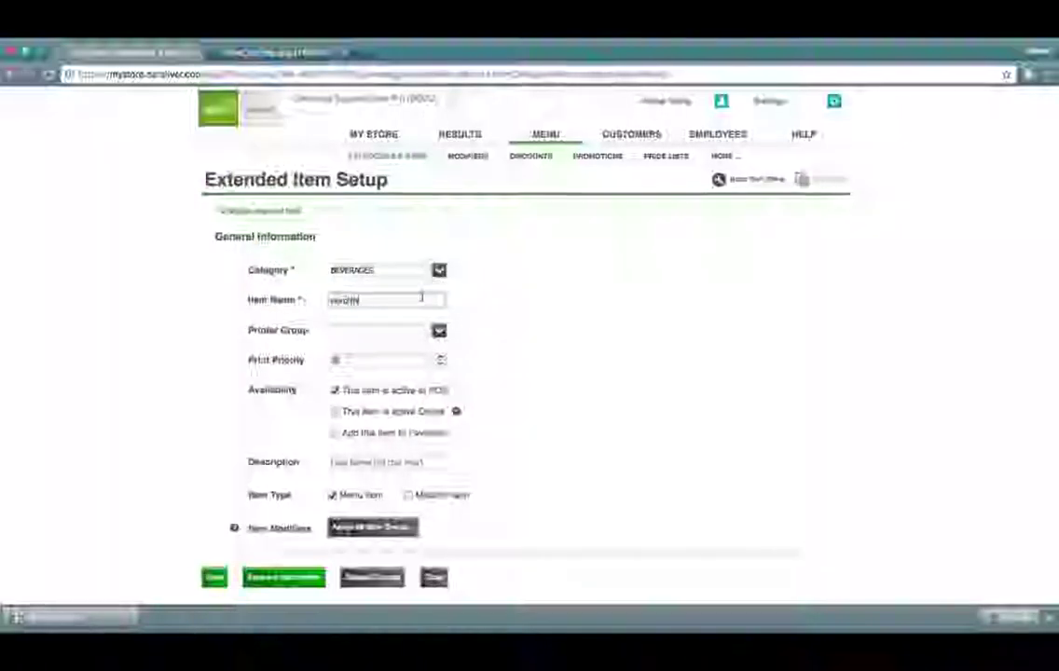
double_click(376, 300)
Step: Enter a sales price for the new beverage item, review its remaining settings and save it
scroll(553, 319, down, 10)
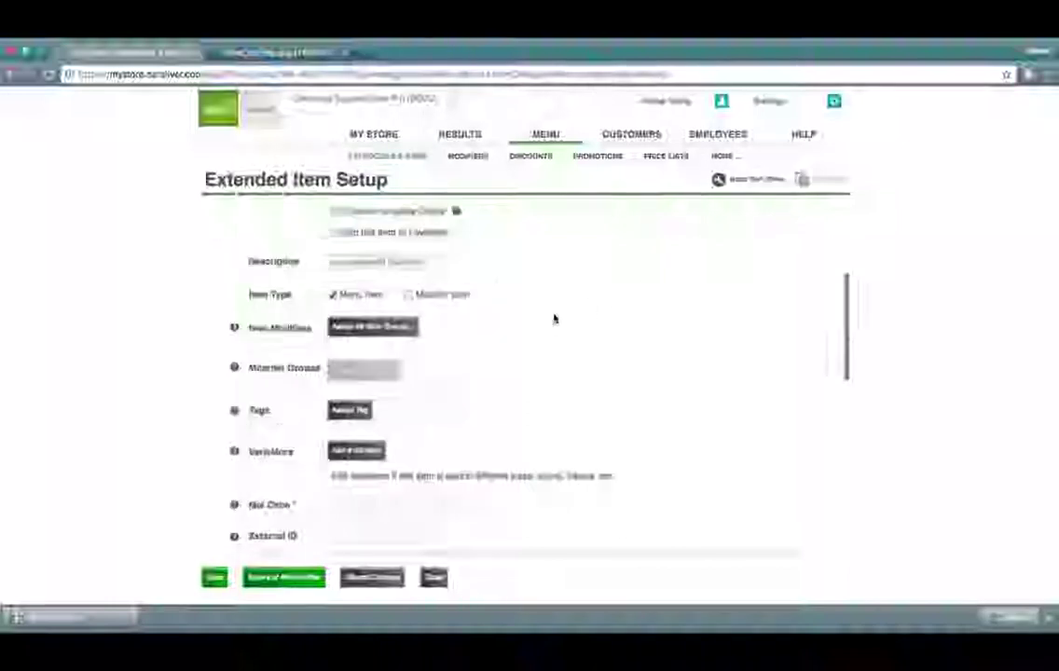
click(370, 324)
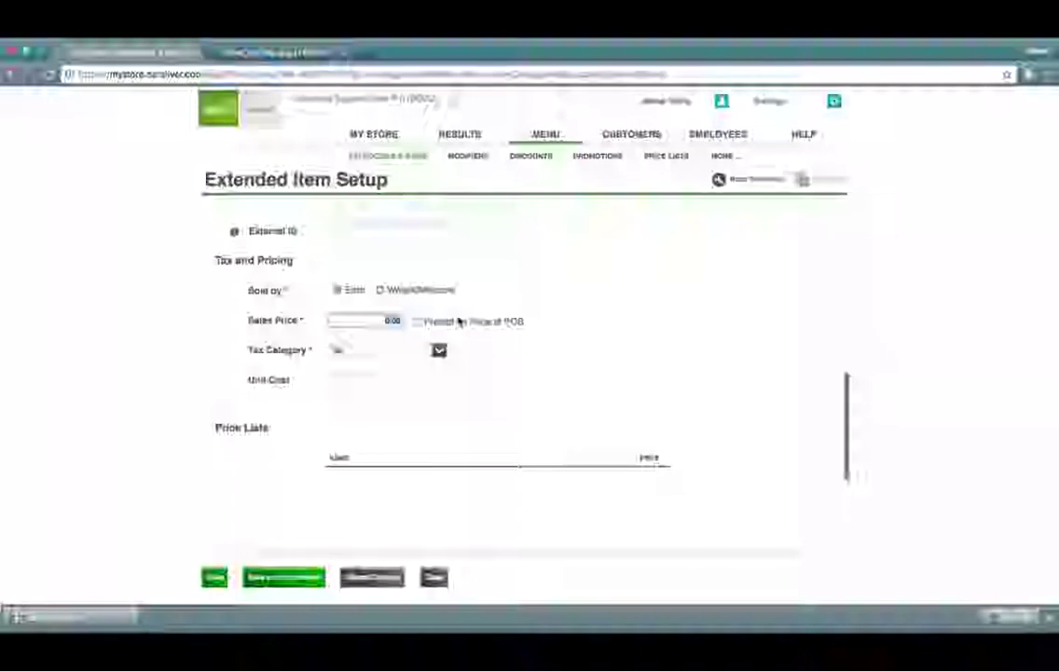
click(586, 263)
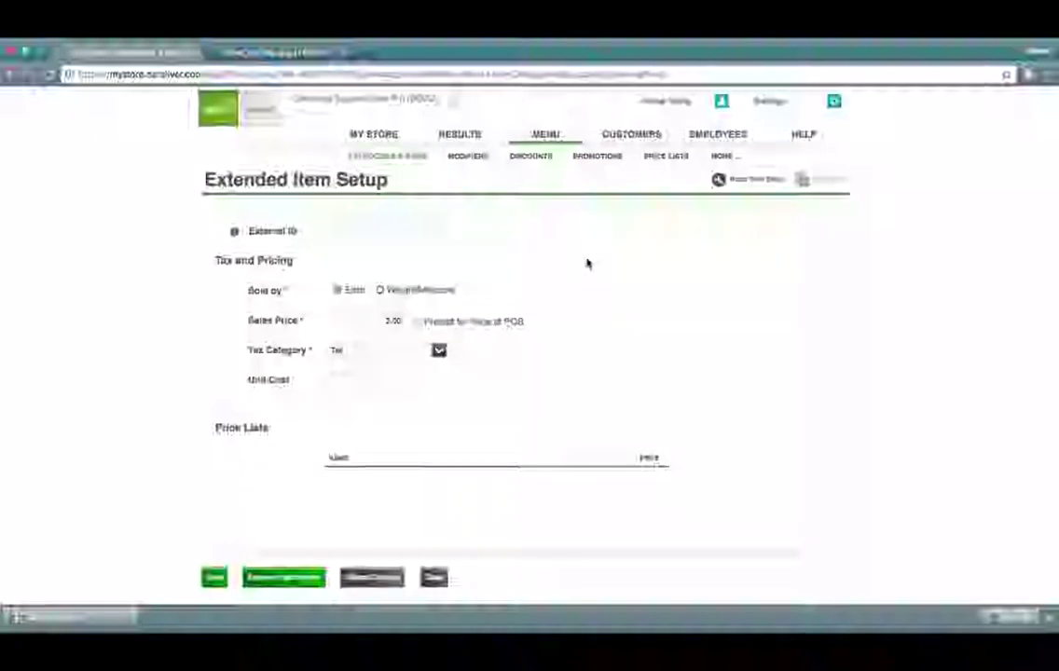
scroll(586, 263, up, 10)
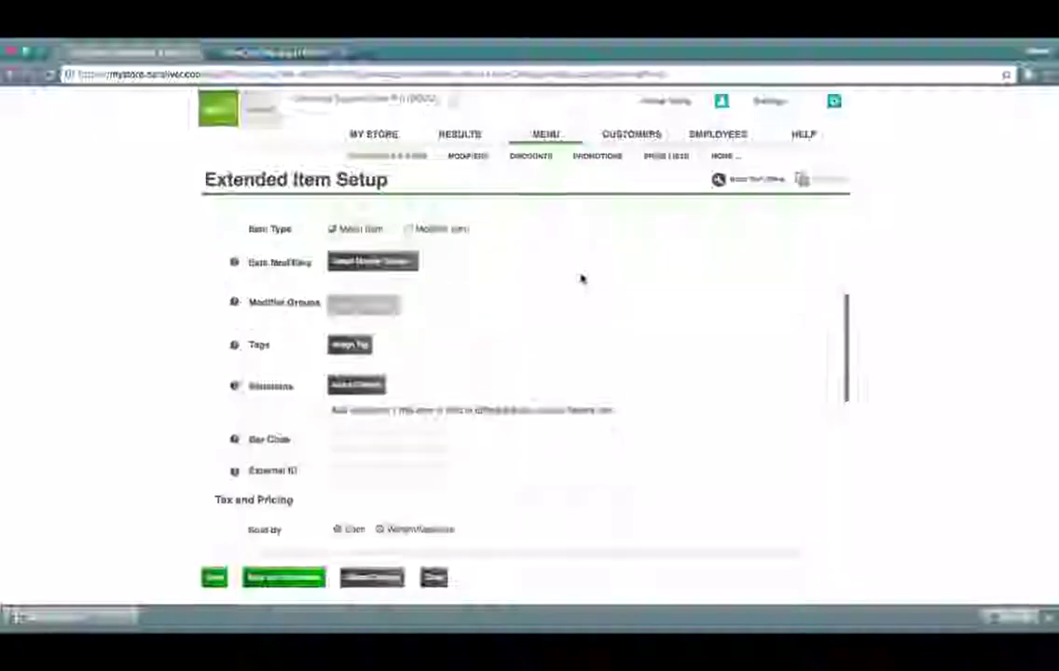
scroll(582, 278, down, 10)
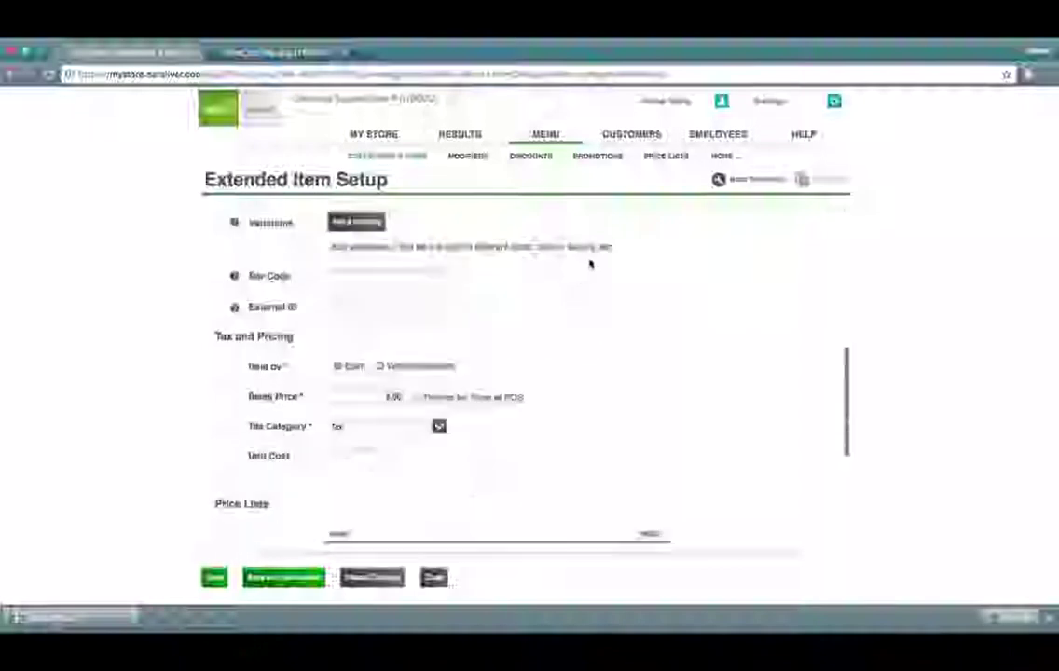
scroll(587, 280, up, 3)
scroll(586, 287, up, 3)
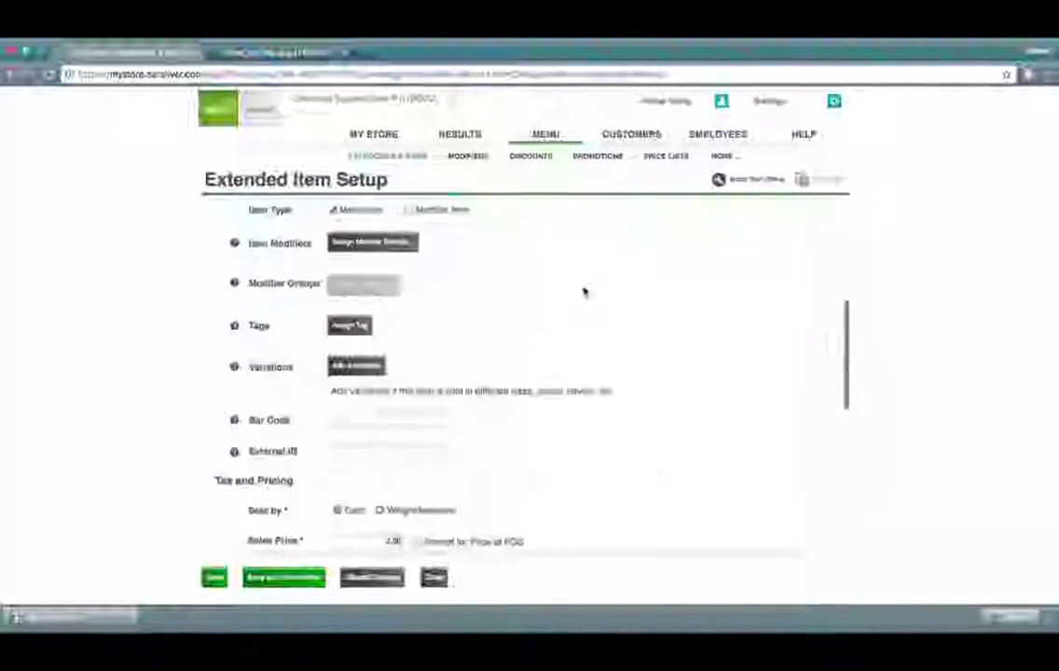
click(213, 578)
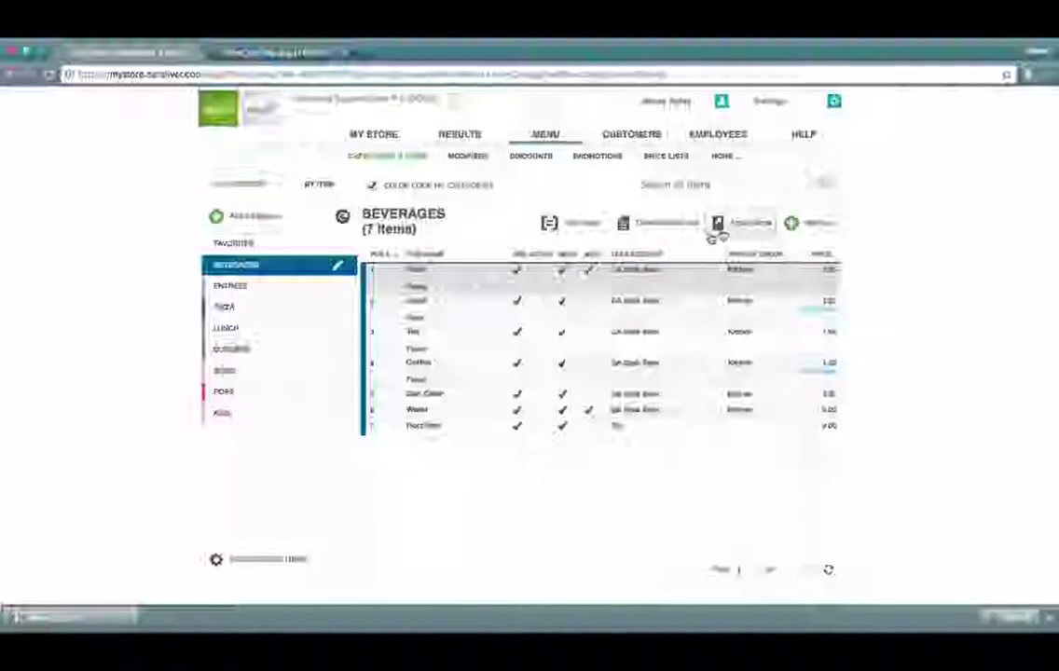
Step: Start another BEVERAGES item named Horchata (s/m/l) and assign it to the Bar printer group
click(805, 223)
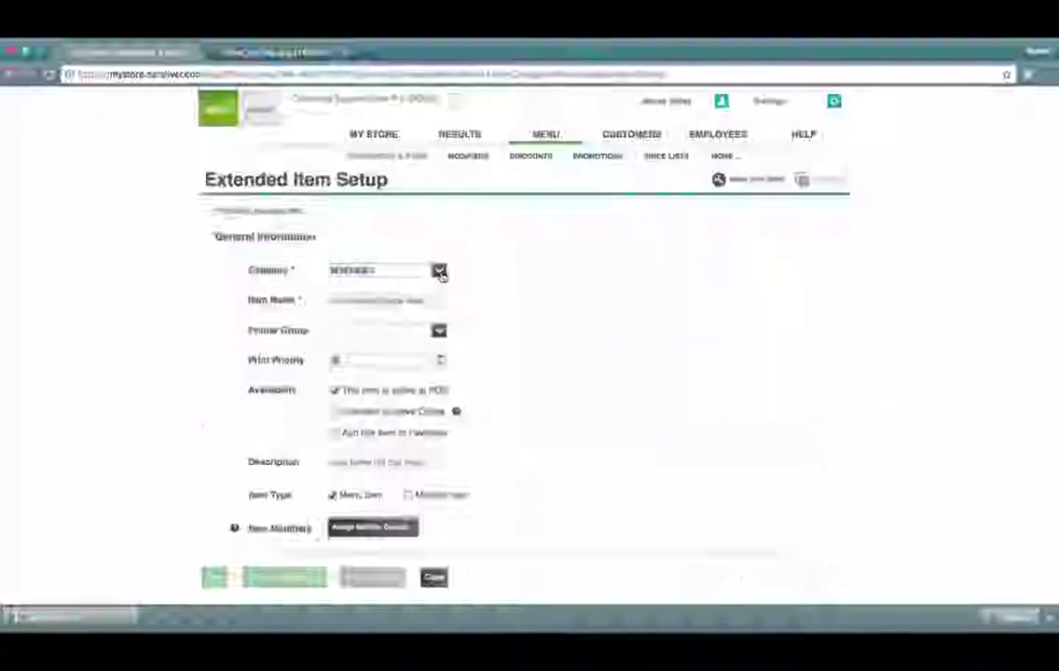
click(385, 300)
text(Italian)
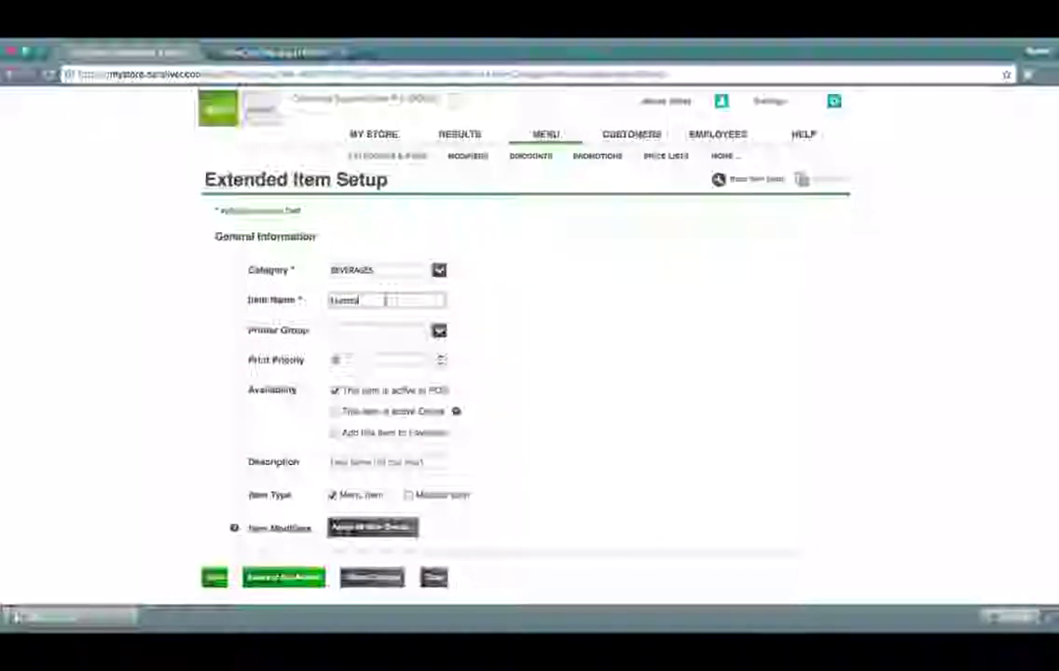
text( Blend)
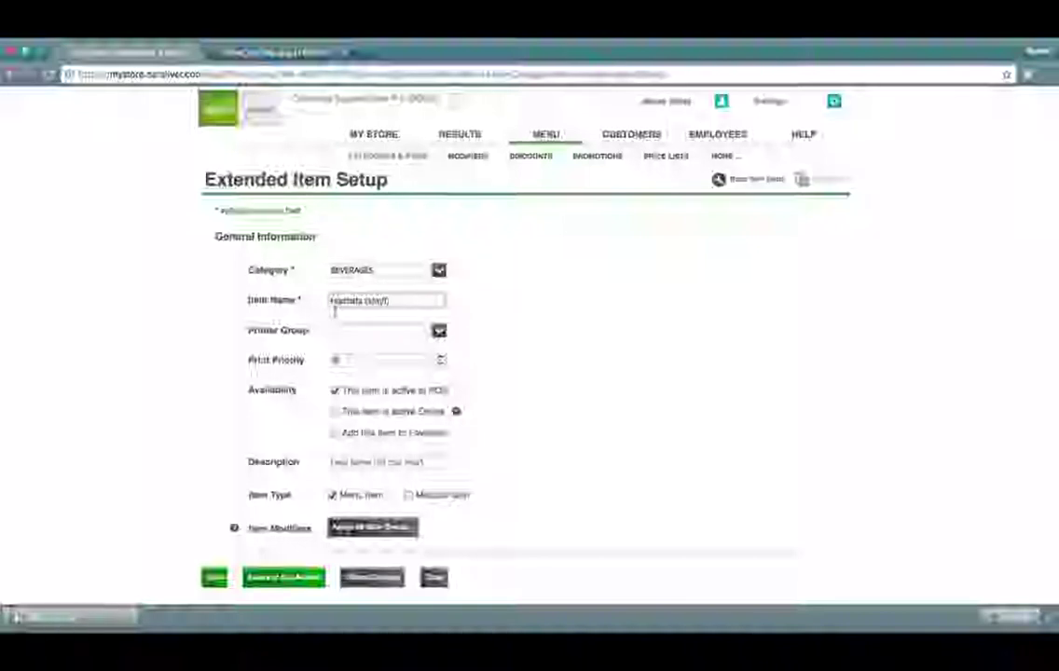
click(438, 332)
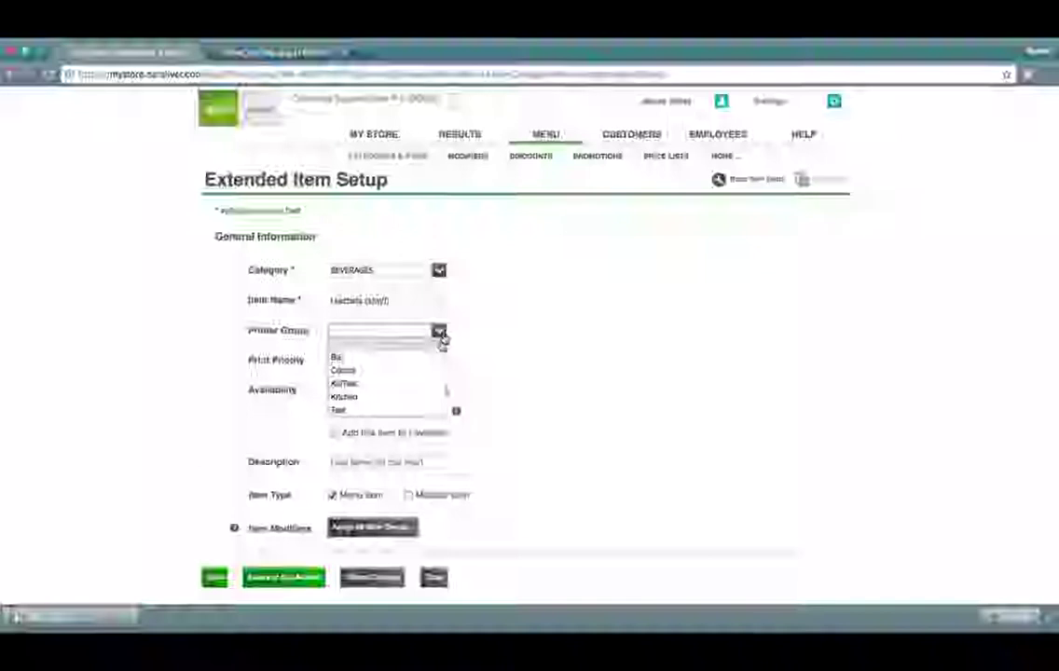
click(438, 333)
click(437, 334)
click(429, 355)
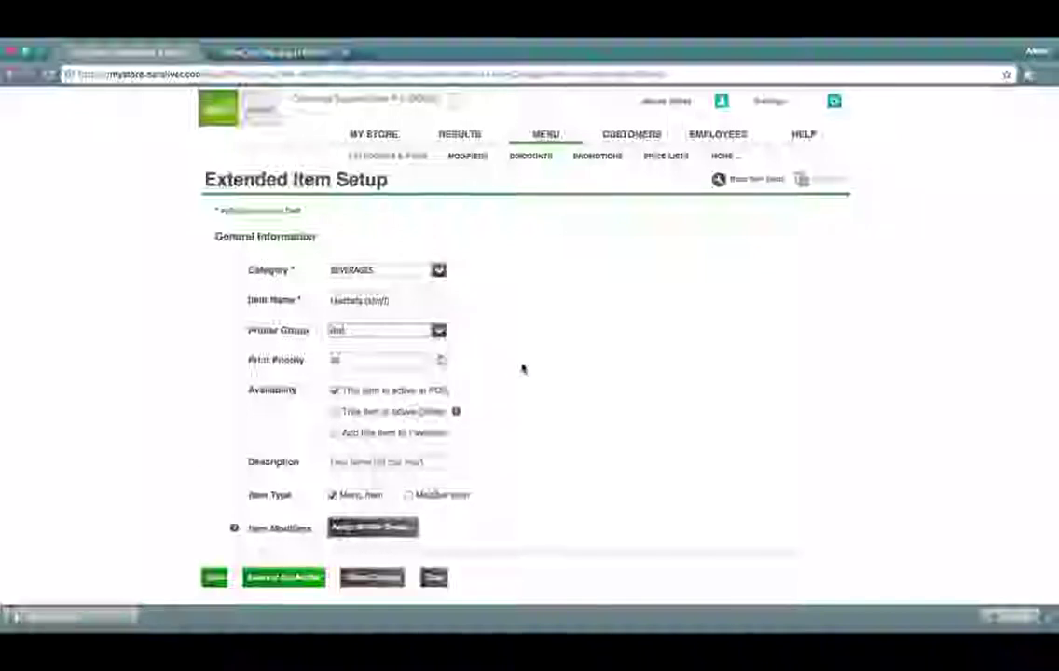
Step: Examine the Horchata item's availability, item type, modifier and variation settings
scroll(522, 371, down, 3)
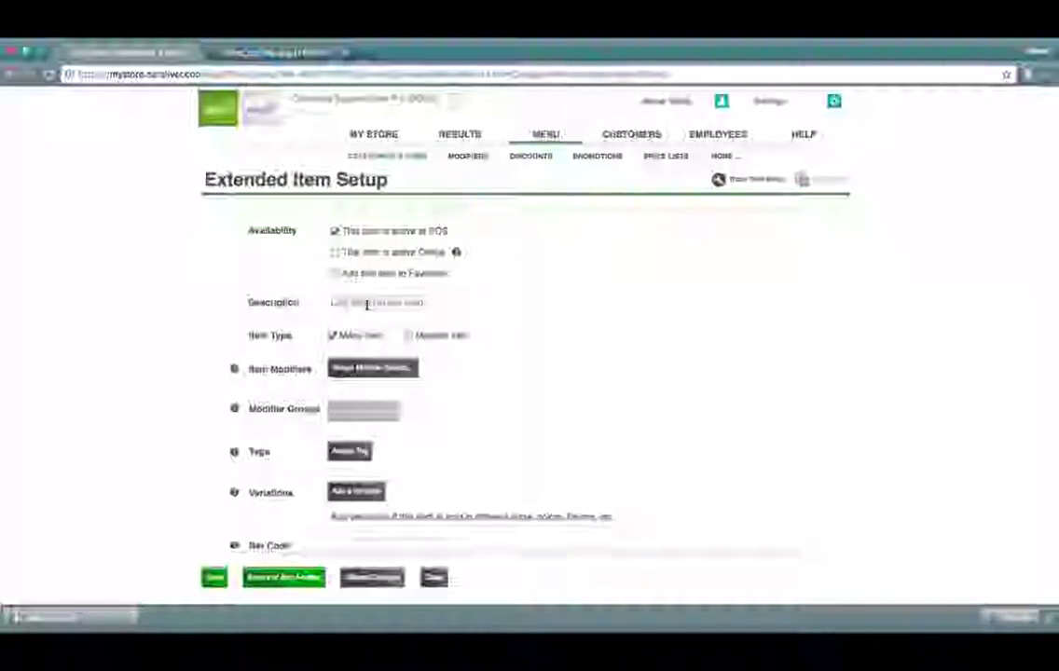
scroll(354, 322, up, 1)
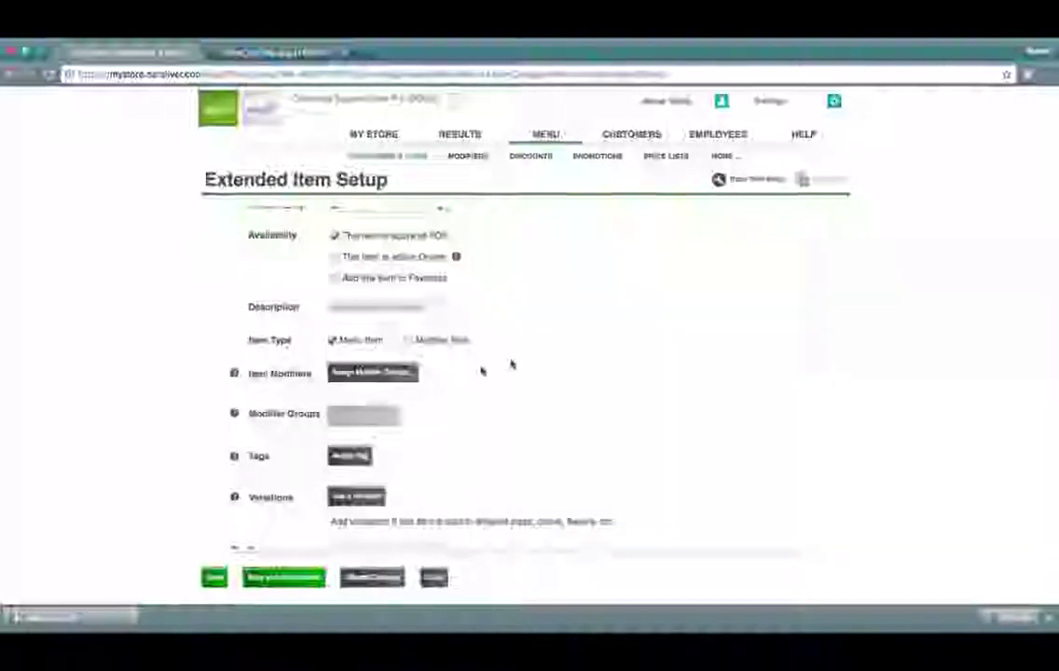
scroll(390, 378, up, 1)
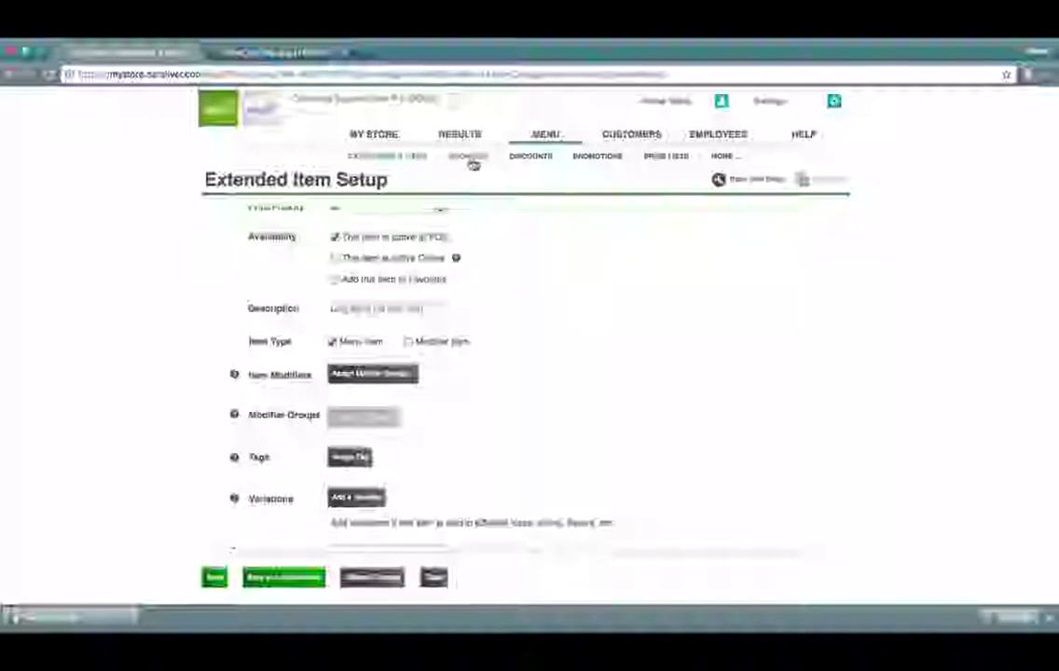
click(372, 373)
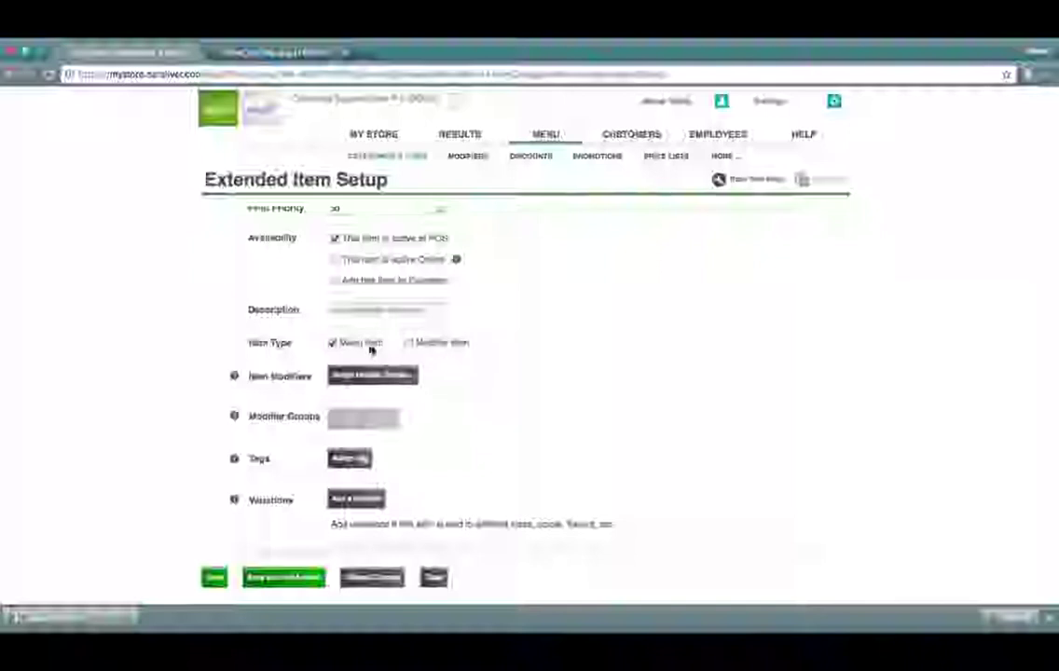
scroll(441, 345, down, 1)
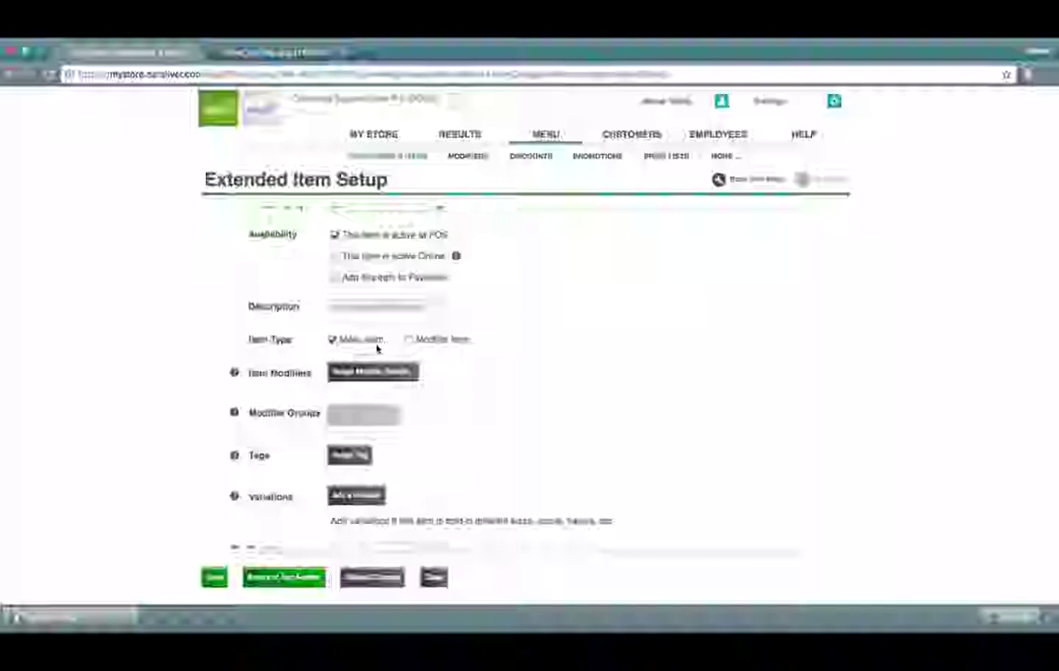
scroll(351, 427, up, 2)
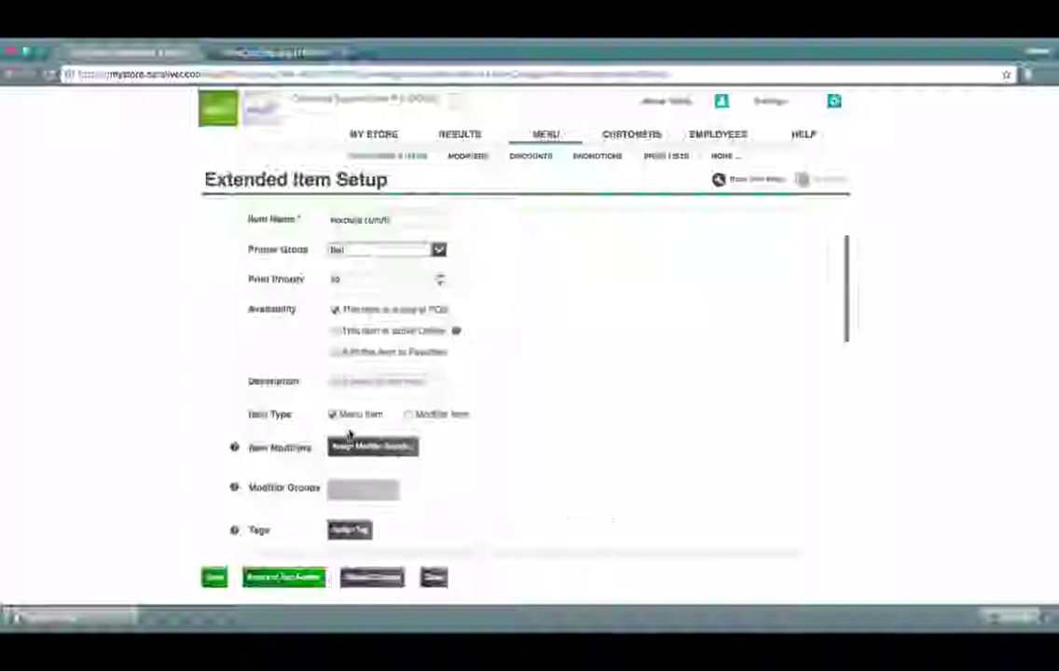
scroll(350, 436, down, 3)
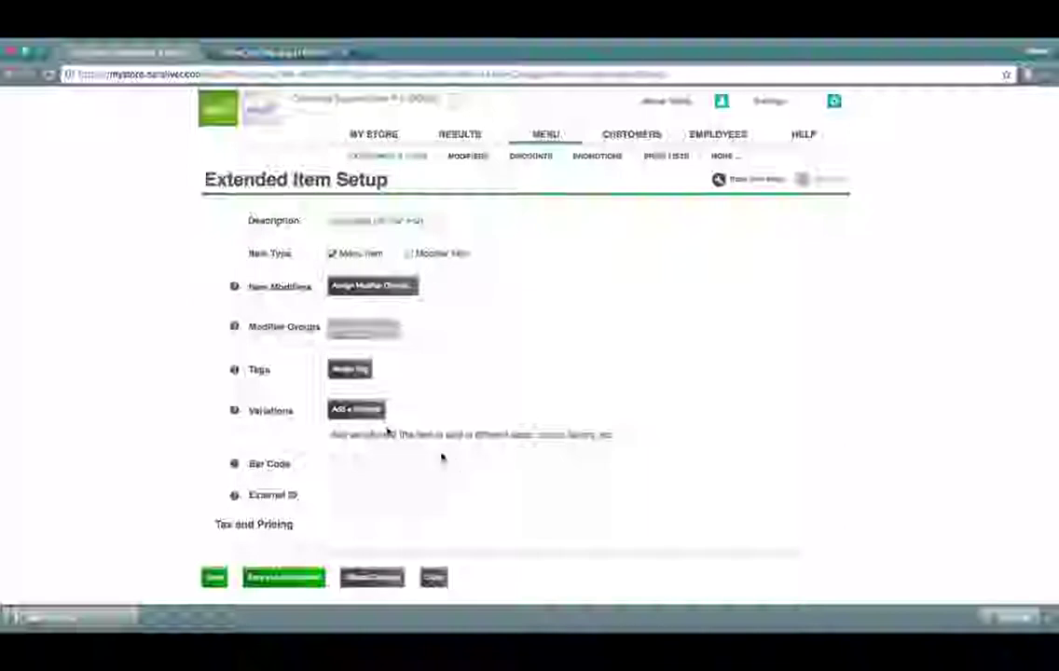
Step: Add a Size variation to the Horchata item with the sizes s, m and l, and save it
click(363, 411)
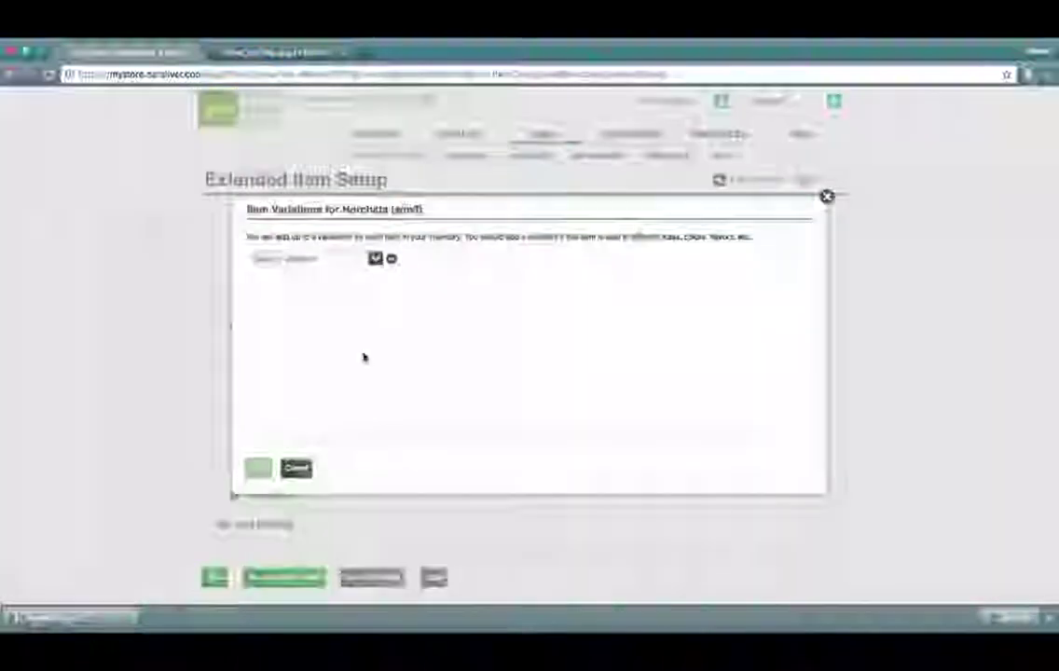
click(376, 260)
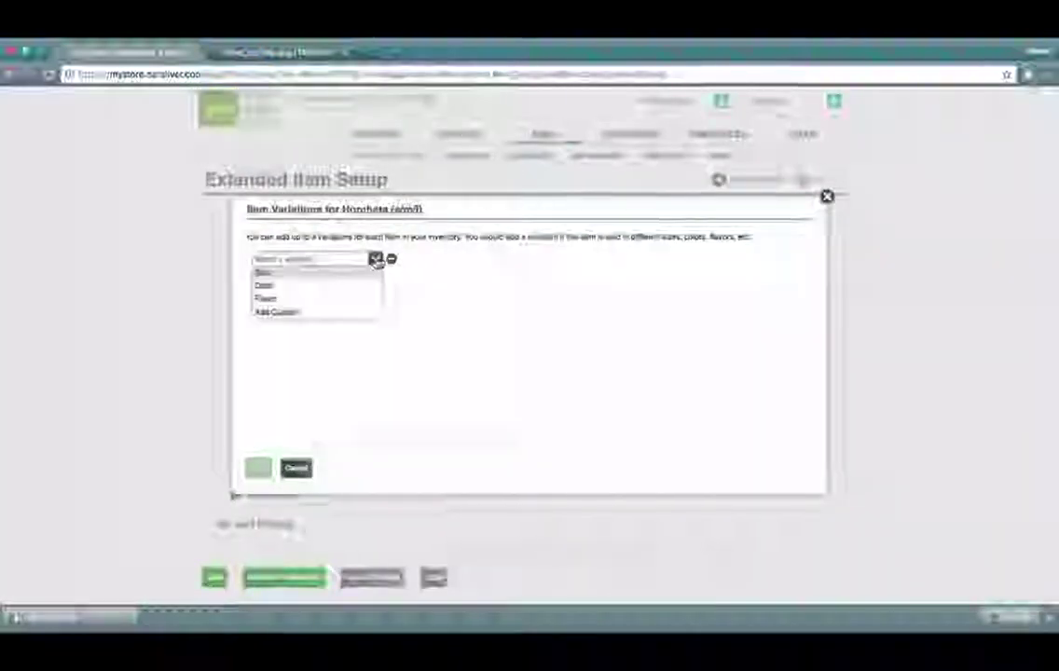
click(314, 284)
click(375, 260)
click(346, 279)
text(S)
key(Return)
text(M)
key(Return)
text(L)
key(Return)
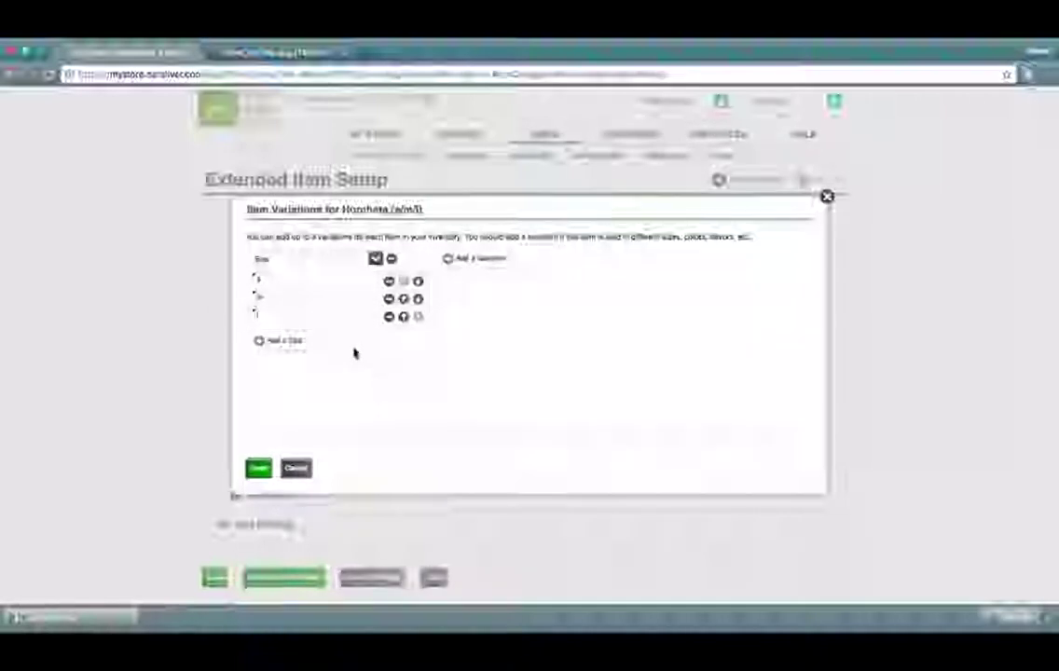
click(258, 468)
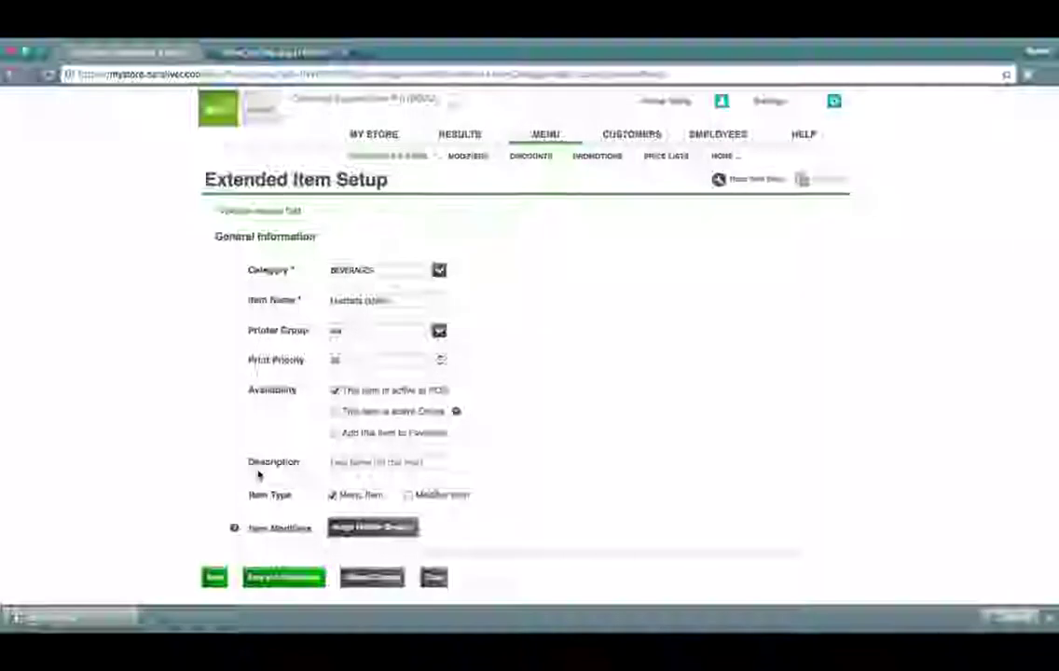
Step: View the bar code assignment for each of the Horchata item's size variations and close it without entering codes
scroll(463, 472, down, 5)
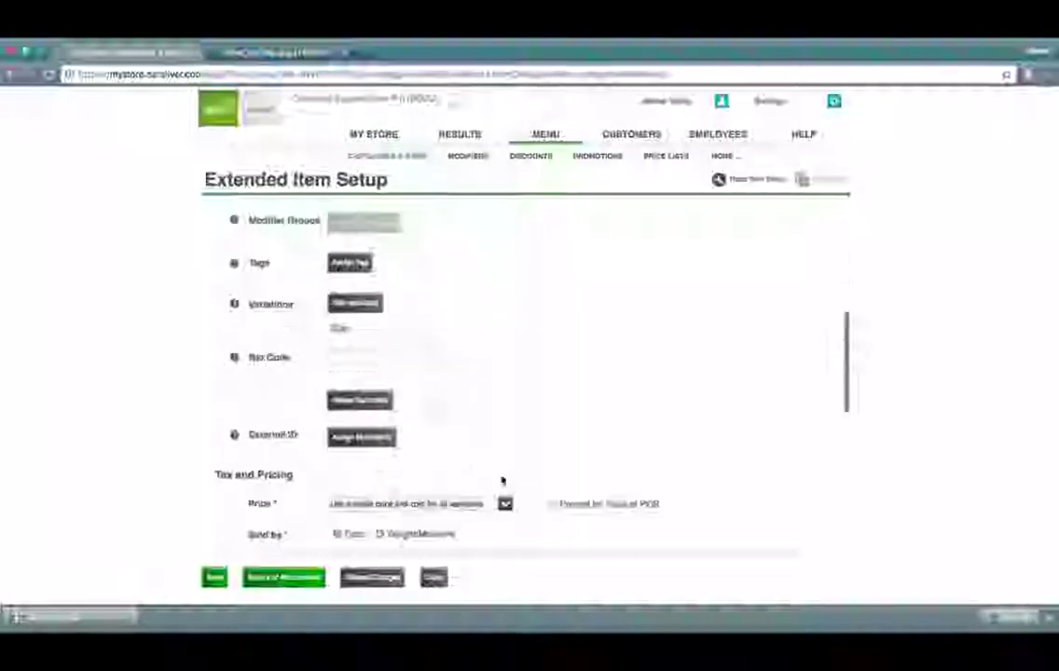
click(373, 359)
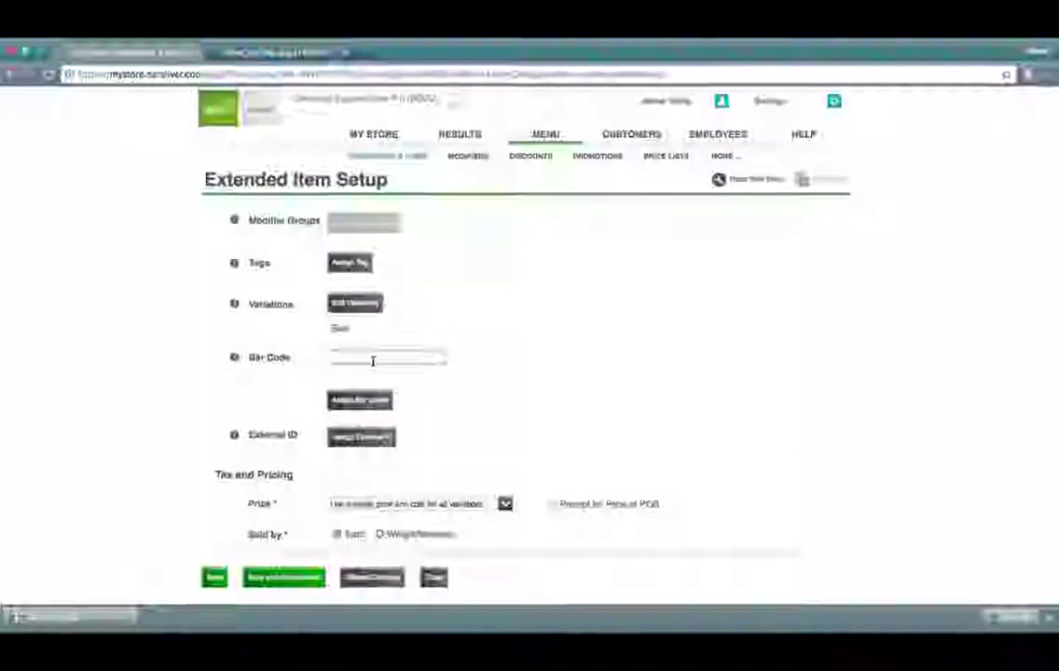
click(373, 404)
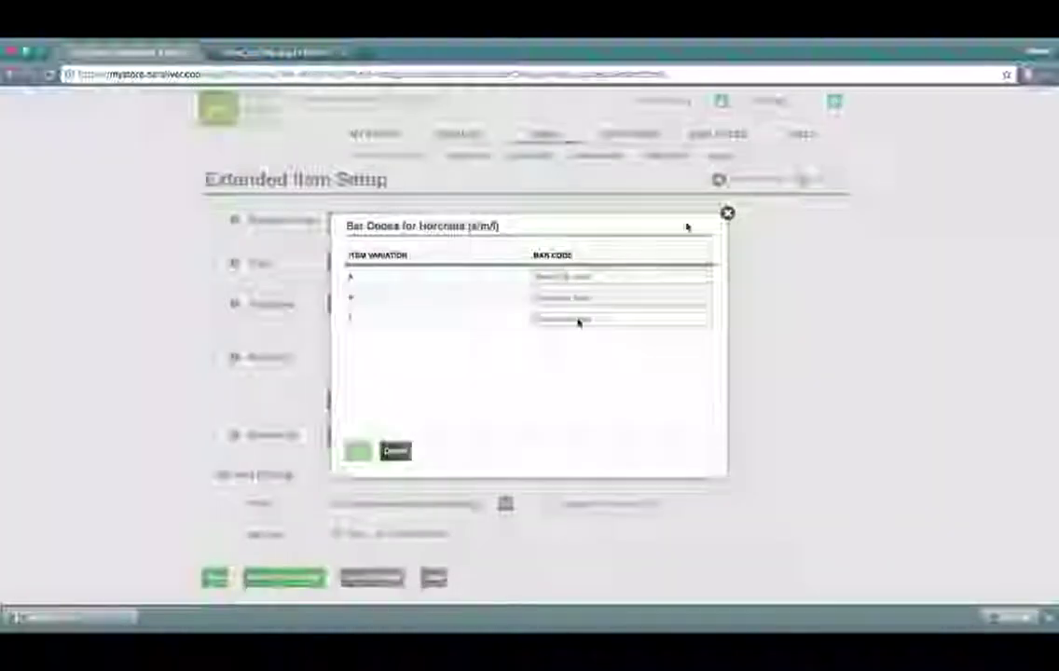
click(728, 216)
Step: Set the Horchata item's price option to use the Size variation for pricing
scroll(444, 425, down, 2)
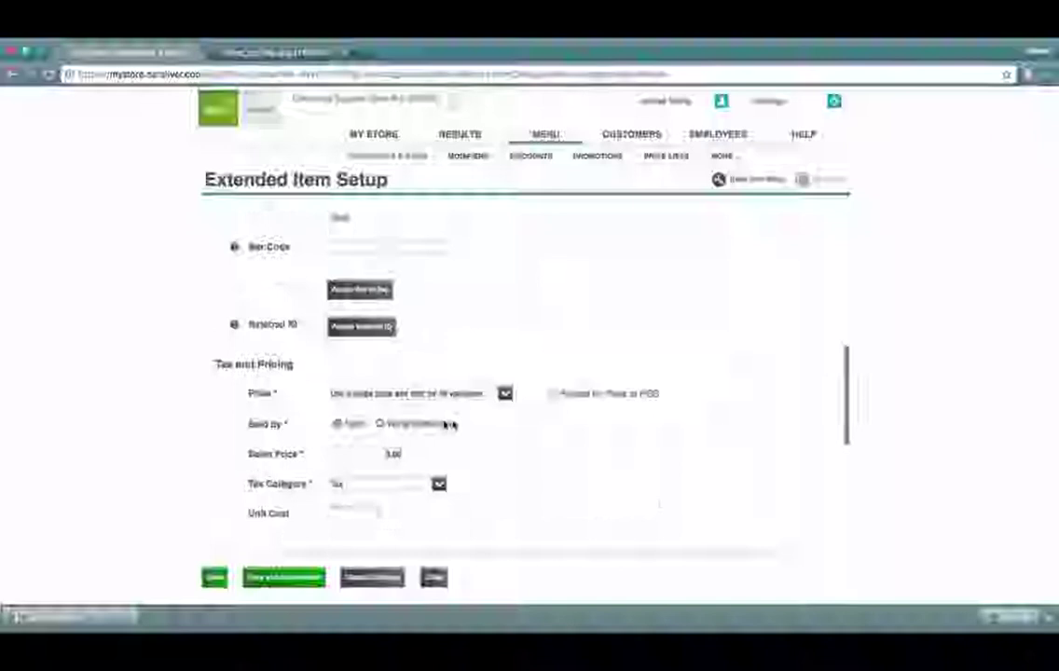
click(505, 394)
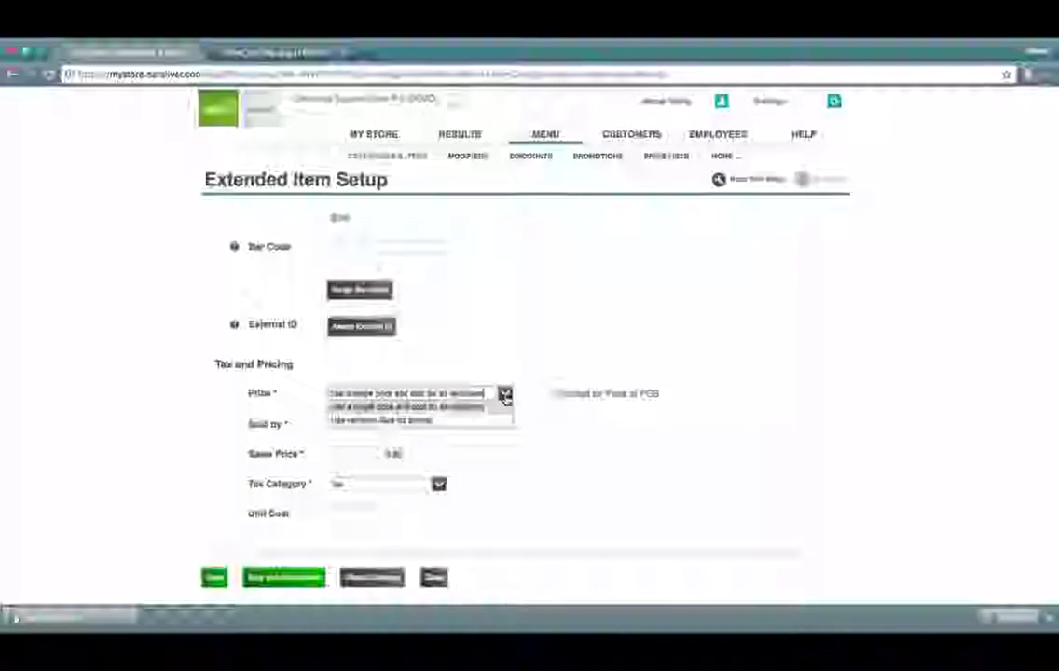
click(481, 422)
scroll(491, 430, down, 3)
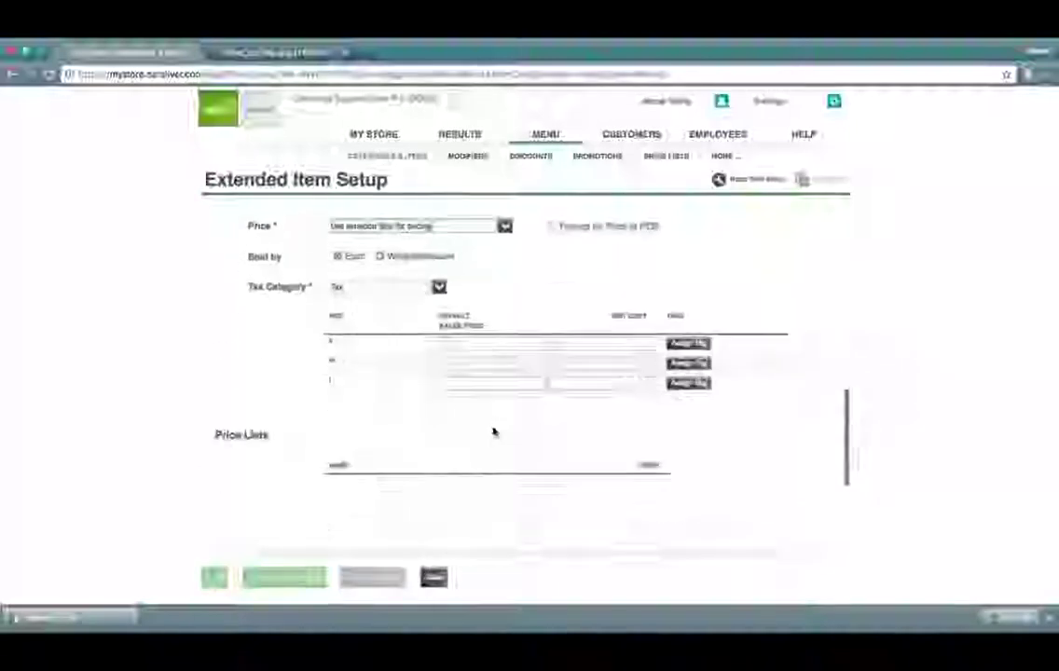
Step: Enter a default sales price for each of the s, m and l sizes, using 1.00 for s
click(511, 349)
text(1)
click(497, 366)
text(1)
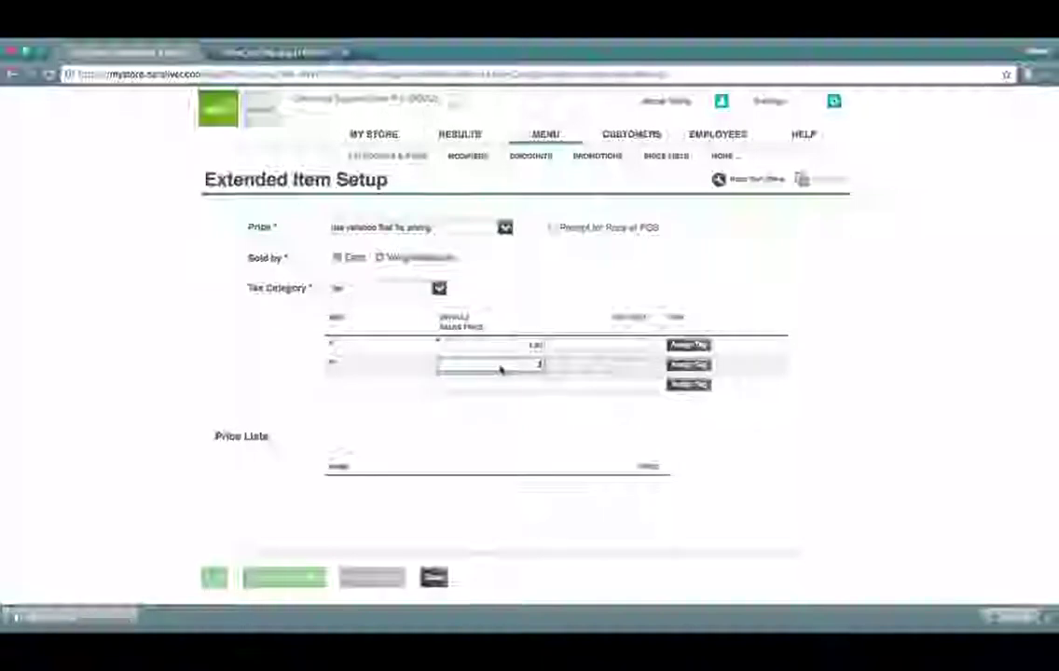
click(497, 385)
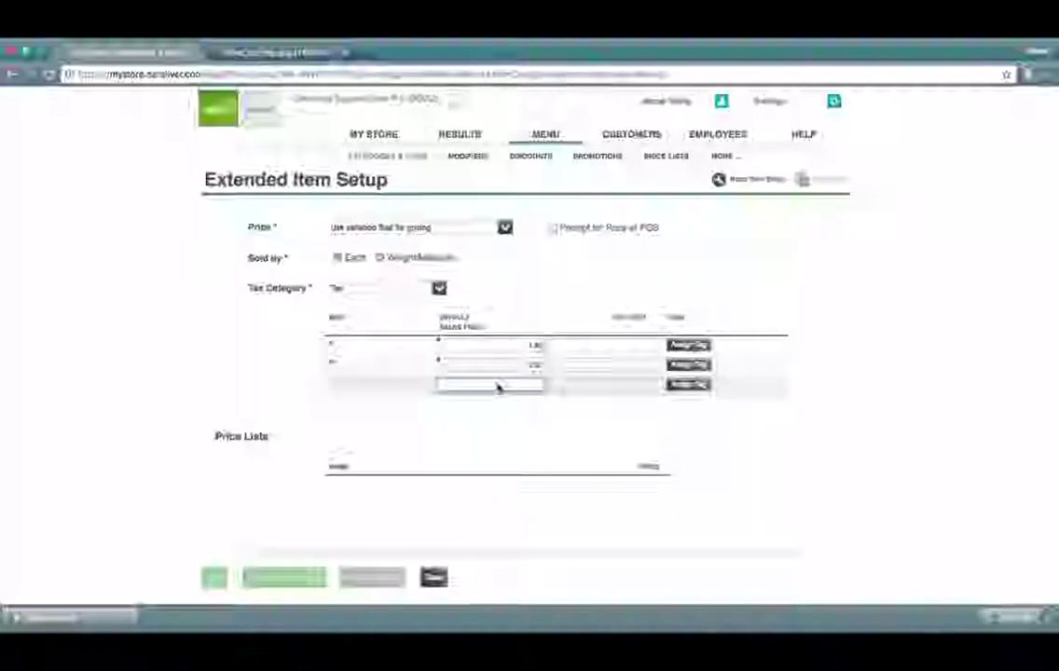
text(10)
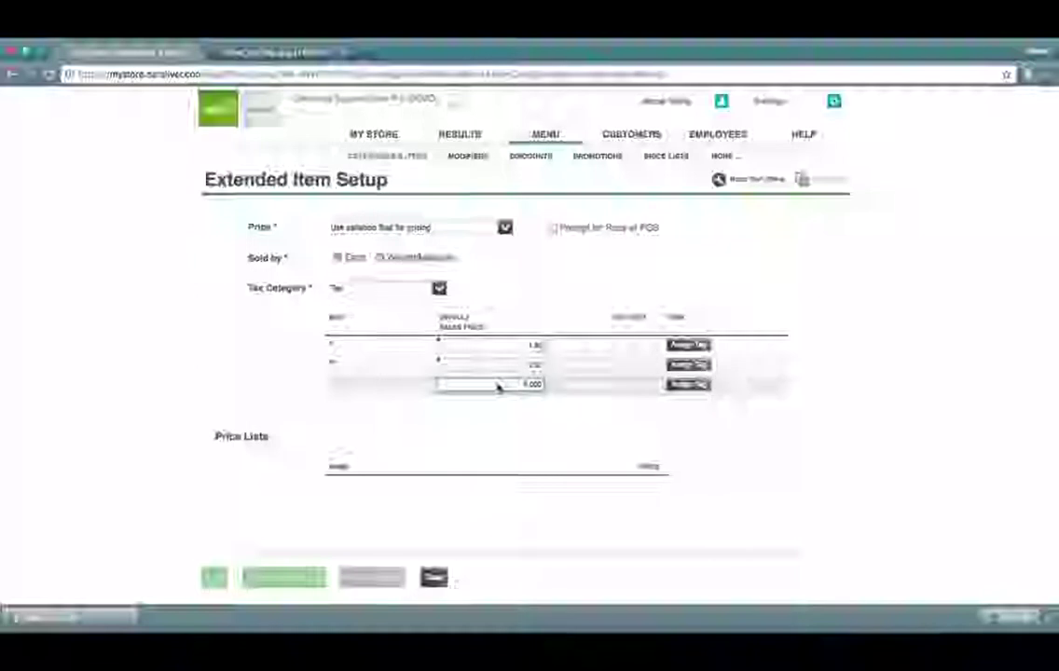
click(505, 441)
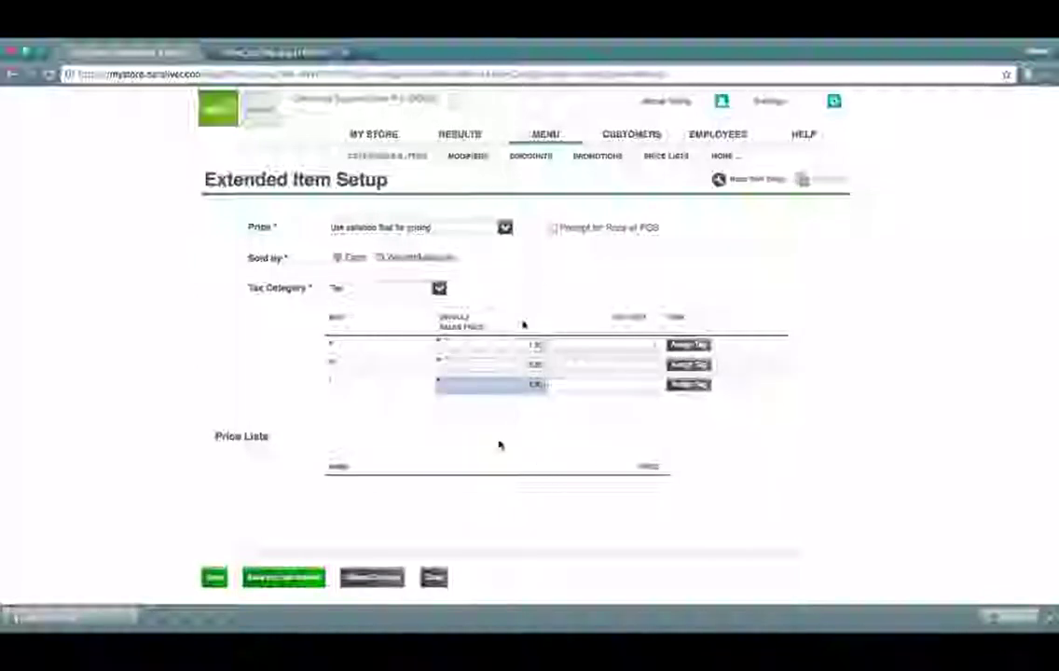
Step: Review the sized Horchata item's pricing, price list and variation settings, and save the item
scroll(557, 299, up, 2)
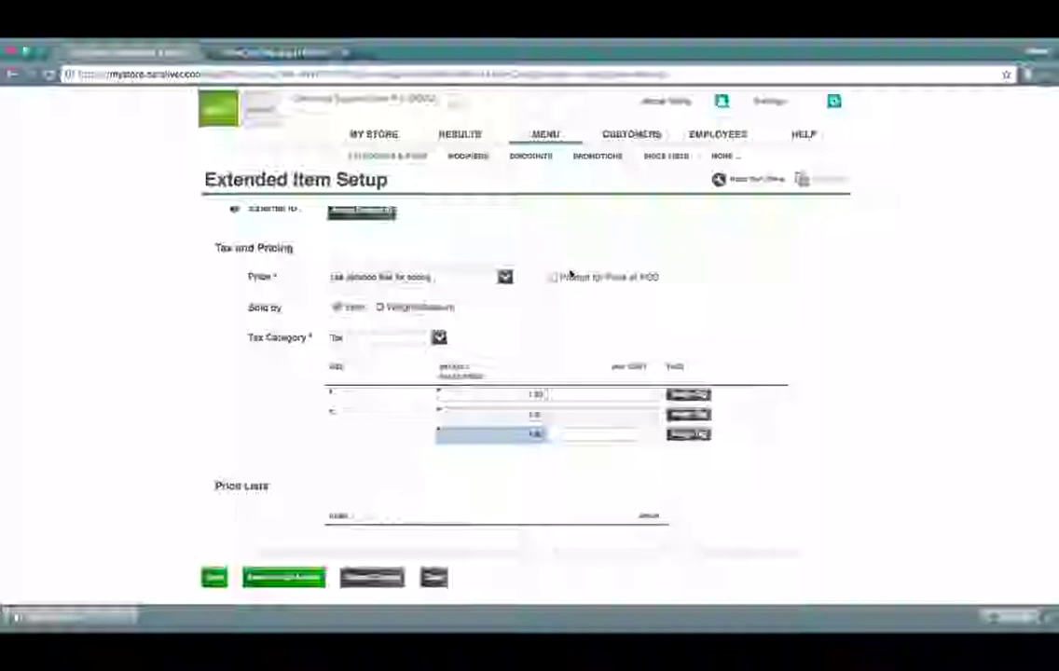
scroll(566, 309, down, 3)
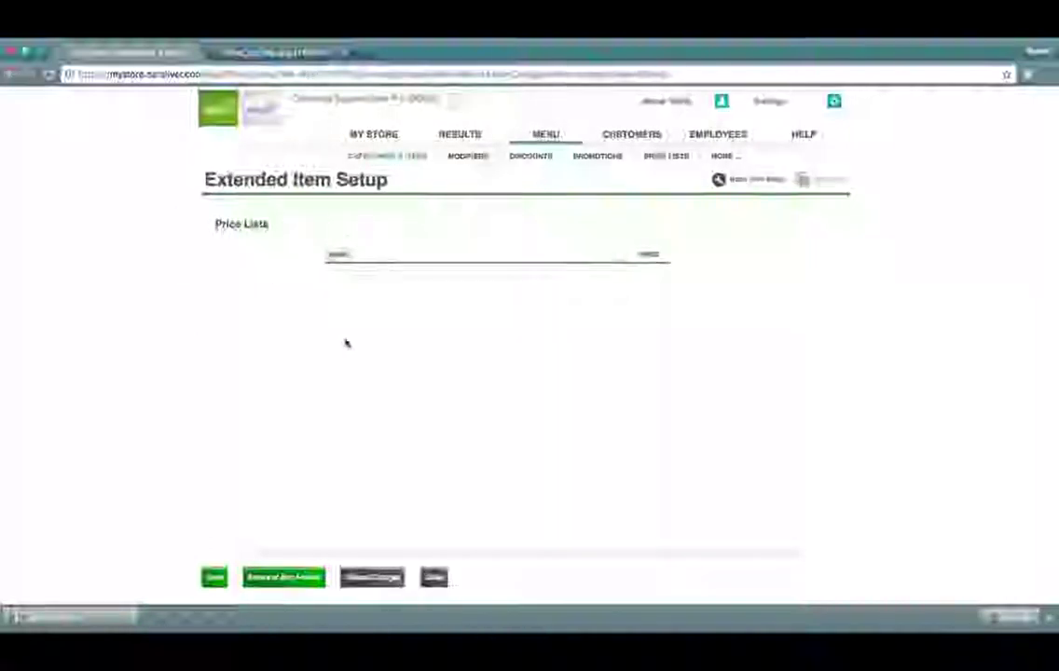
scroll(312, 300, up, 5)
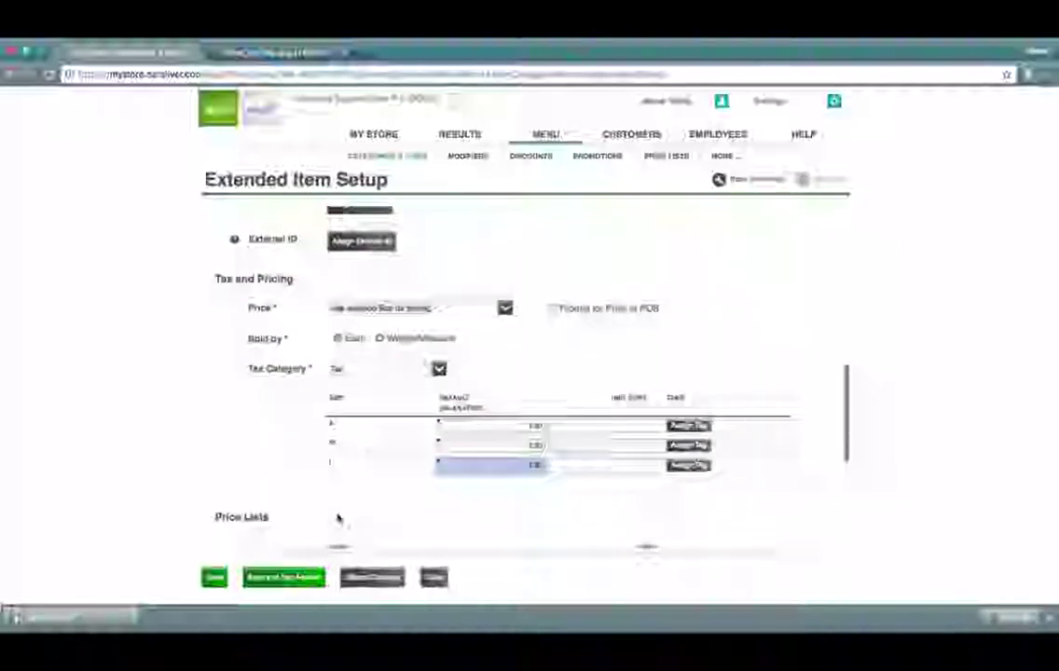
scroll(364, 440, up, 4)
mouse_move(279, 266)
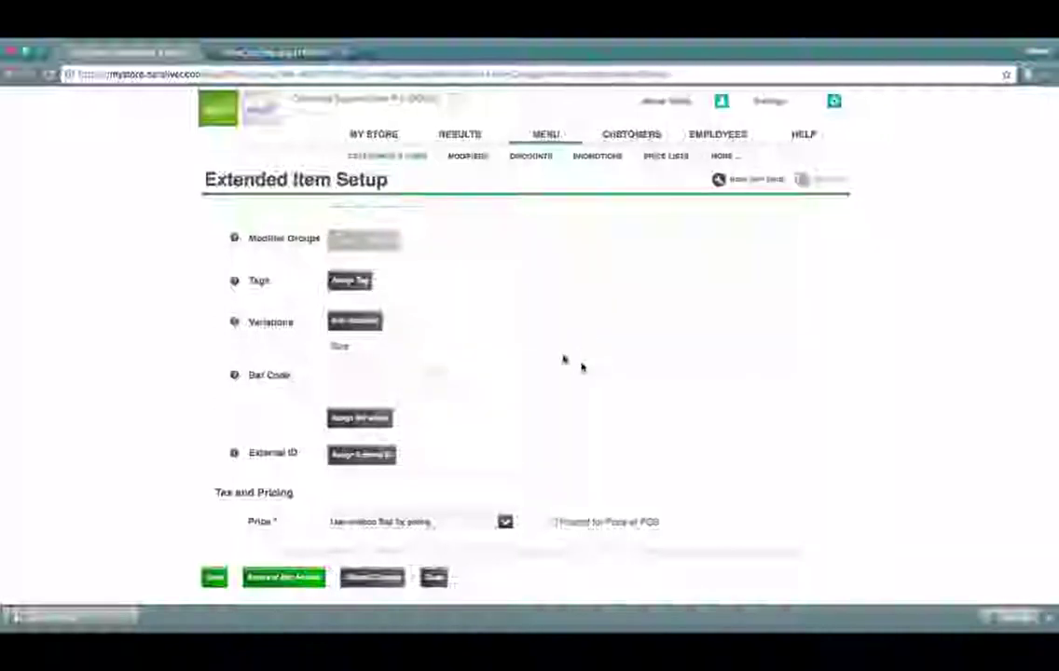
scroll(570, 361, down, 3)
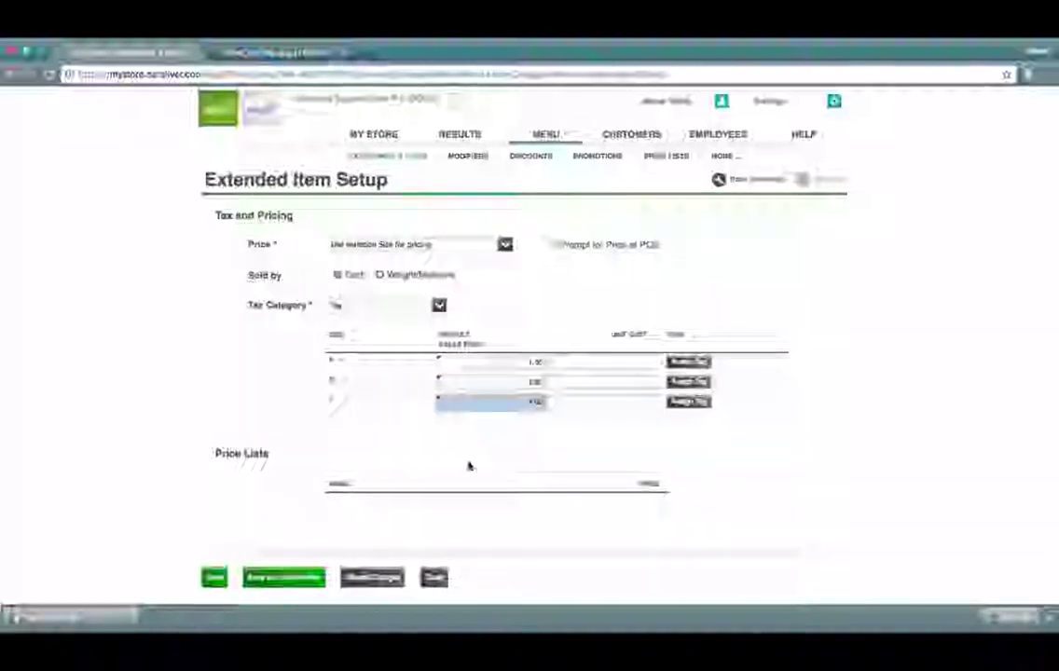
click(214, 579)
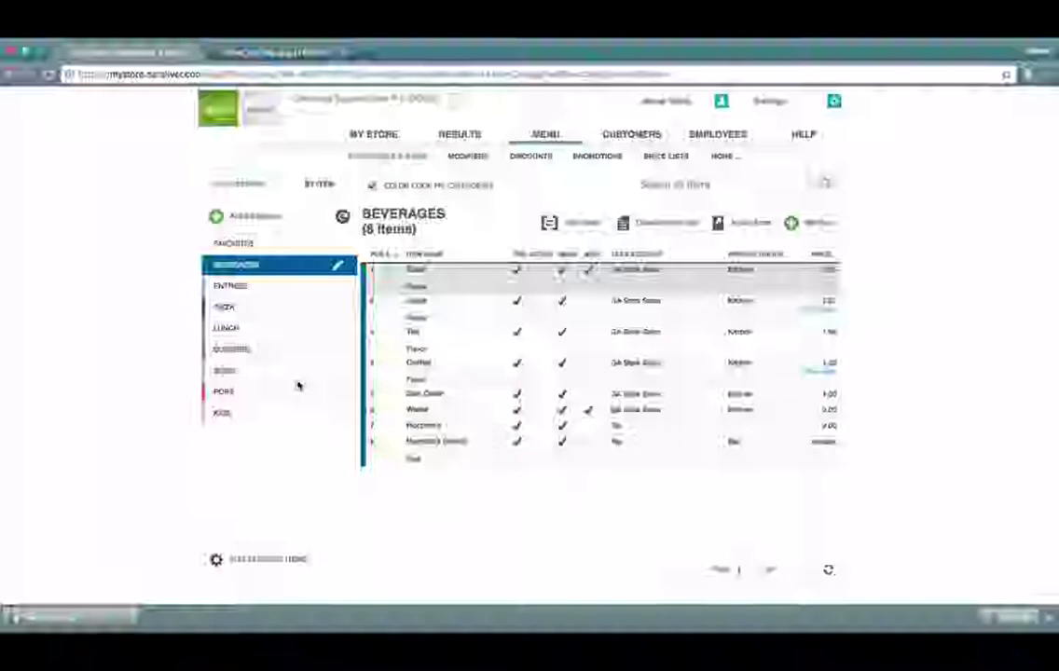
Step: Start a new item in the BEVERAGES category and name it Extra ice
click(815, 229)
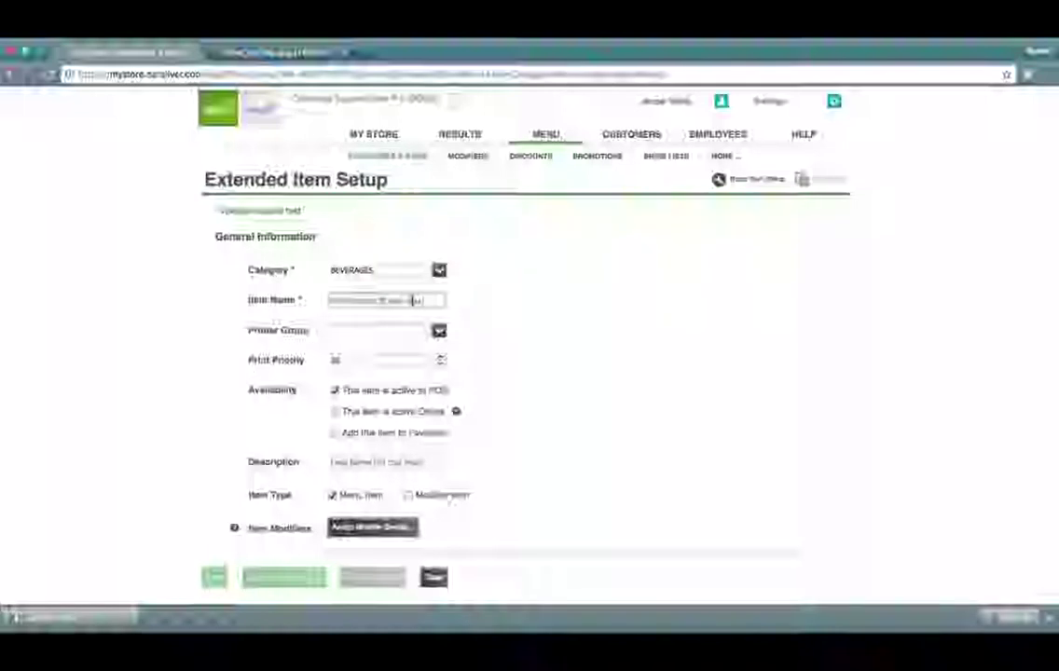
text(SQ)
text(E)
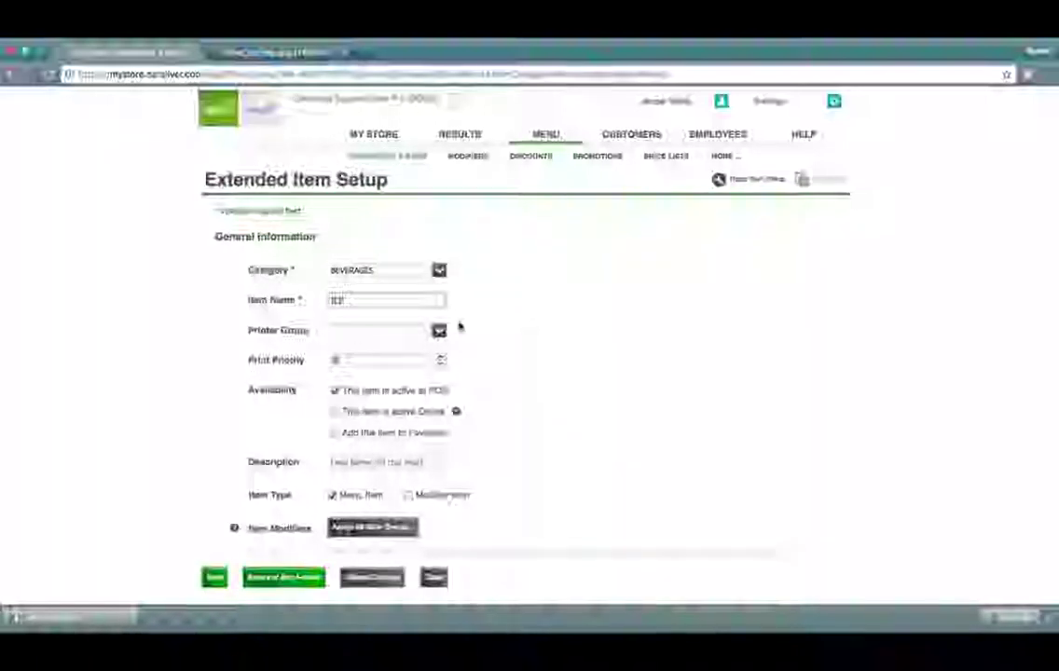
text( TEA)
key(BackSpace)
key(BackSpace)
key(BackSpace)
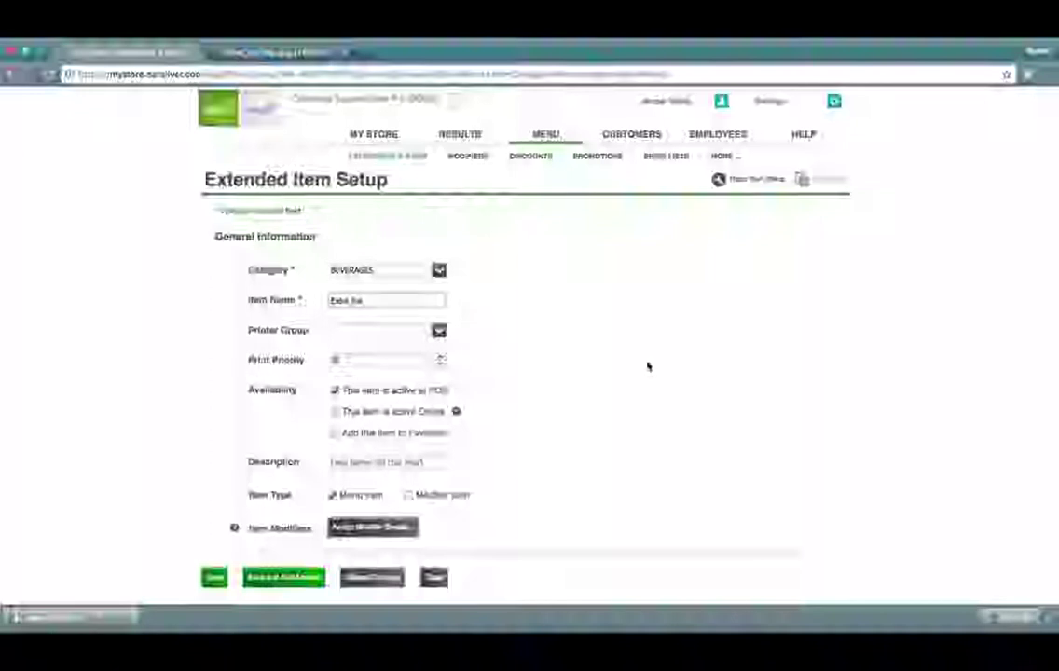
Step: Assign the Extra ice item to the Bar printer group and make it a modifier item instead of a menu item
click(439, 332)
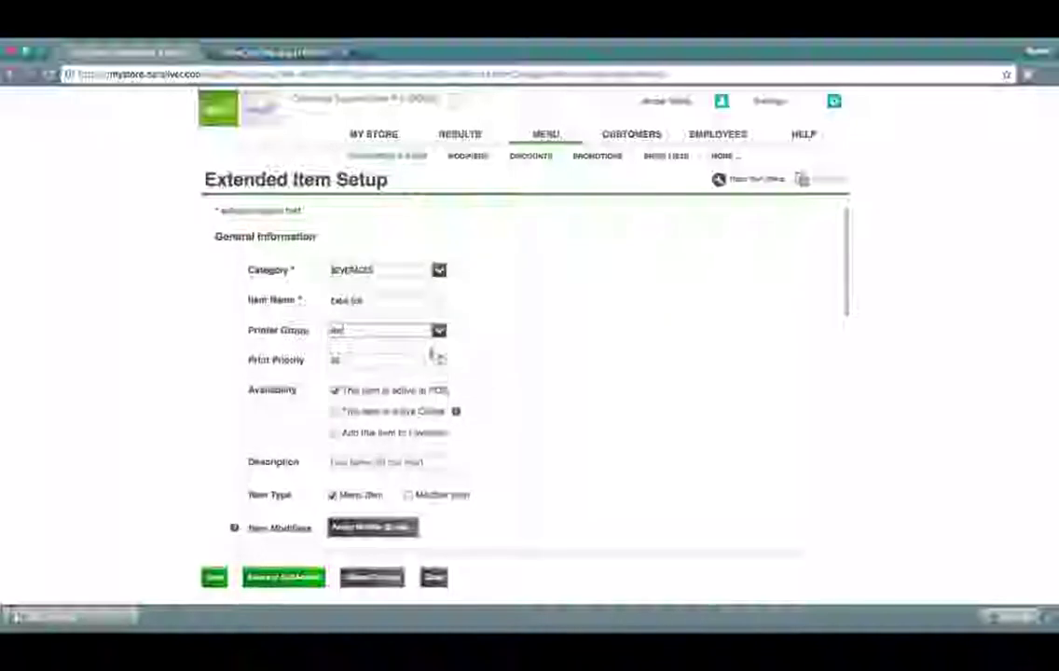
click(432, 357)
scroll(487, 385, down, 3)
click(408, 263)
click(331, 267)
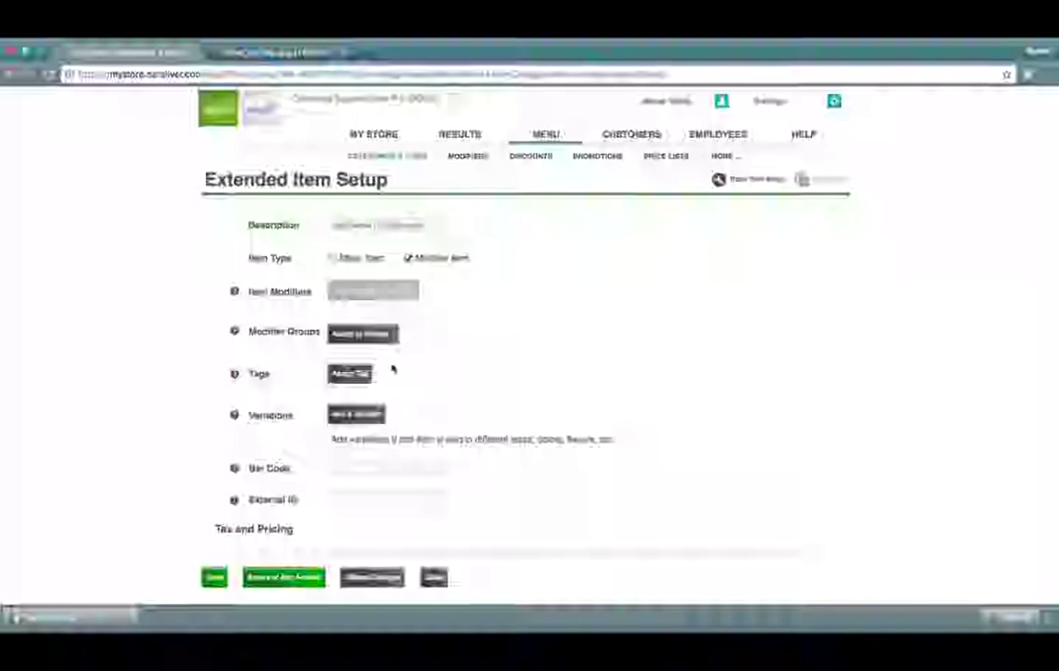
Step: Look through the modifier groups that can contain Extra ice and close the list without assigning any
click(371, 338)
scroll(378, 366, down, 1)
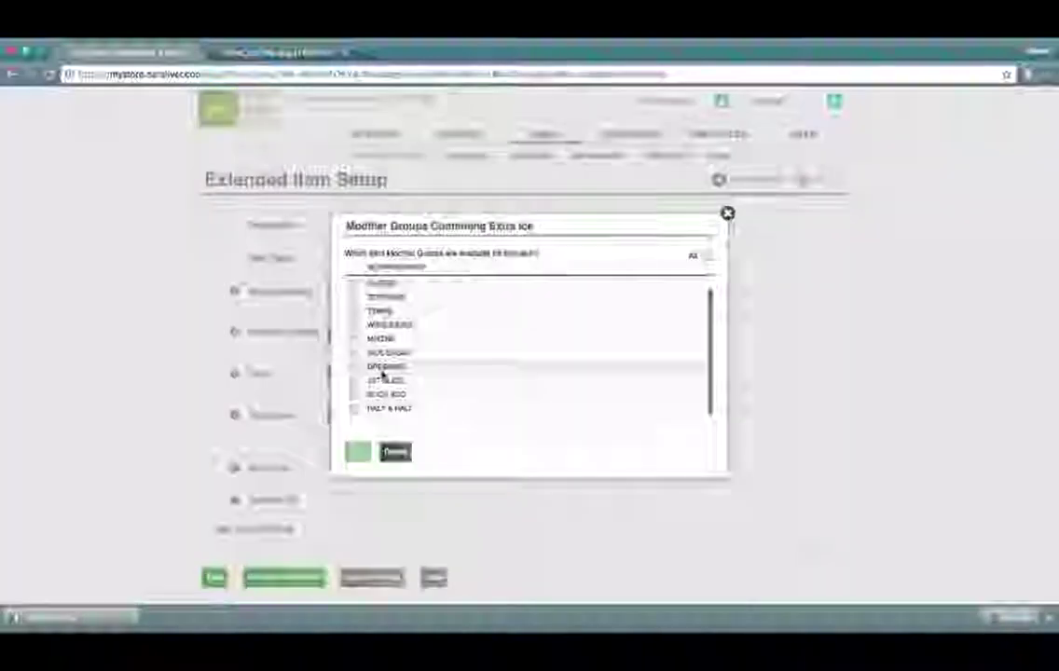
scroll(383, 373, up, 1)
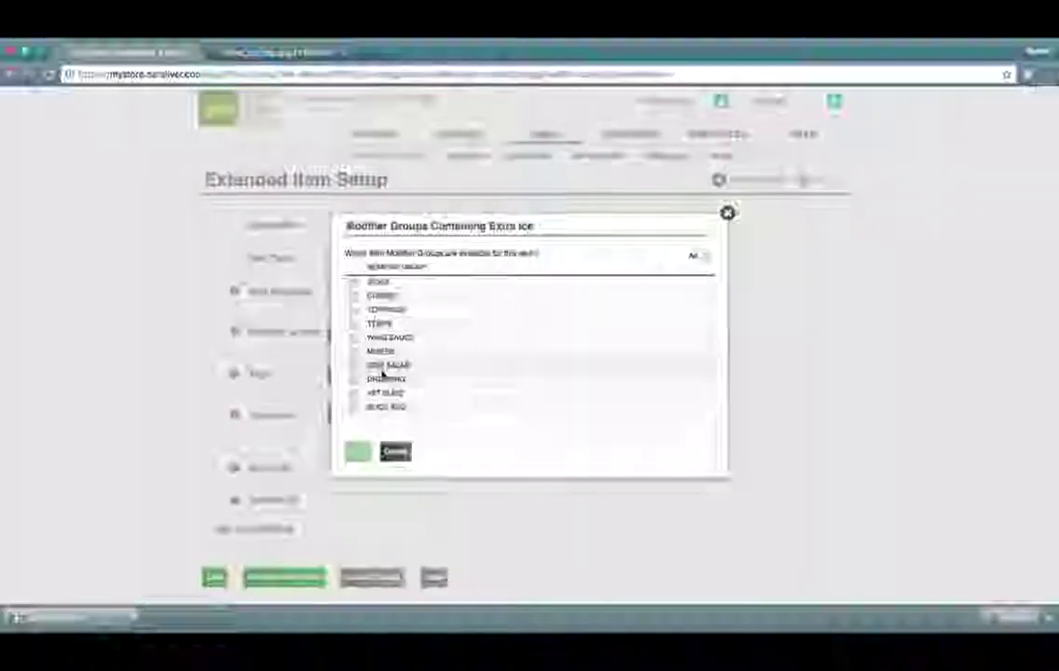
scroll(382, 373, down, 1)
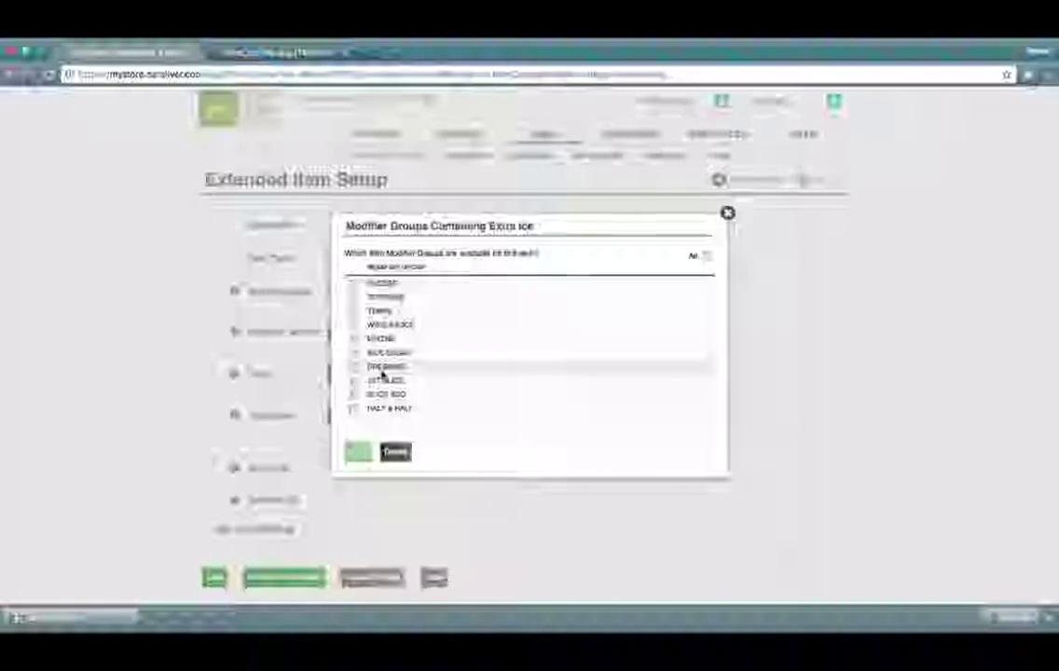
scroll(385, 371, up, 1)
scroll(359, 380, down, 1)
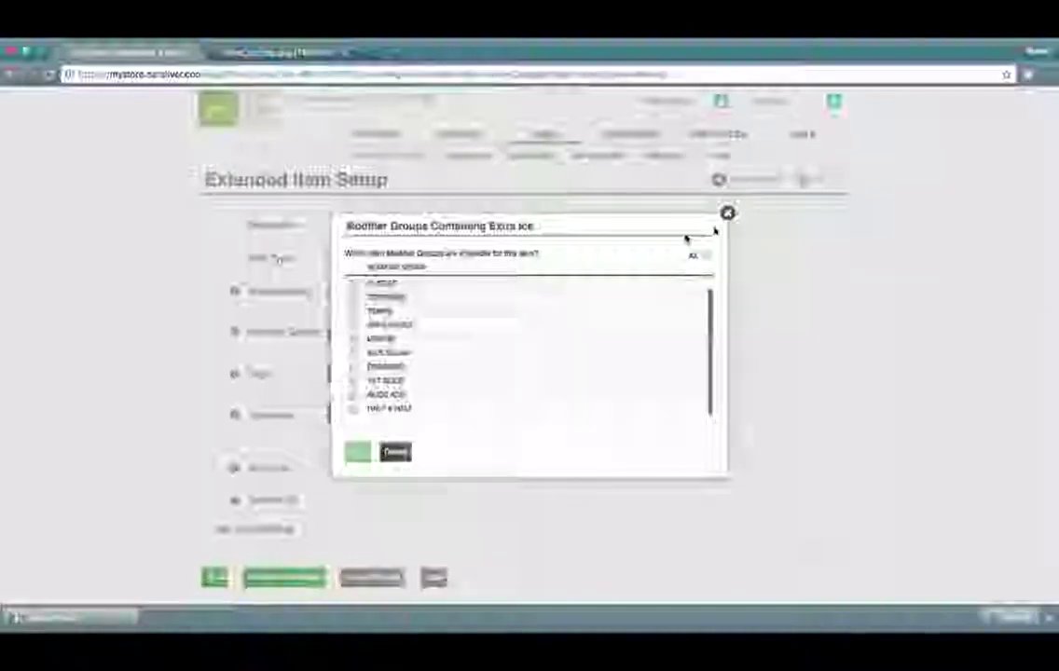
click(728, 212)
Step: Set the Extra ice item's sales price to 1.00 and save the item
scroll(534, 378, down, 3)
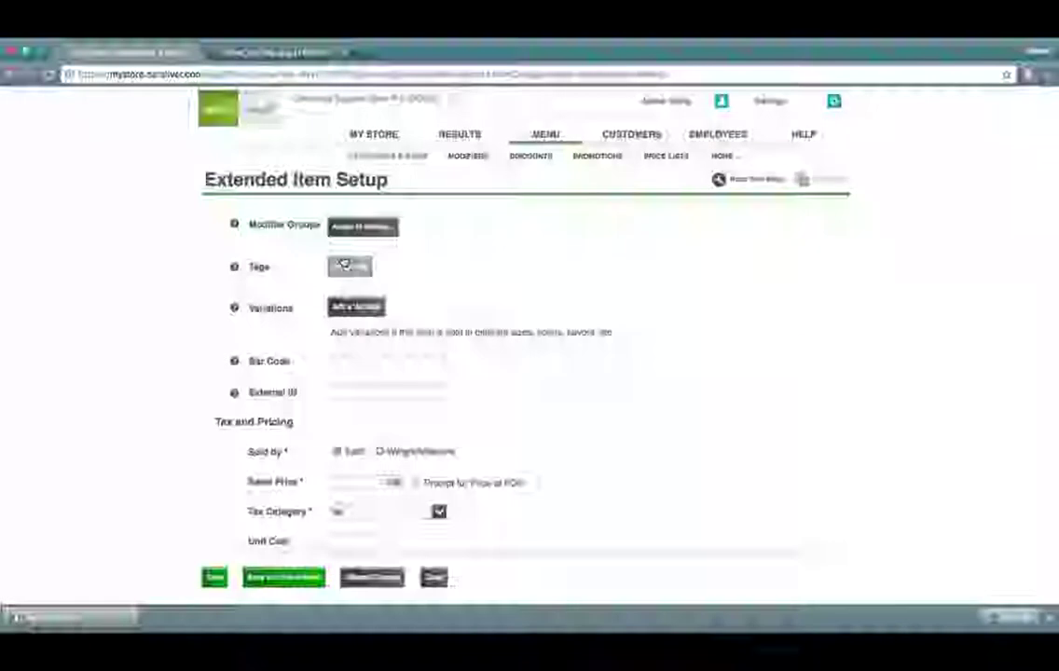
scroll(430, 354, down, 3)
scroll(430, 354, down, 1)
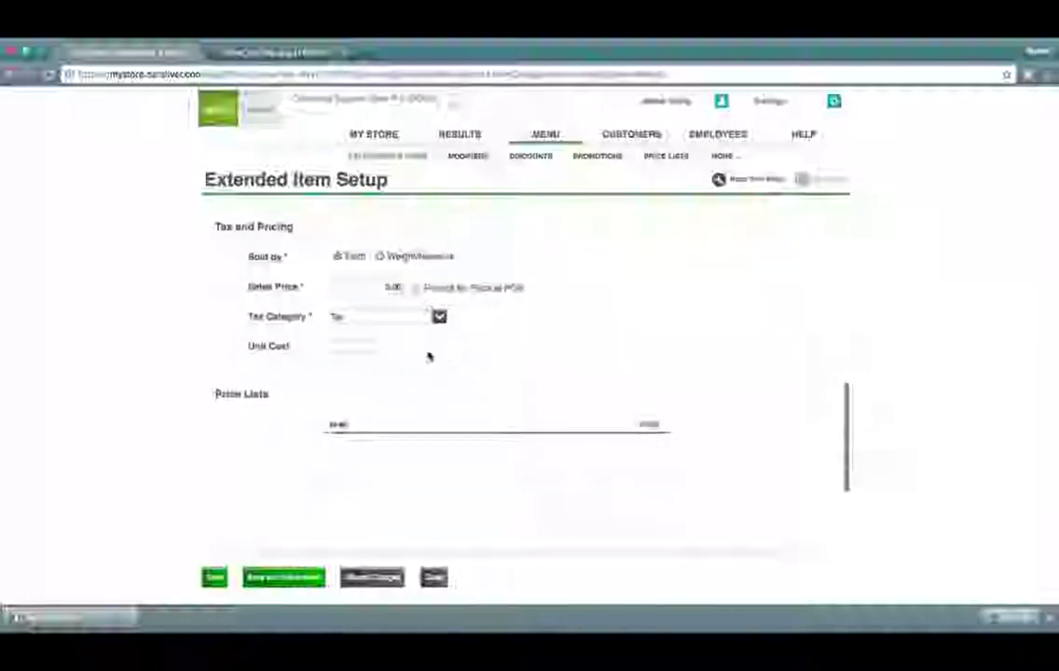
text(3.14)
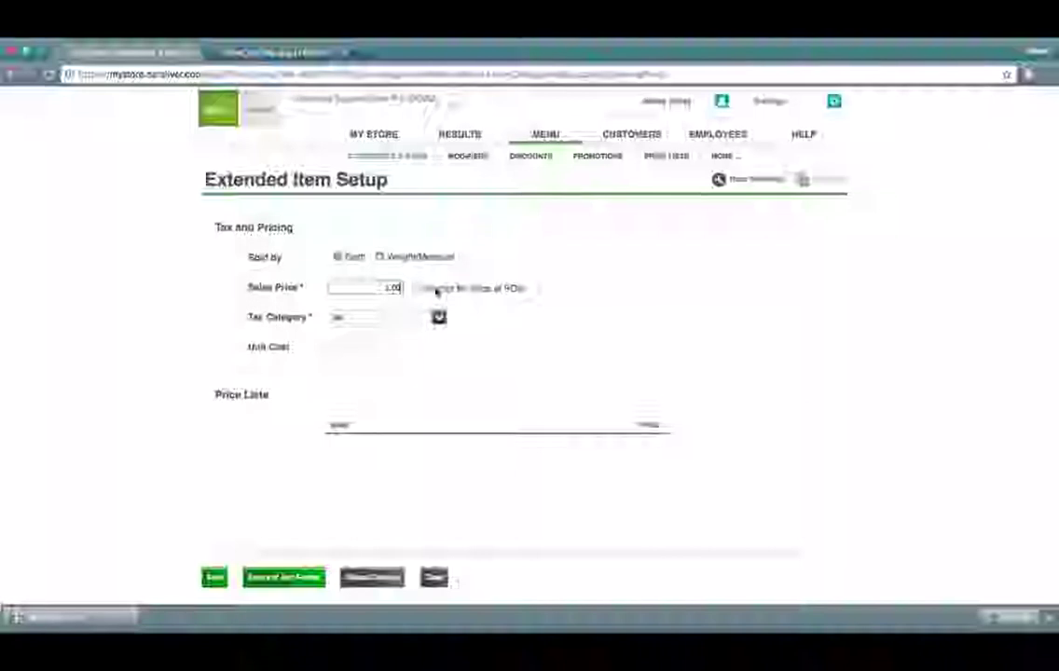
click(579, 331)
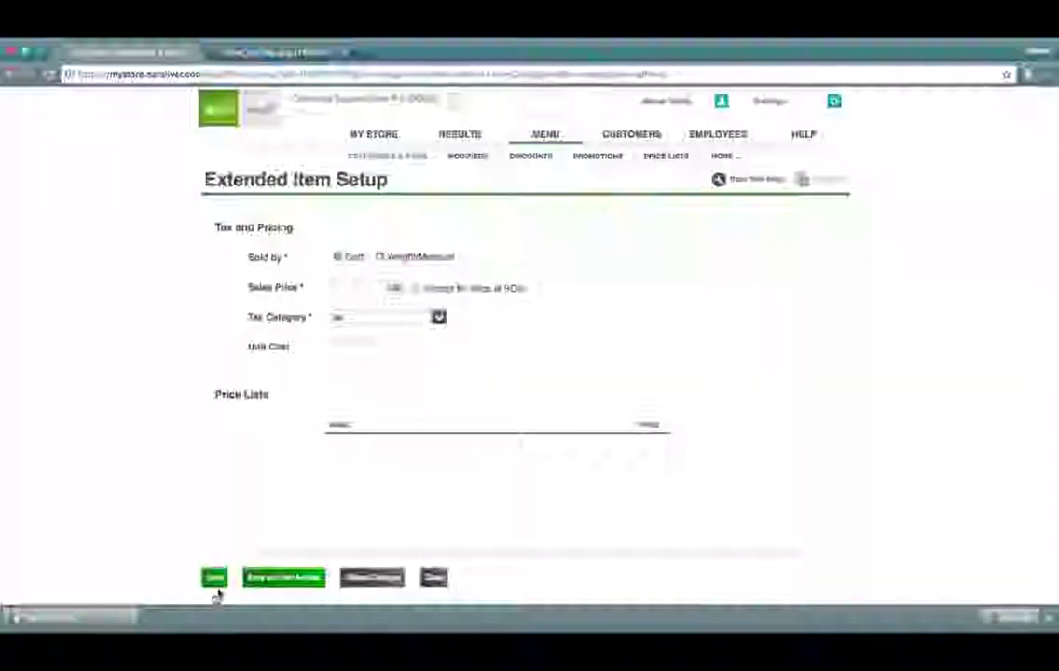
click(210, 580)
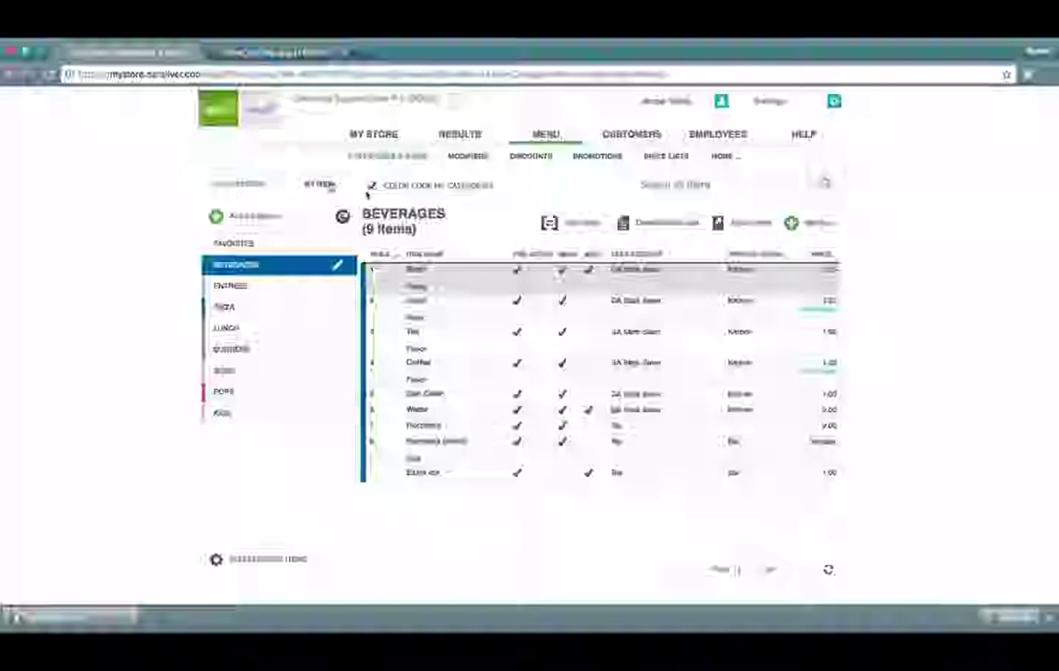
Step: View the sorting controls for the Beverages items and categories, and turn sorting off again
click(579, 227)
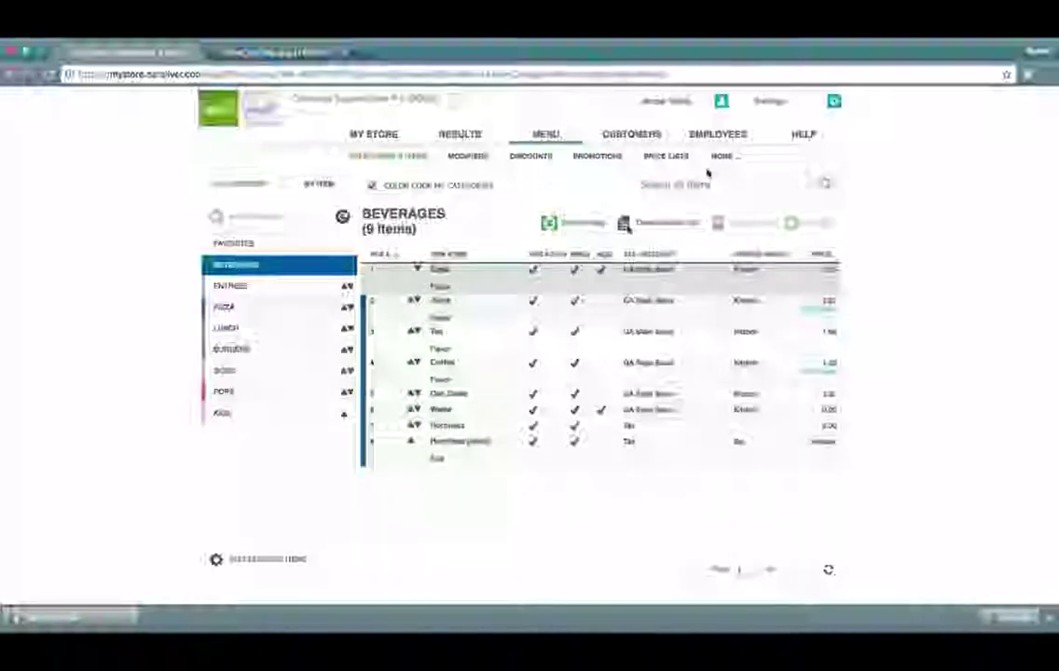
click(573, 231)
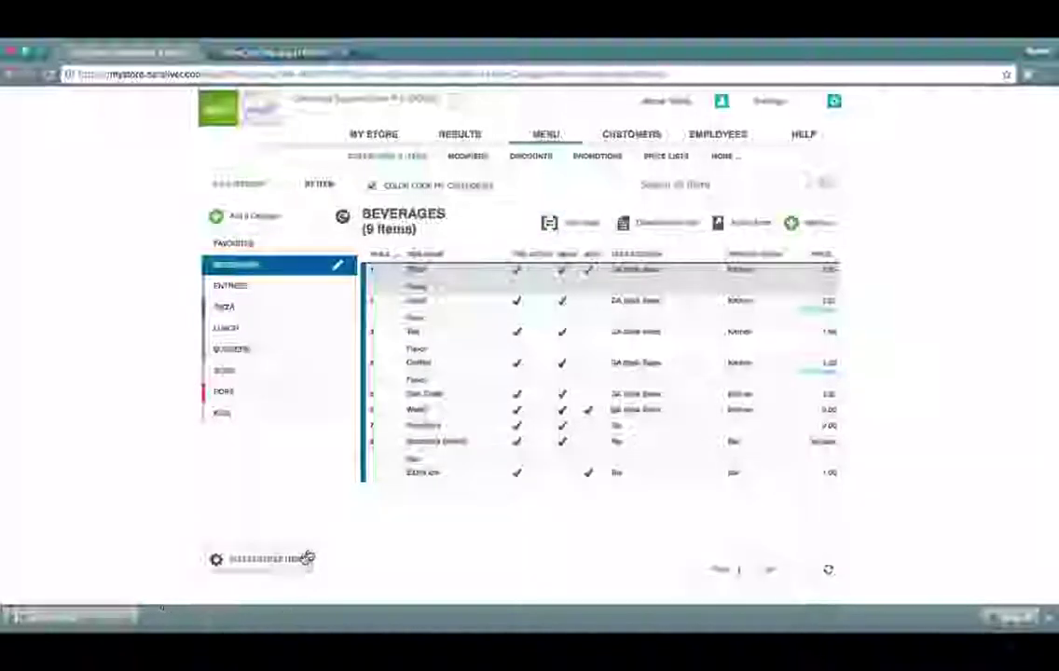
Step: Examine the multiple-item editing options for all BEVERAGES items, cancel without changes, and return to the Beverages category
click(295, 564)
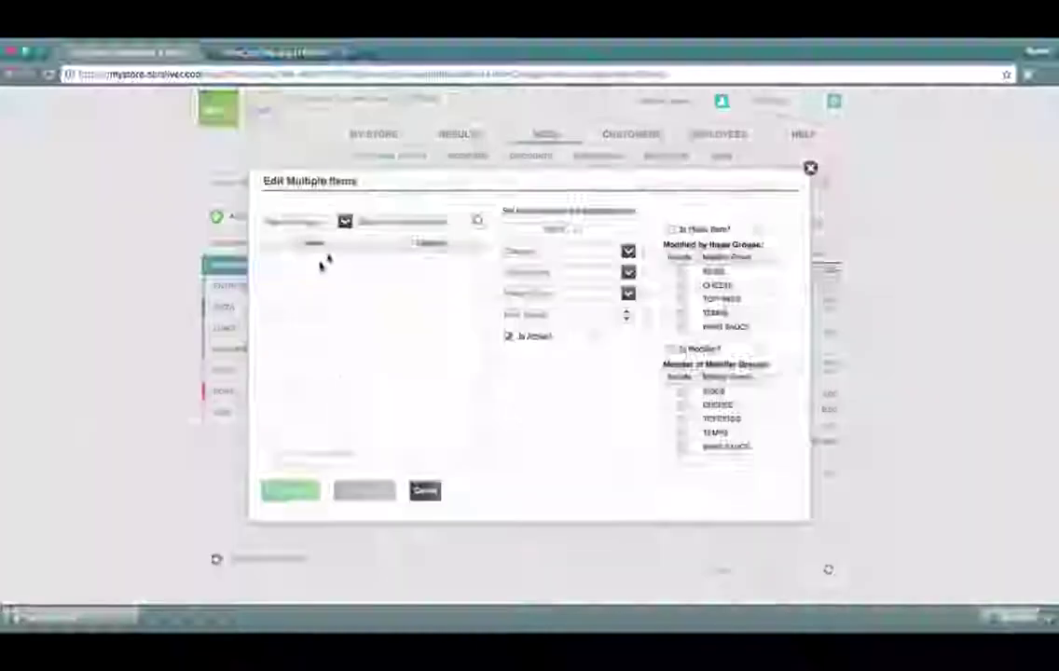
click(300, 221)
click(300, 246)
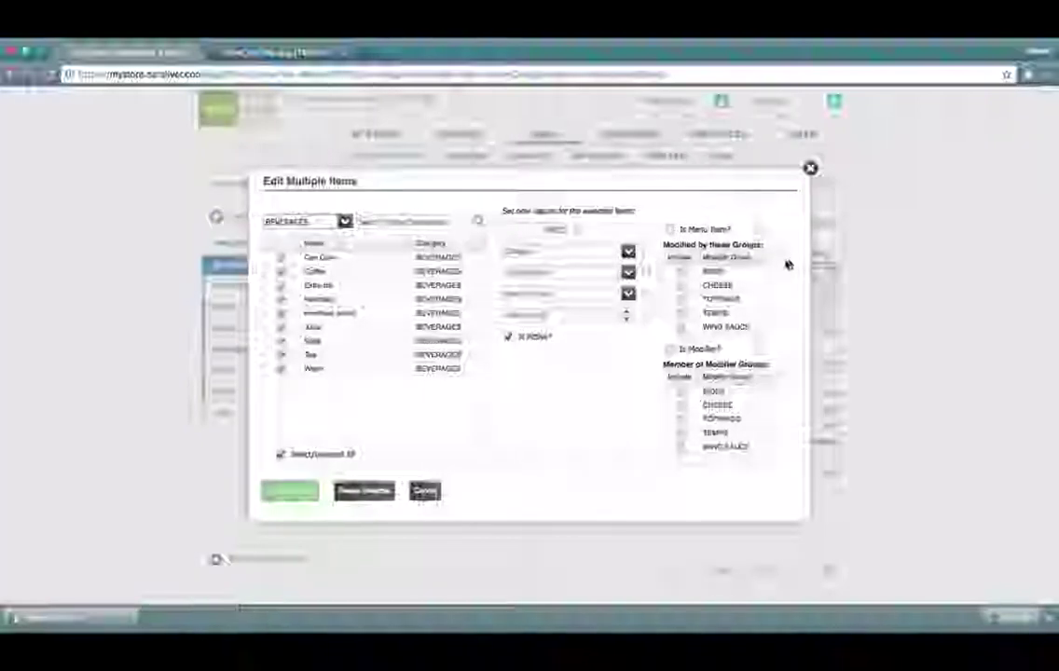
scroll(757, 281, down, 3)
scroll(757, 282, up, 3)
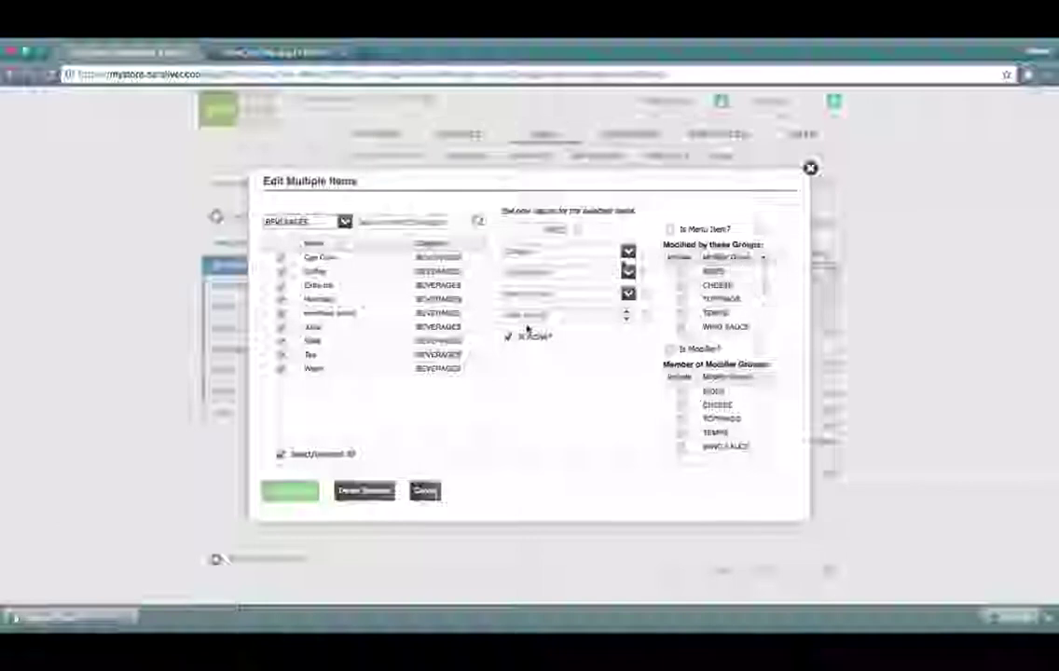
scroll(752, 425, down, 3)
scroll(753, 425, up, 3)
click(426, 491)
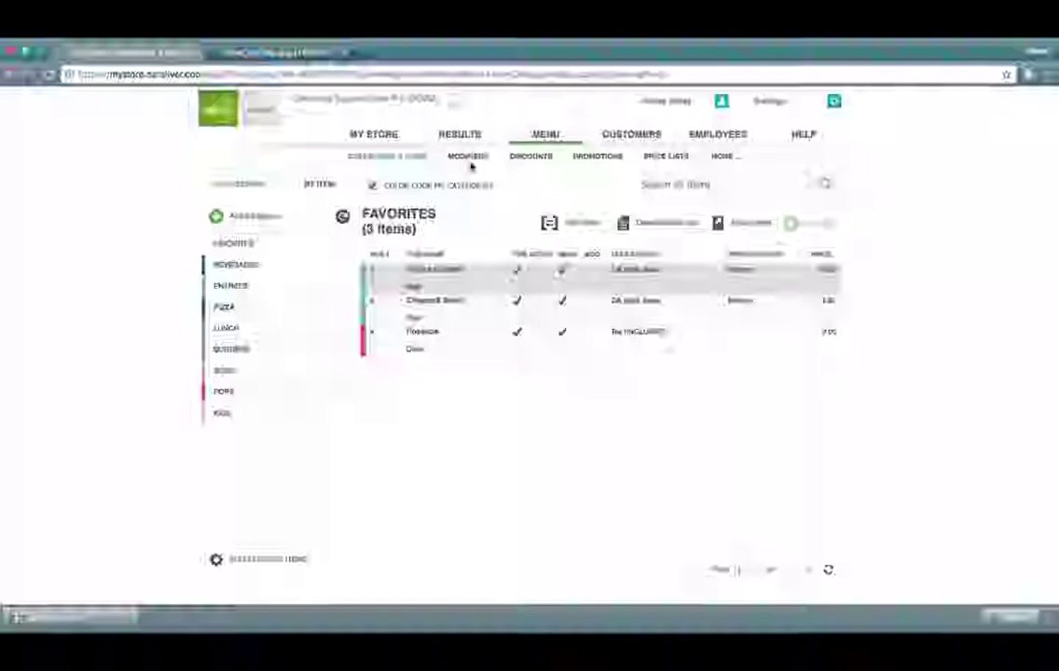
click(285, 265)
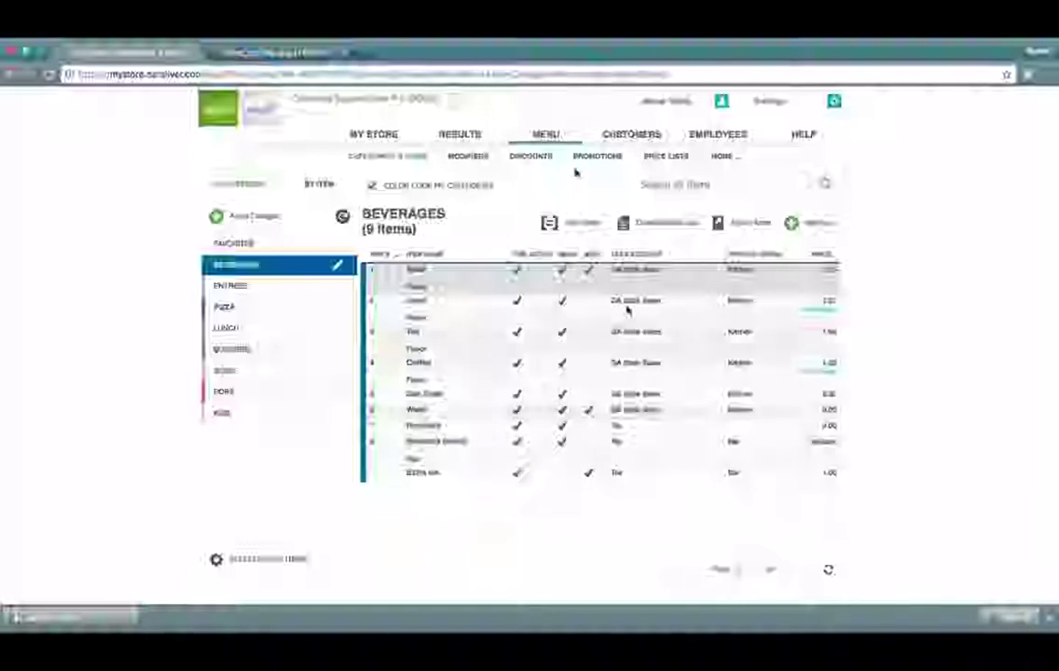
Step: Create a modifier group named DRINK, adjust its maximum selection limit, and save the group
click(483, 160)
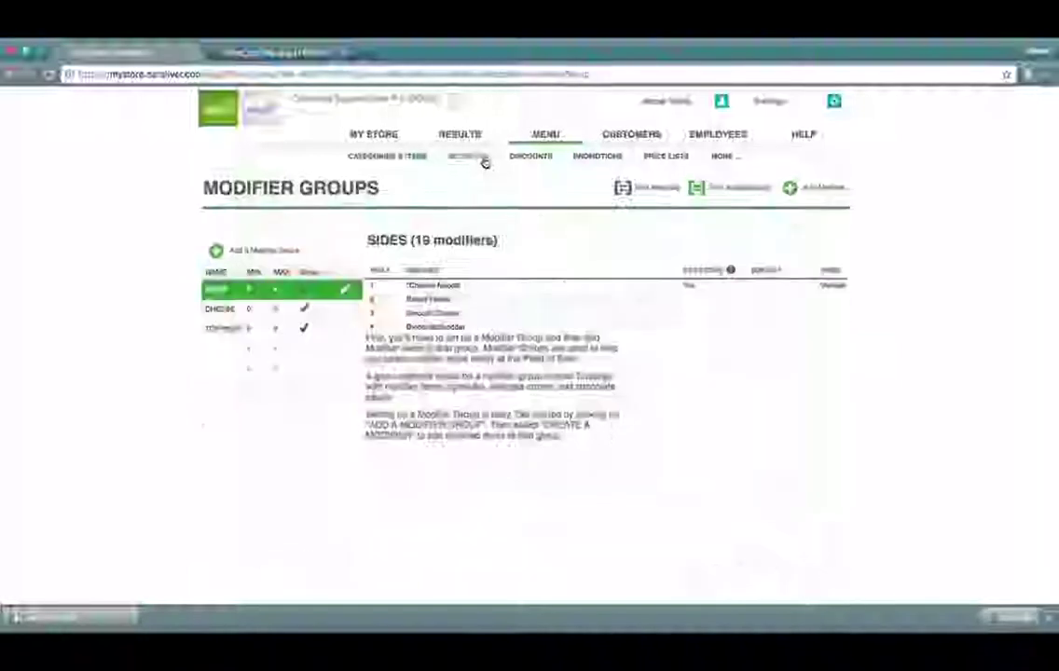
click(278, 255)
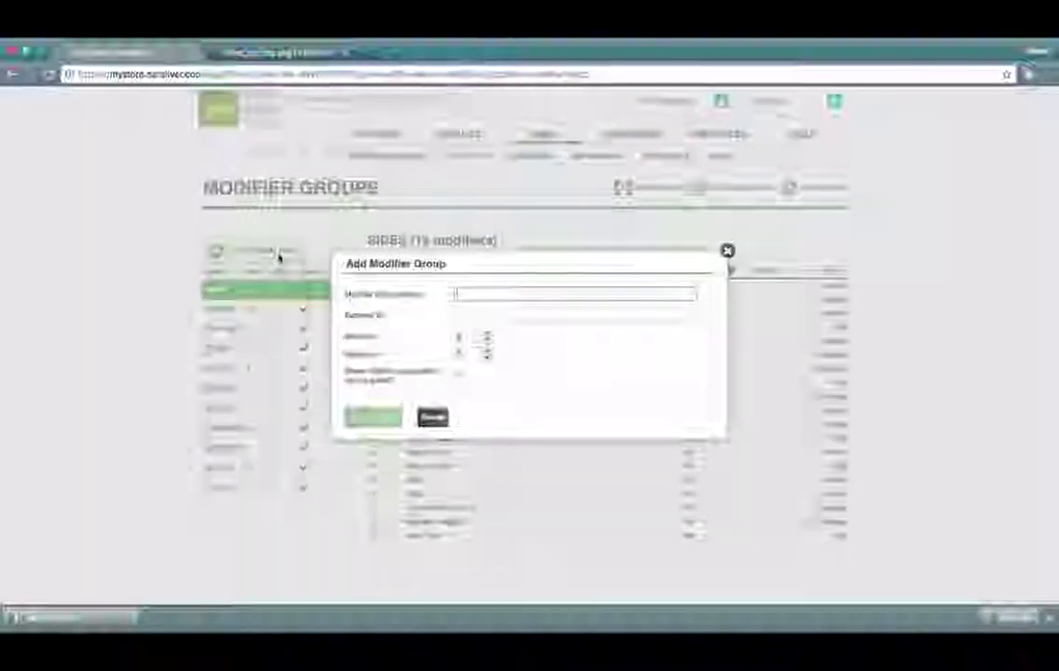
text(Sauce)
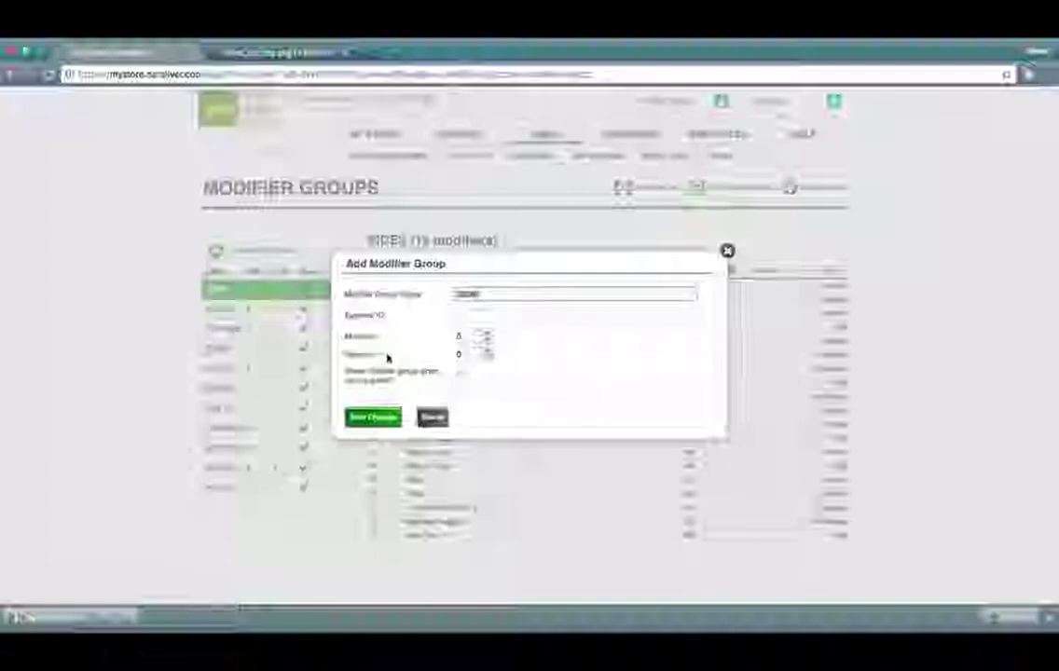
drag(420, 355, 338, 347)
click(335, 359)
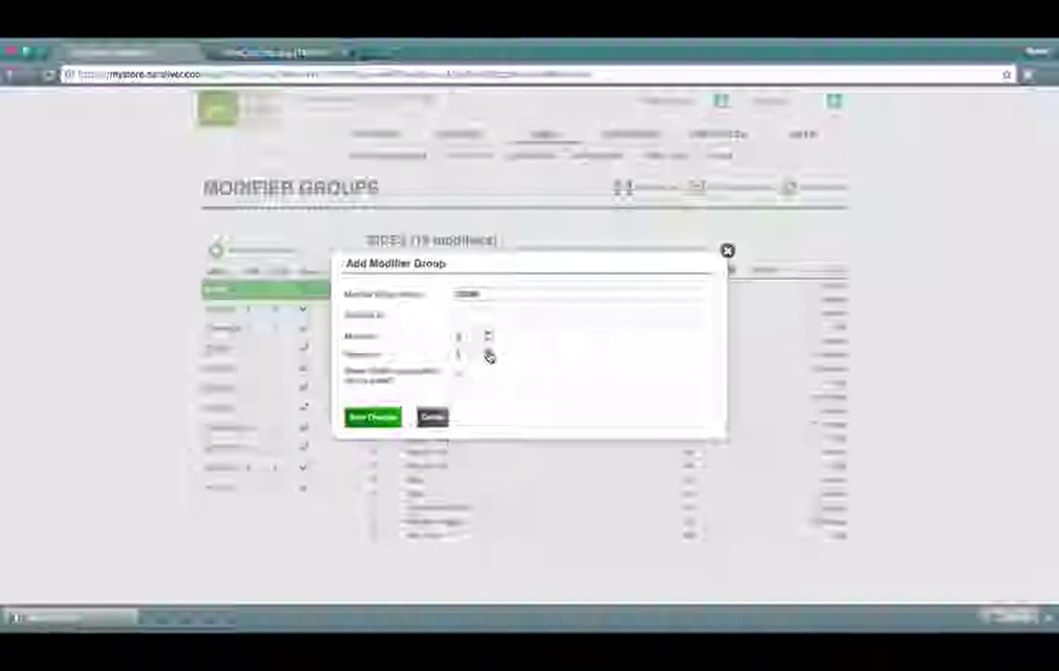
click(489, 355)
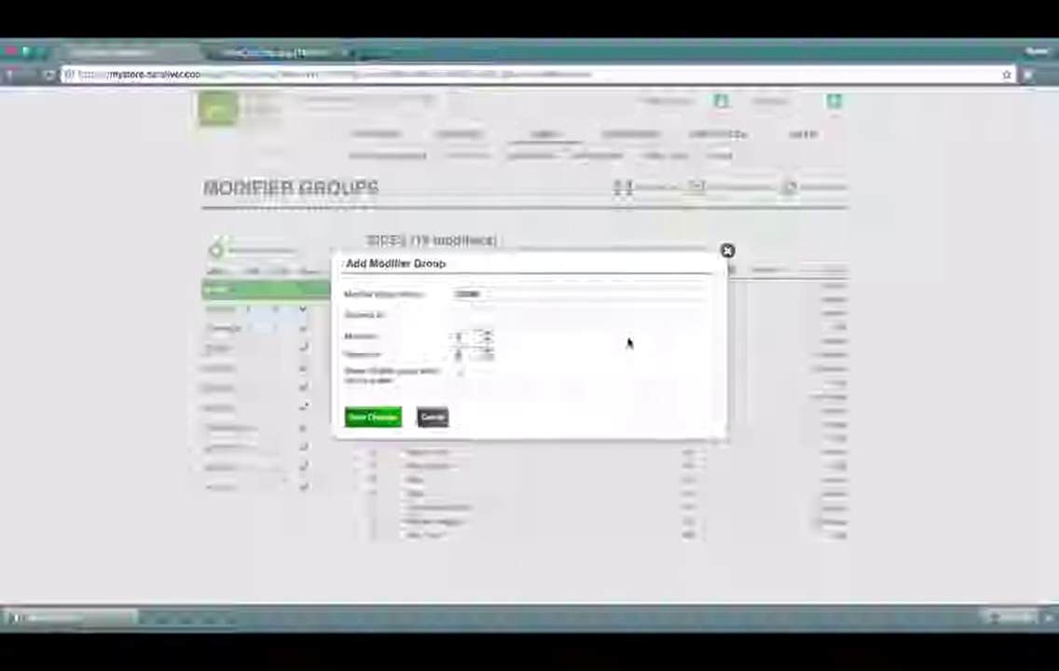
click(441, 419)
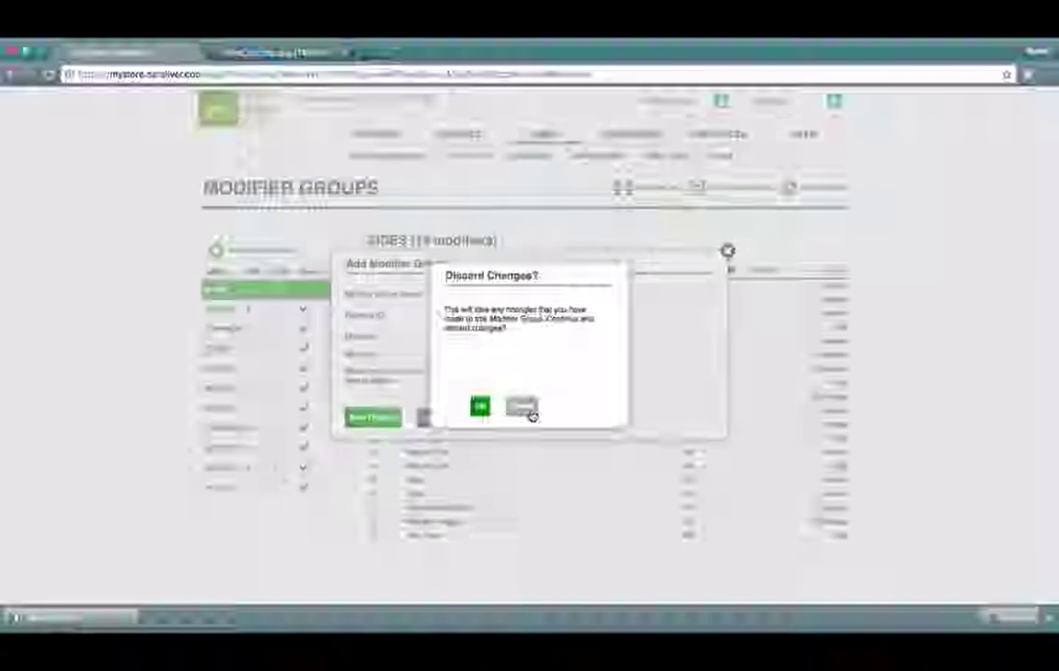
click(527, 412)
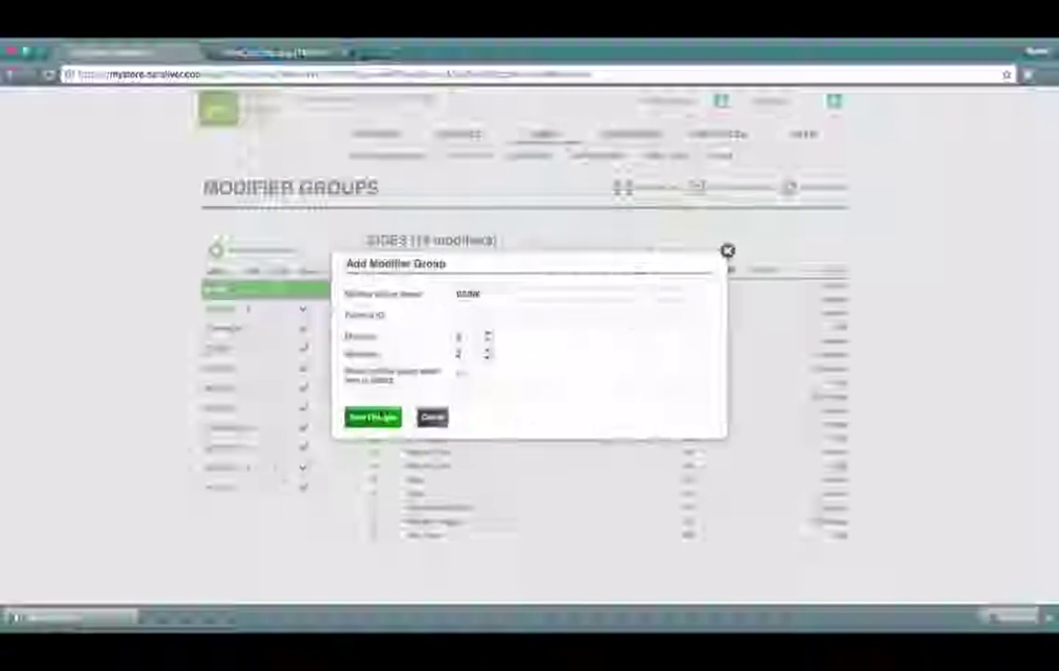
click(366, 419)
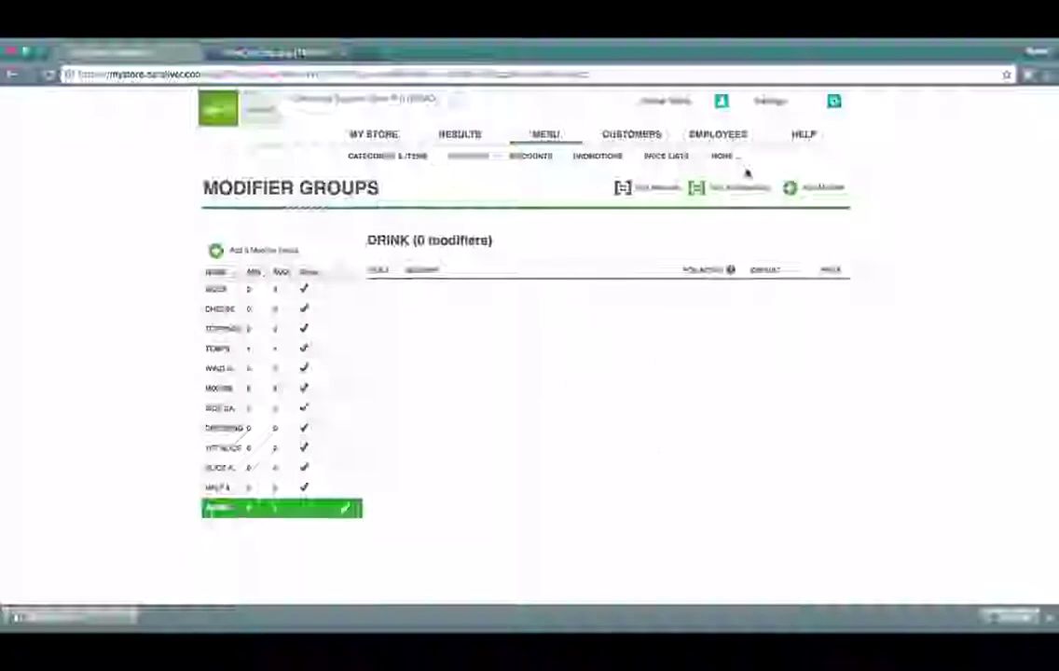
Step: Start adding a modifier to the DRINK group and look through the existing items available as modifiers
click(808, 190)
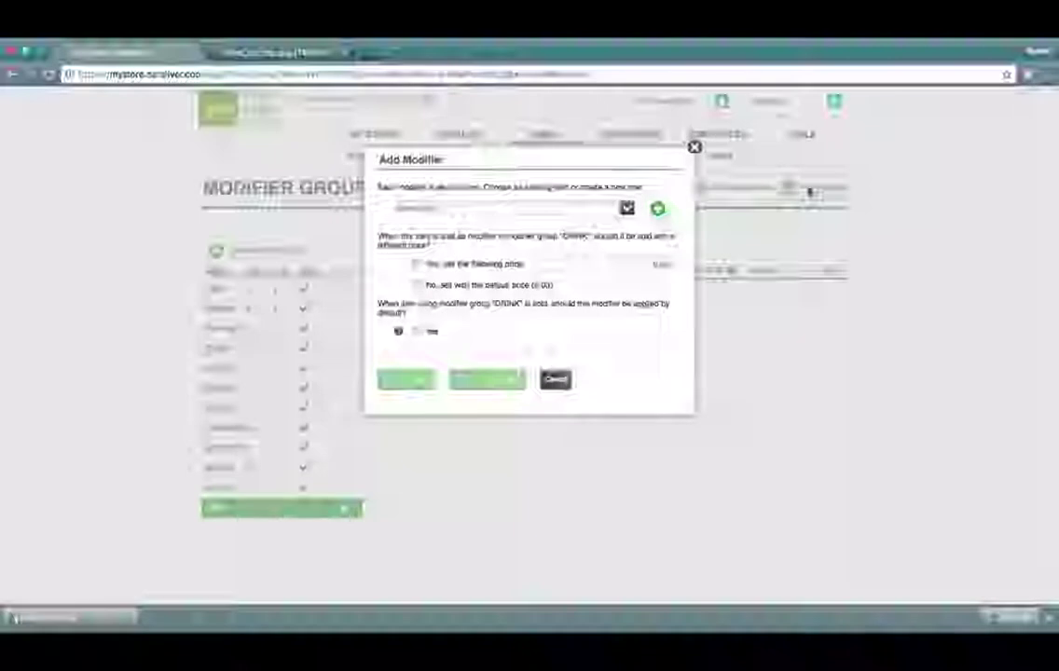
click(628, 209)
scroll(610, 234, down, 5)
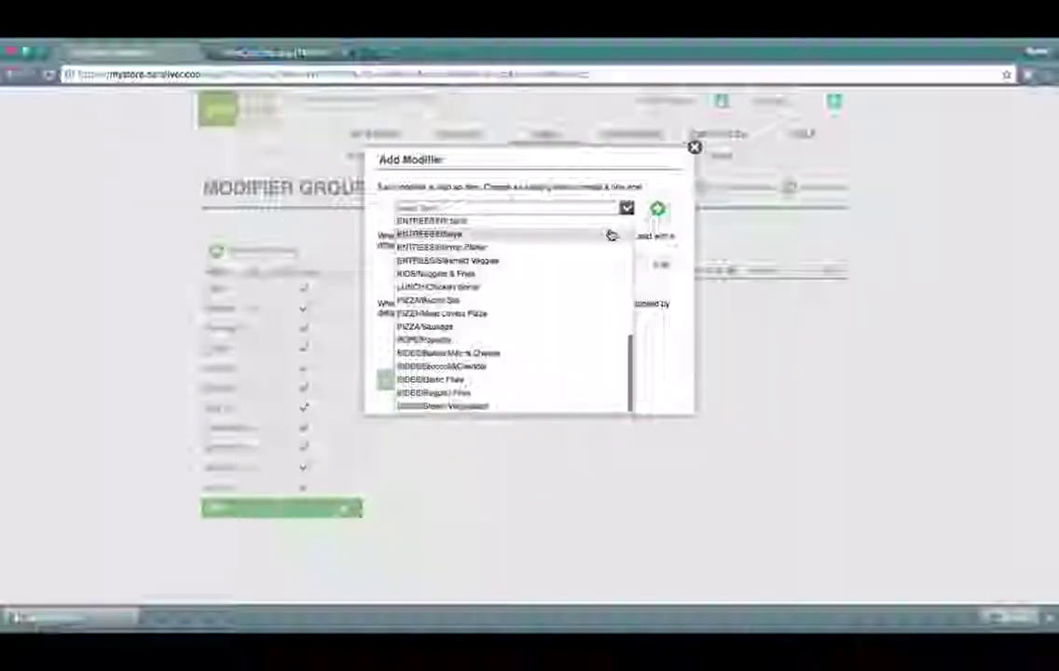
scroll(513, 289, up, 5)
click(649, 252)
click(611, 211)
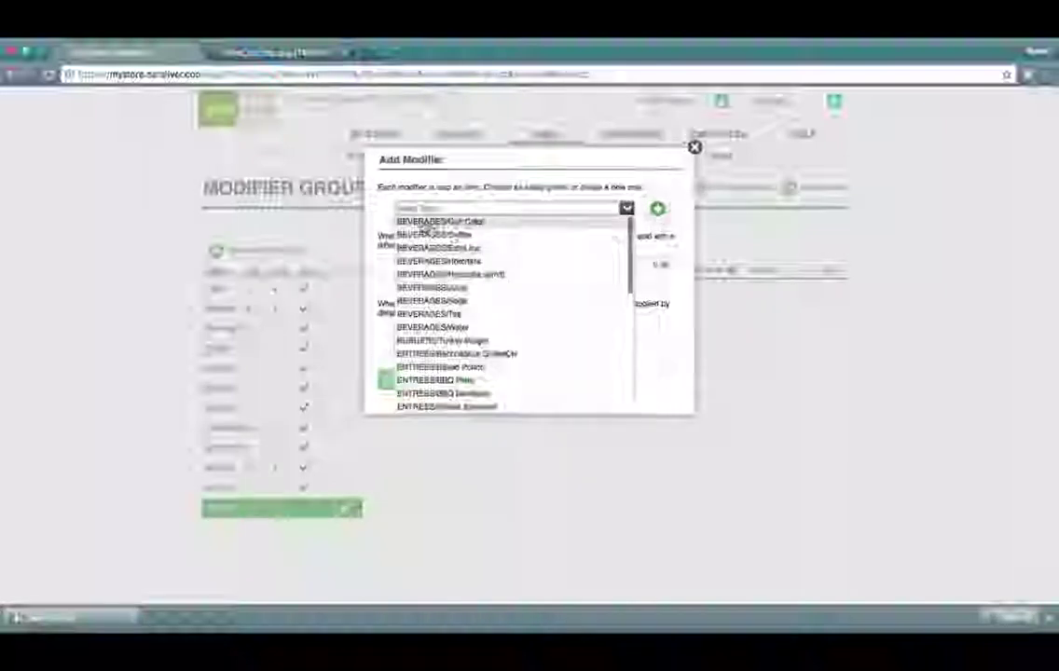
scroll(419, 244, down, 1)
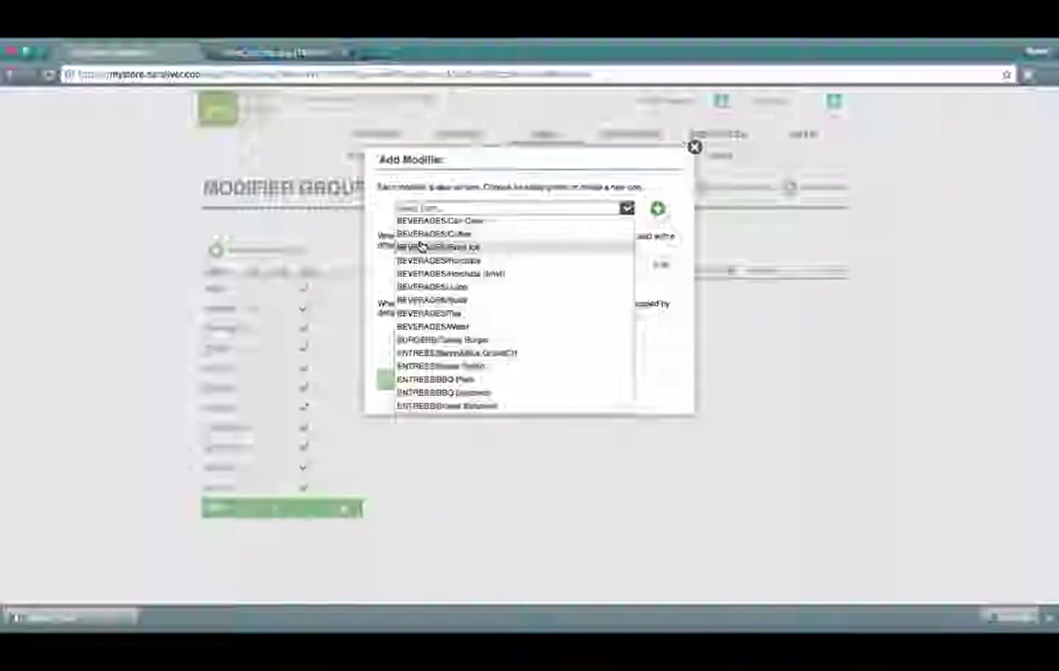
scroll(481, 359, down, 3)
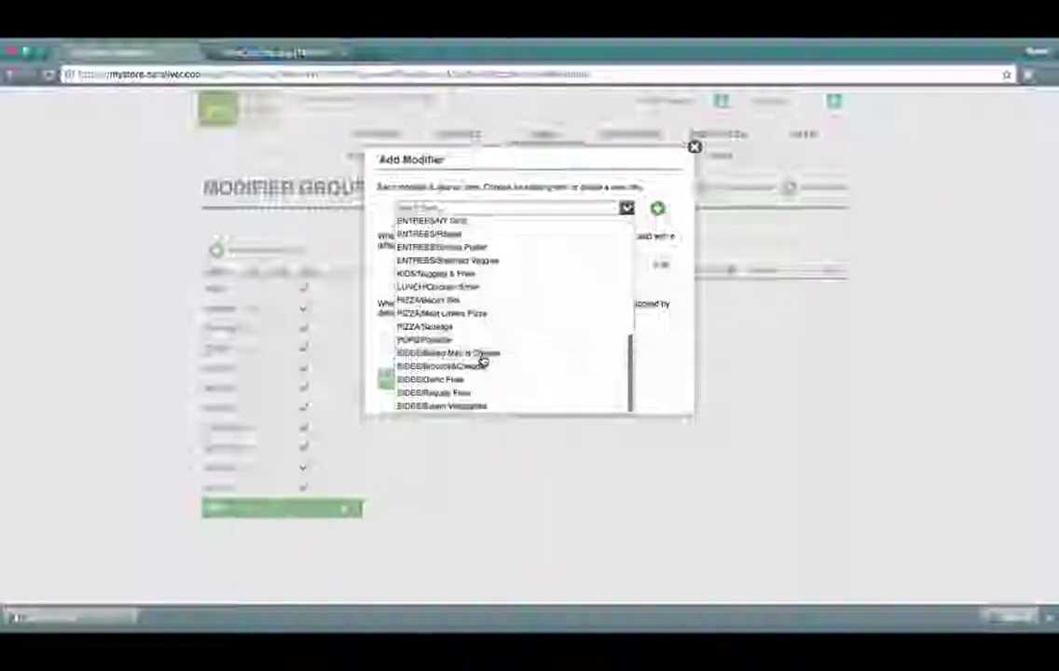
scroll(482, 361, up, 2)
scroll(480, 382, down, 2)
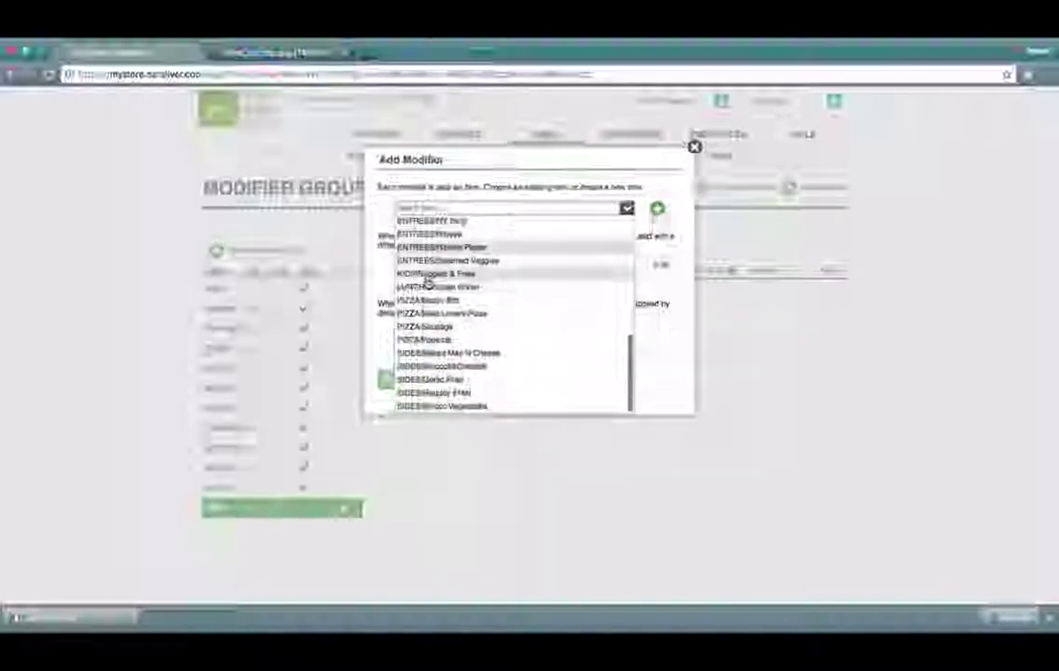
scroll(472, 345, up, 6)
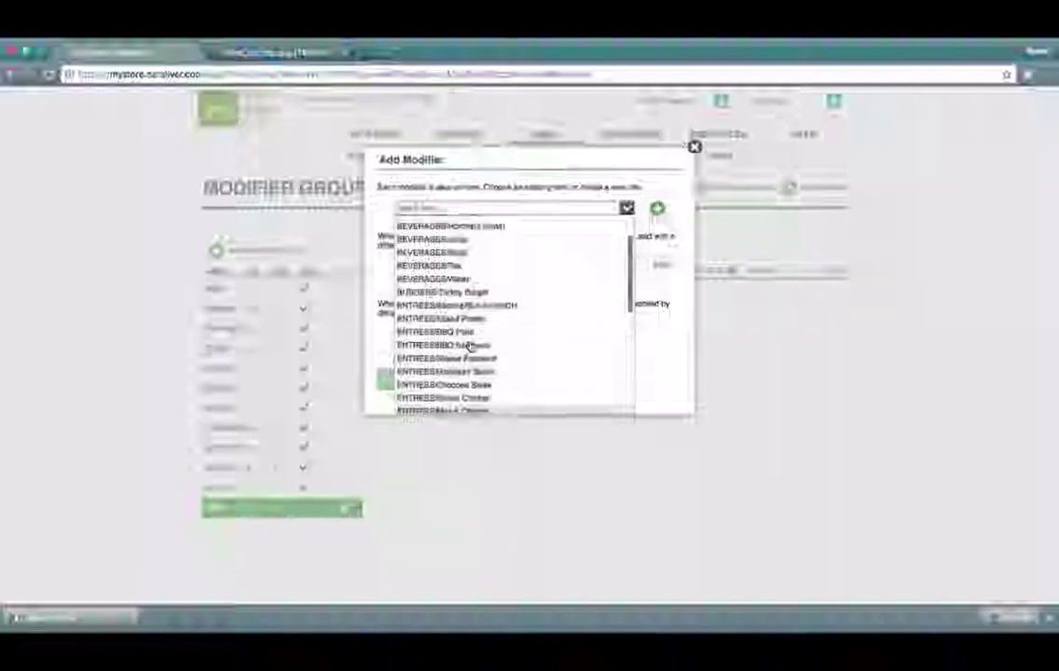
scroll(469, 345, down, 6)
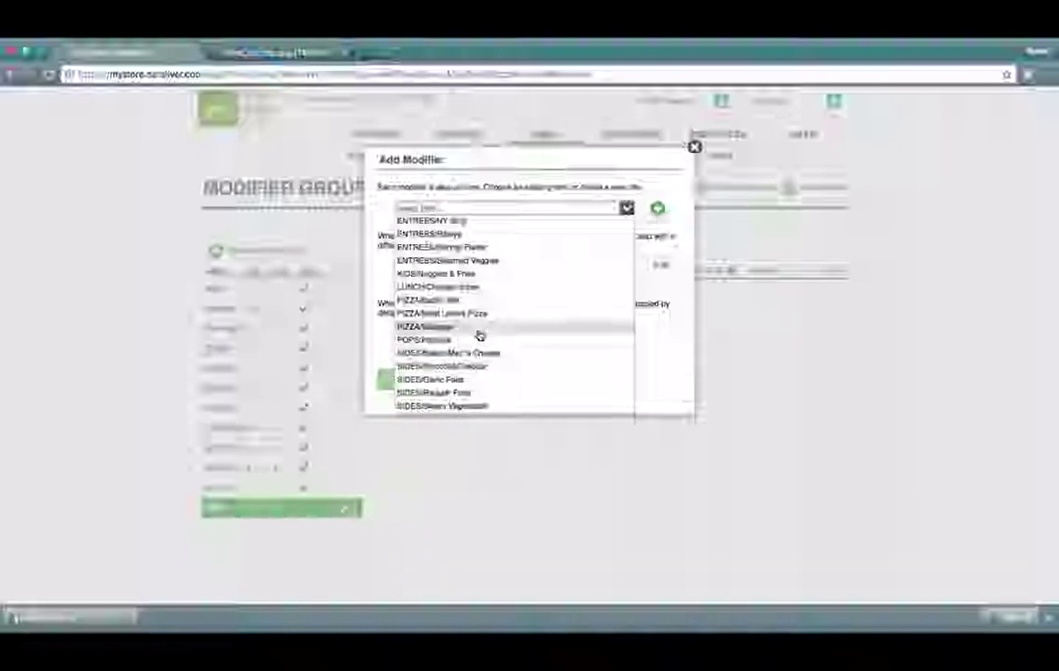
scroll(478, 336, up, 2)
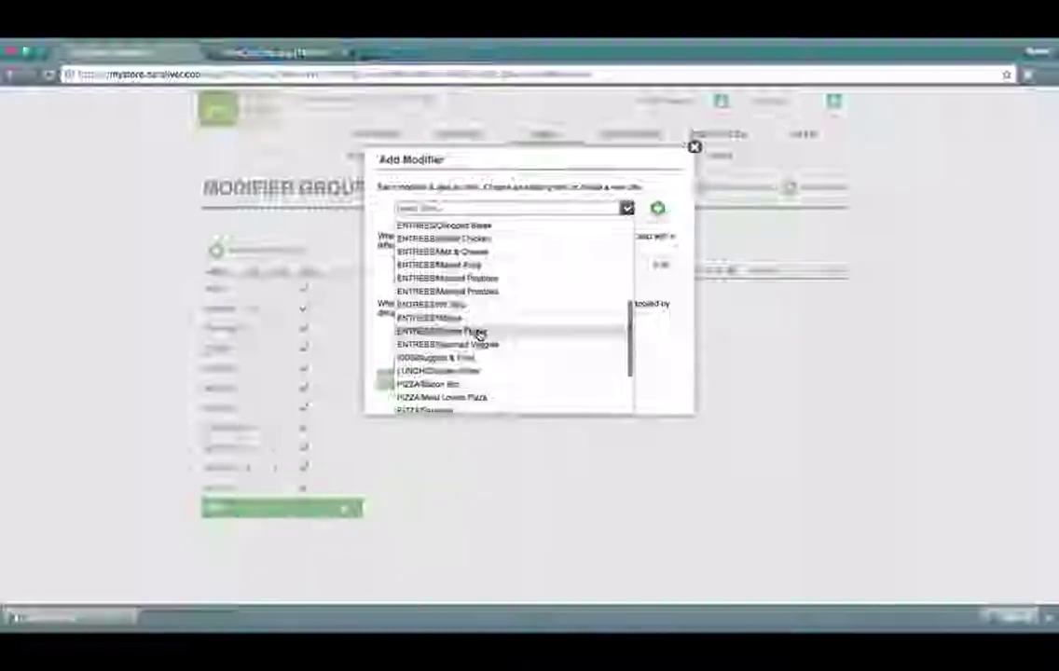
Step: Find "ice" in the item list, add BEVERAGES/Extra ice to the DRINK group at its default price, and continue with another modifier
key(ctrl+f)
text(po)
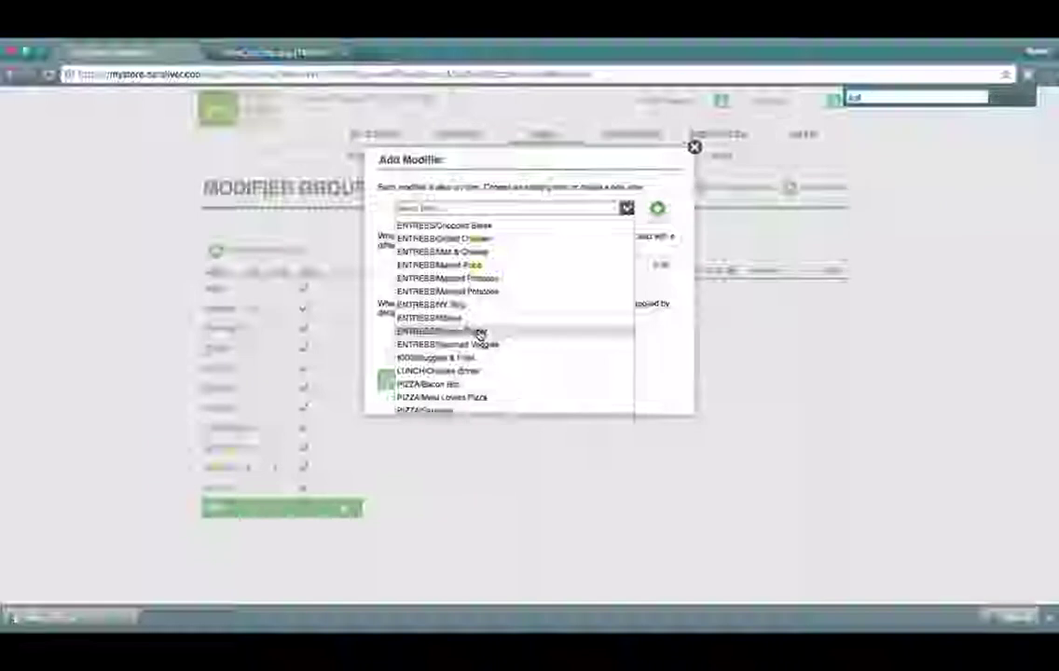
text(ta)
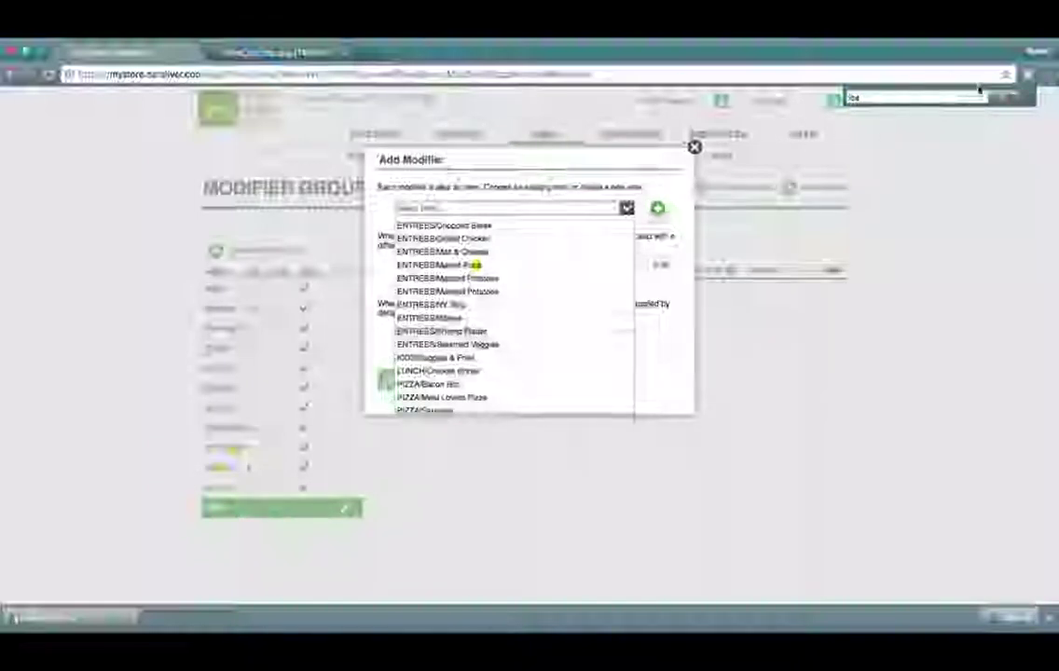
scroll(503, 308, up, 5)
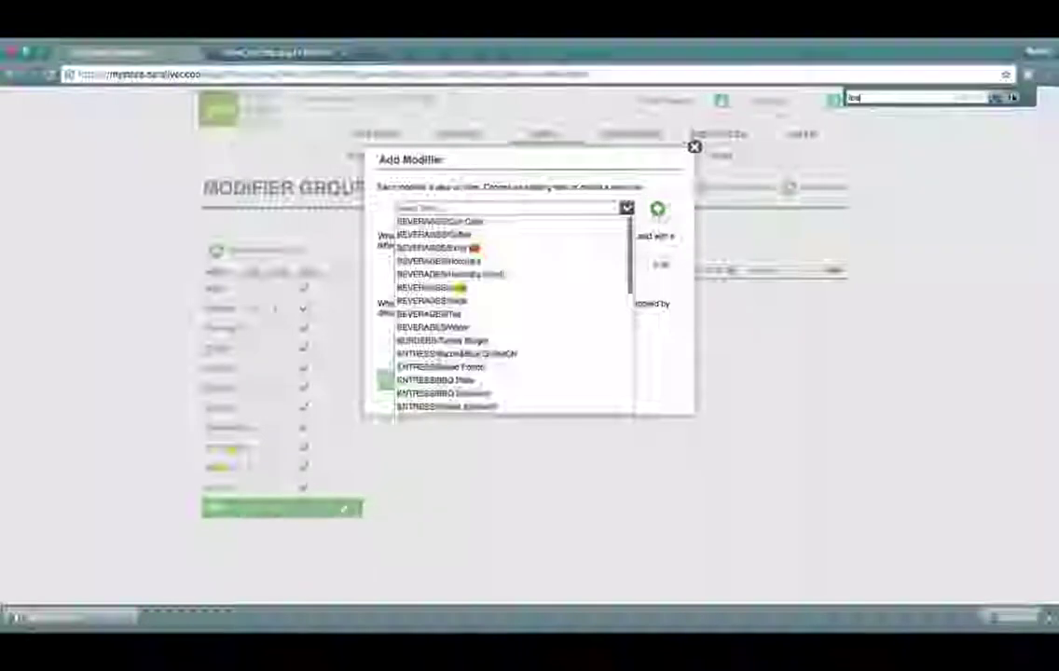
click(491, 248)
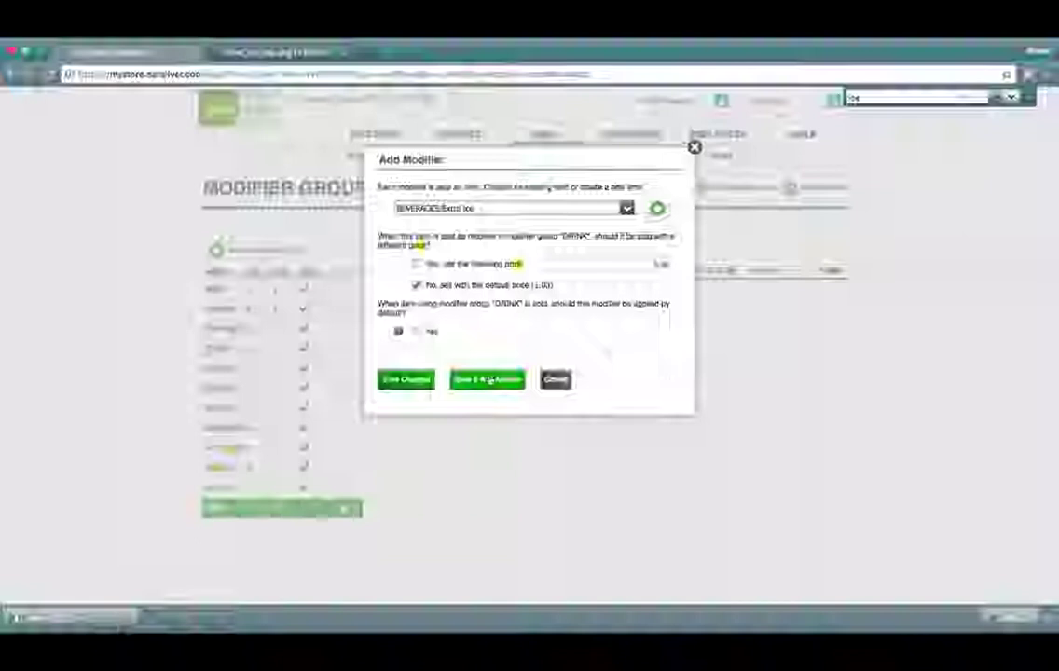
click(489, 381)
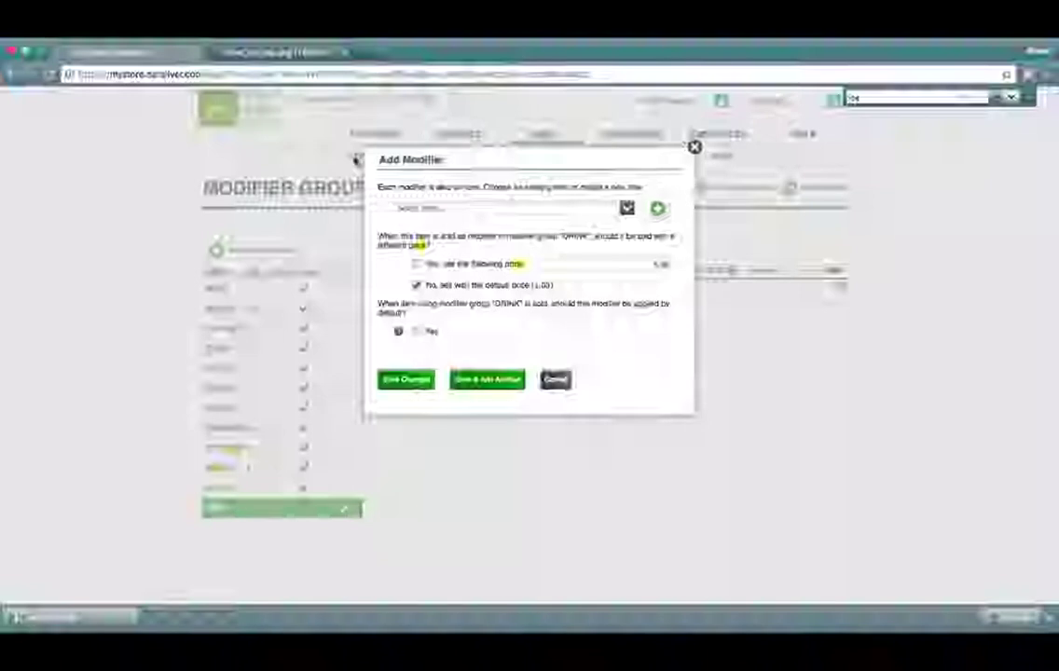
Step: Create a Light Ice modifier item in BEVERAGES with tax category Tax and price 0.00, and save it to the DRINK group
click(664, 213)
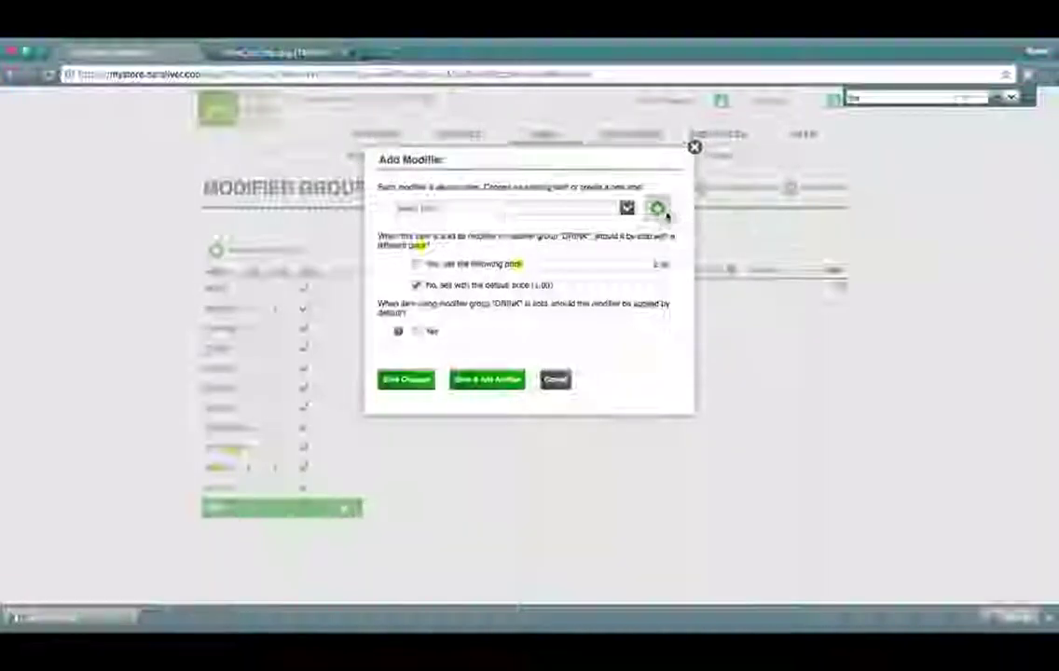
click(637, 295)
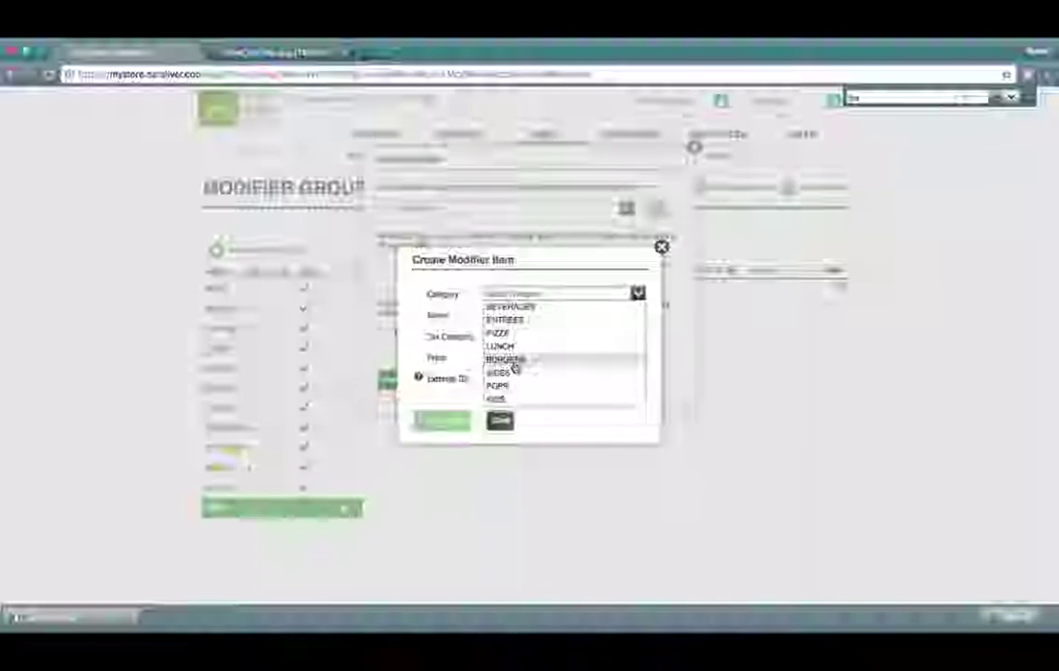
click(536, 312)
click(538, 312)
text(Light Ice)
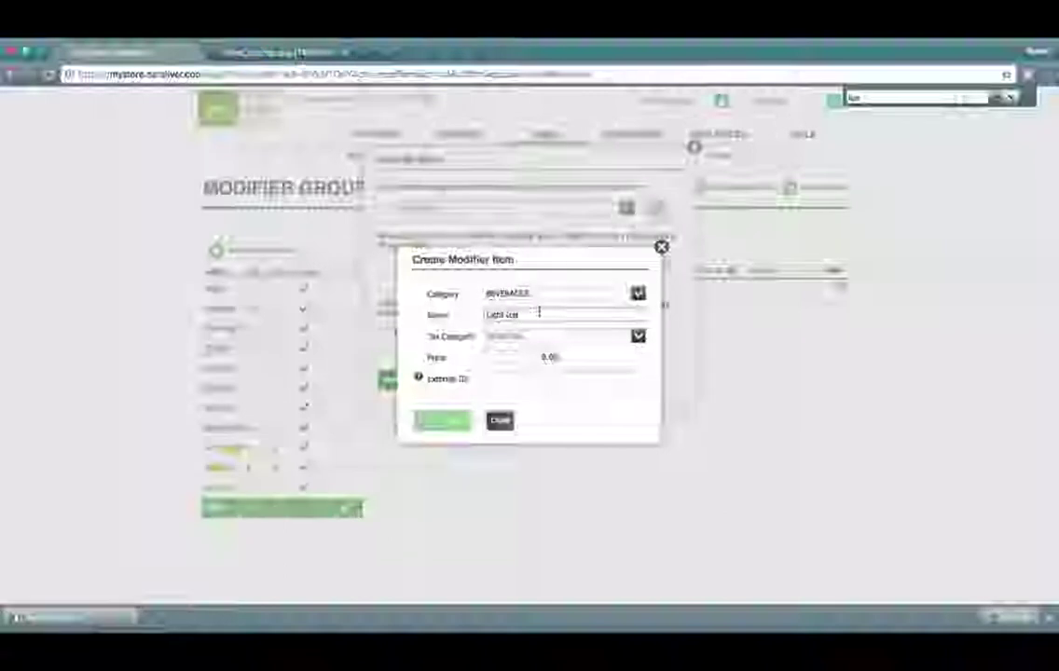
click(587, 337)
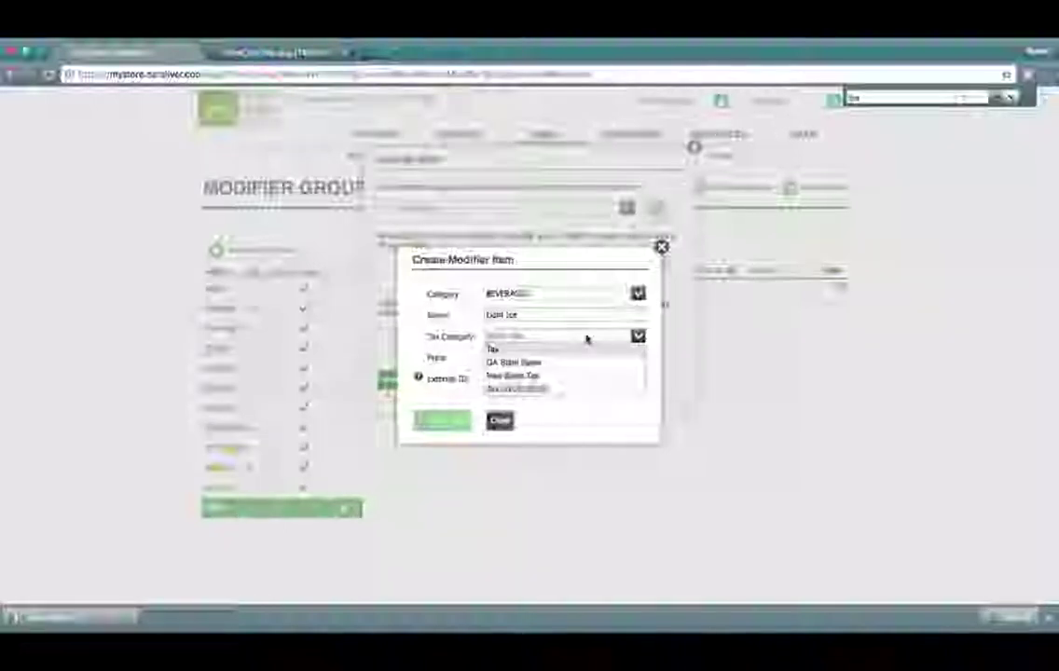
click(562, 351)
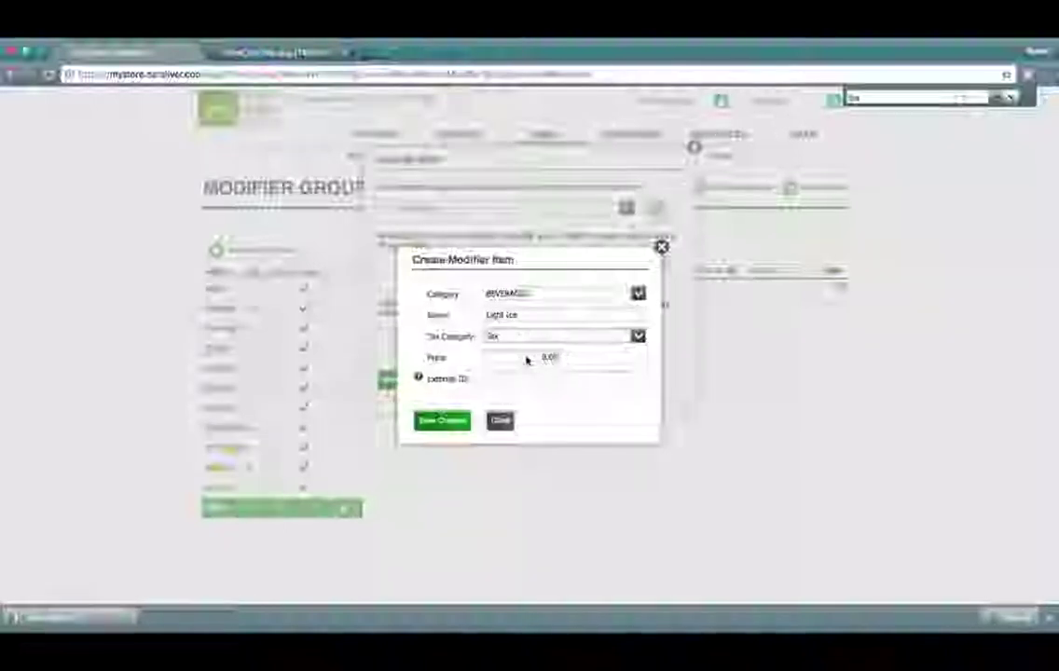
click(613, 361)
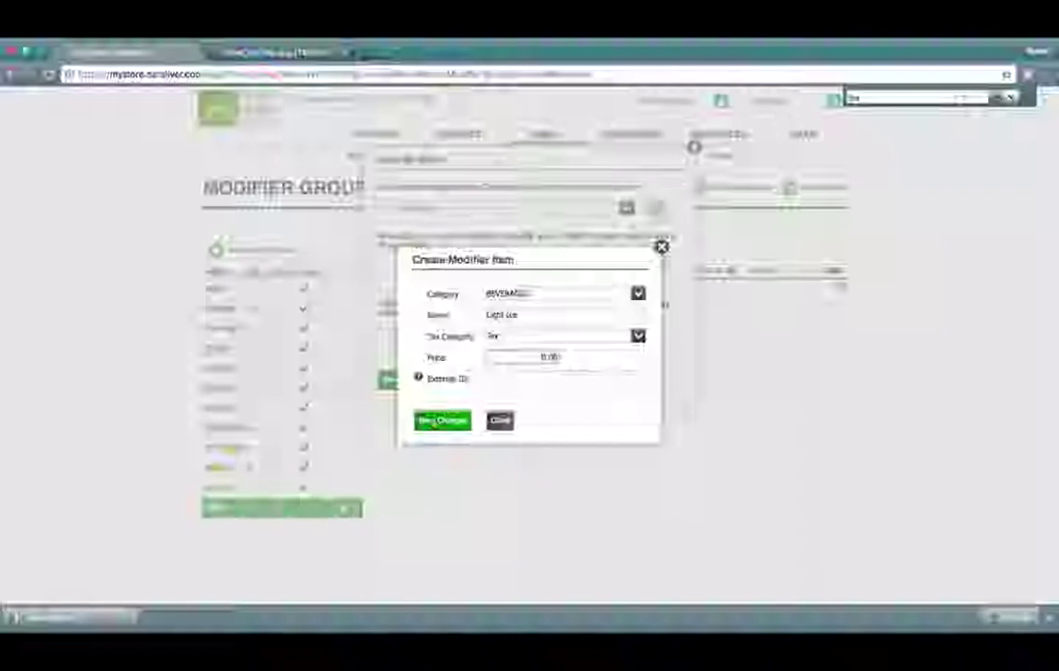
click(438, 420)
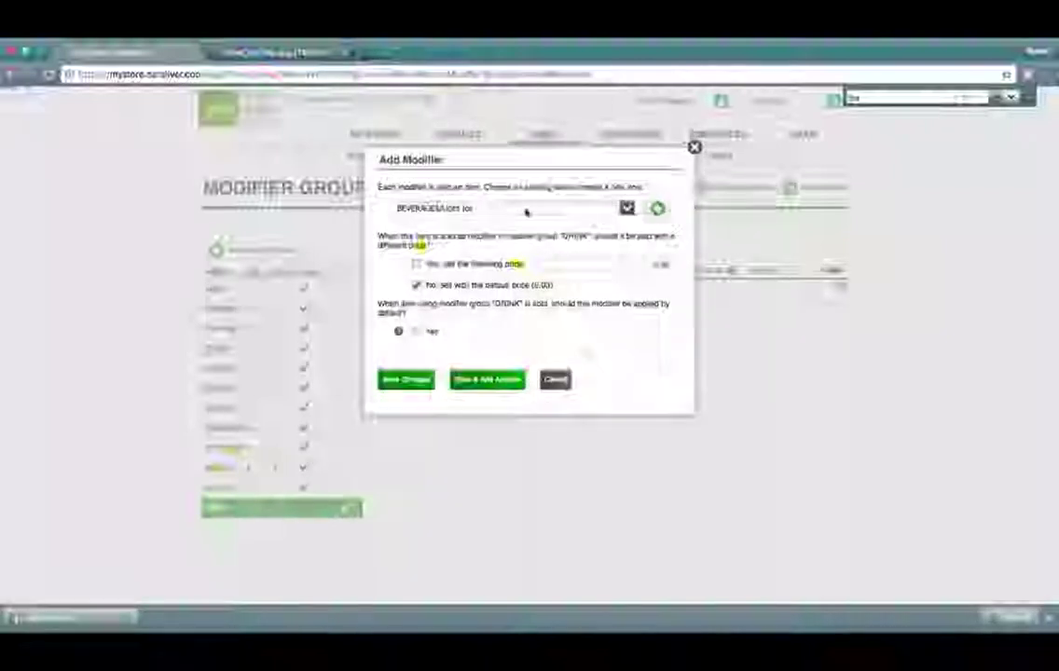
click(413, 379)
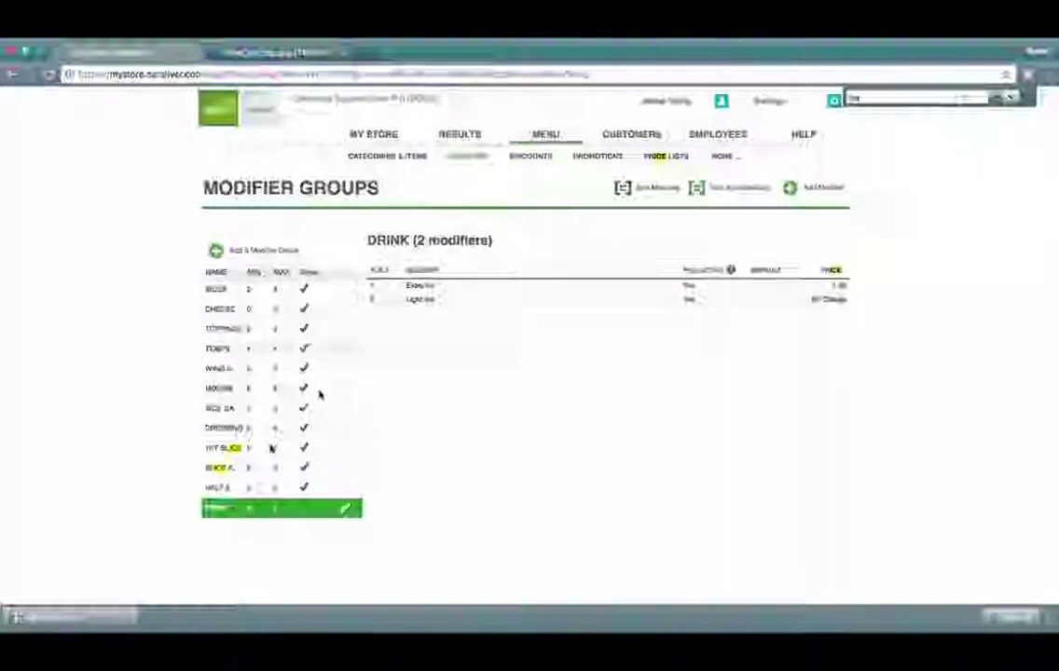
Step: Assign the DRINK modifier group to the Horchata (s/m/l) item in the BEVERAGES category
click(380, 158)
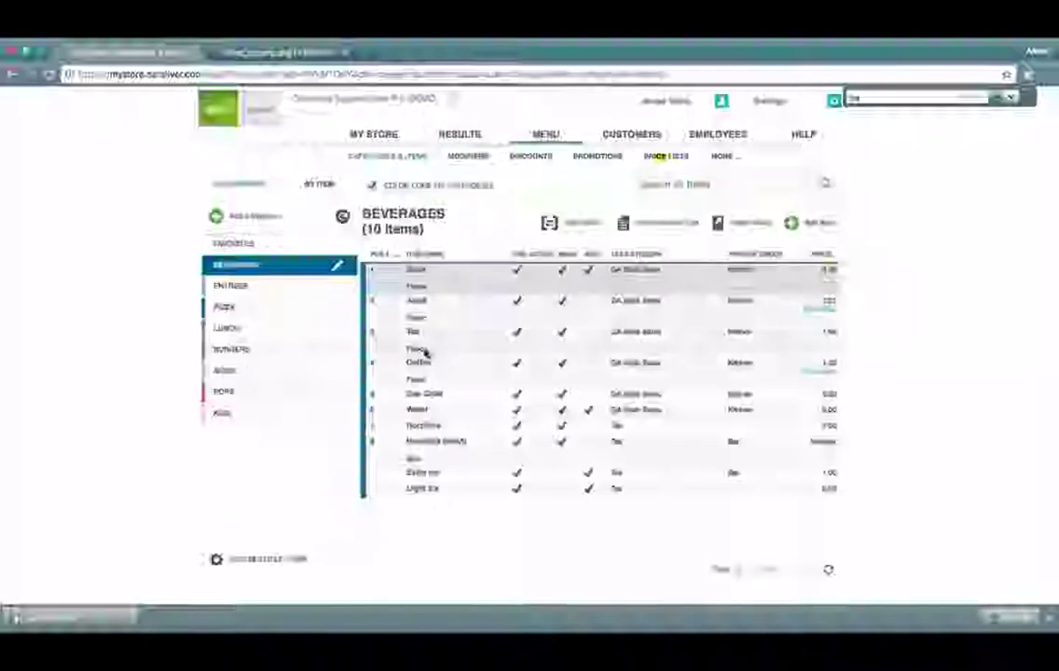
click(477, 453)
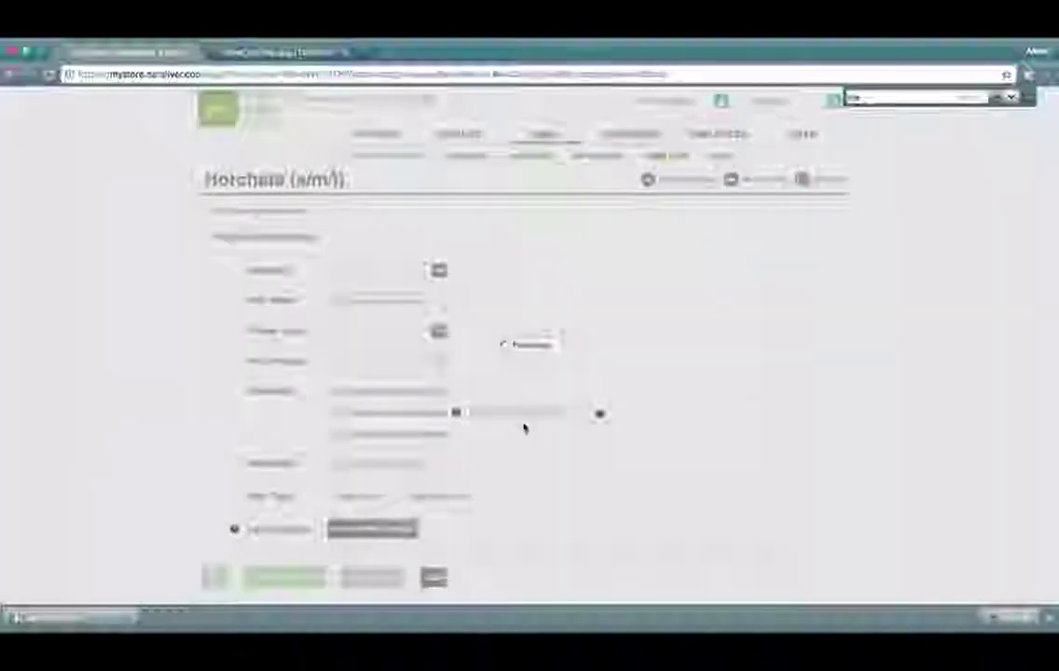
scroll(522, 428, down, 2)
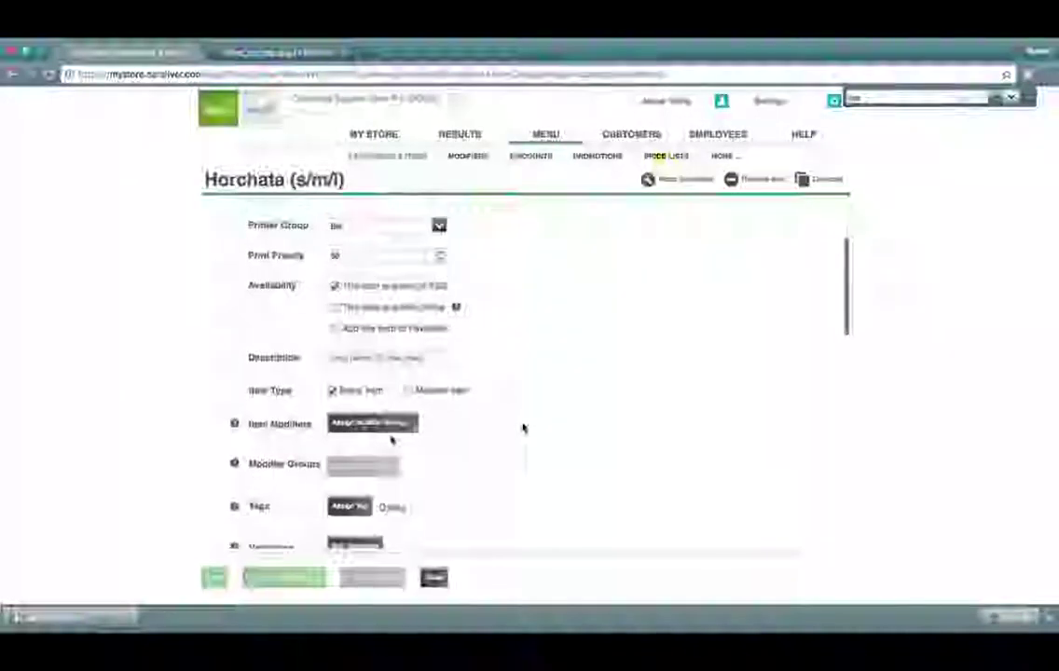
click(401, 425)
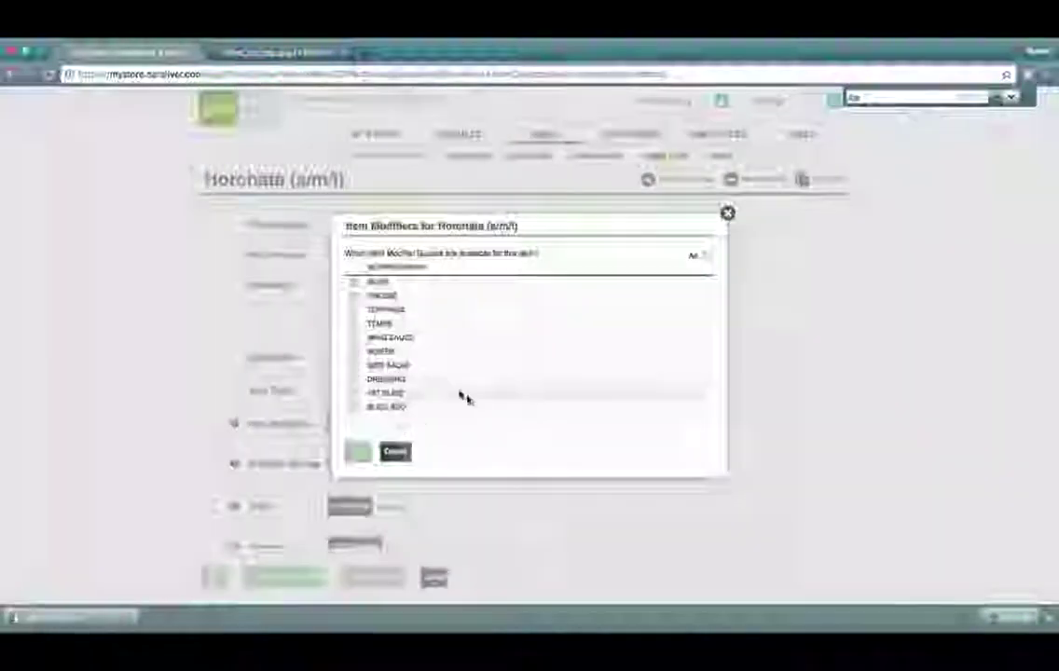
scroll(413, 374, down, 1)
click(352, 407)
click(358, 452)
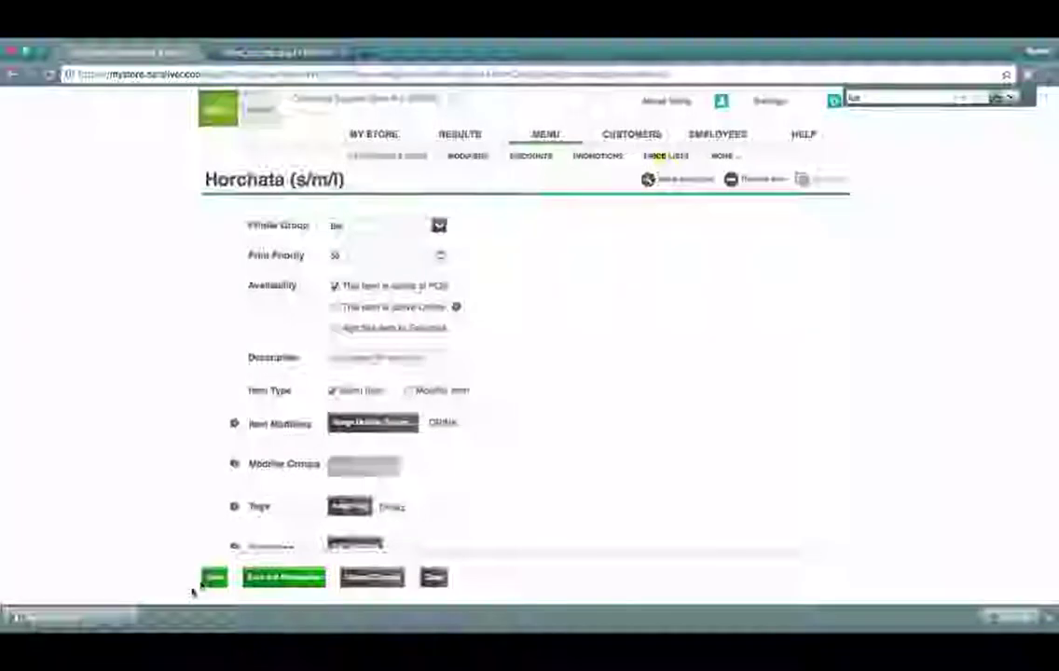
Step: Save the Horchata (s/m/l) item, and look at the form for adding a new department in Departments
click(208, 582)
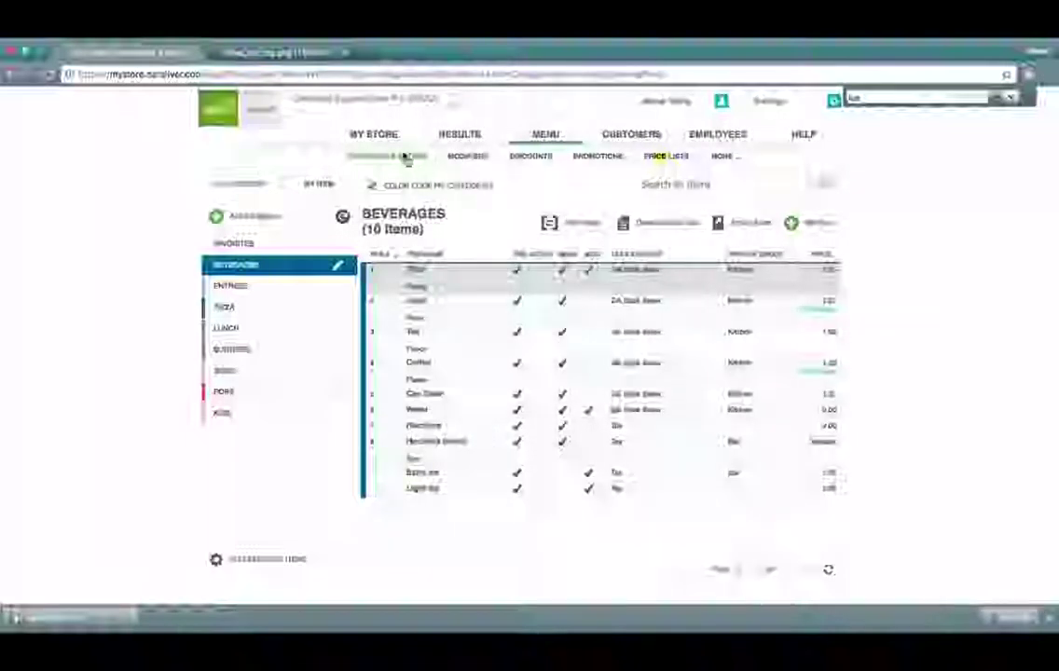
click(723, 157)
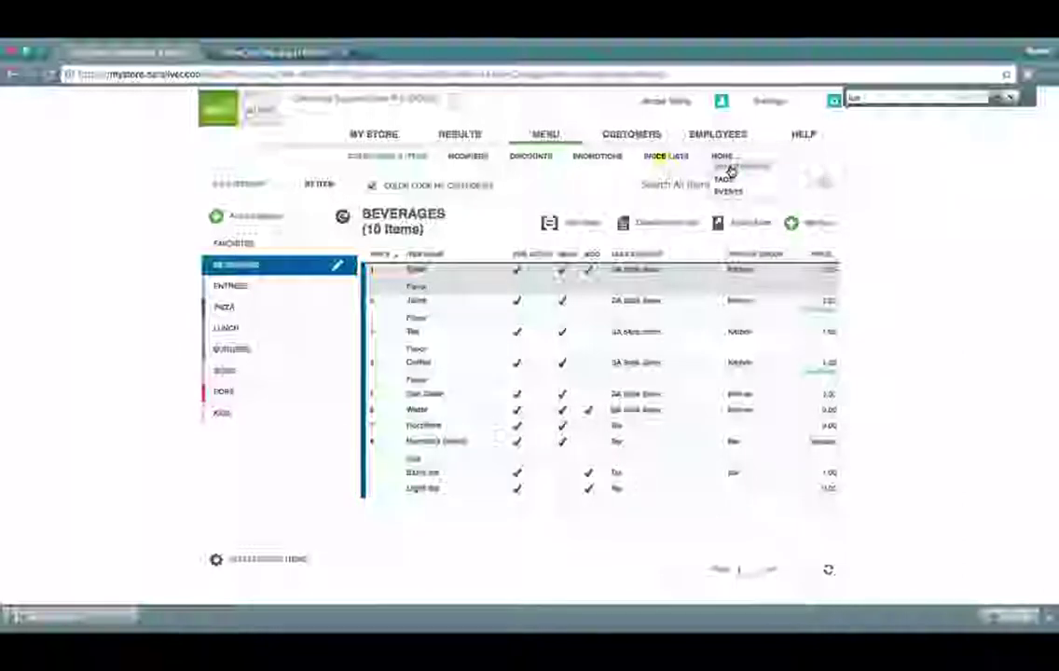
click(730, 167)
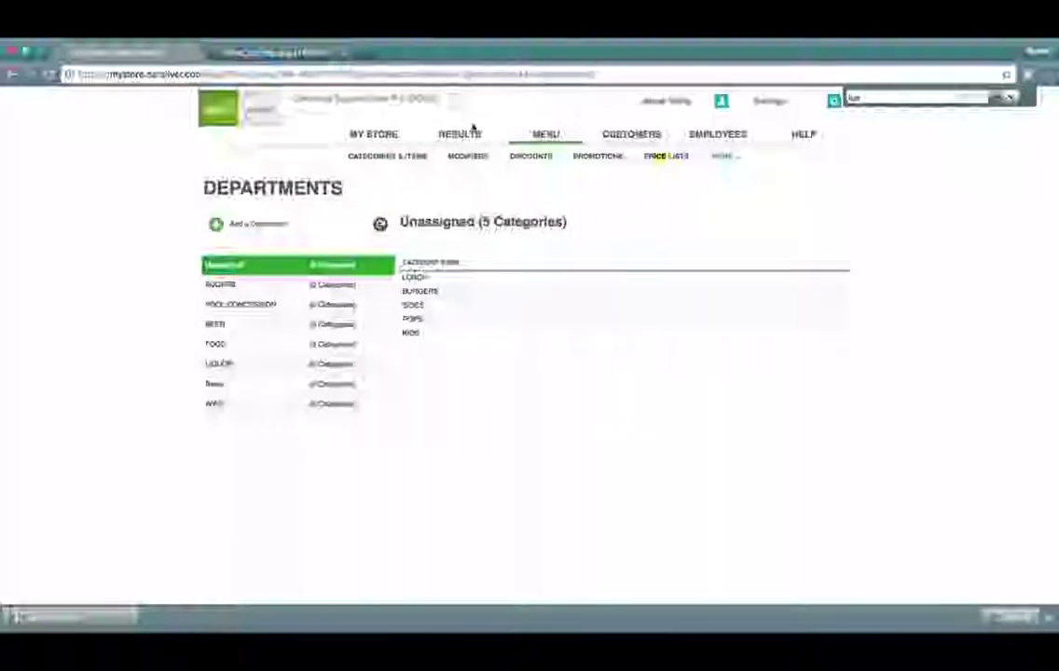
click(279, 229)
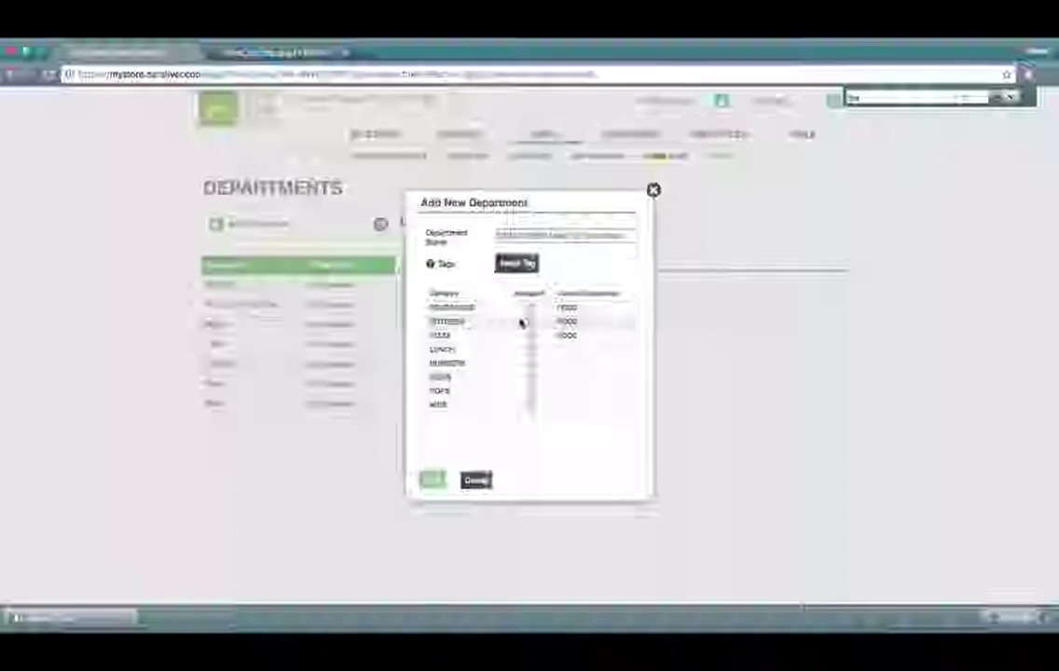
click(654, 190)
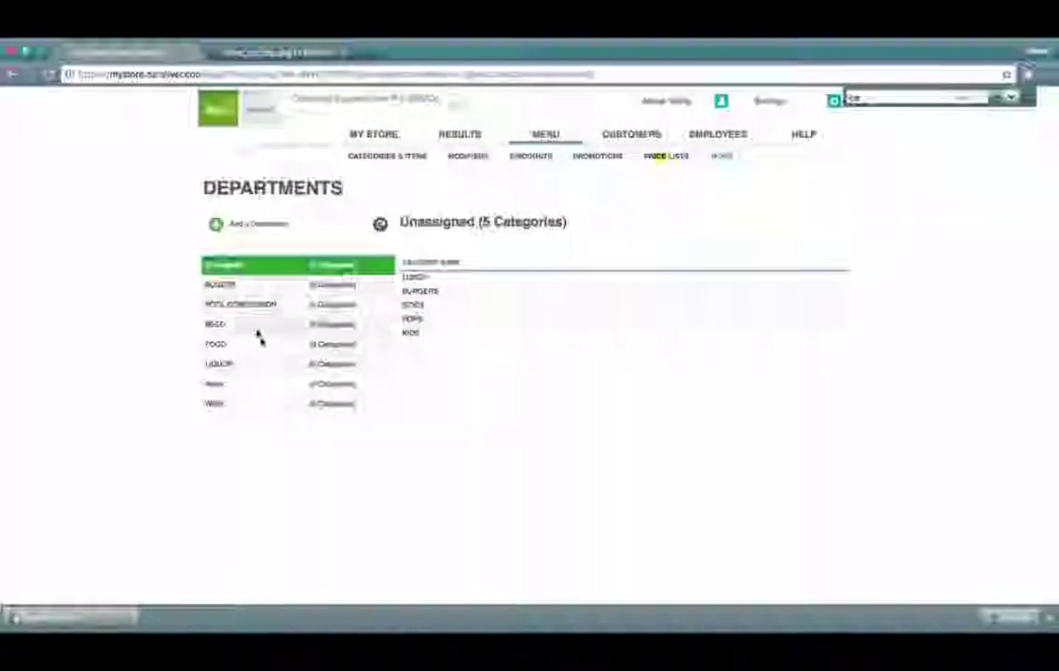
Step: Edit the FOOD department to assign LUNCH, BURGERS and SIDES, unassign BEVERAGES, and save it
click(262, 346)
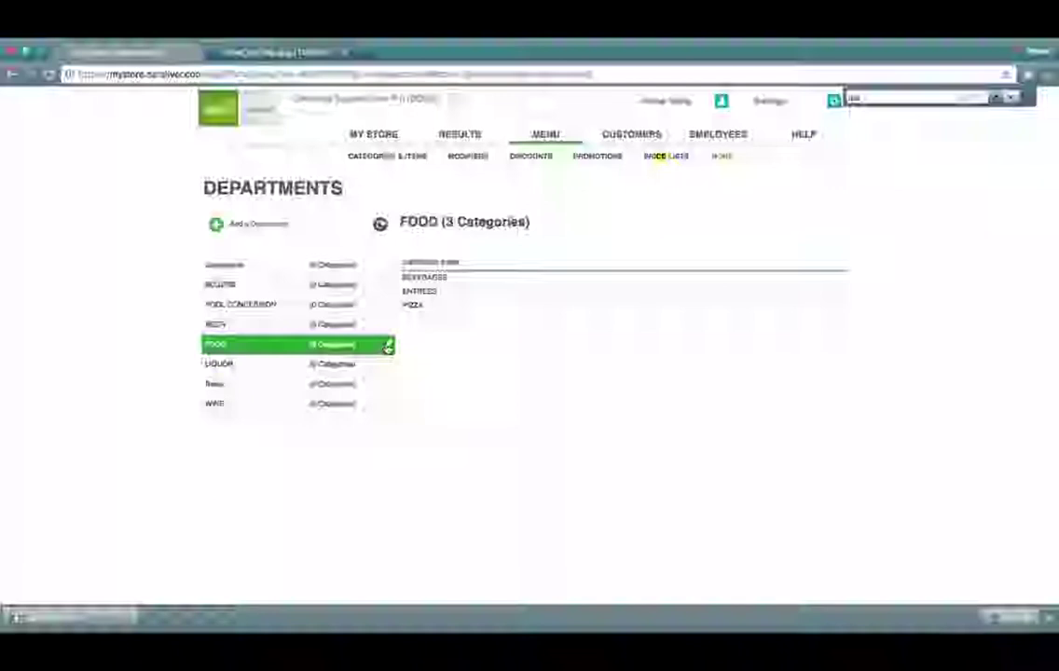
click(388, 346)
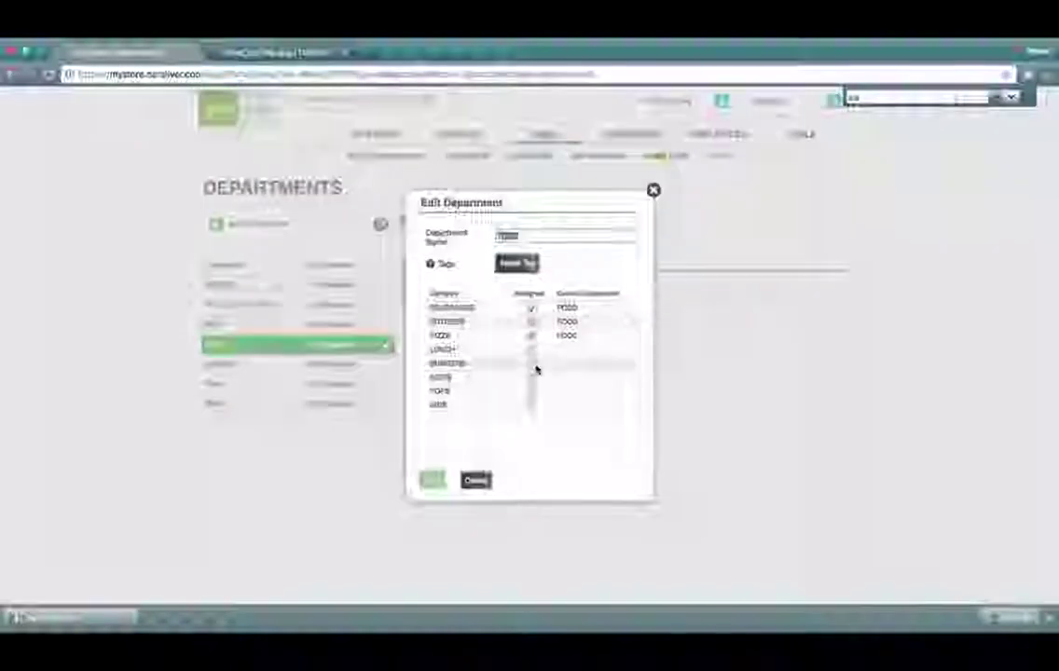
click(531, 350)
click(531, 363)
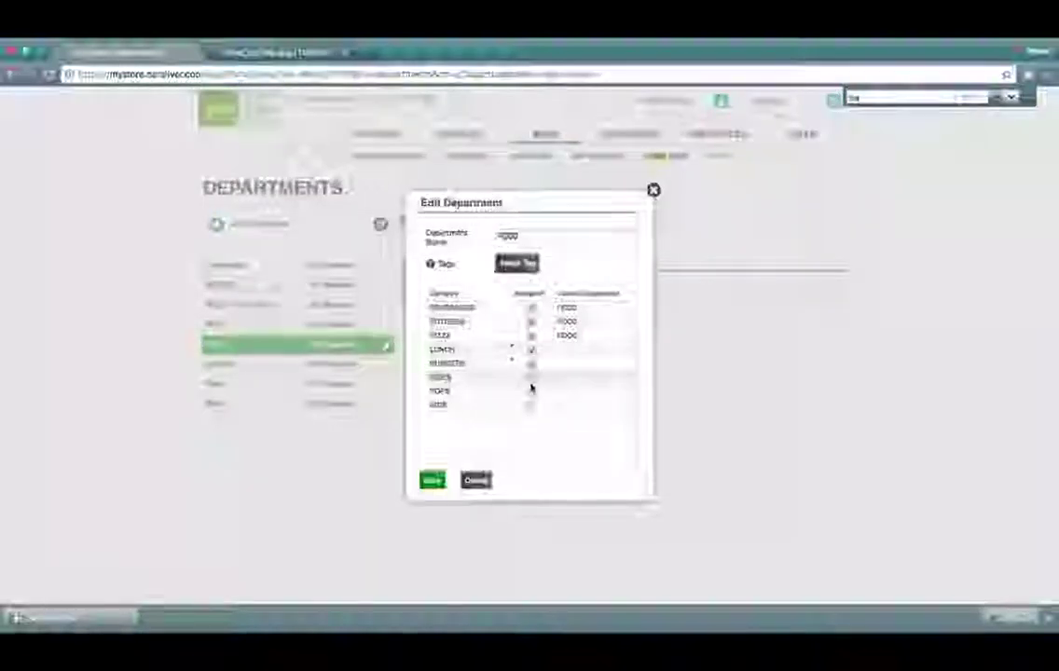
click(531, 381)
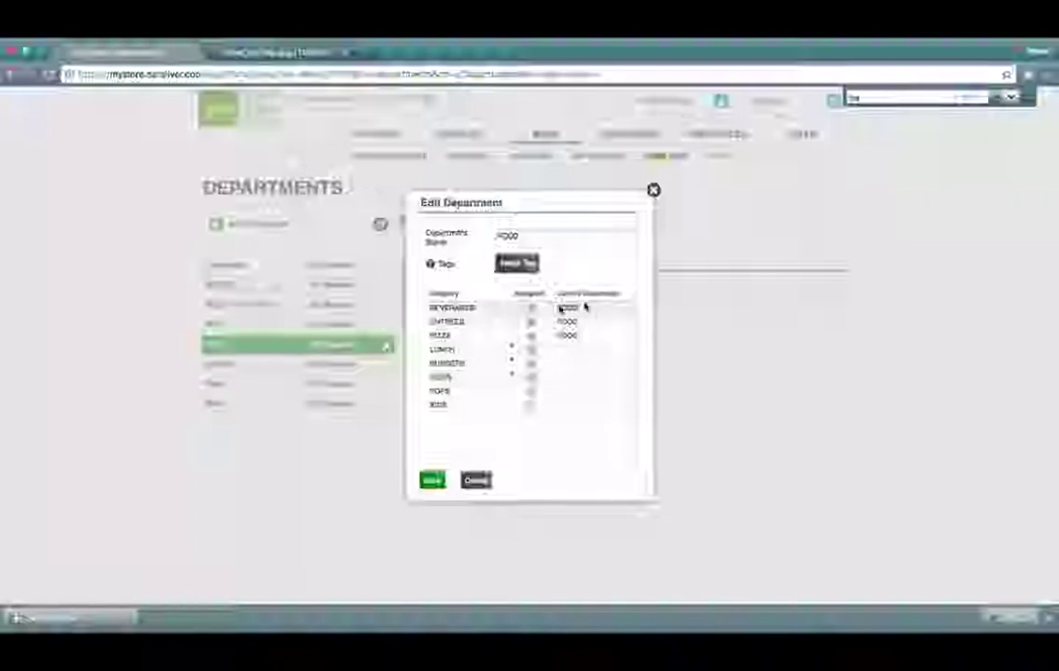
click(532, 308)
click(440, 480)
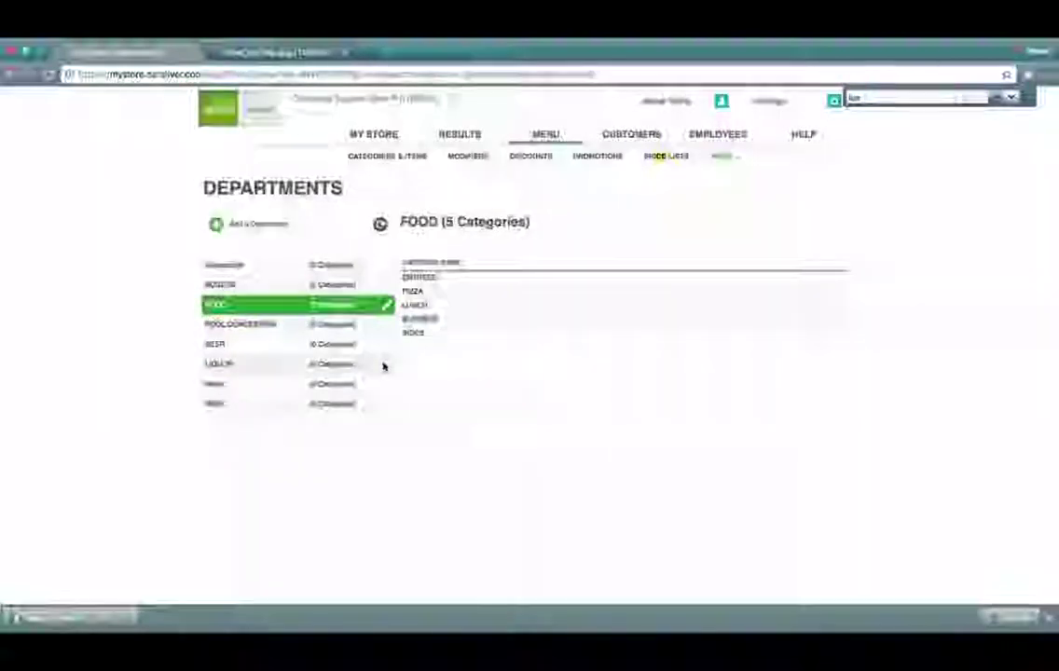
Step: Review the category assignments of the FOOD department, and close its edit form without changes
click(385, 308)
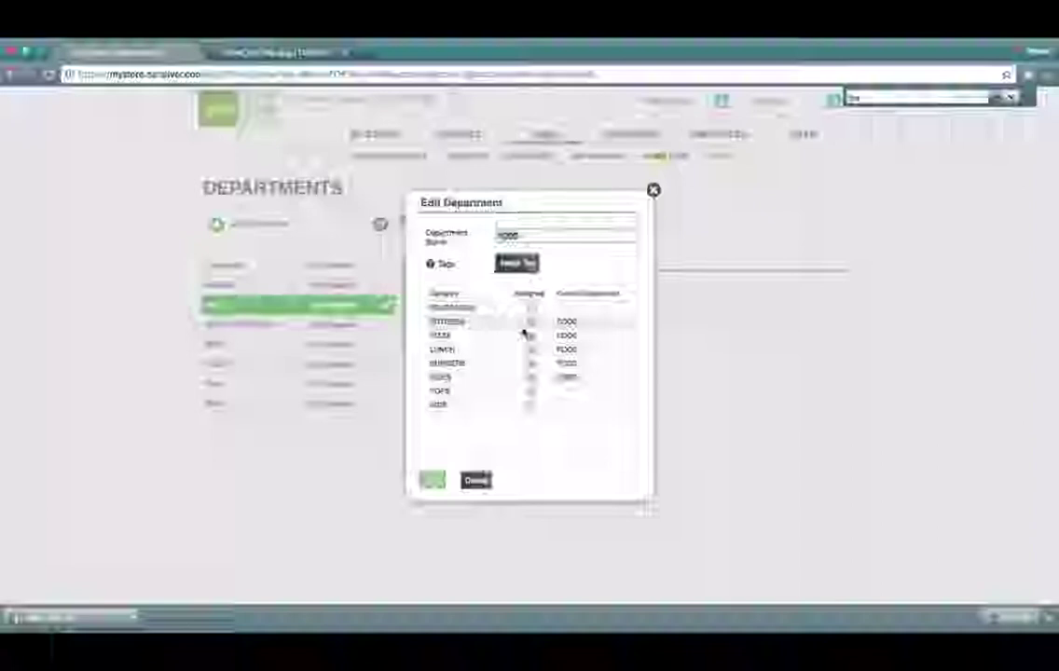
click(653, 191)
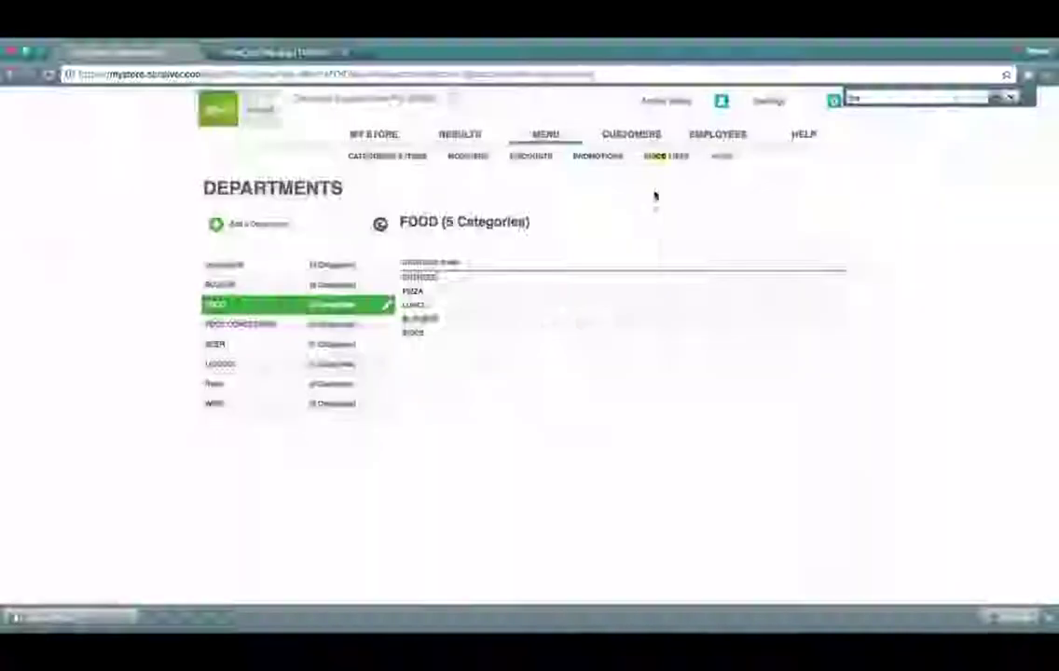
click(729, 161)
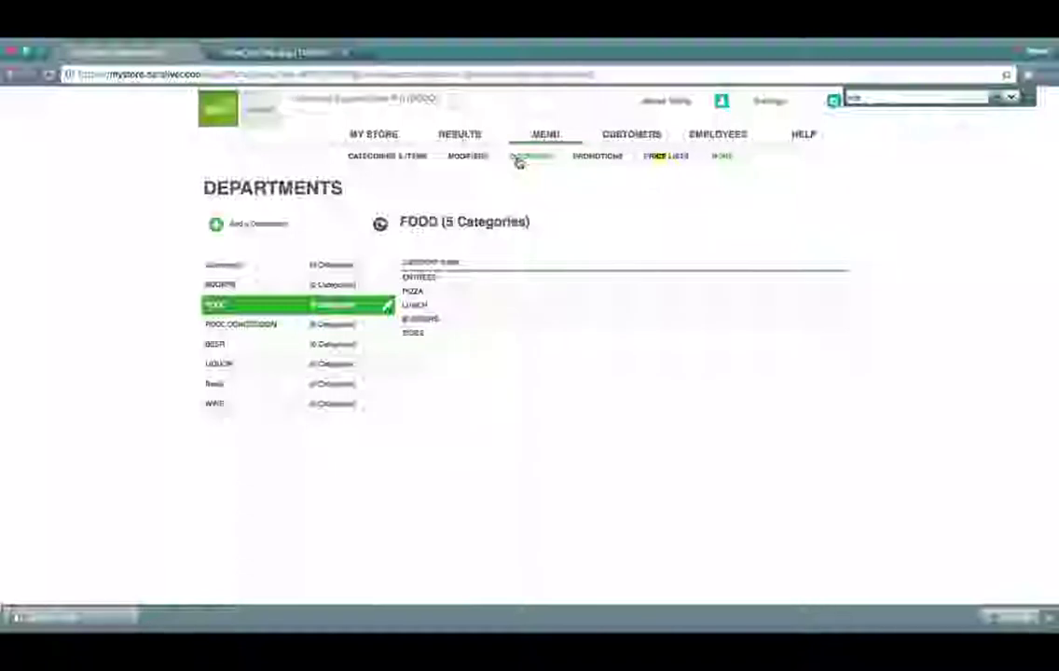
Step: Start a new discount in Discounts with the name NAME and the description DESCRIPTION
click(530, 156)
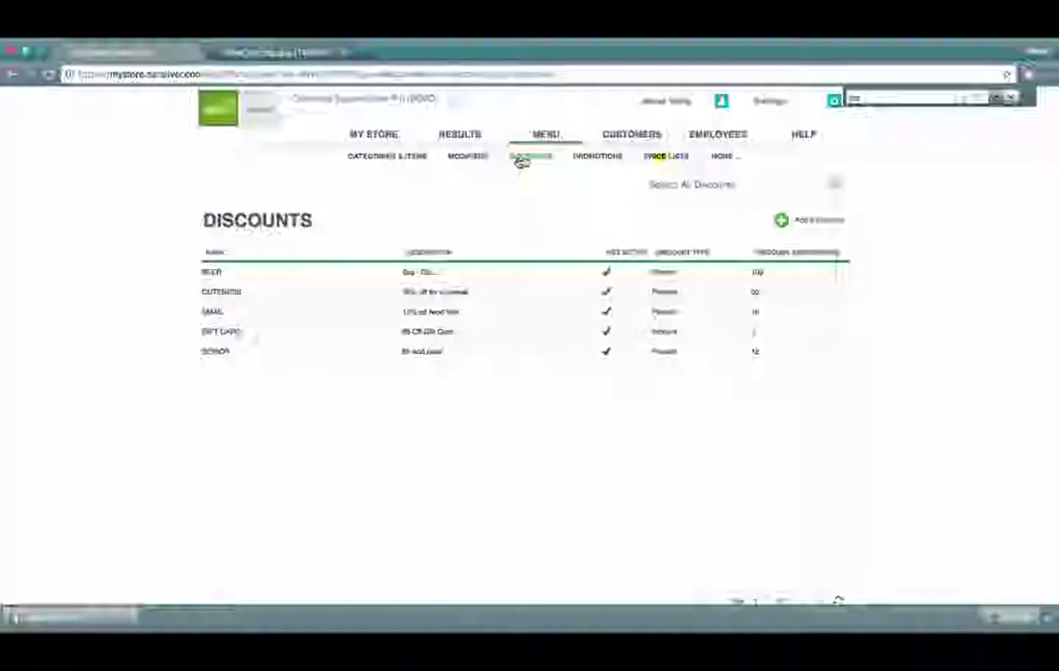
click(814, 224)
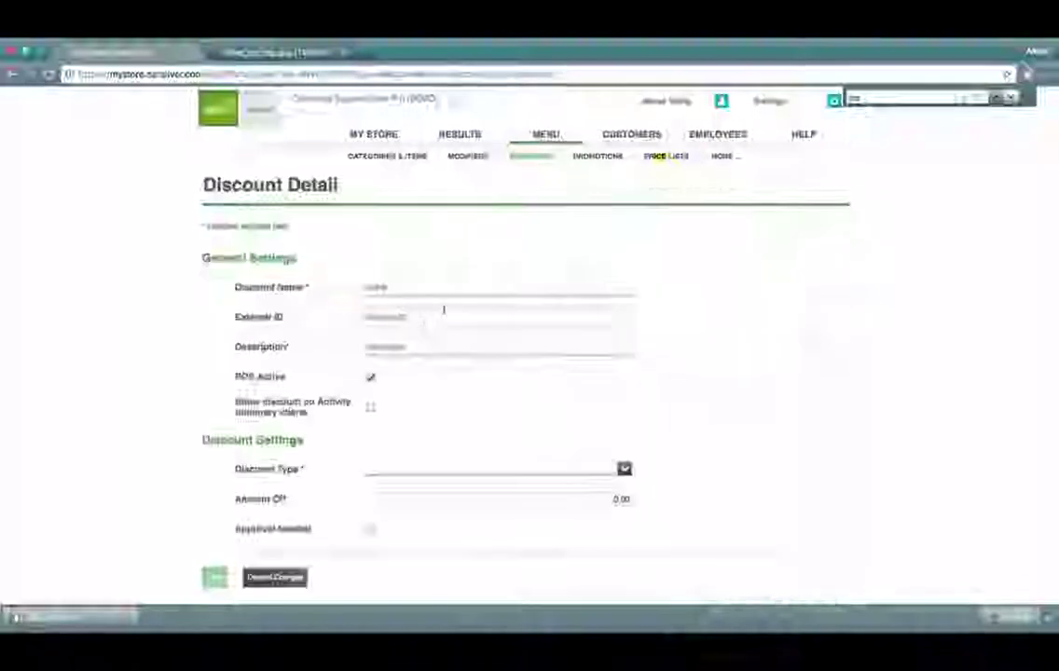
click(463, 286)
text(AARP)
key(Tab)
key(Tab)
text(DISCOU)
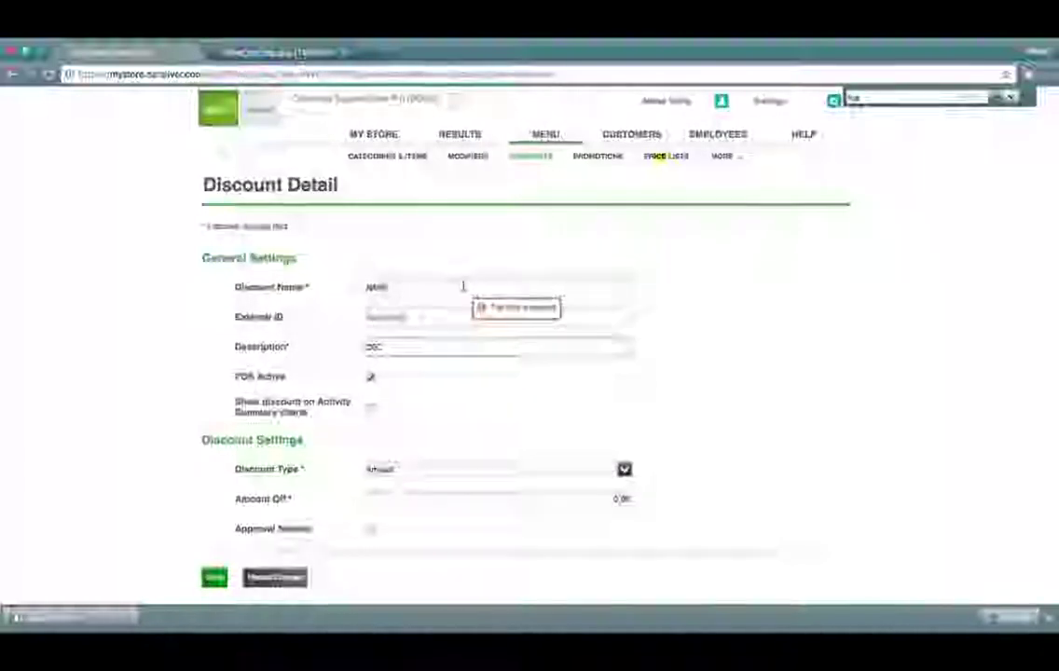
text(NTS)
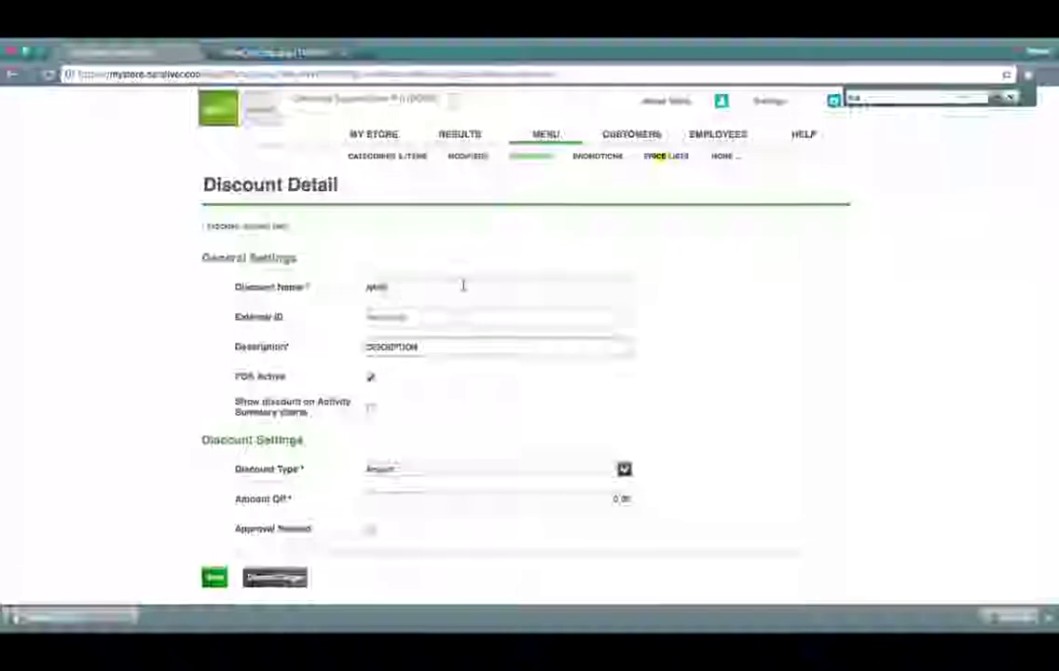
scroll(583, 470, down, 2)
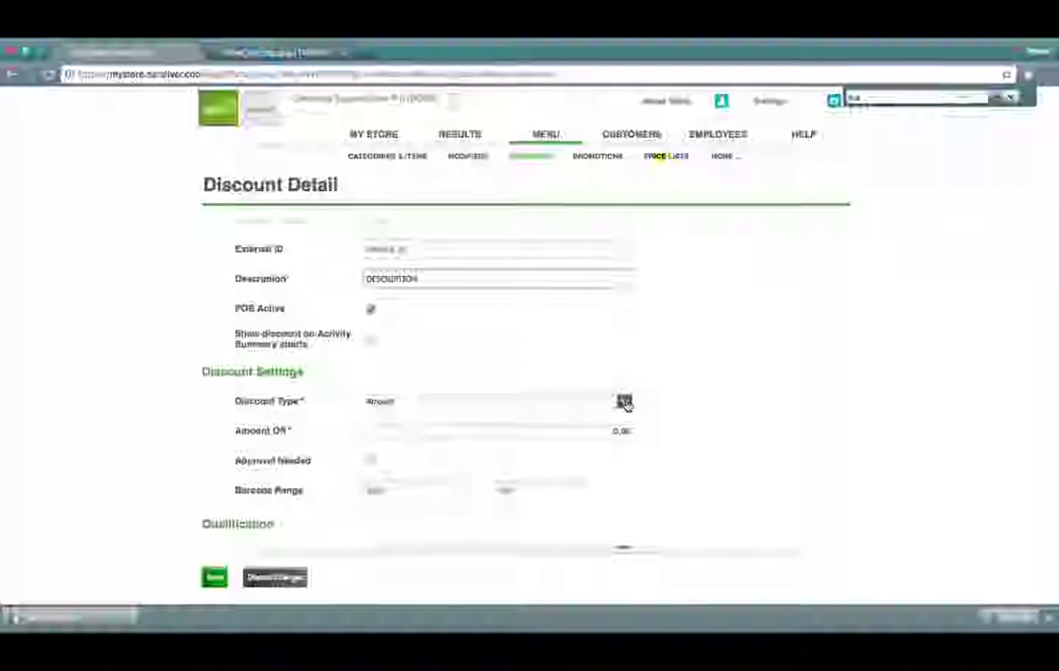
Step: Review the discount types, keep Amount with an amount off of 20.00, and mark the discount as needing approval
click(624, 402)
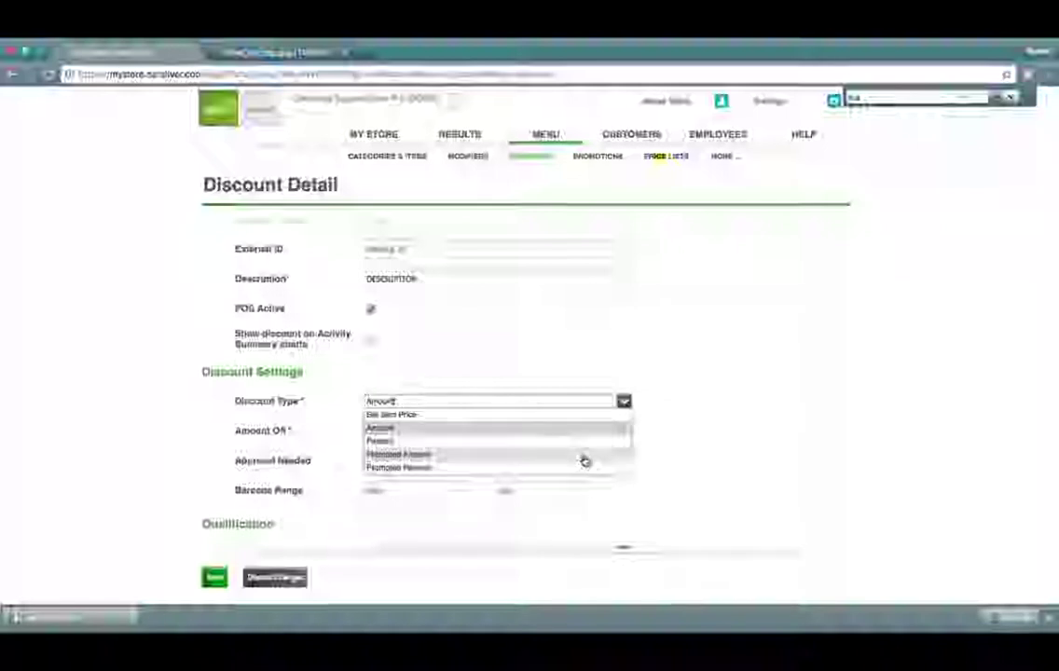
click(720, 449)
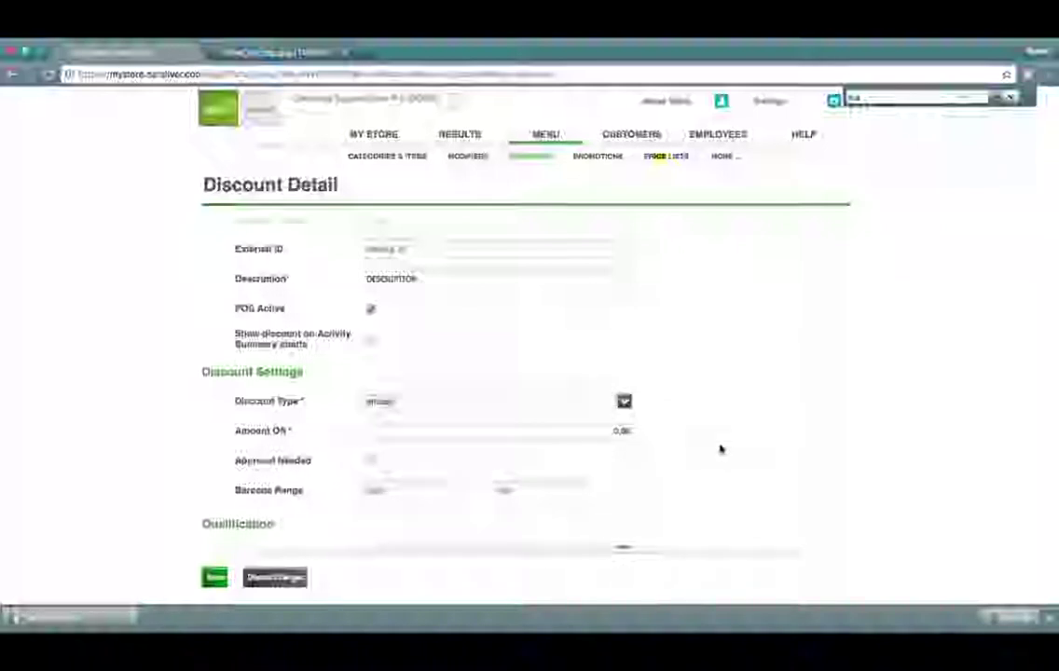
click(633, 434)
key(BackSpace)
key(BackSpace)
key(BackSpace)
key(BackSpace)
text(20.00)
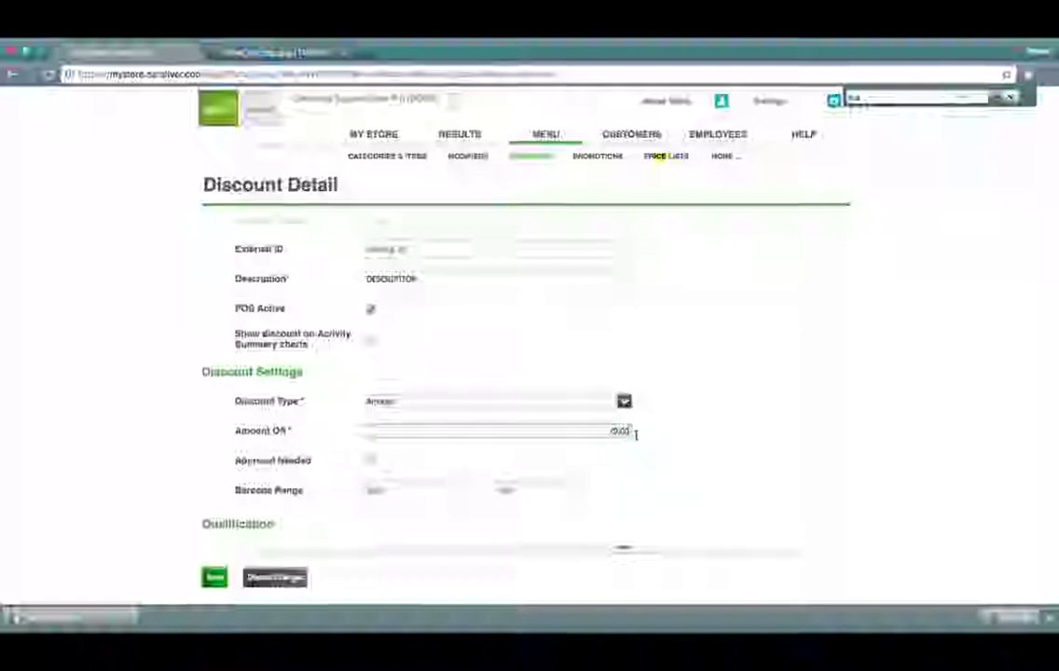
click(368, 462)
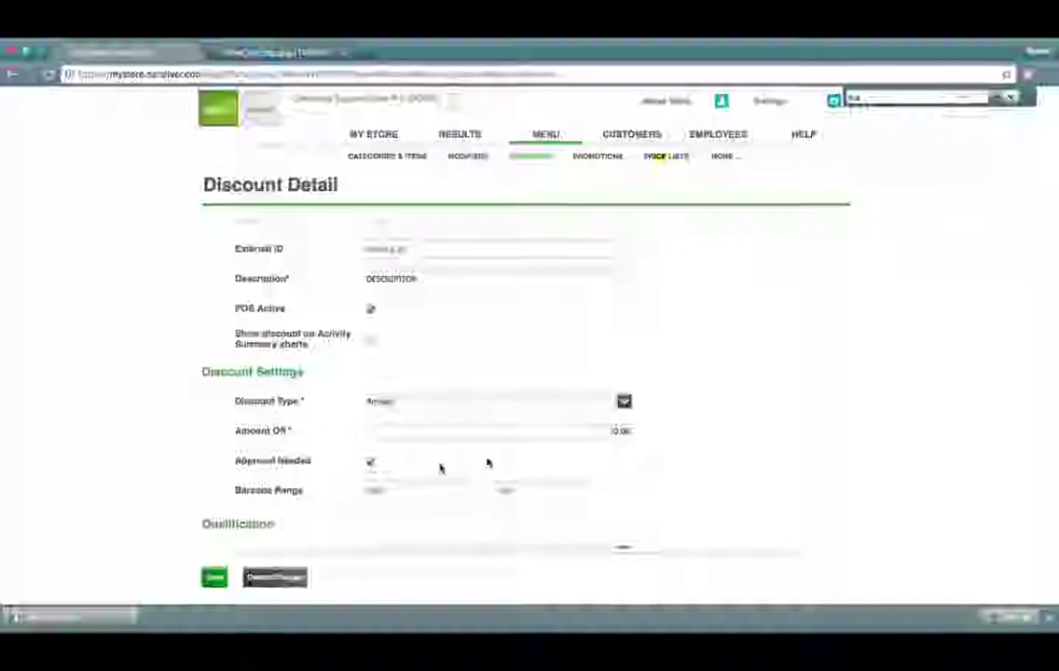
Step: Enter a minimum qualifying amount with the discount applied to Item, and discard the new discount
scroll(686, 478, down, 2)
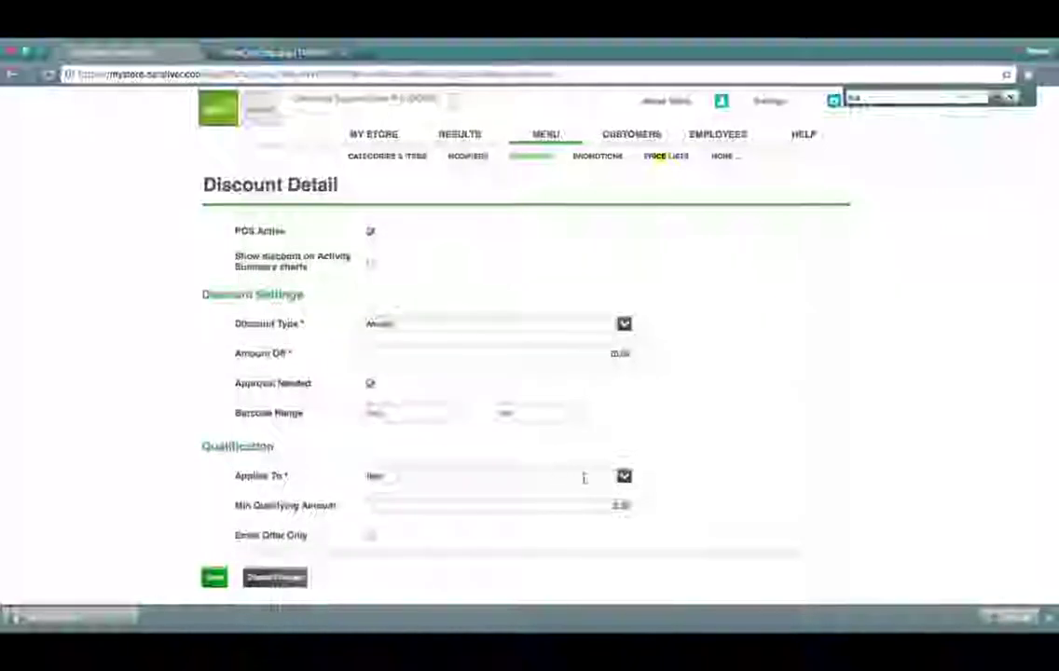
click(637, 476)
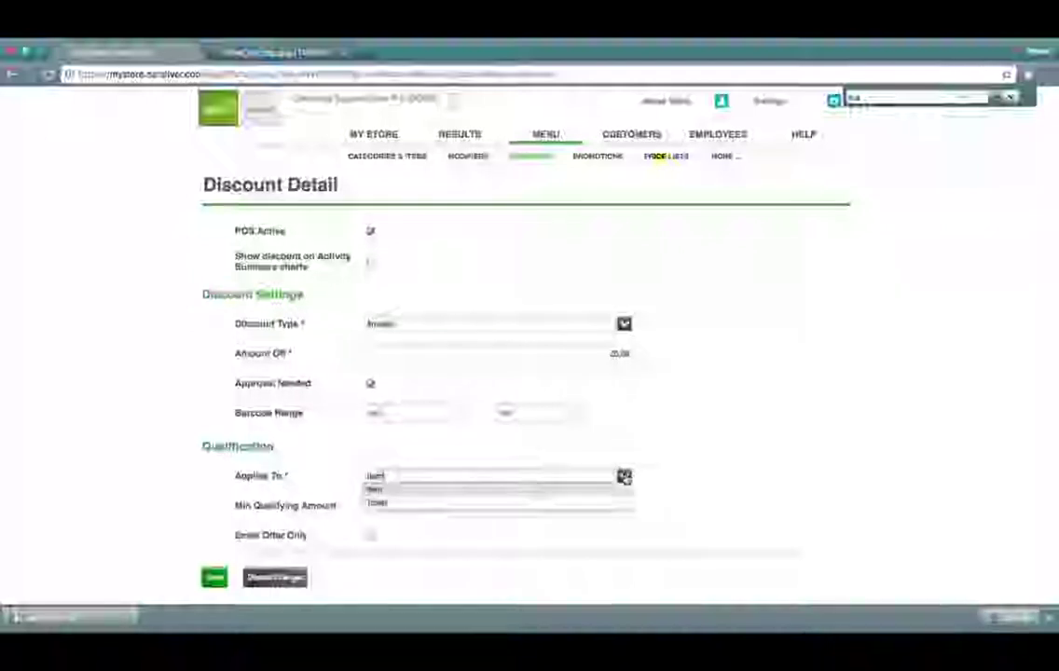
click(681, 469)
click(611, 506)
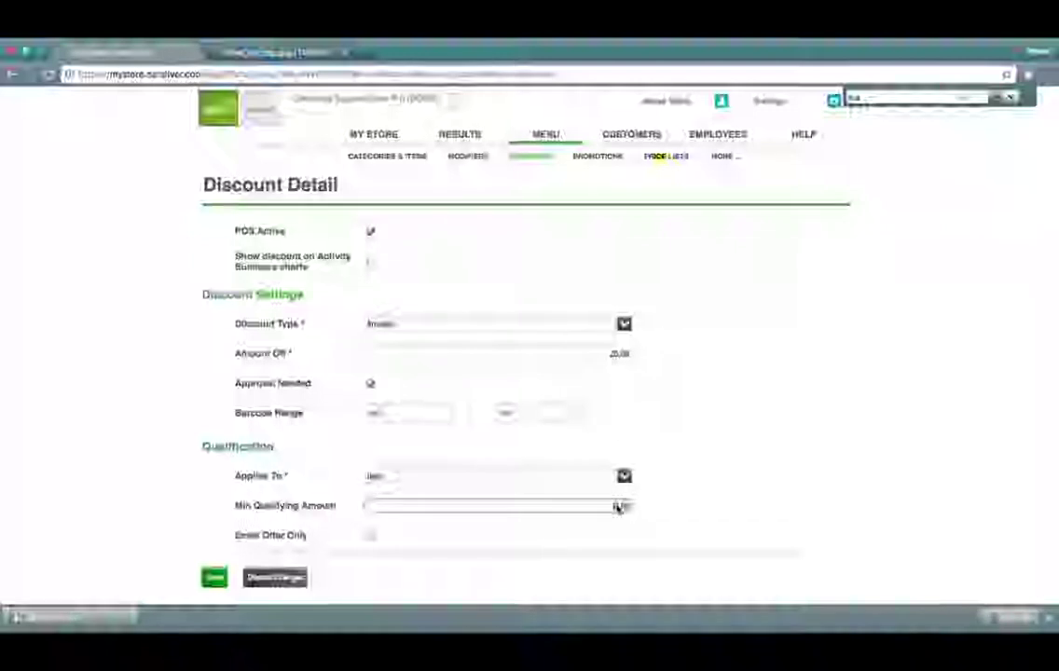
click(617, 357)
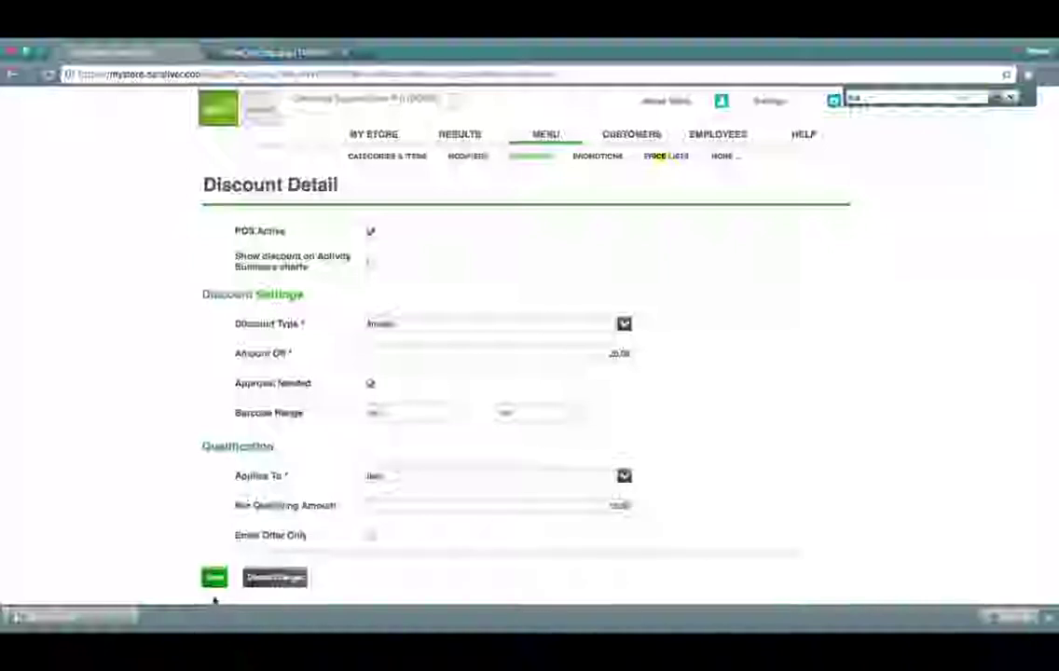
click(276, 578)
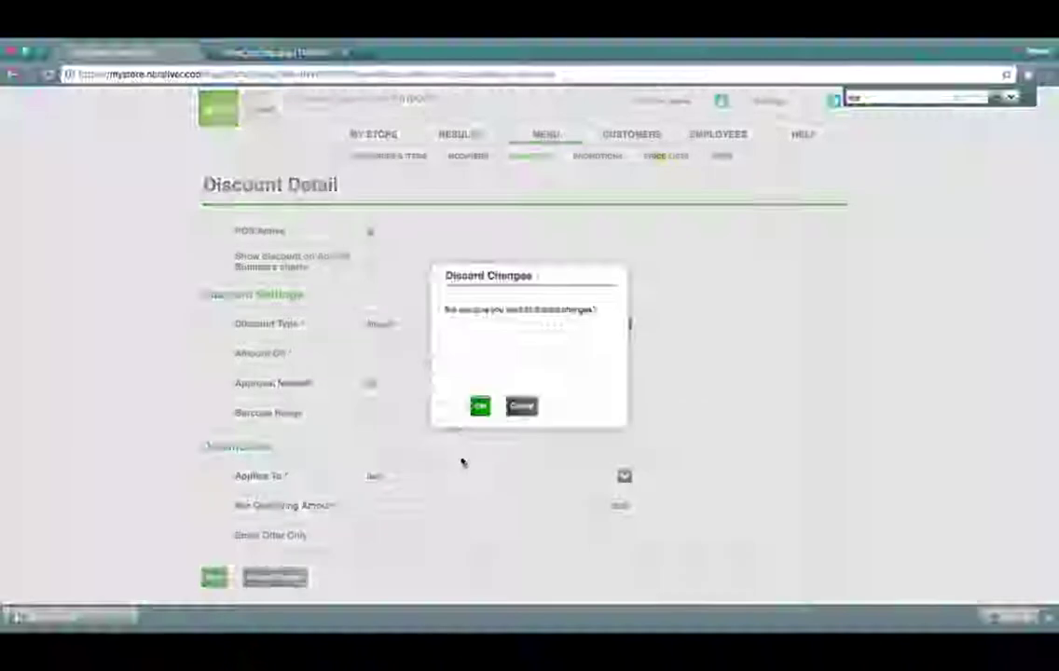
click(479, 406)
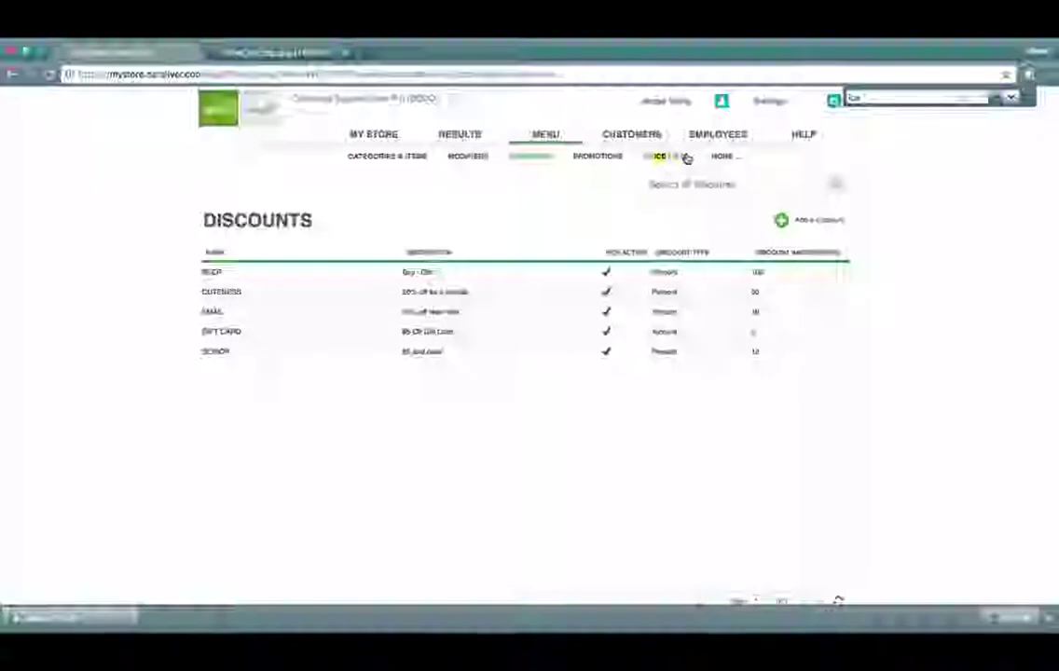
Step: Go to the event schedules and open the HHHAAAAPPPPYYYY HOUR event for editing
click(589, 162)
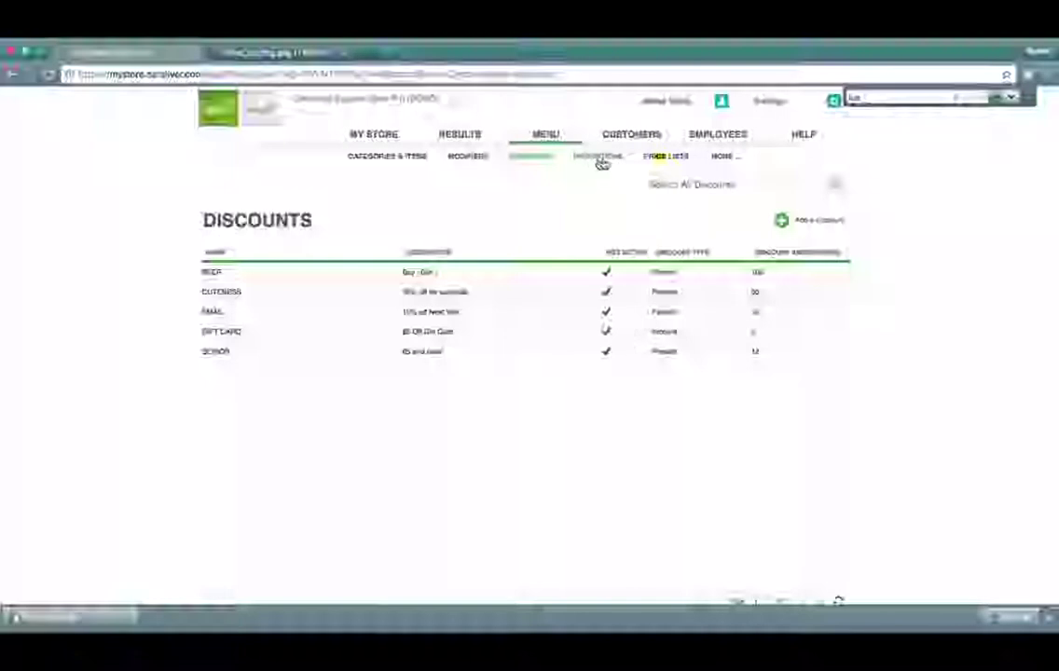
click(716, 159)
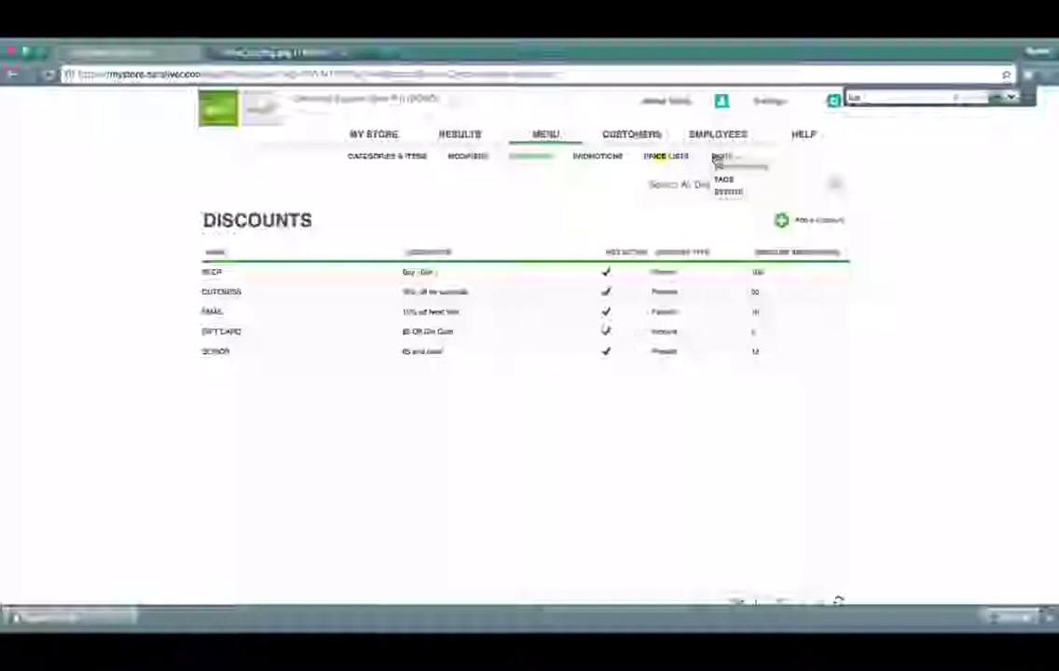
click(733, 193)
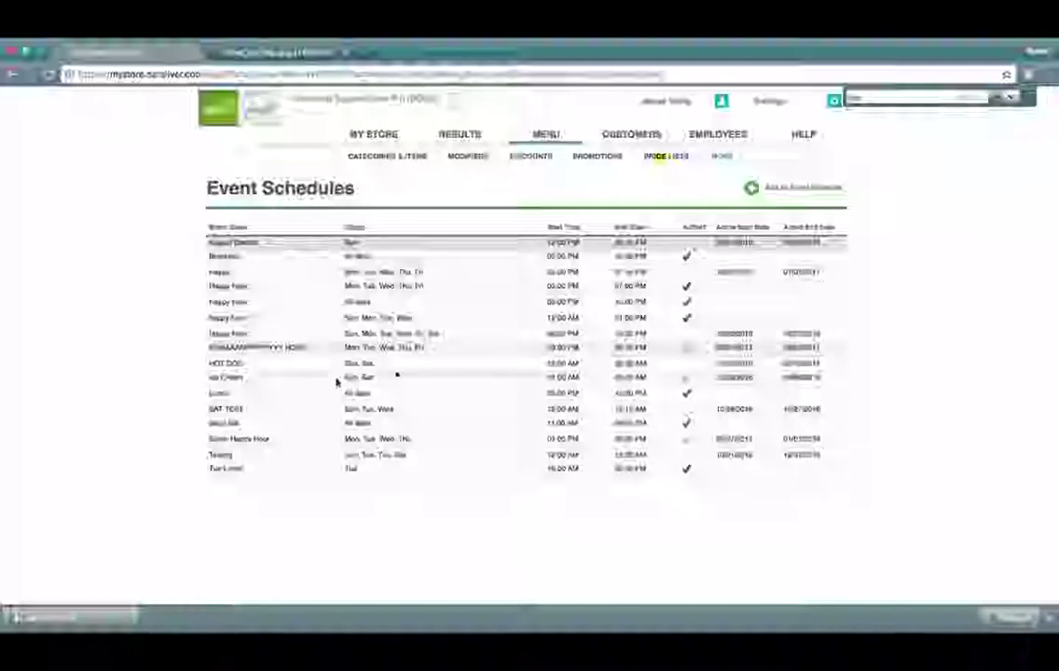
click(300, 348)
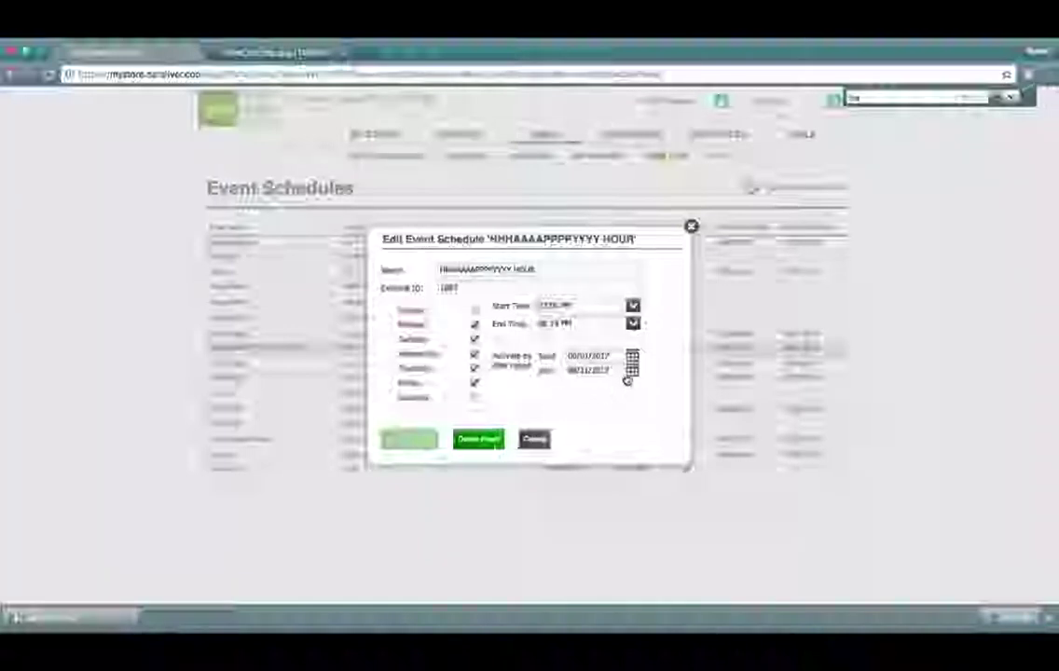
Step: Try out the month and year choices for the event's end date, and close the event schedule without saving
click(633, 373)
click(630, 386)
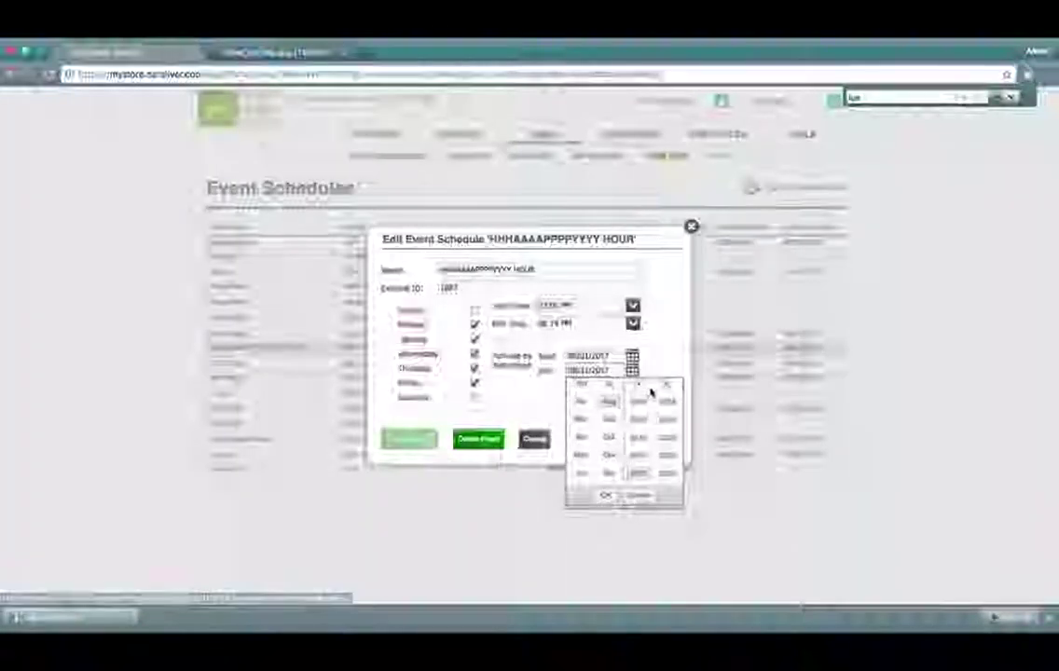
click(667, 407)
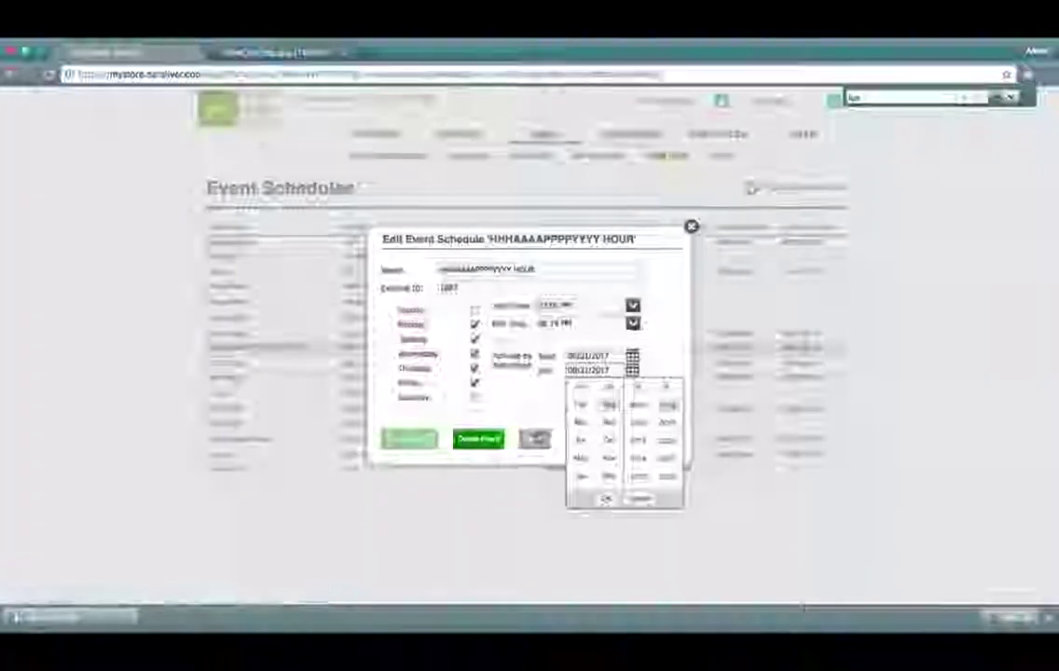
click(605, 504)
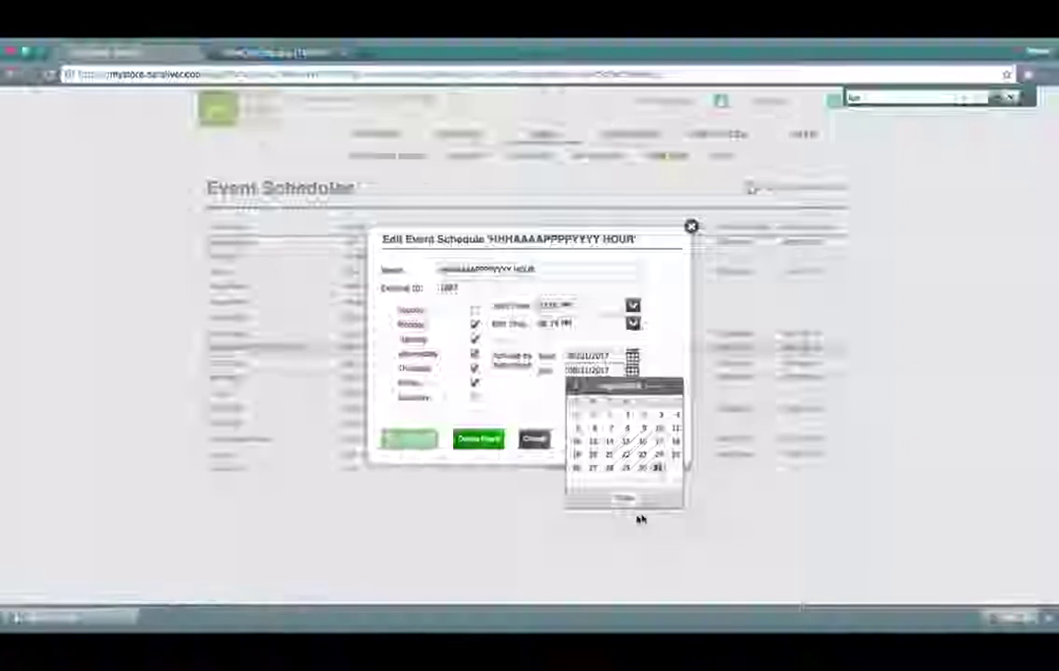
click(558, 403)
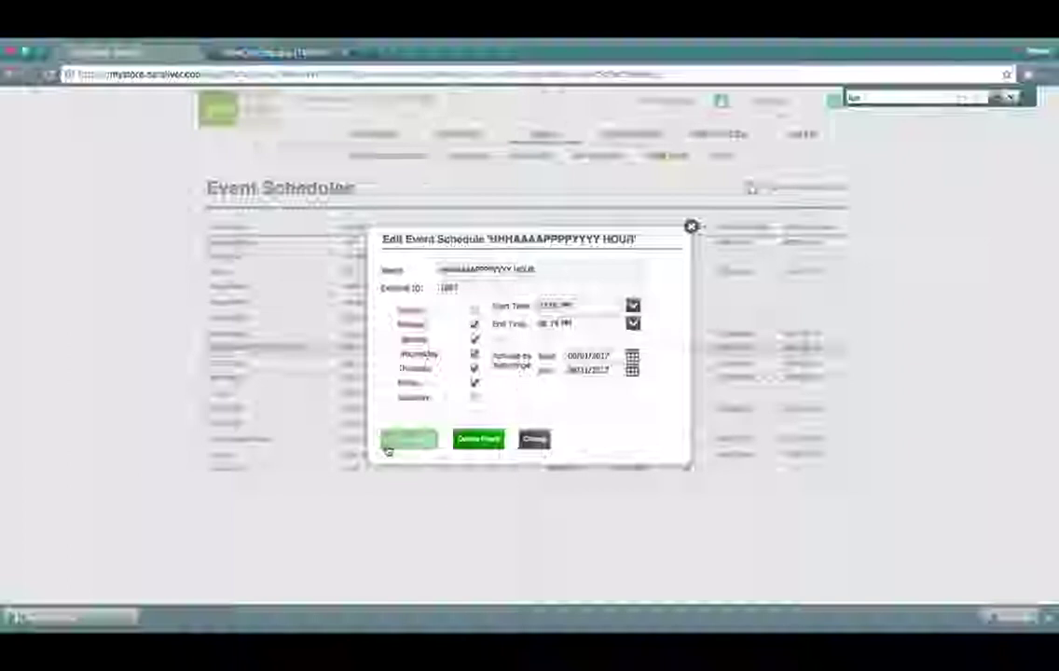
click(691, 227)
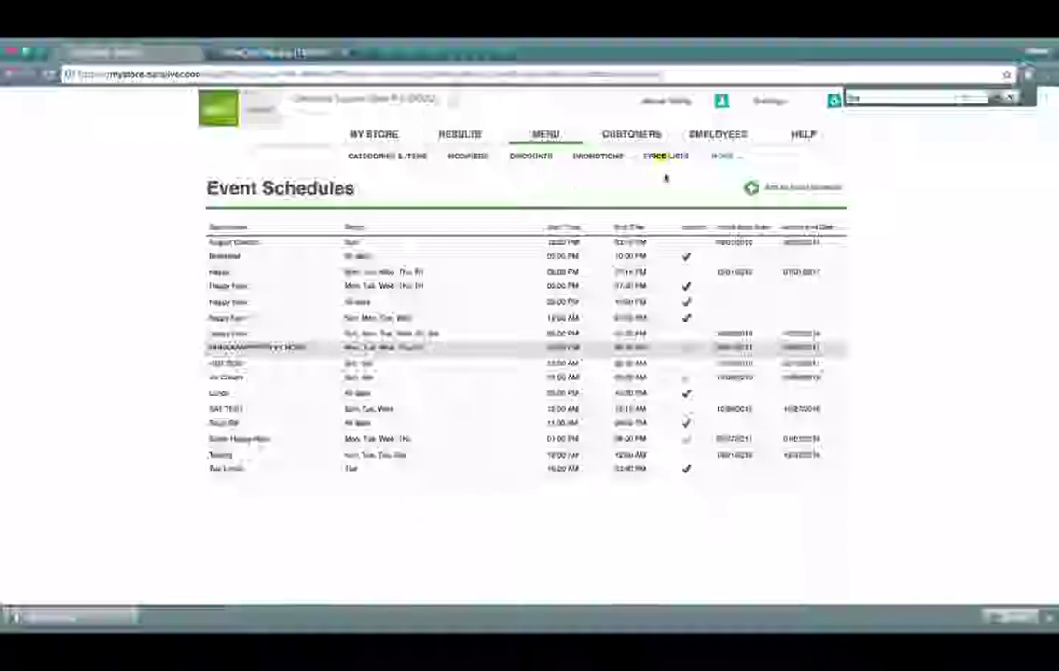
Step: Go to Tags, start a new tag, and add Meat Lovers Pizza - Large to its tagged items
click(726, 157)
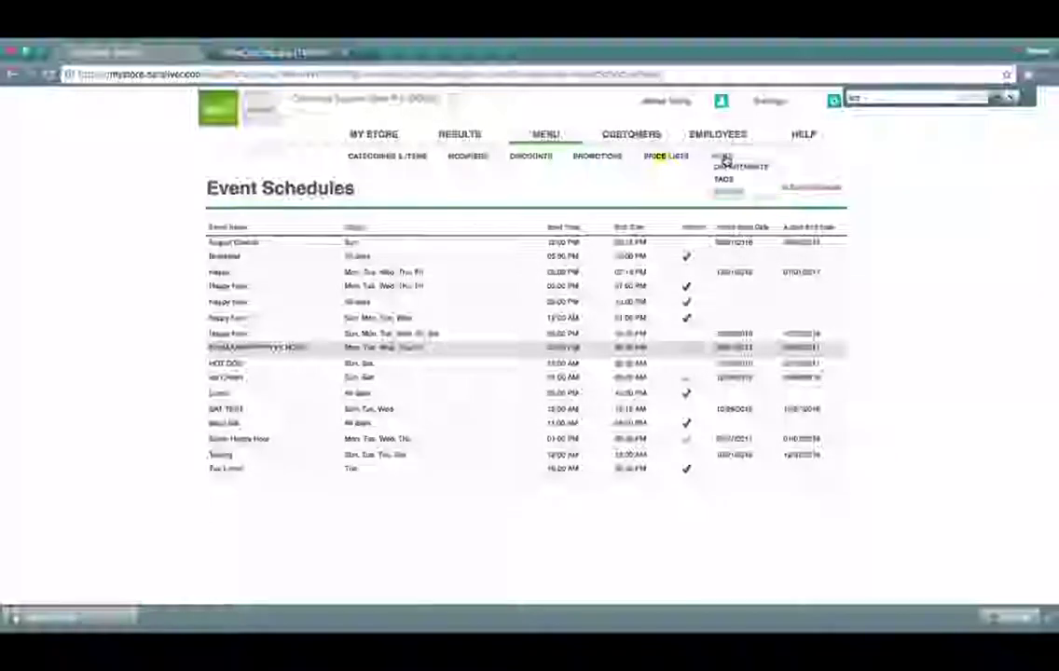
click(734, 194)
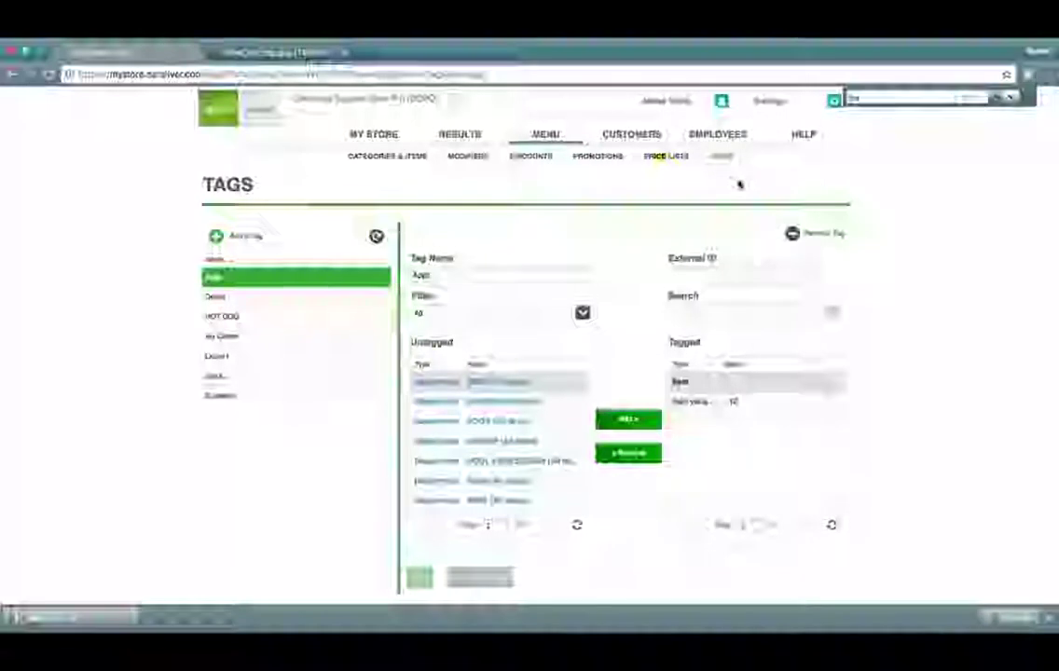
click(265, 238)
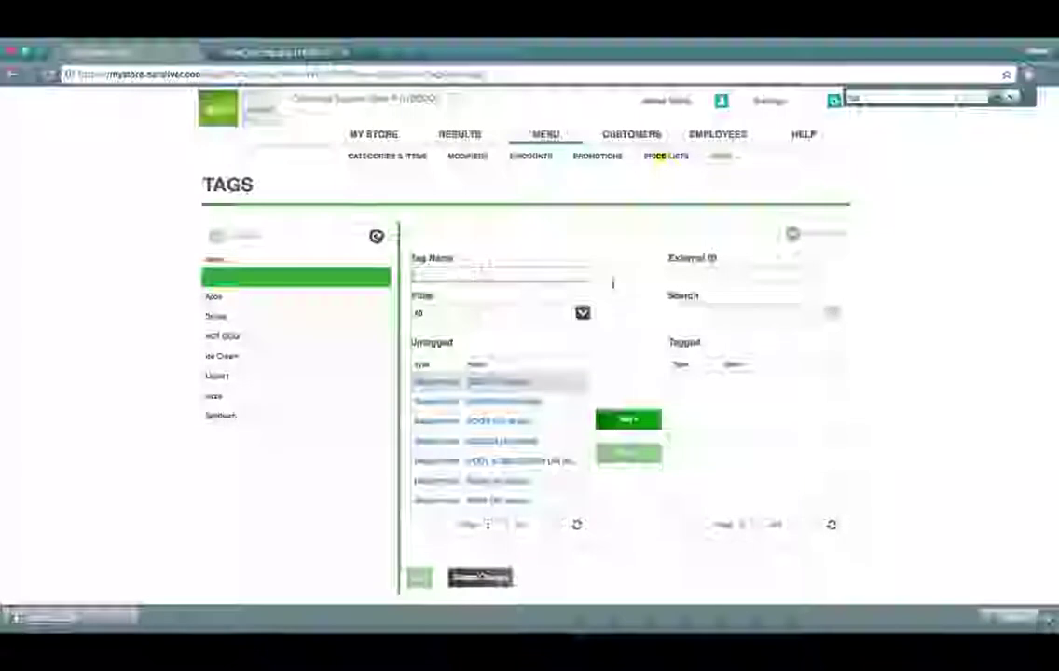
scroll(530, 413, down, 5)
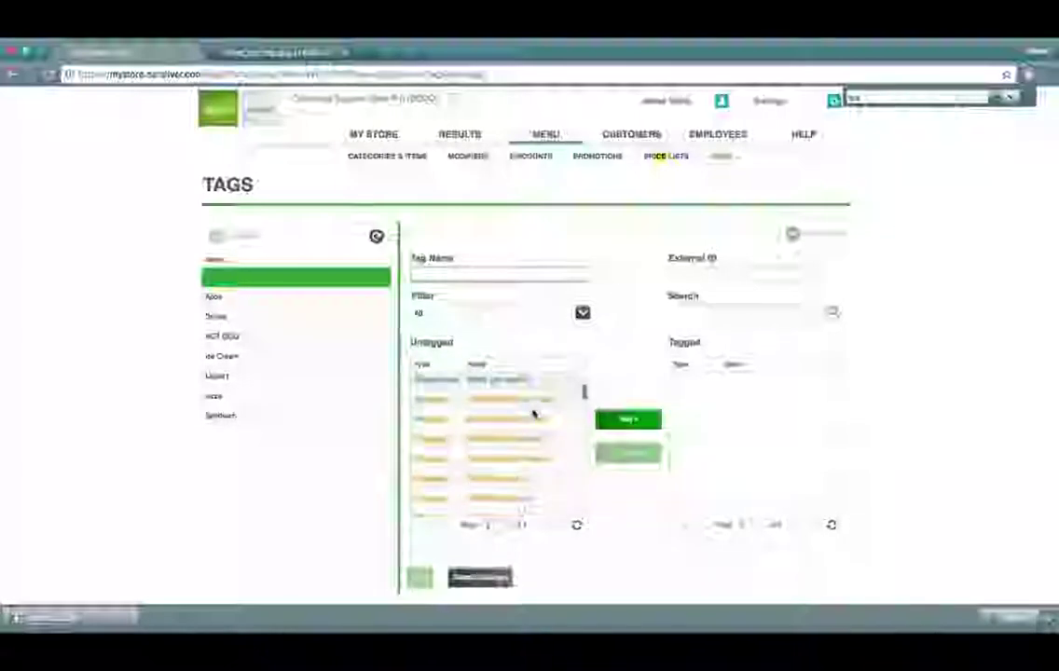
scroll(533, 413, down, 10)
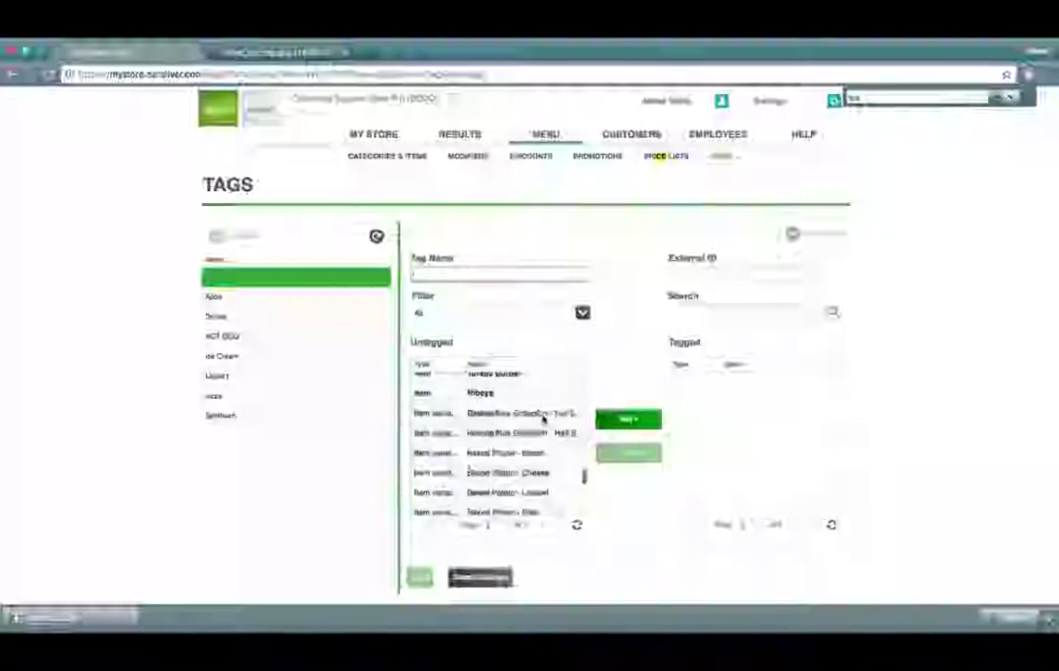
scroll(545, 421, down, 2)
click(543, 412)
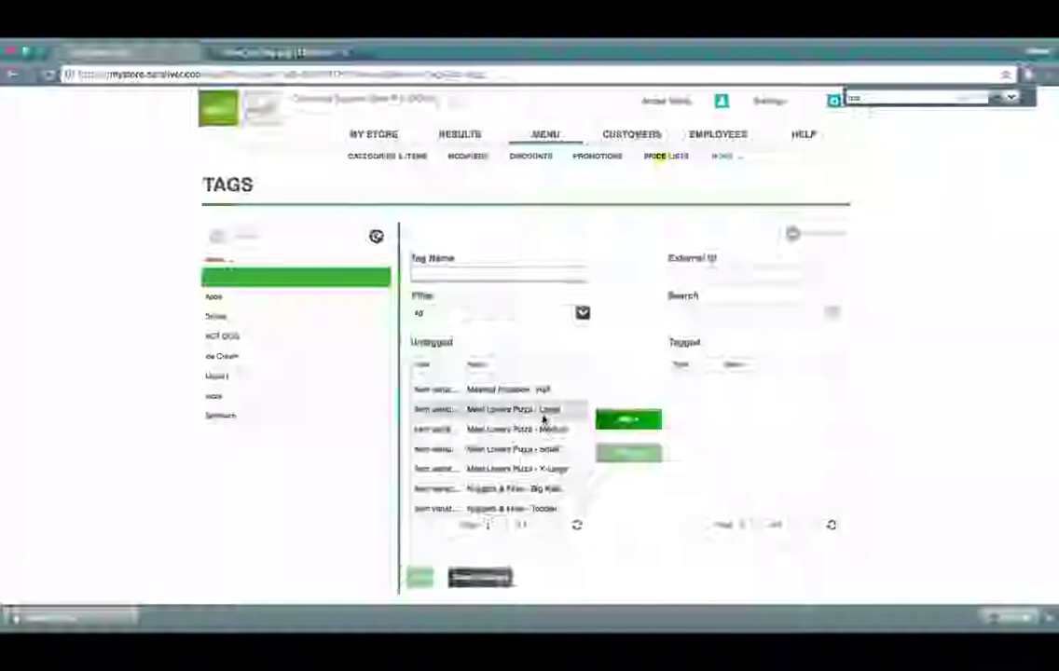
click(627, 419)
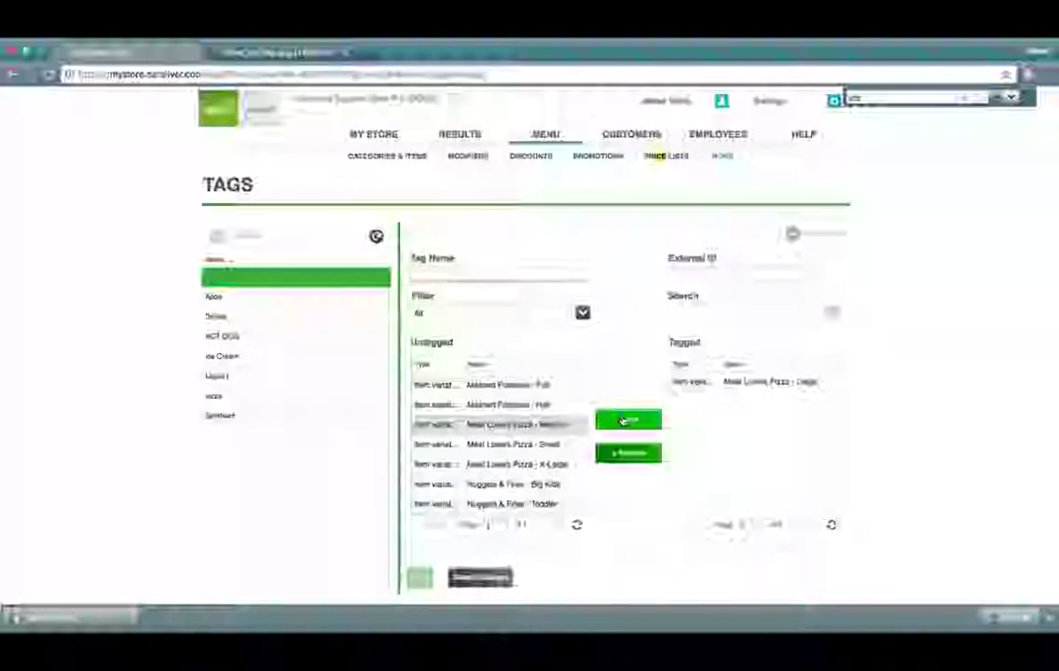
click(626, 420)
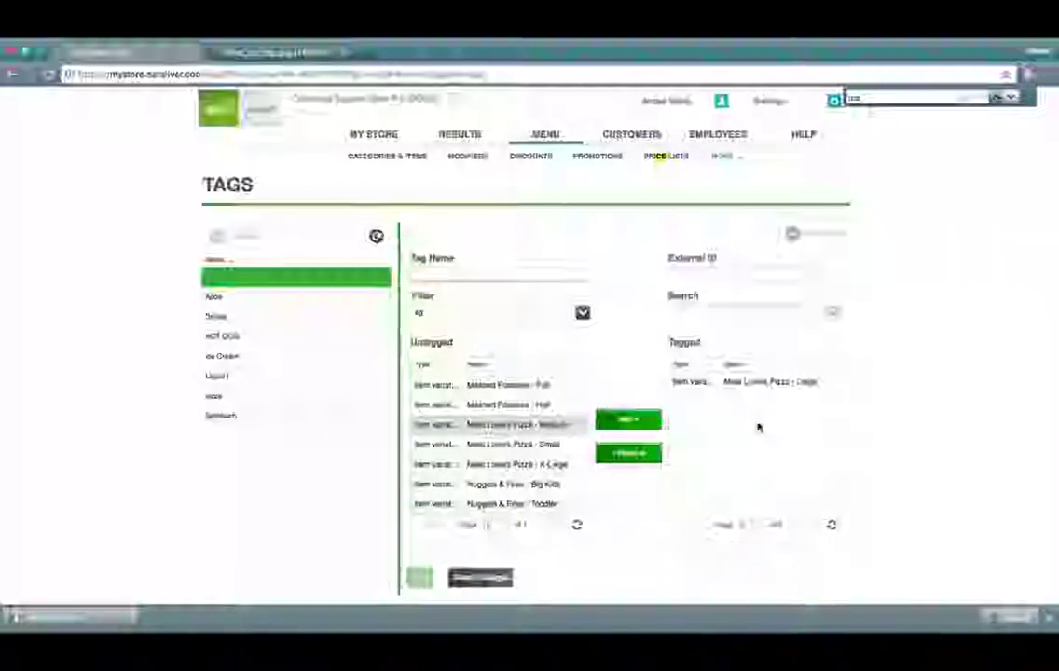
Step: Tag BBQ Sandwich - Large, Brisket Sandwich - Large and BBQ Plate - Large as well, and discard the new tag
scroll(538, 480, up, 5)
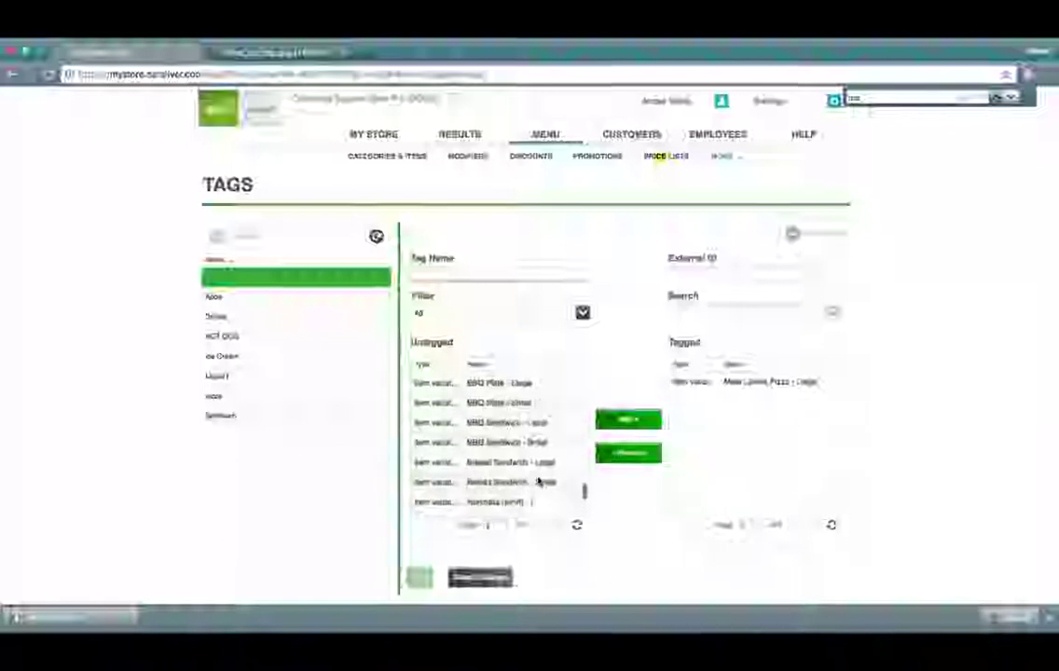
click(542, 425)
click(628, 420)
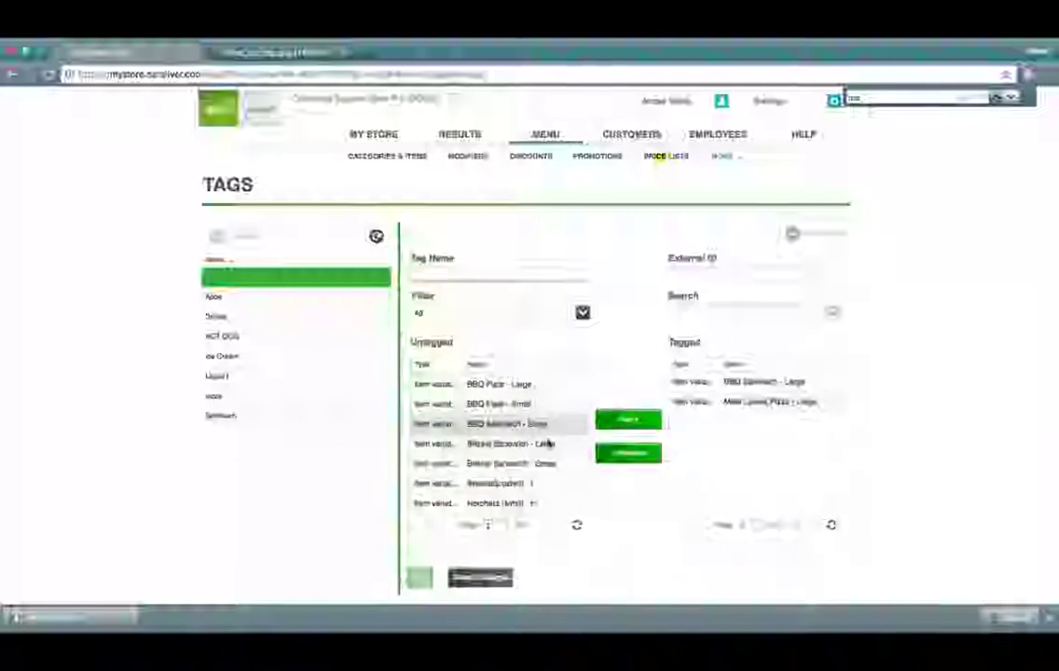
click(568, 439)
click(628, 420)
scroll(522, 448, up, 3)
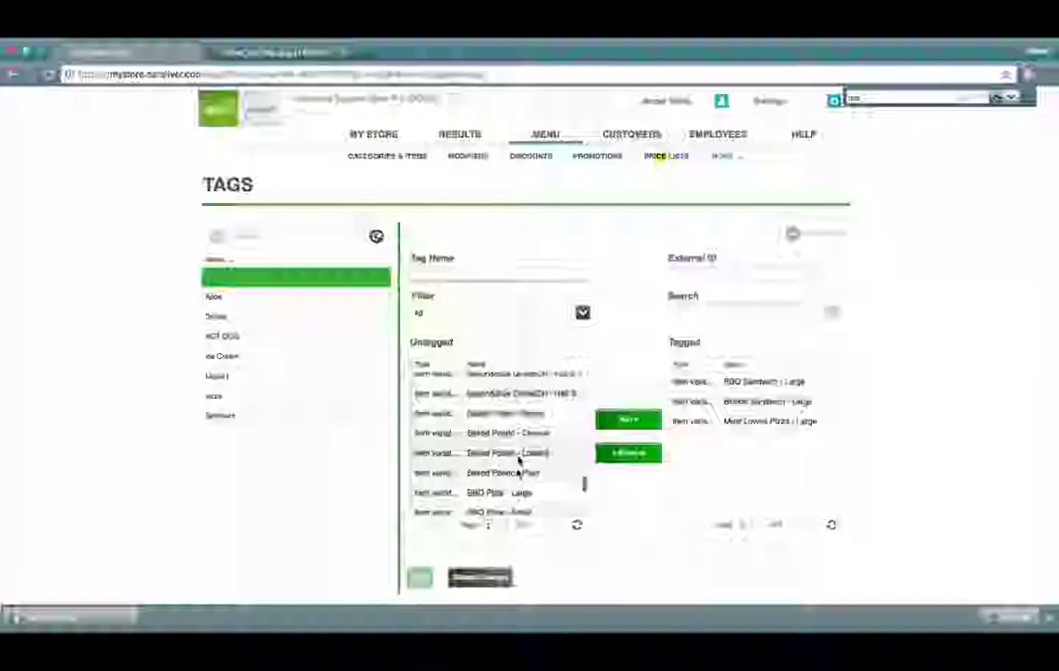
click(517, 489)
click(653, 420)
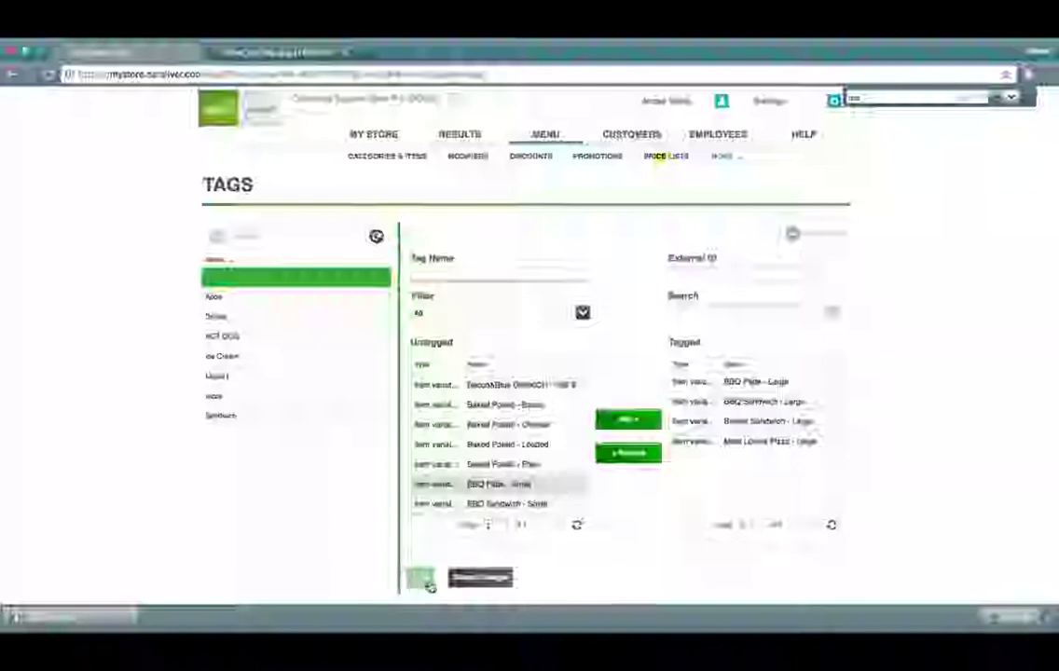
click(505, 582)
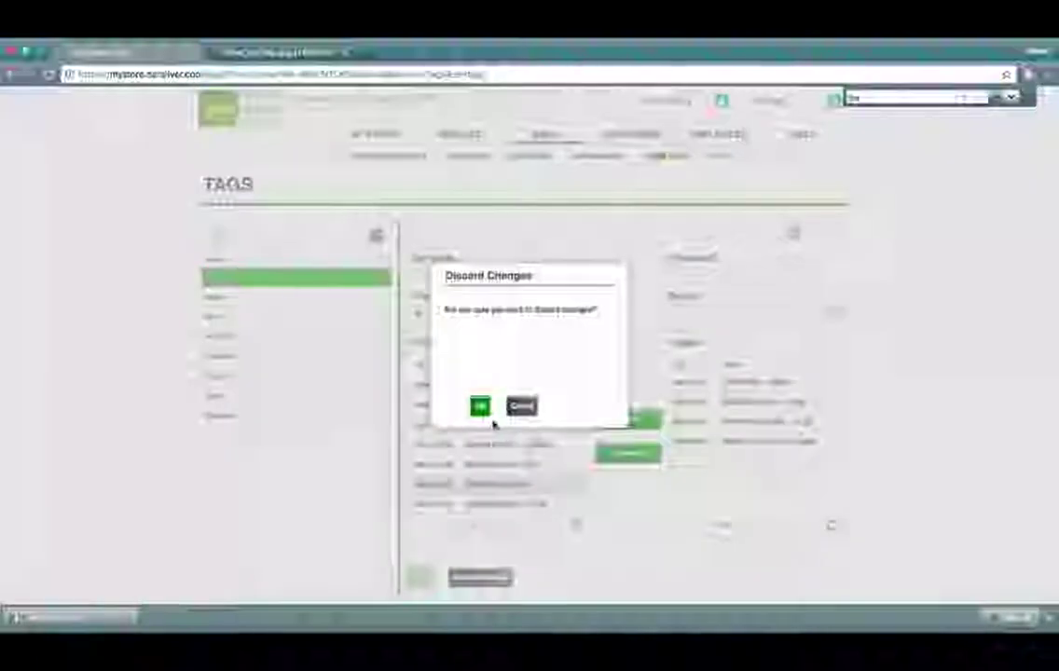
click(479, 406)
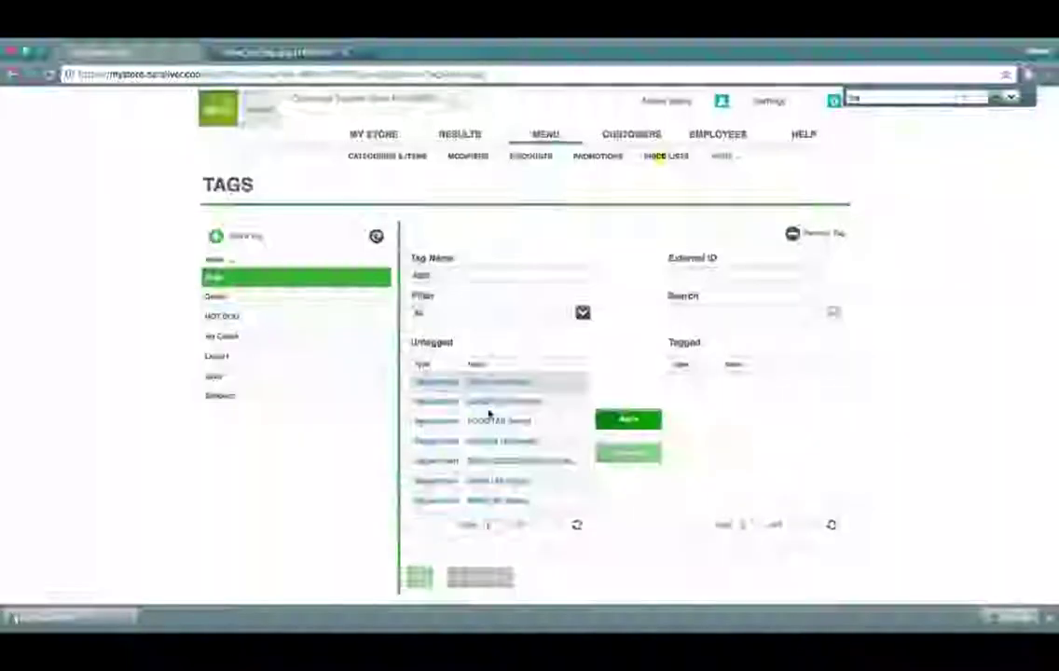
Step: Go to Promotions and start a new promotion with the promo name COMBO EXAMPLE
click(601, 158)
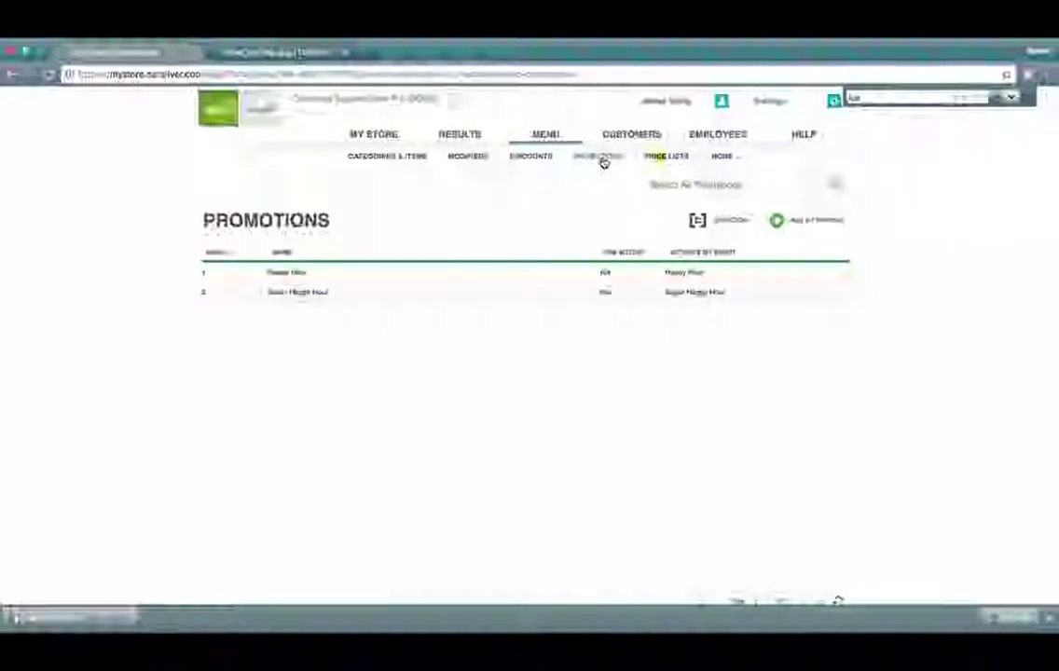
click(604, 163)
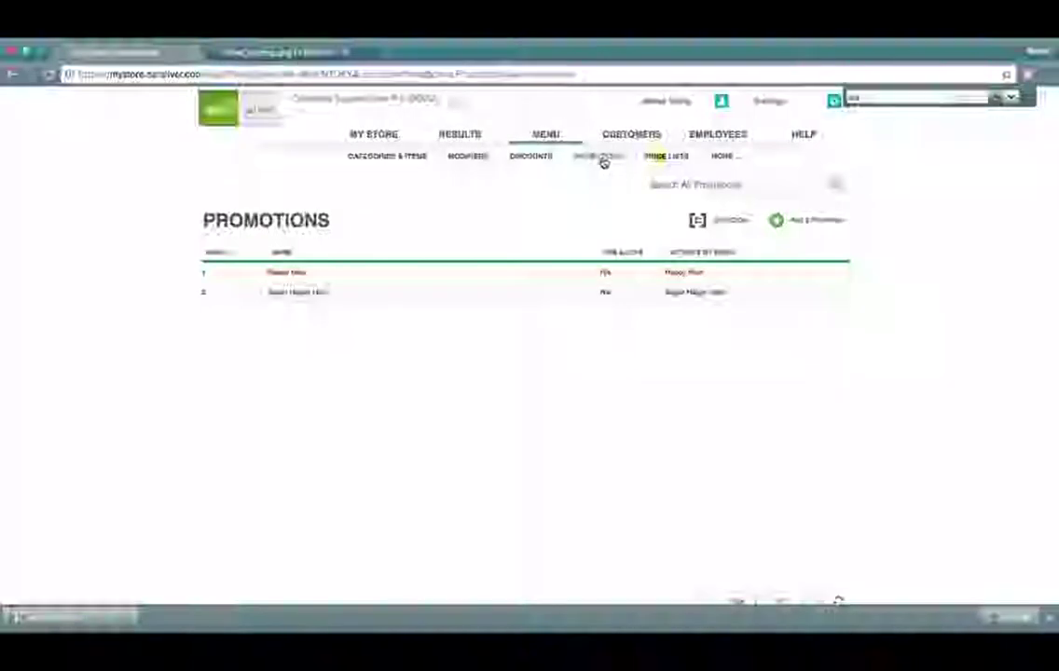
click(810, 220)
click(502, 287)
text(COMBO DEALS)
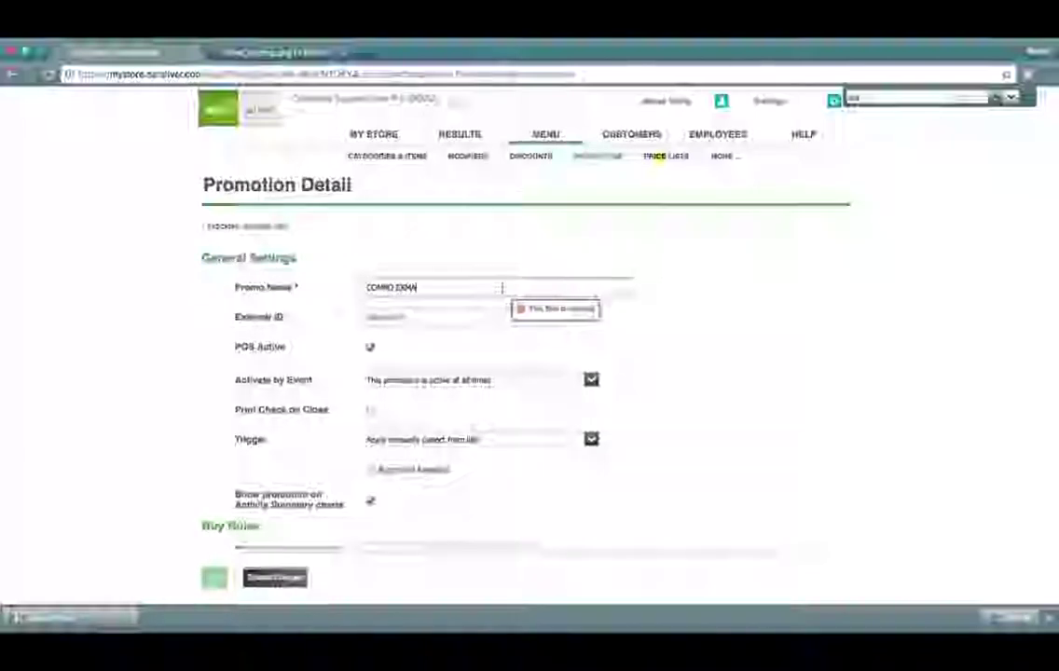
click(413, 318)
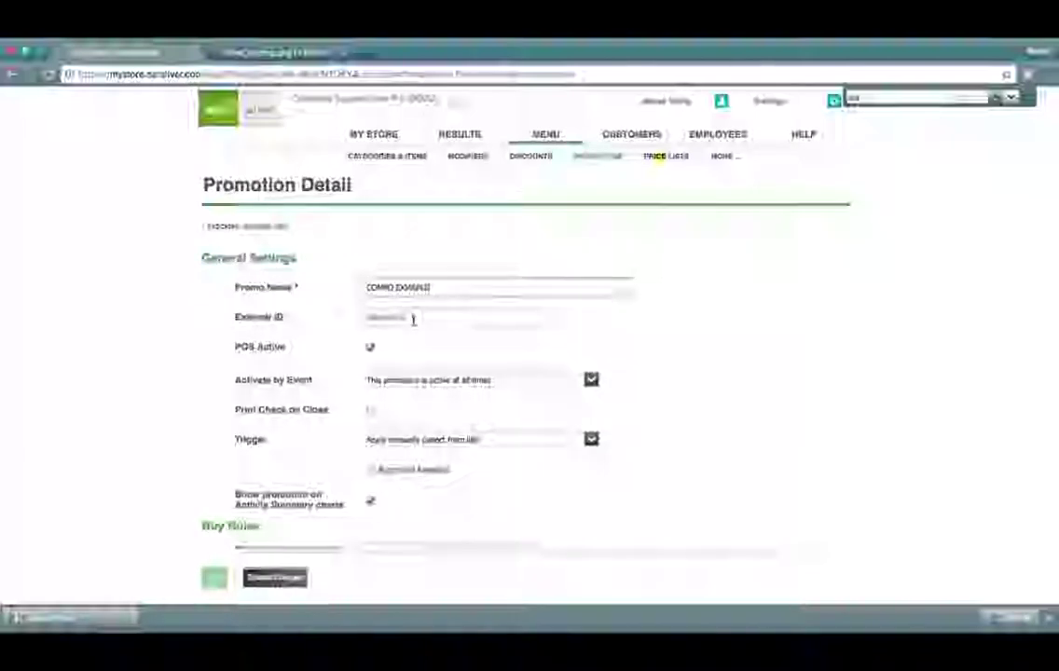
Step: Activate the promotion by the HOT DOG event and set its trigger to detect automatically
click(486, 381)
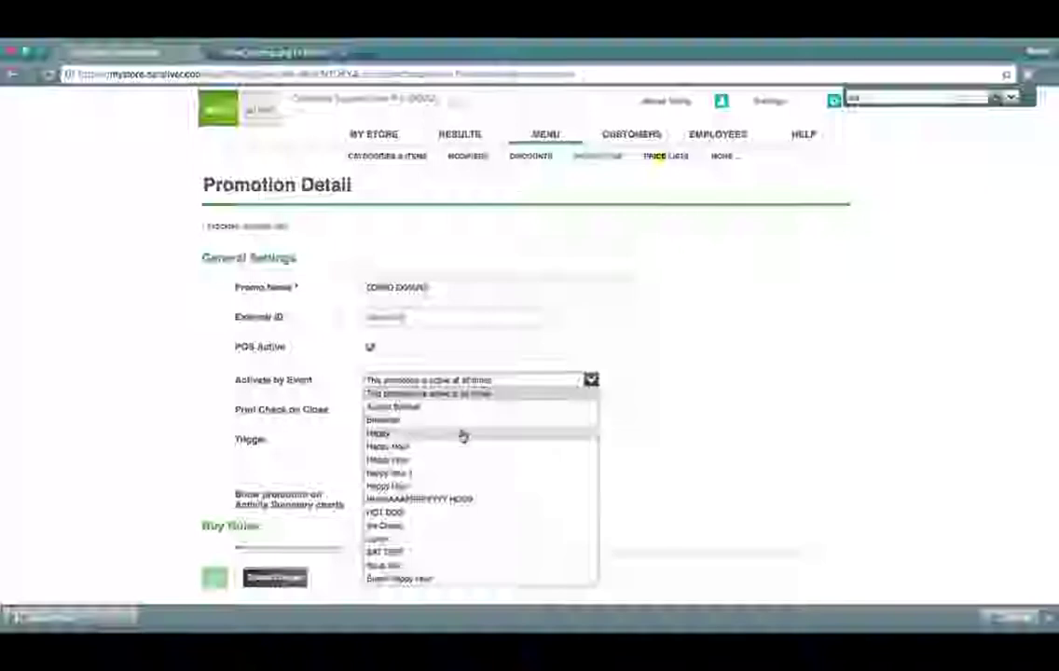
click(404, 519)
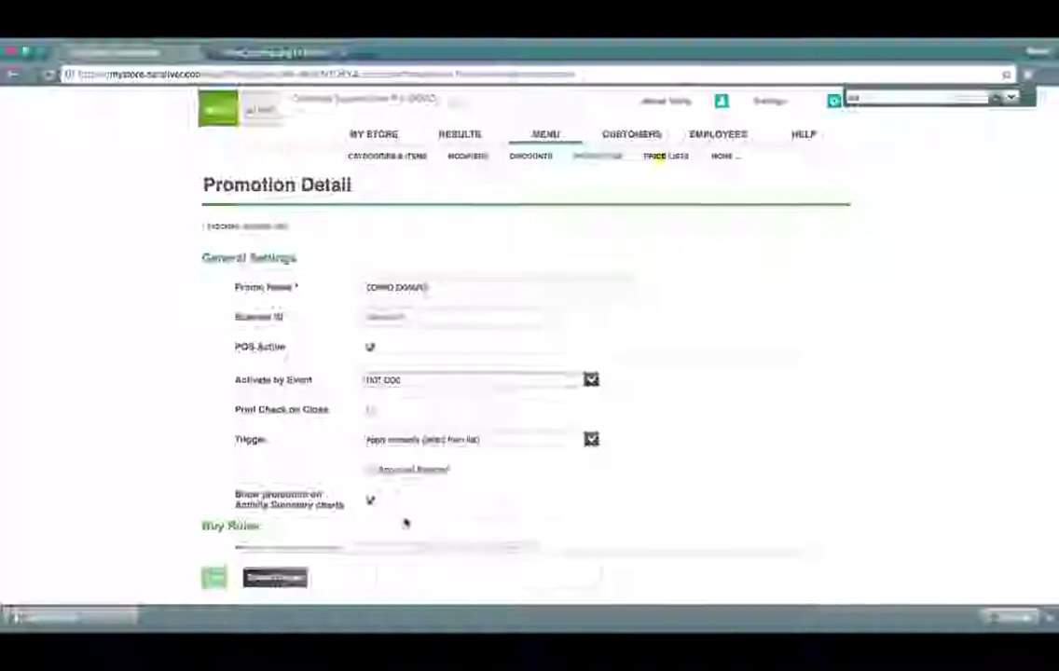
click(544, 442)
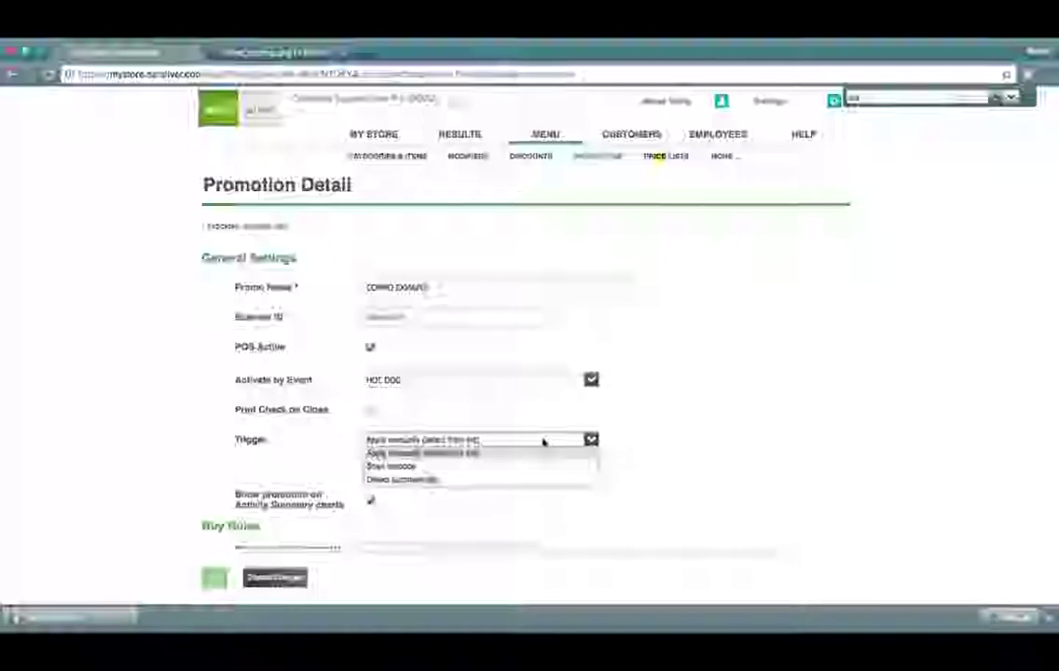
click(543, 480)
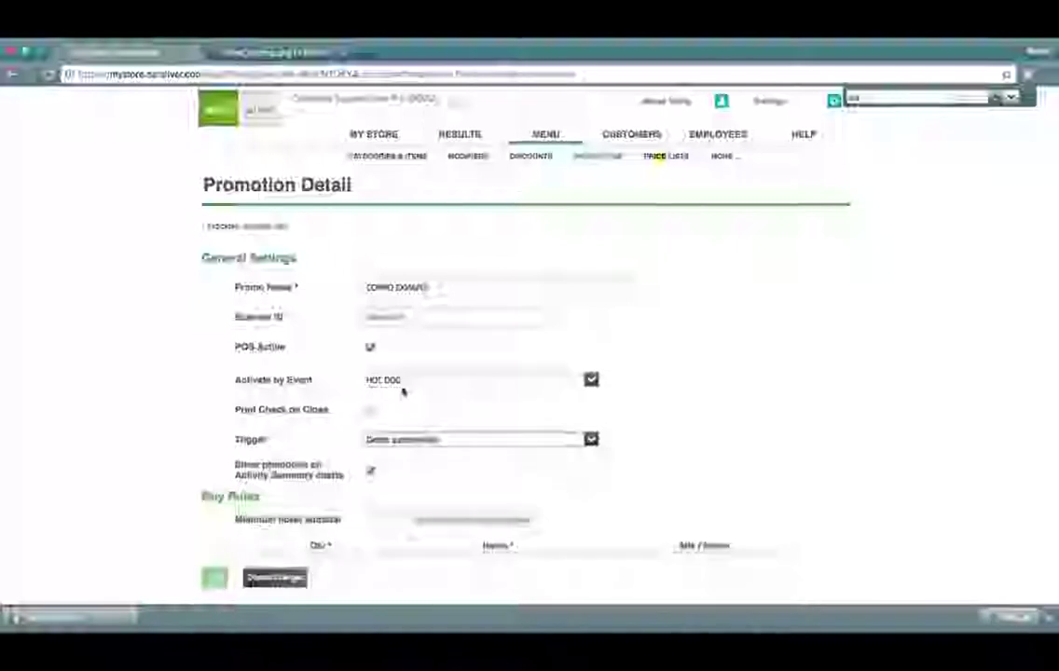
Step: Add two more item rows to the promotion's buy rules
scroll(495, 501, down, 3)
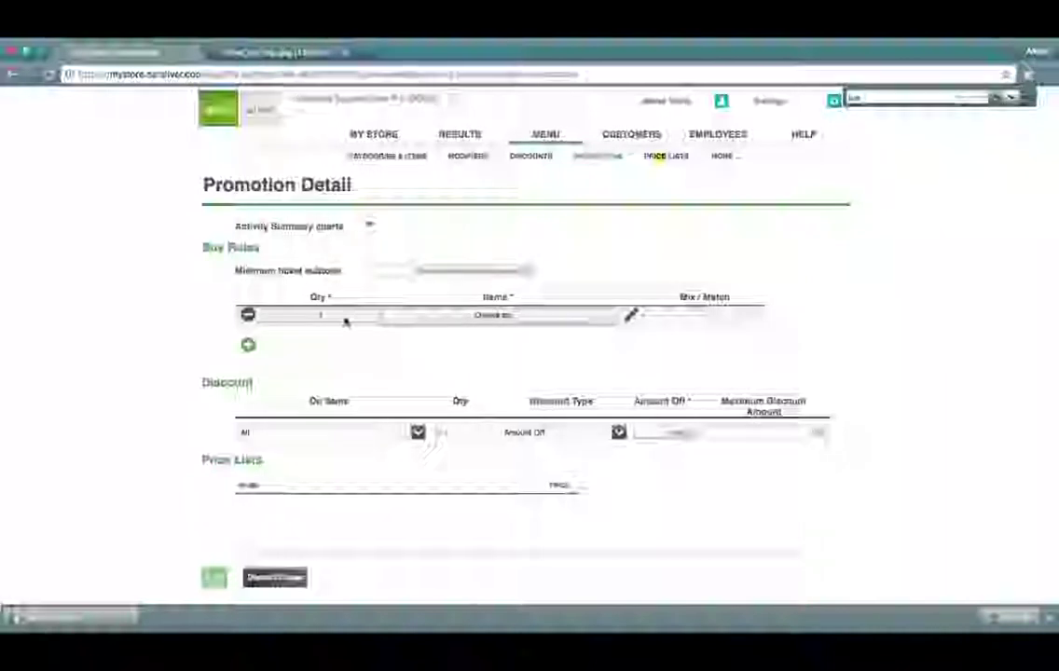
click(319, 315)
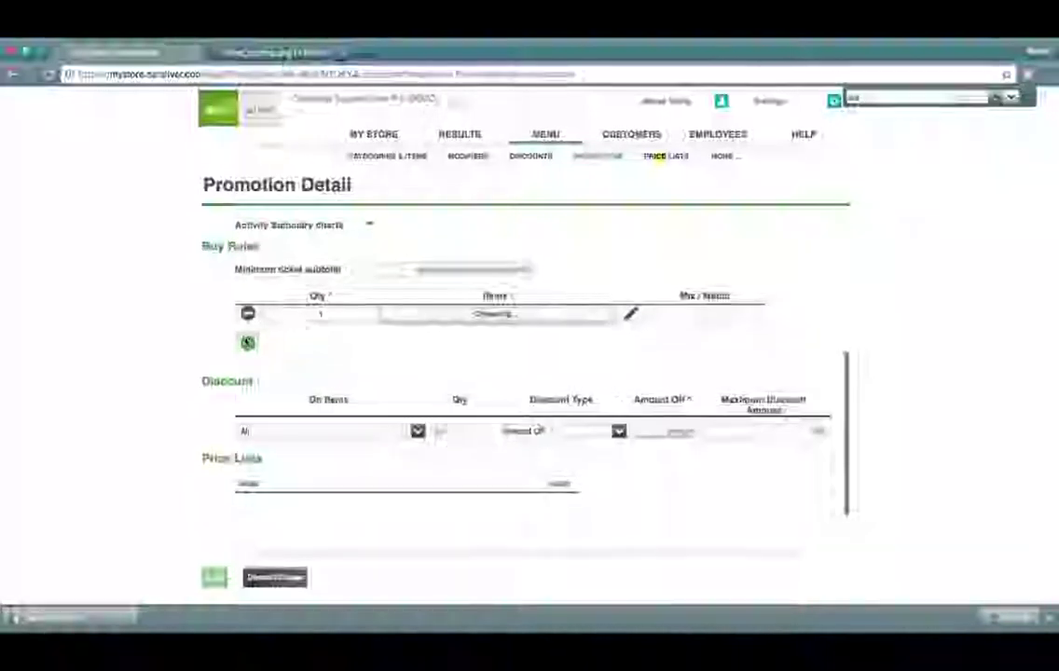
click(247, 343)
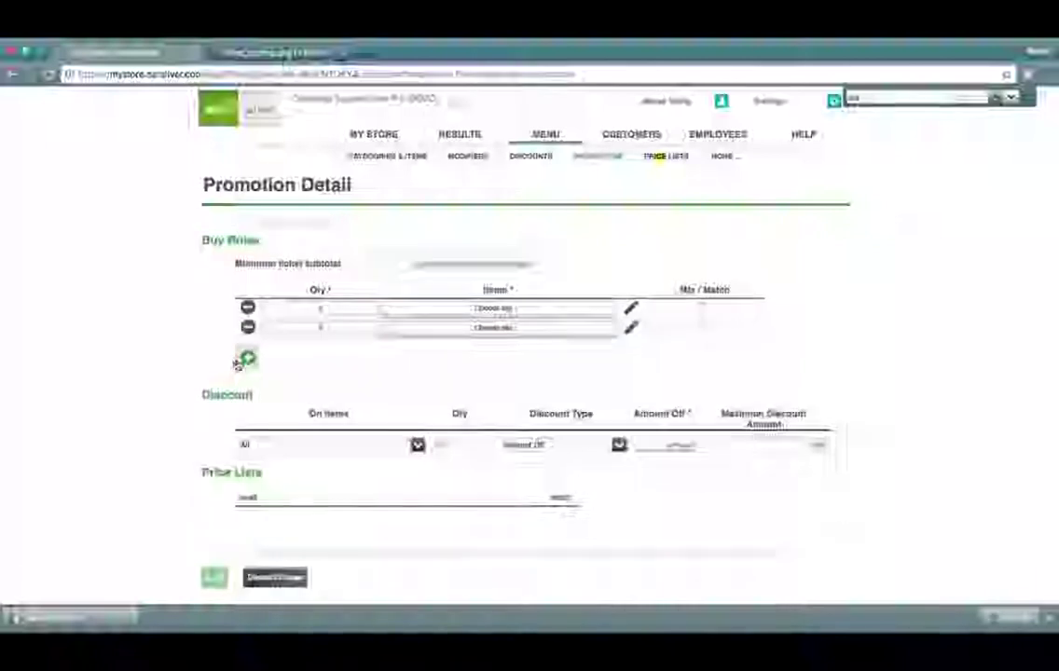
click(241, 362)
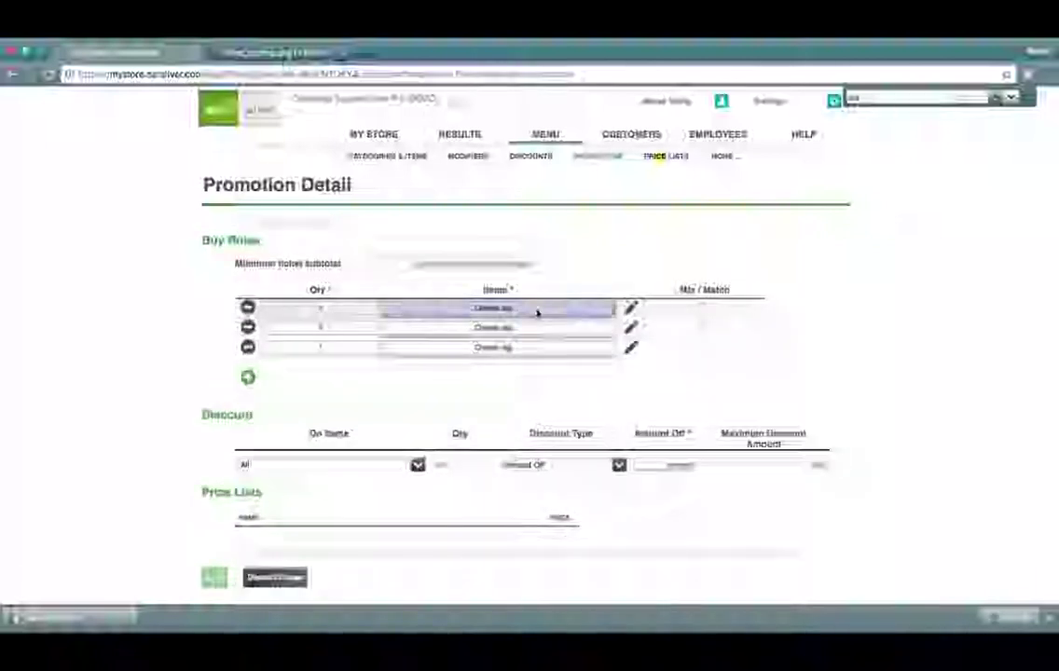
Step: Set the first buy rule's items to HOT DOG and the second buy rule's items to Apps
click(608, 308)
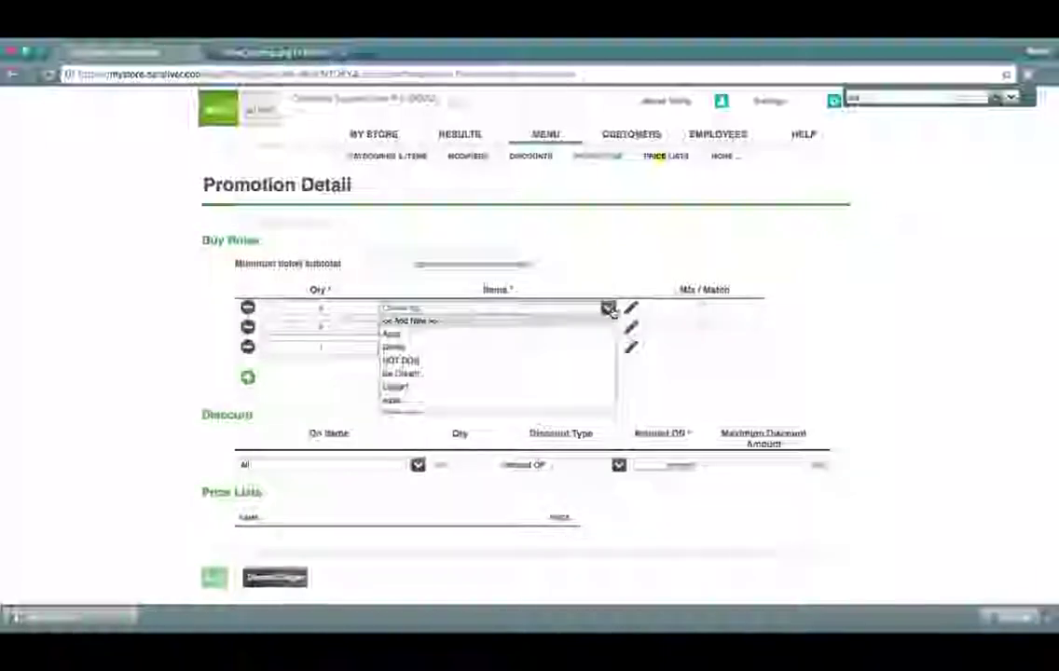
click(546, 361)
click(611, 331)
click(608, 327)
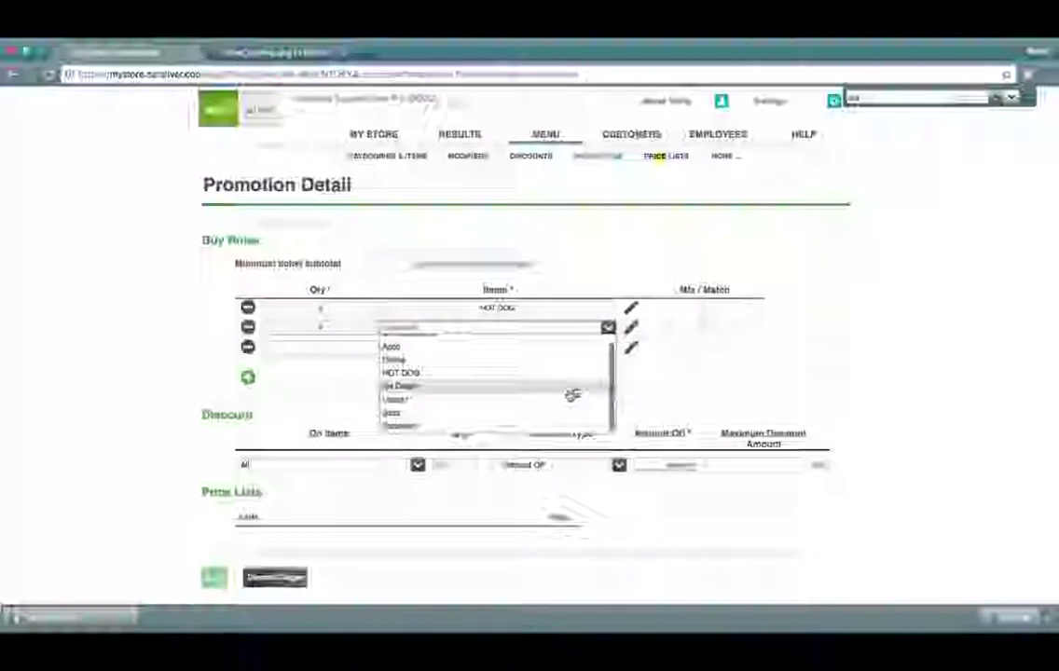
scroll(508, 390, up, 1)
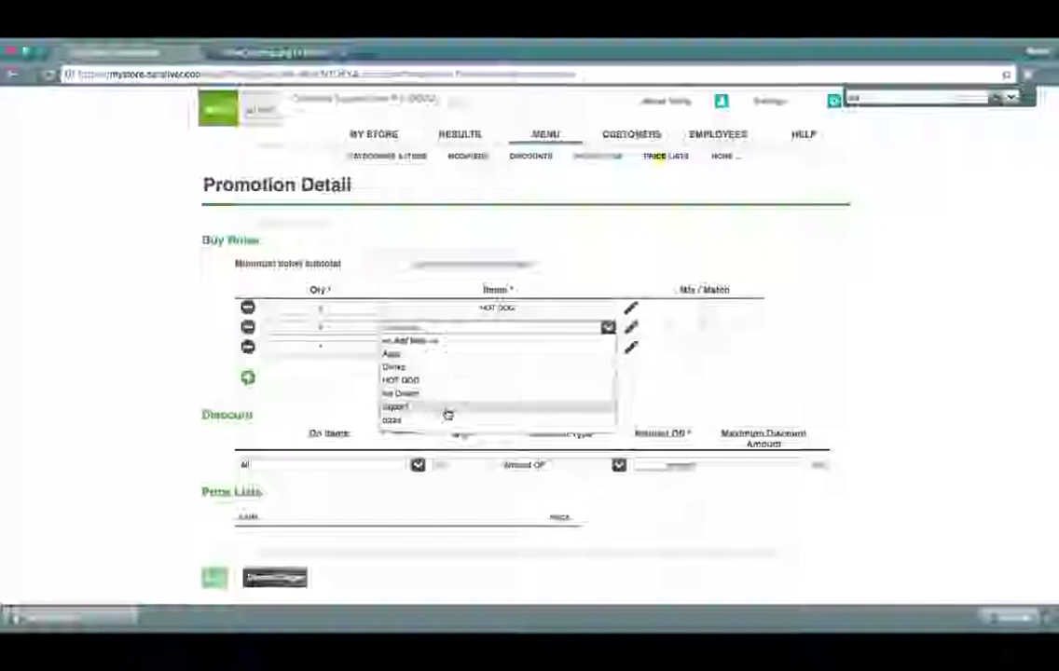
click(473, 355)
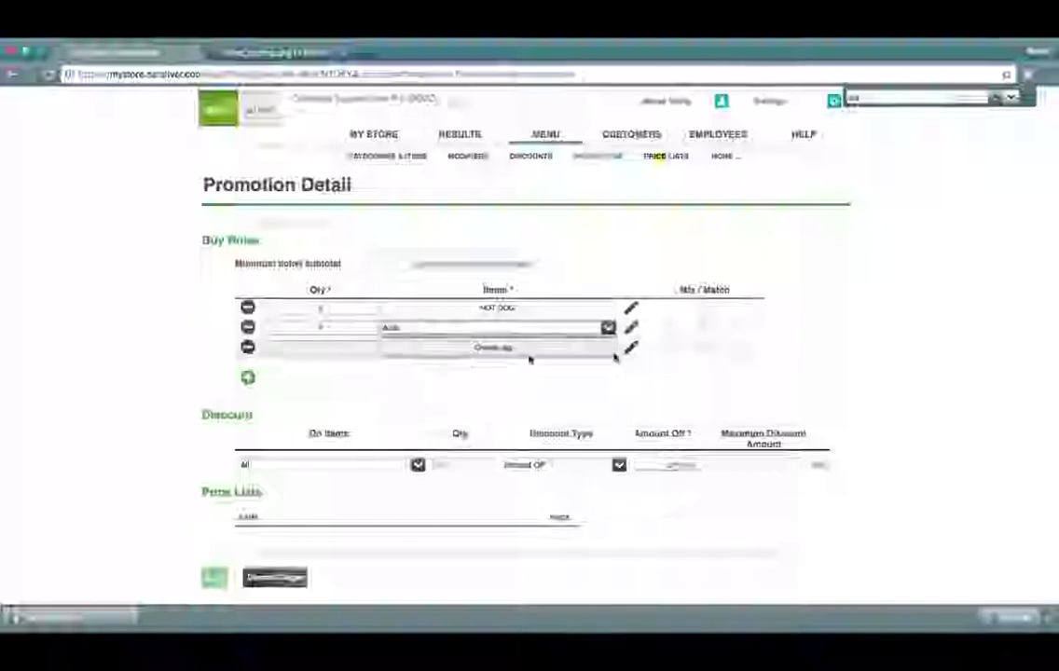
Step: Set the third buy rule's items to Drinks
click(594, 353)
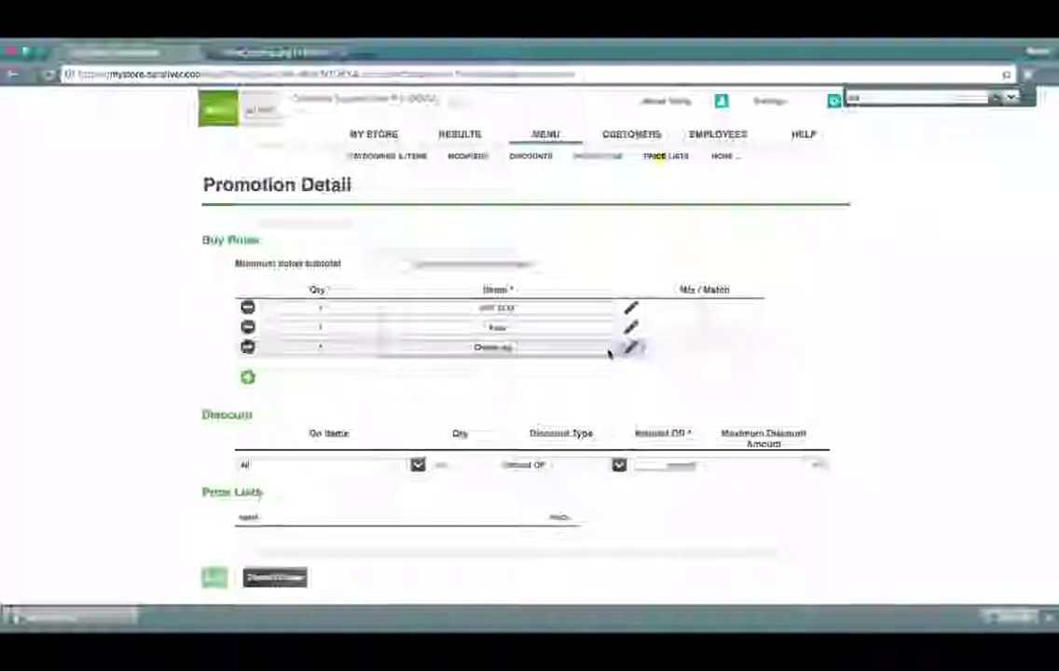
click(522, 348)
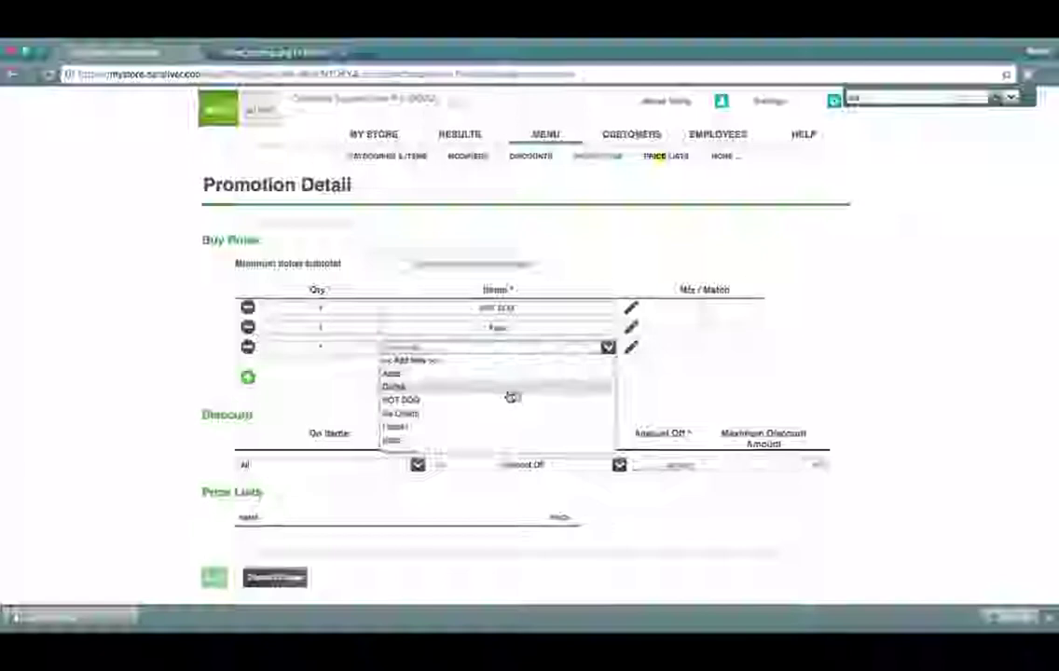
click(508, 396)
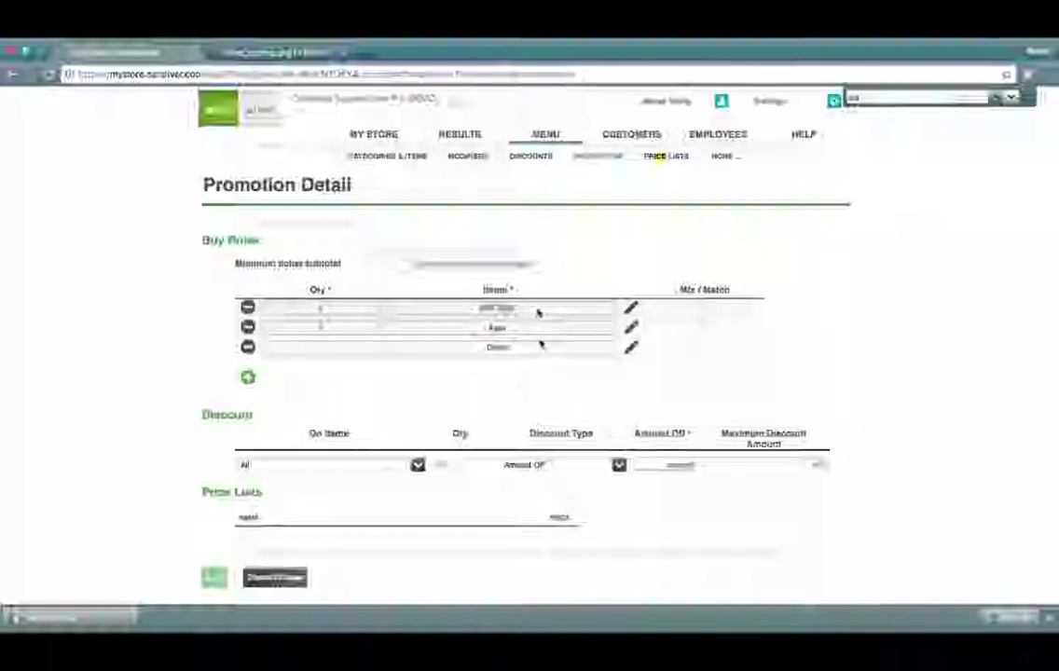
Step: Apply a Percent Off discount of 100 to the third buy rule's items and save the promotion
scroll(476, 404, down, 2)
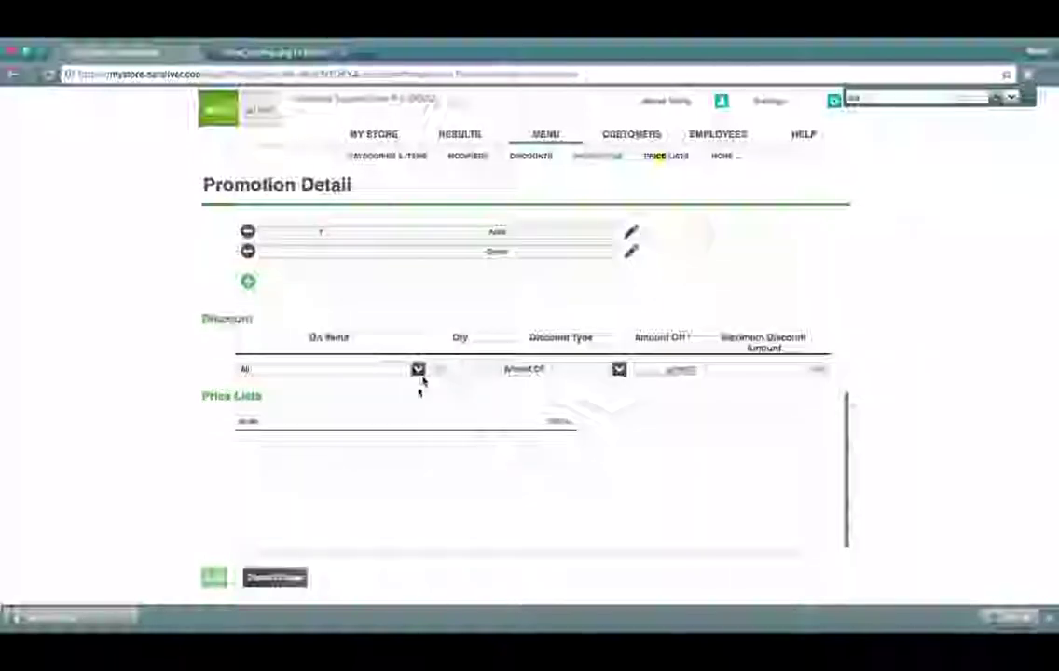
click(417, 370)
click(395, 420)
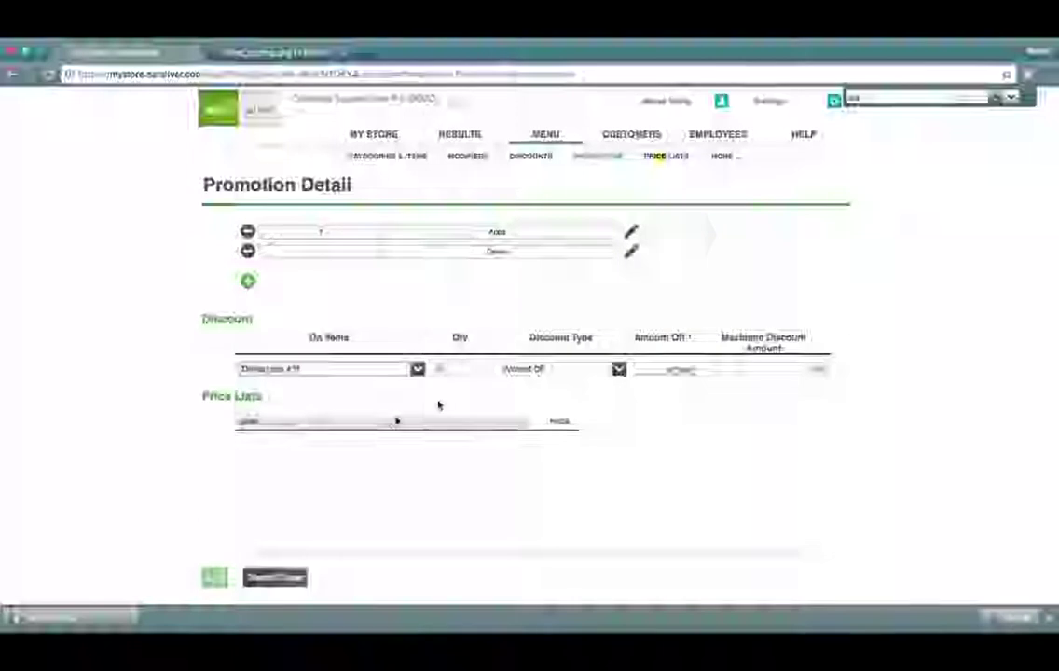
click(572, 370)
click(548, 395)
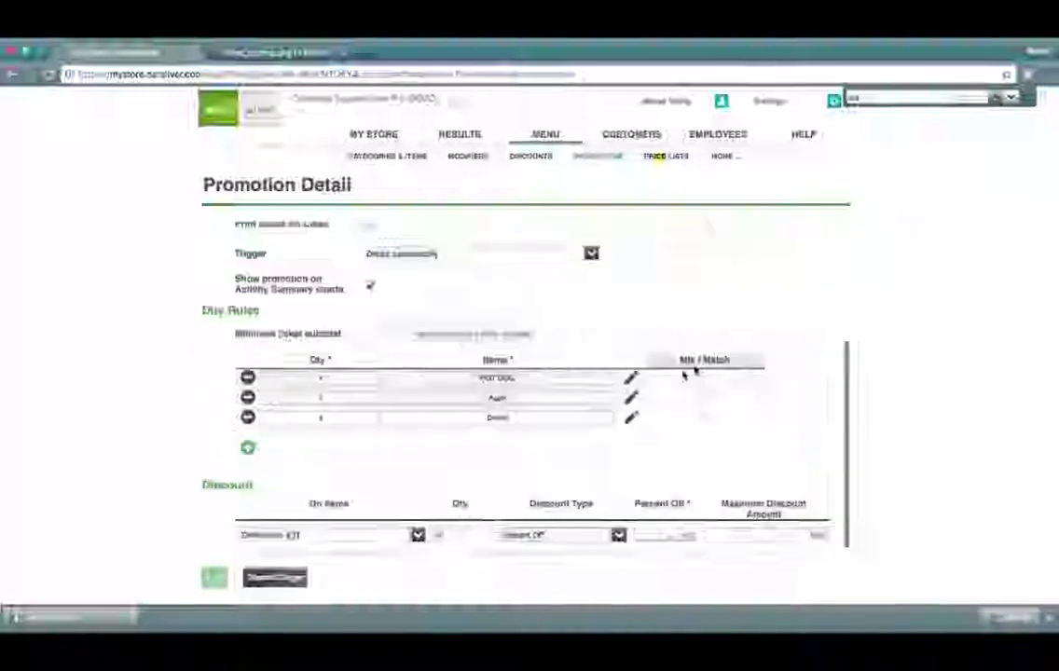
click(666, 537)
text(100)
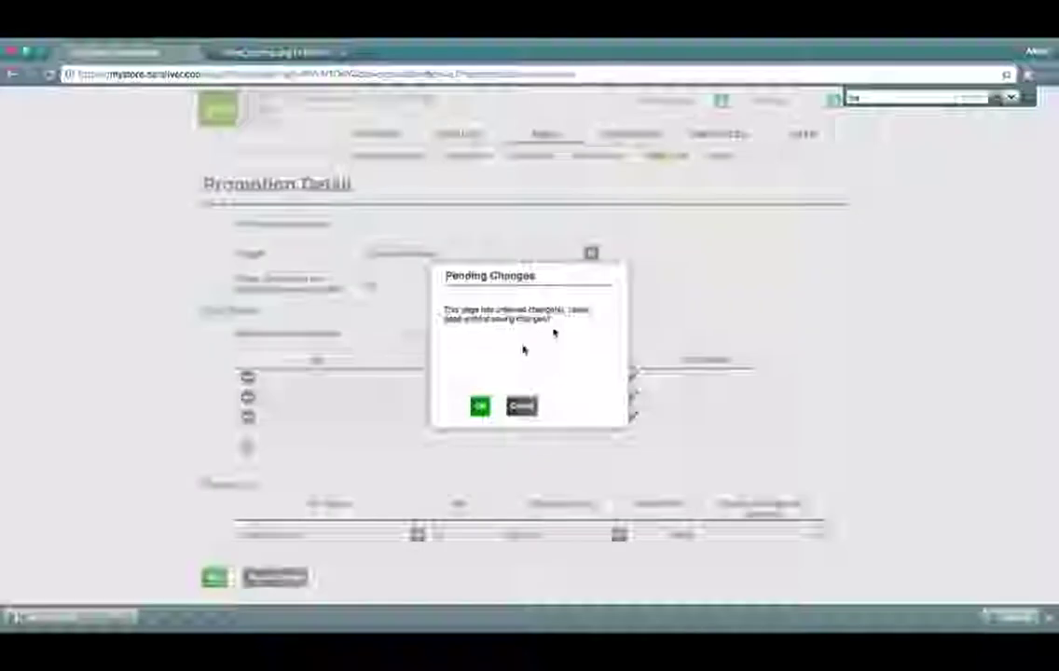
click(522, 407)
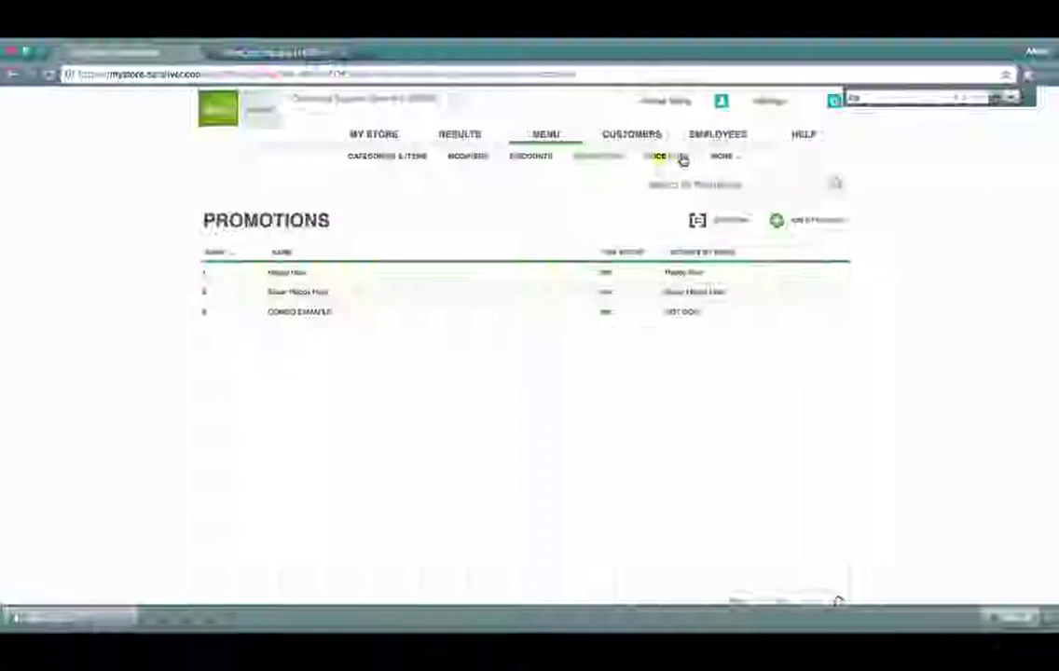
Step: Open the Testing 1243 price list from Price Lists and keep August Special as its activating event
click(682, 160)
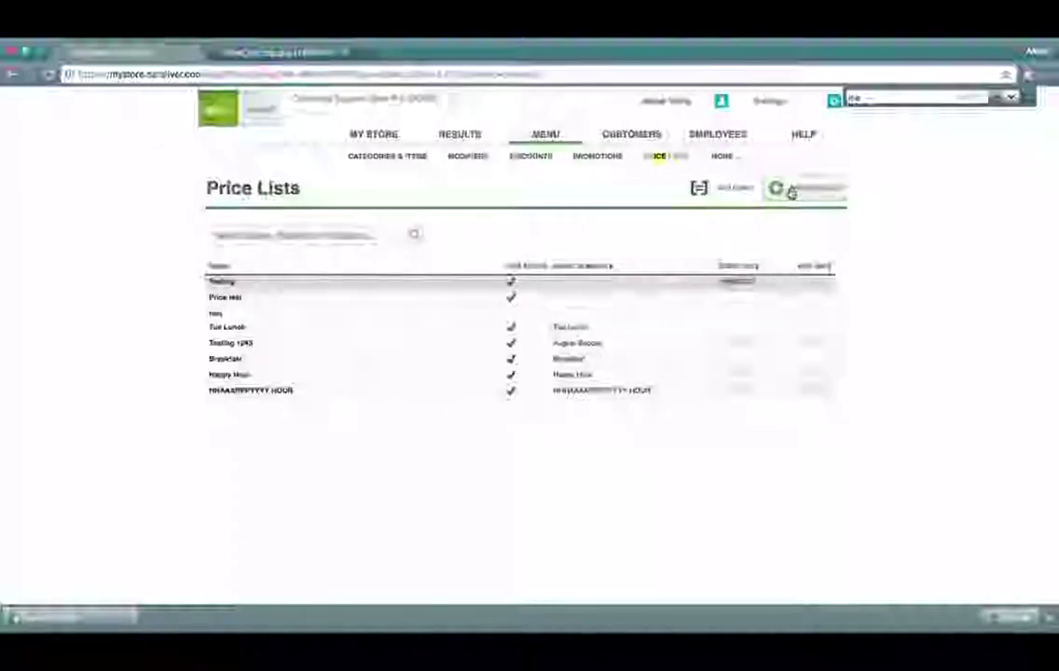
click(614, 345)
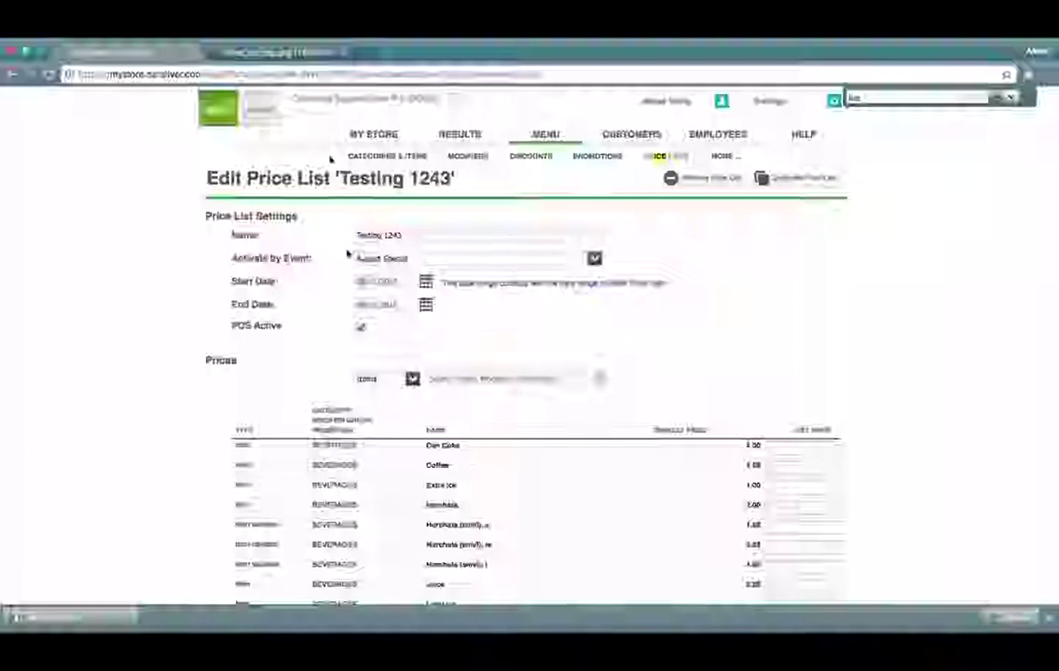
click(509, 257)
scroll(503, 279, down, 1)
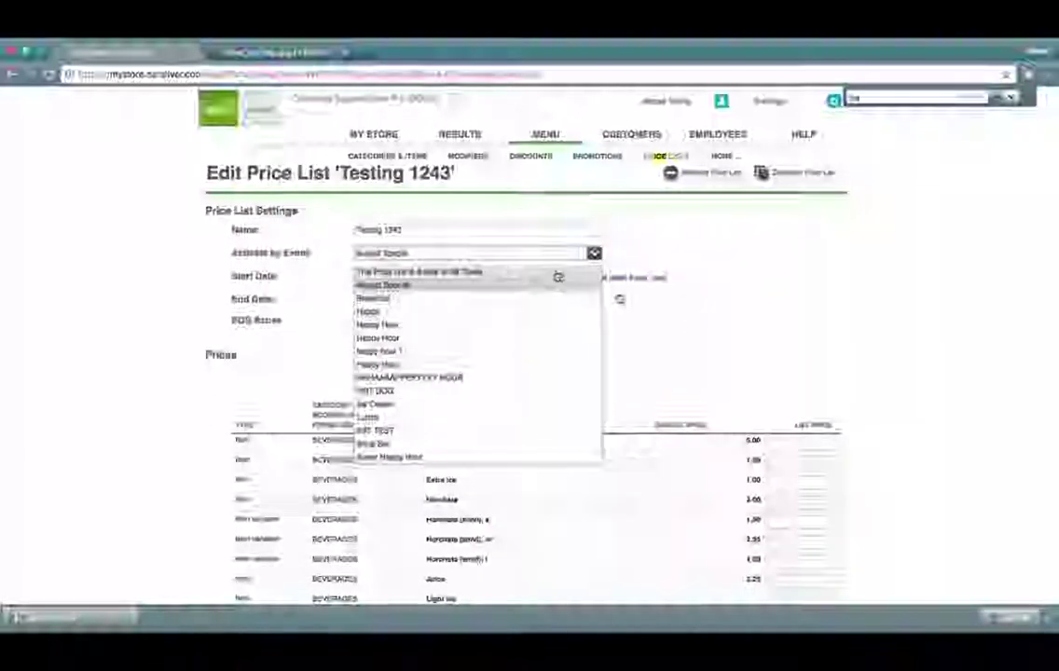
click(560, 281)
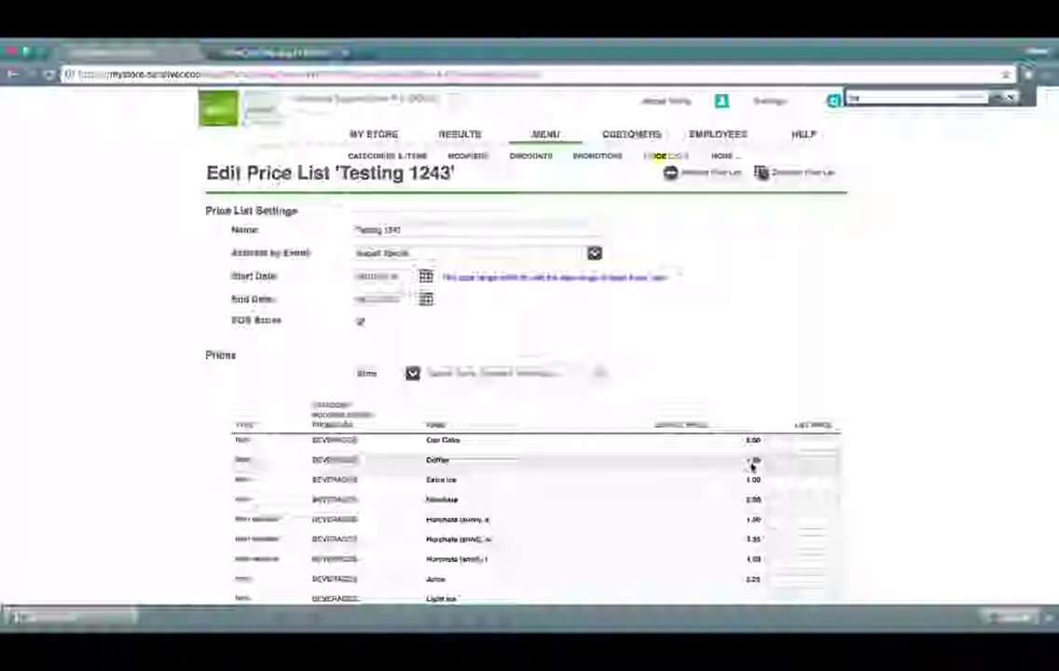
Step: Set the list prices to 1.00 for Coffee and 1.5 for Extra Ice, and save the price list
click(813, 465)
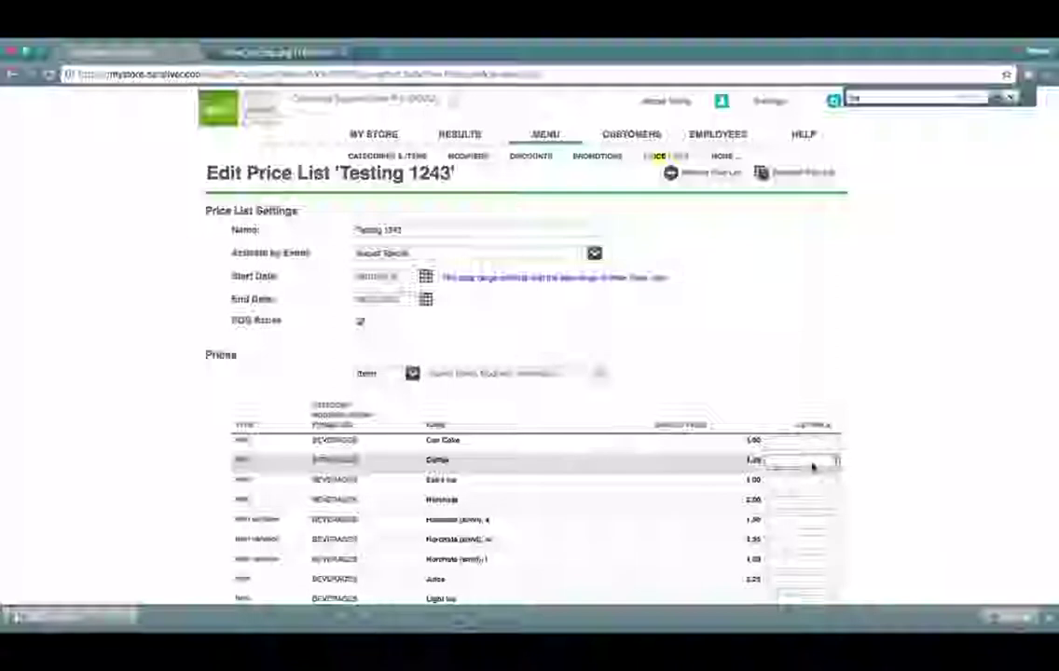
scroll(800, 361, down, 1)
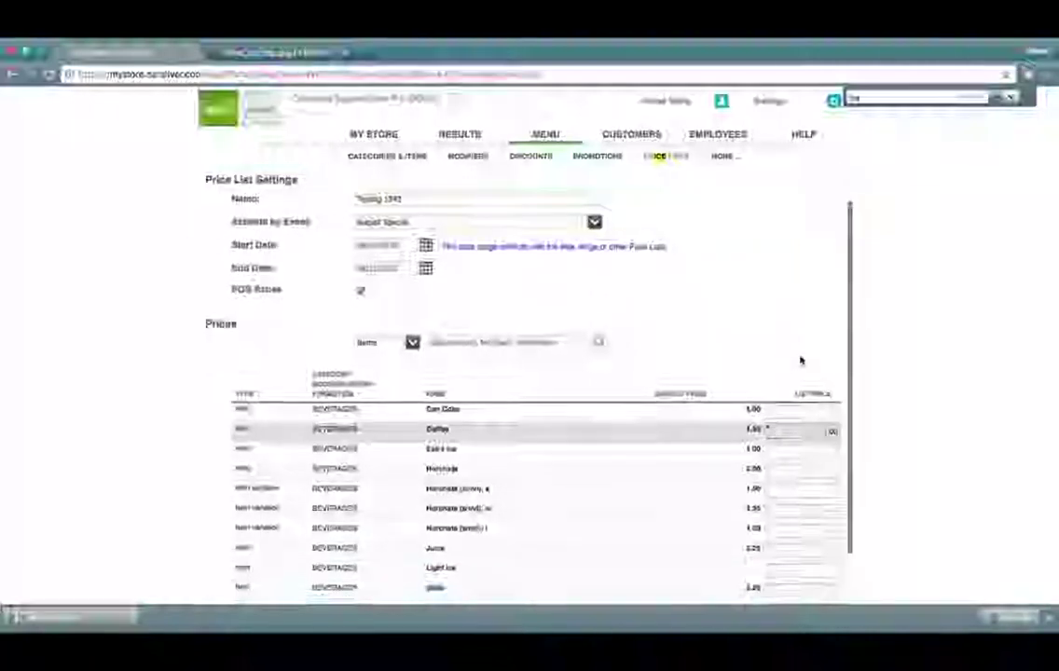
scroll(788, 466, up, 1)
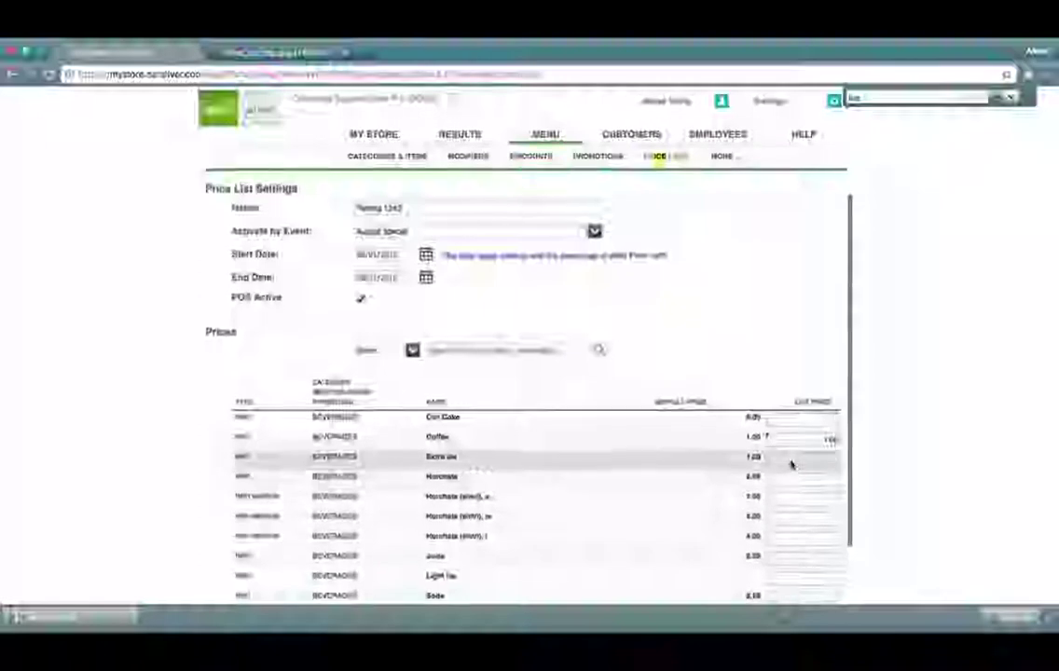
click(791, 463)
text(1.5)
scroll(744, 287, down, 1)
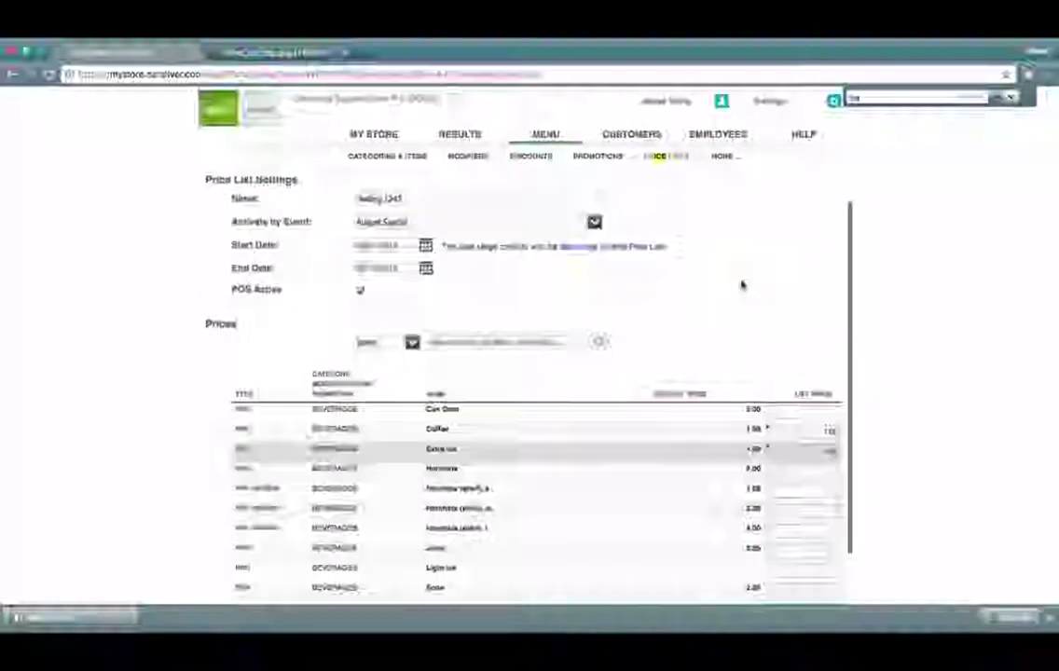
scroll(703, 463, down, 5)
scroll(704, 463, down, 5)
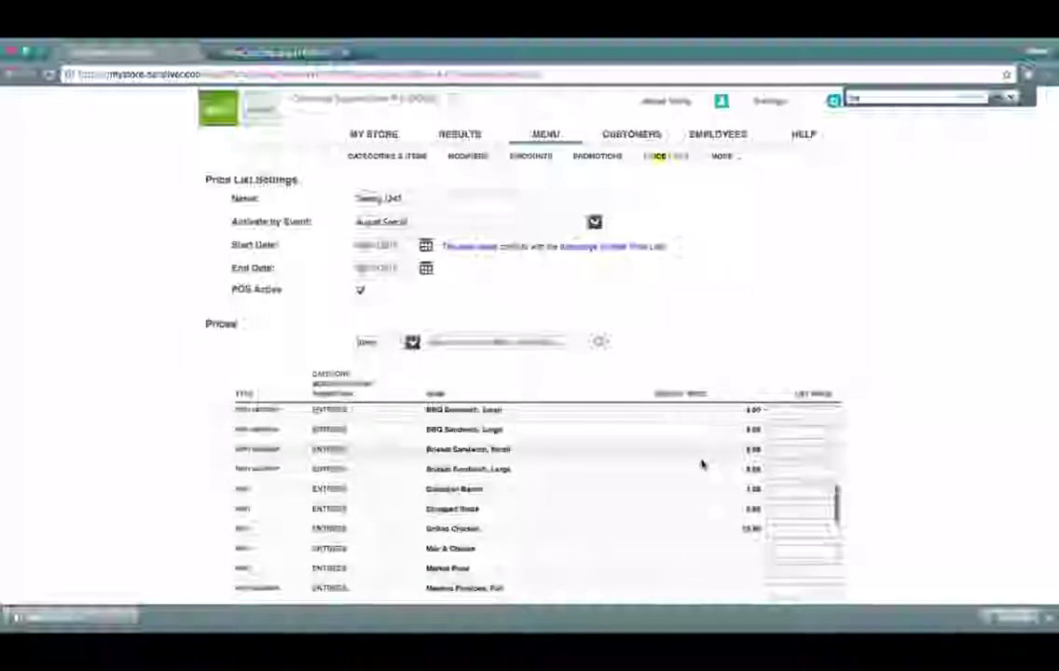
scroll(172, 456, down, 1)
scroll(177, 454, down, 2)
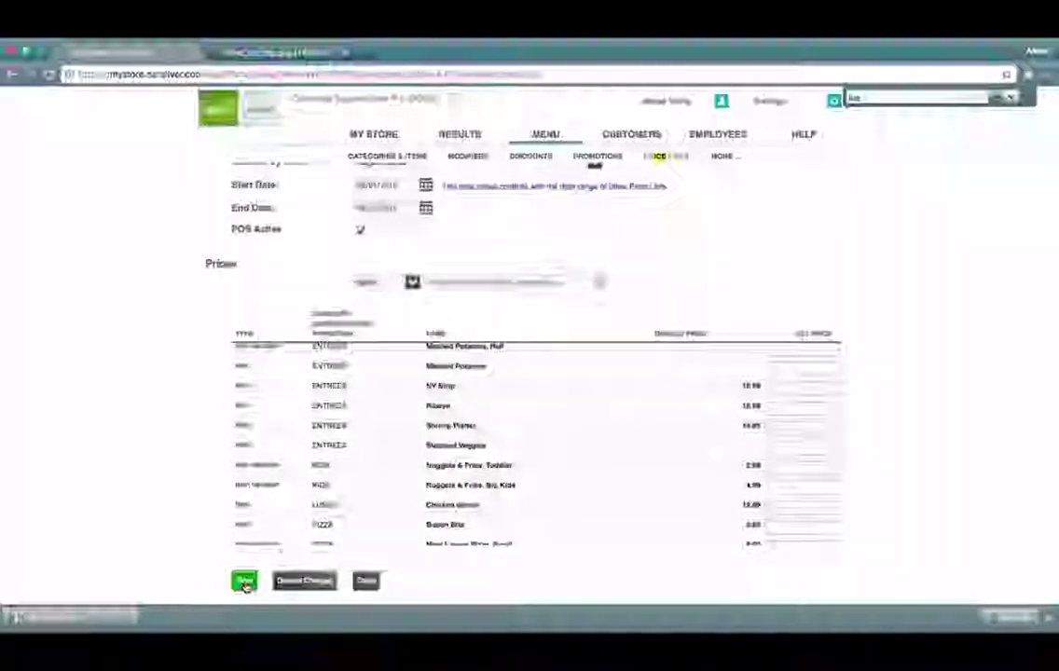
click(244, 582)
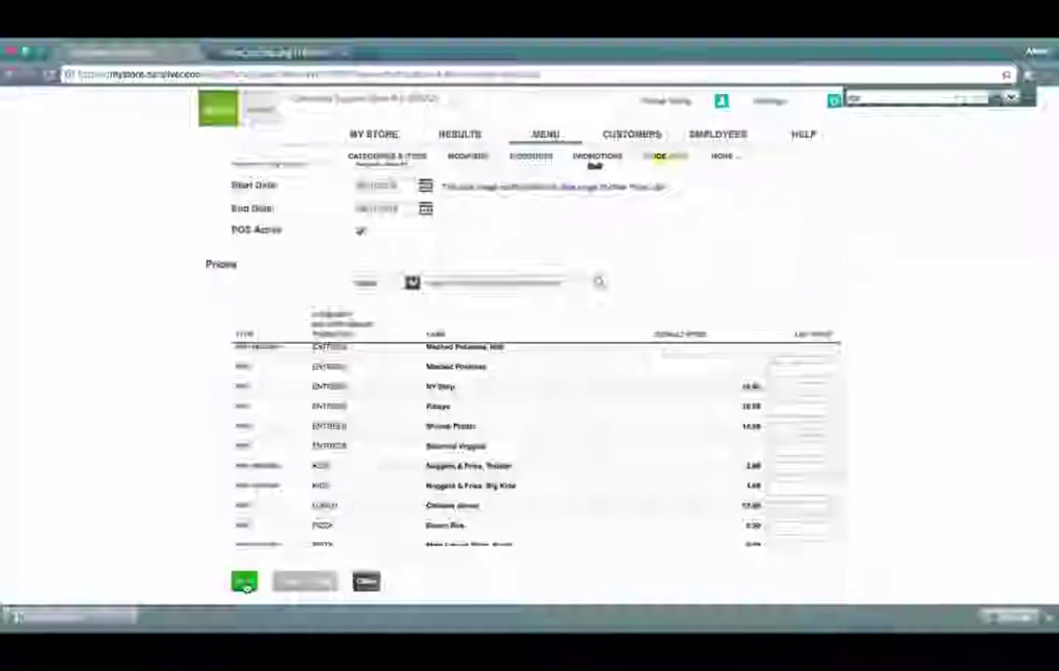
Step: Go to the Employees section and open its User Roles page
click(728, 159)
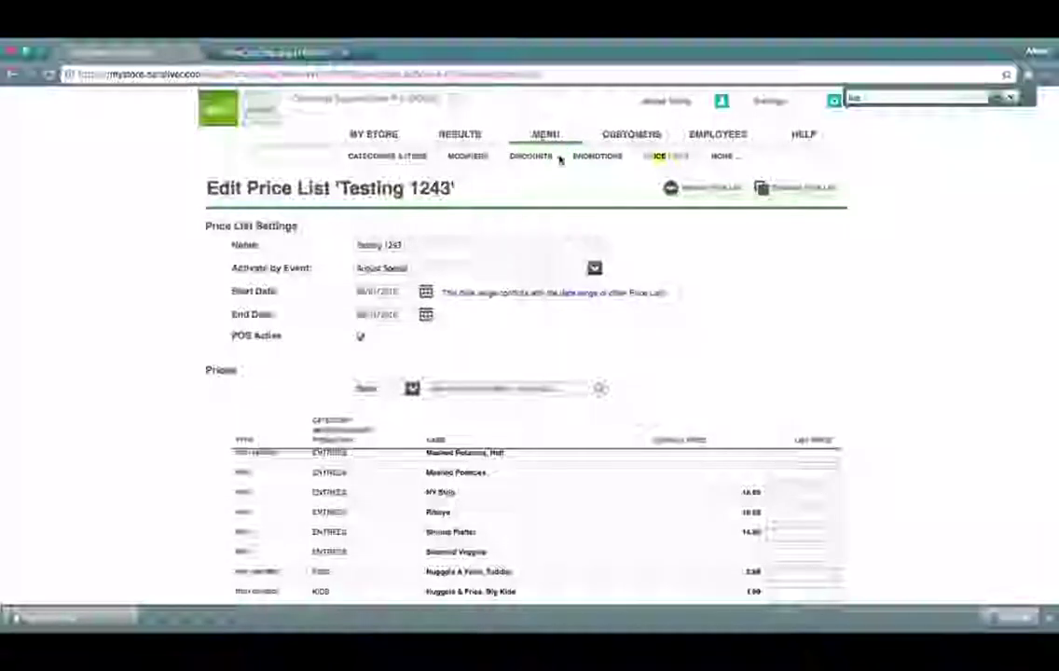
click(713, 139)
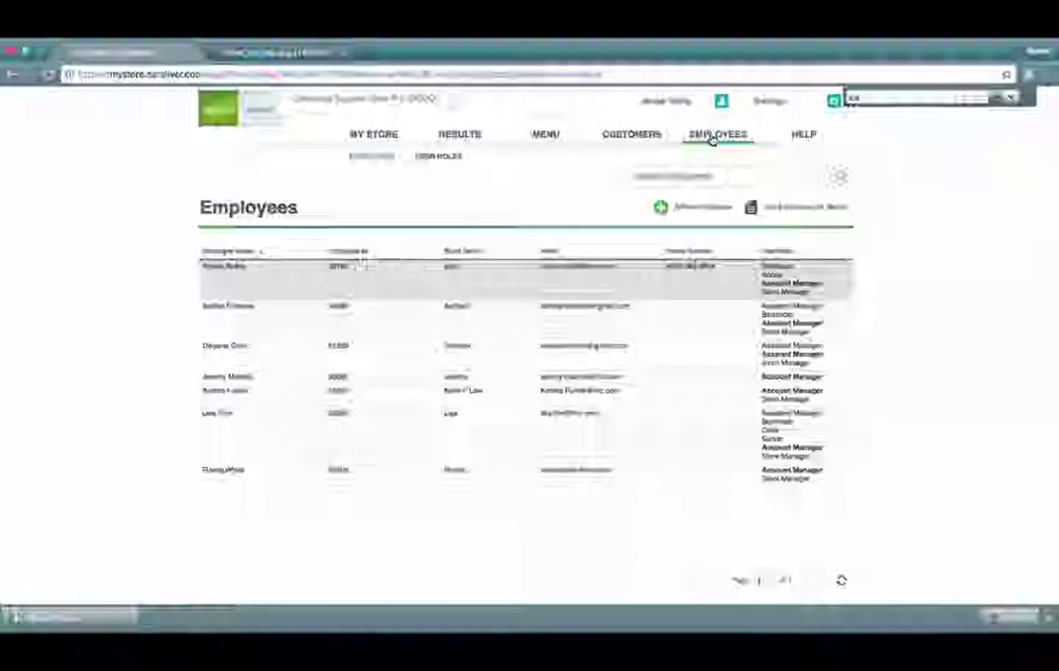
click(436, 158)
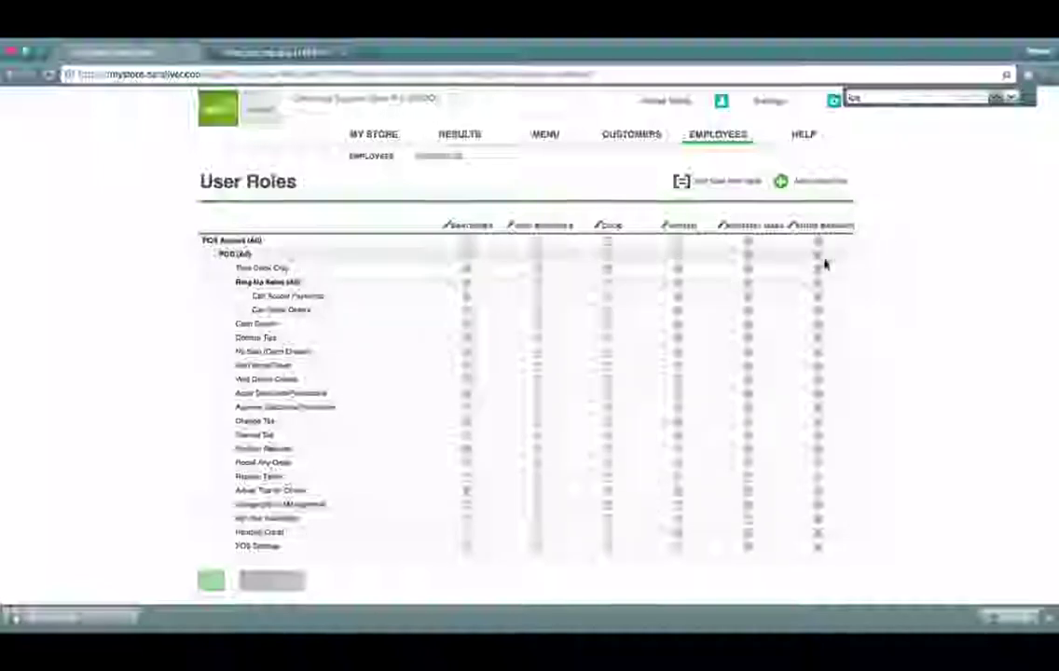
Step: Fill in a new user role named CASHIER with a standard wage, and close the form without saving
scroll(824, 265, down, 1)
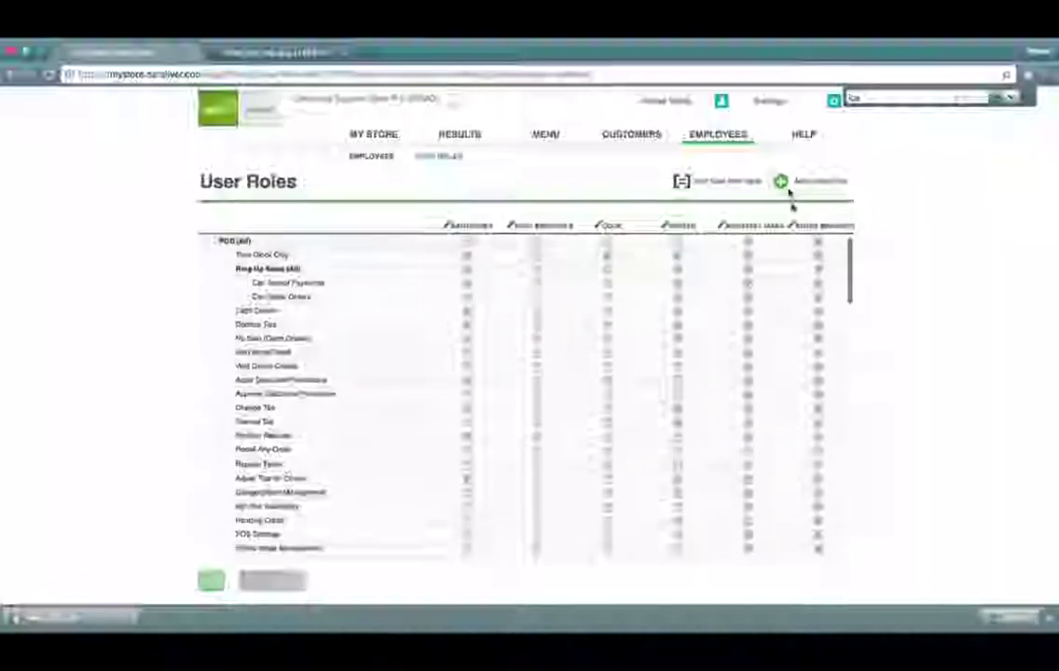
click(797, 181)
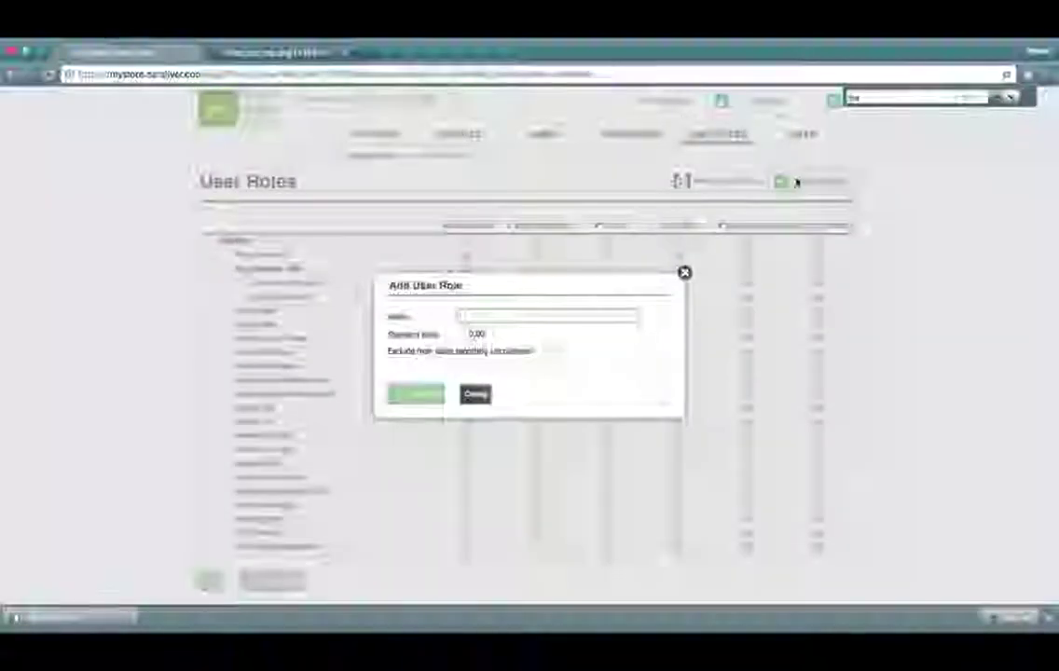
text(CARHIER)
key(BackSpace)
key(BackSpace)
key(BackSpace)
key(BackSpace)
key(BackSpace)
text(SHIER)
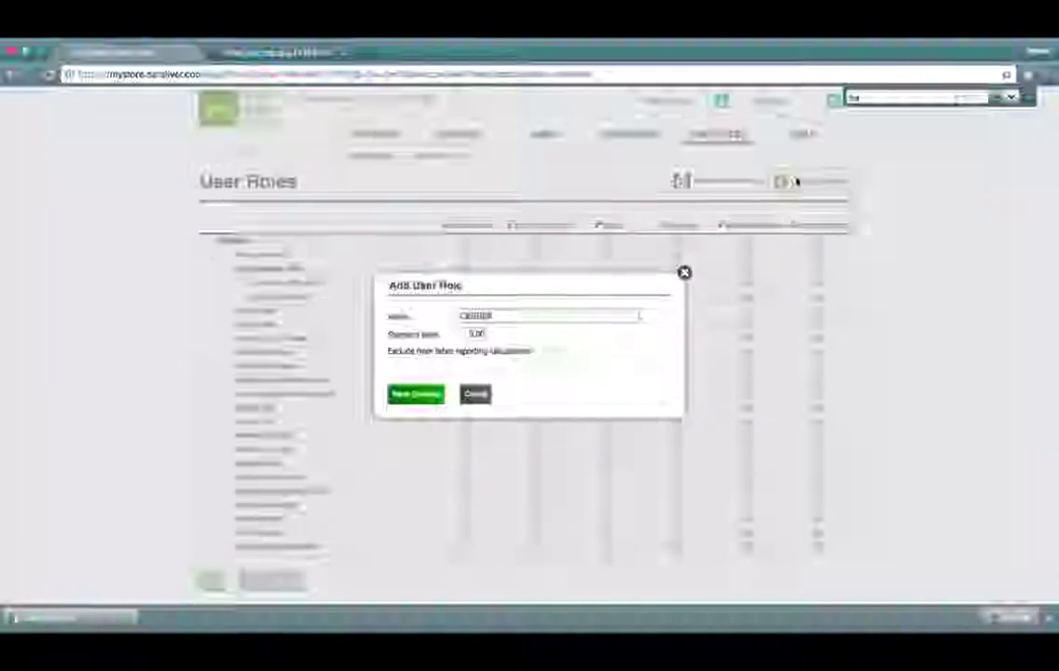
click(478, 337)
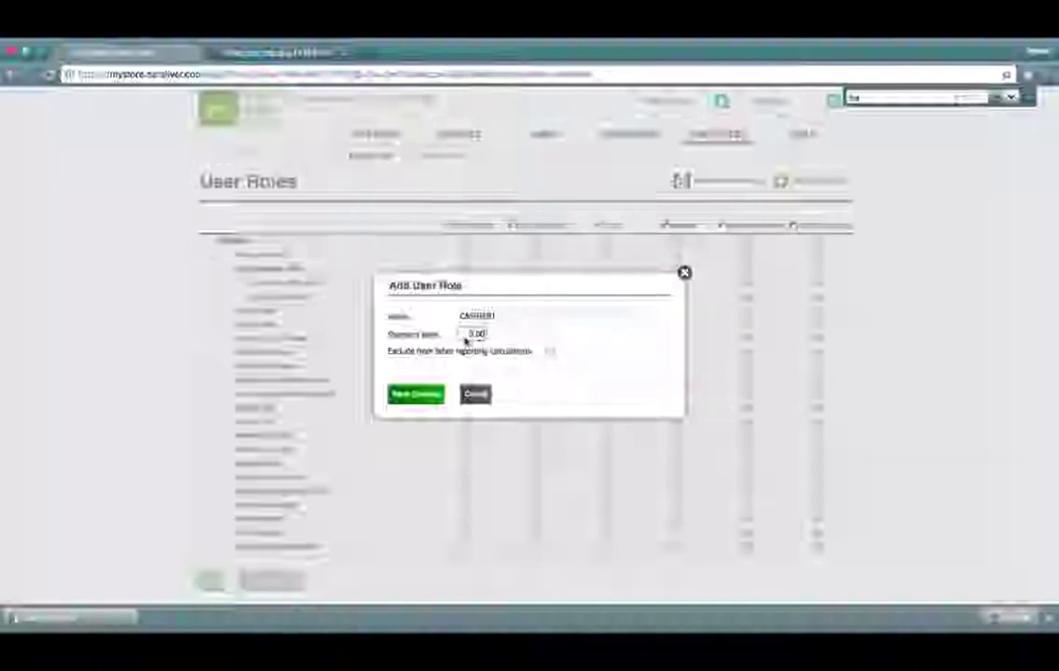
drag(471, 335, 491, 333)
text(10)
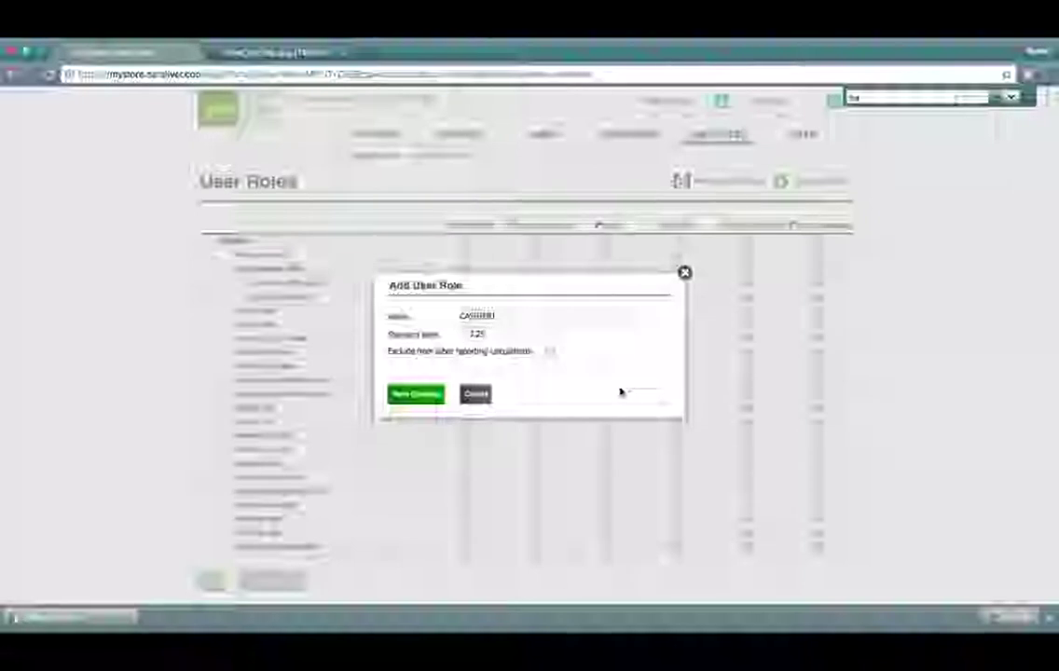
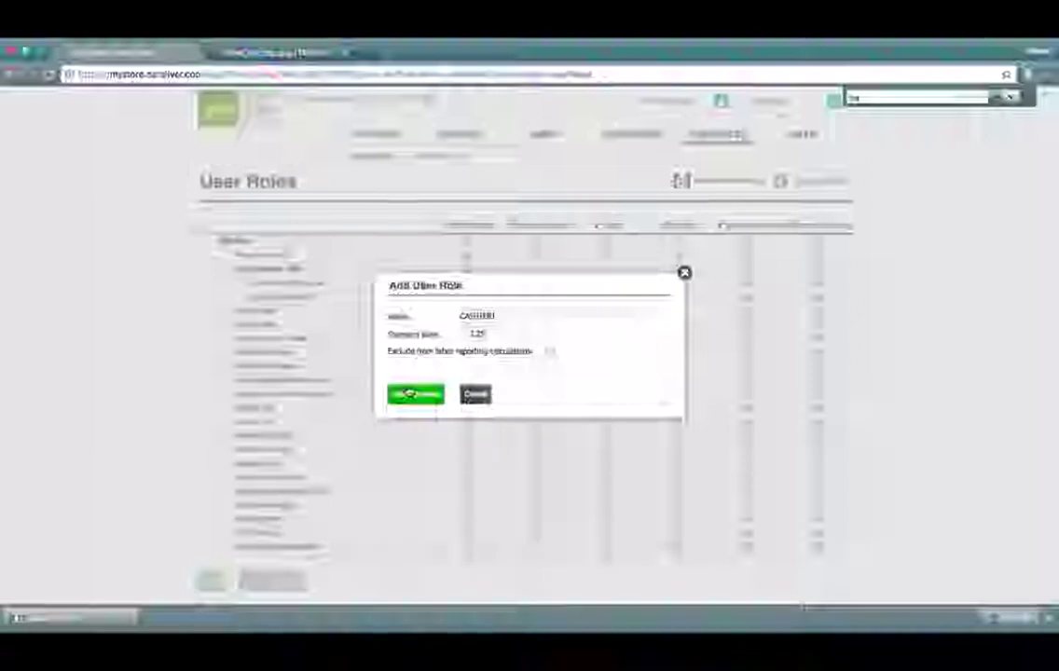
click(685, 275)
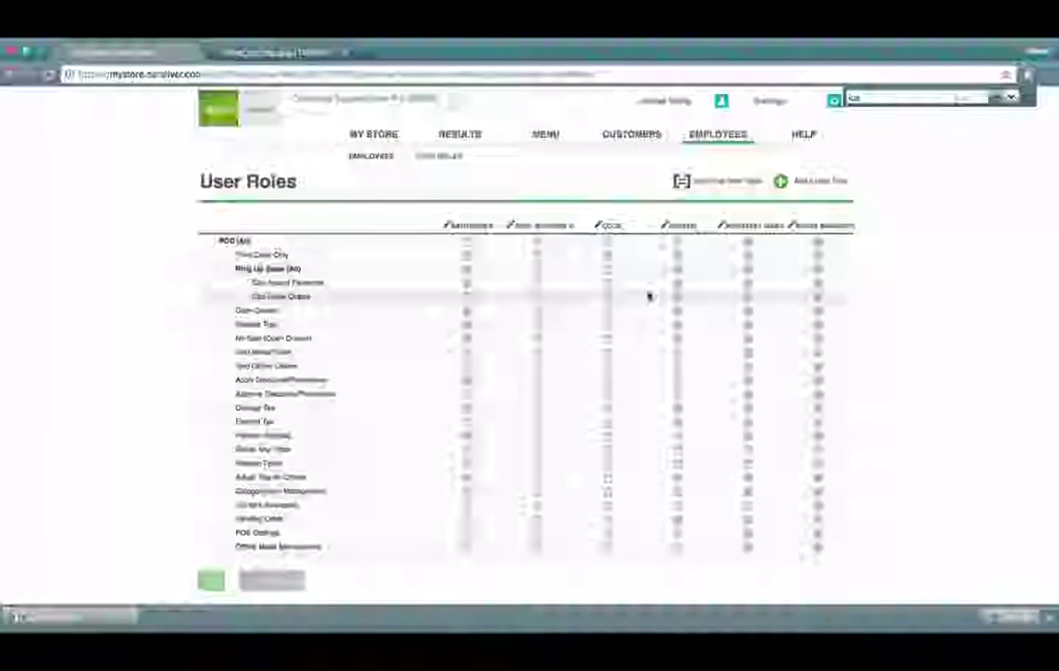
Step: Toggle the Time Clock Only permission for the second role and examine the POS and back office permissions
click(539, 260)
scroll(538, 263, down, 1)
scroll(555, 366, up, 2)
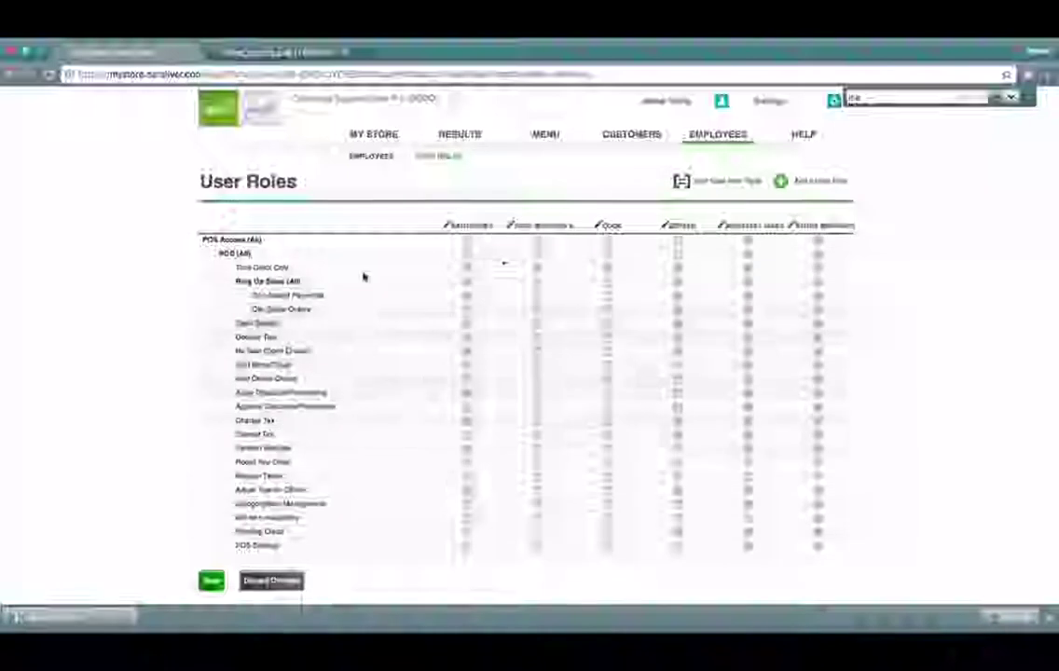
scroll(296, 381, down, 10)
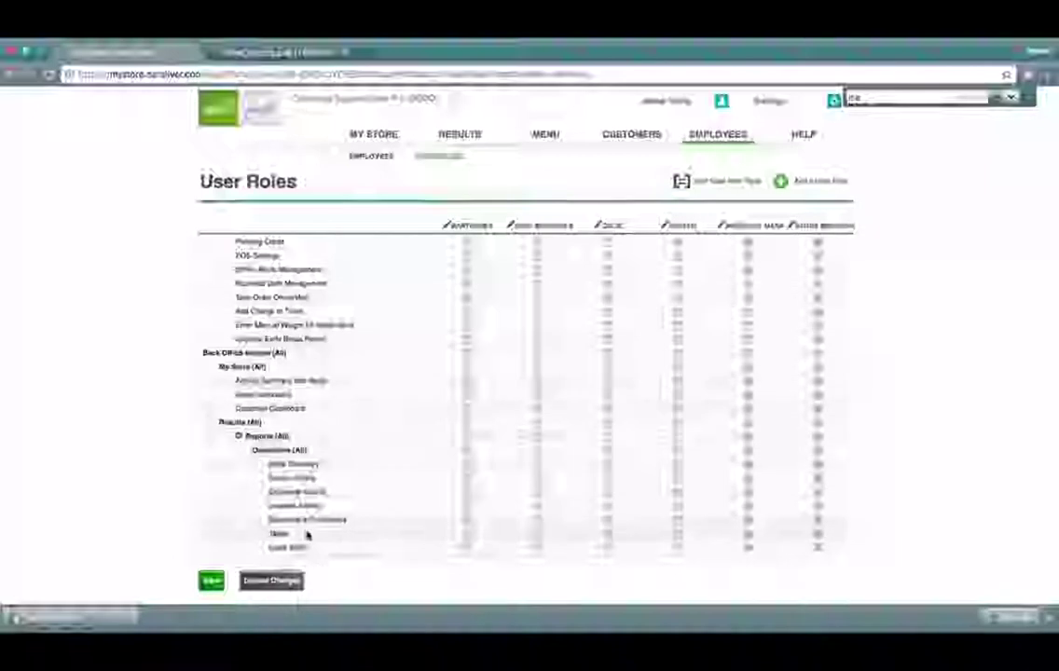
scroll(710, 394, up, 10)
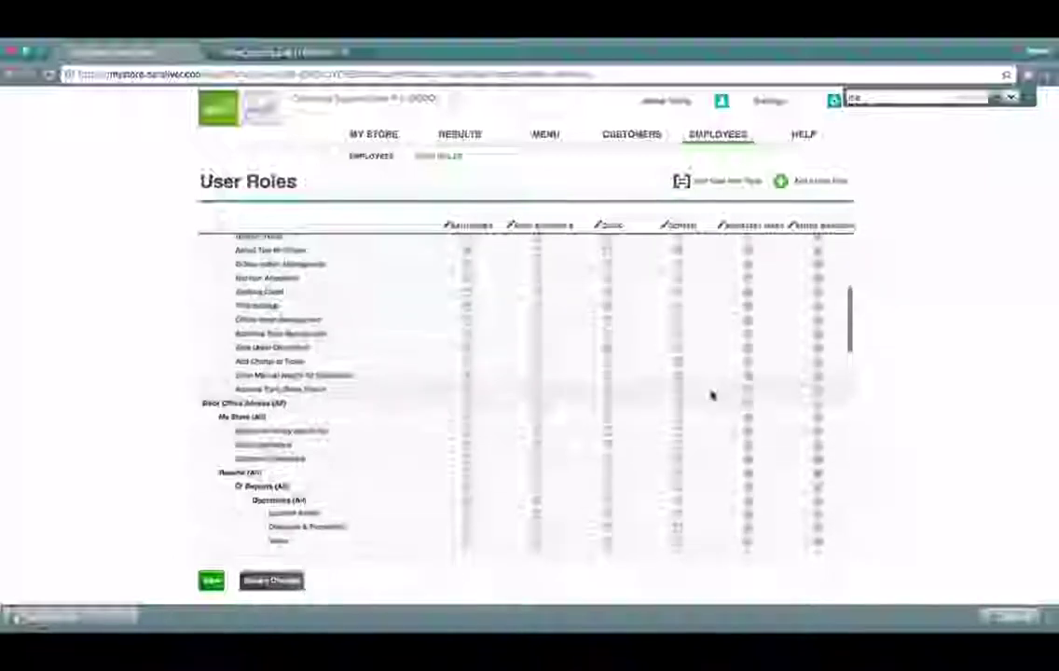
scroll(711, 394, down, 1)
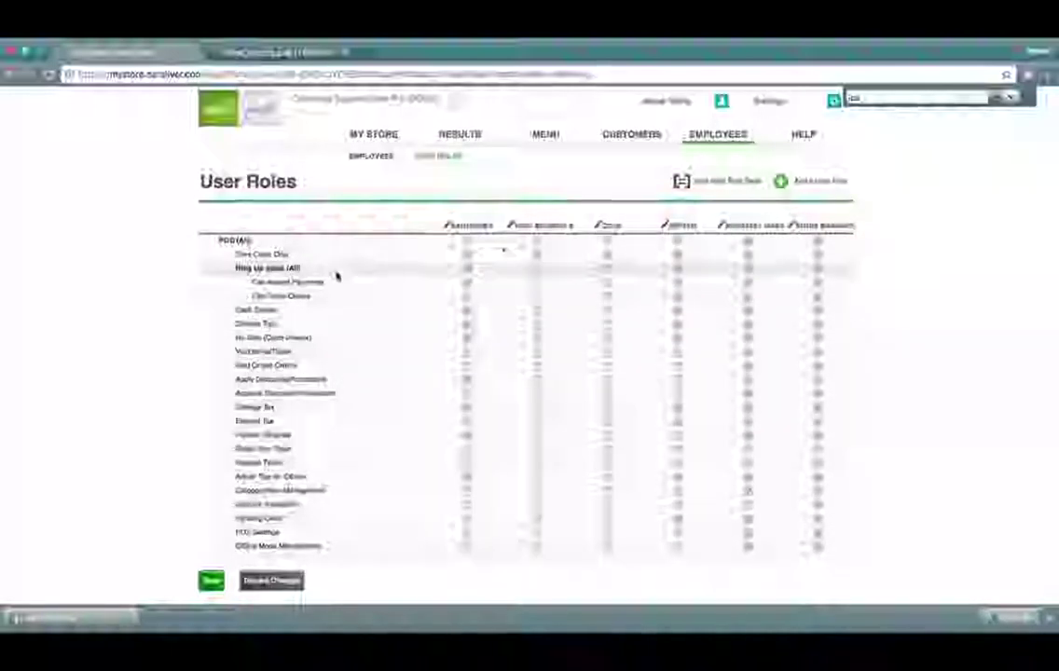
scroll(337, 280, down, 6)
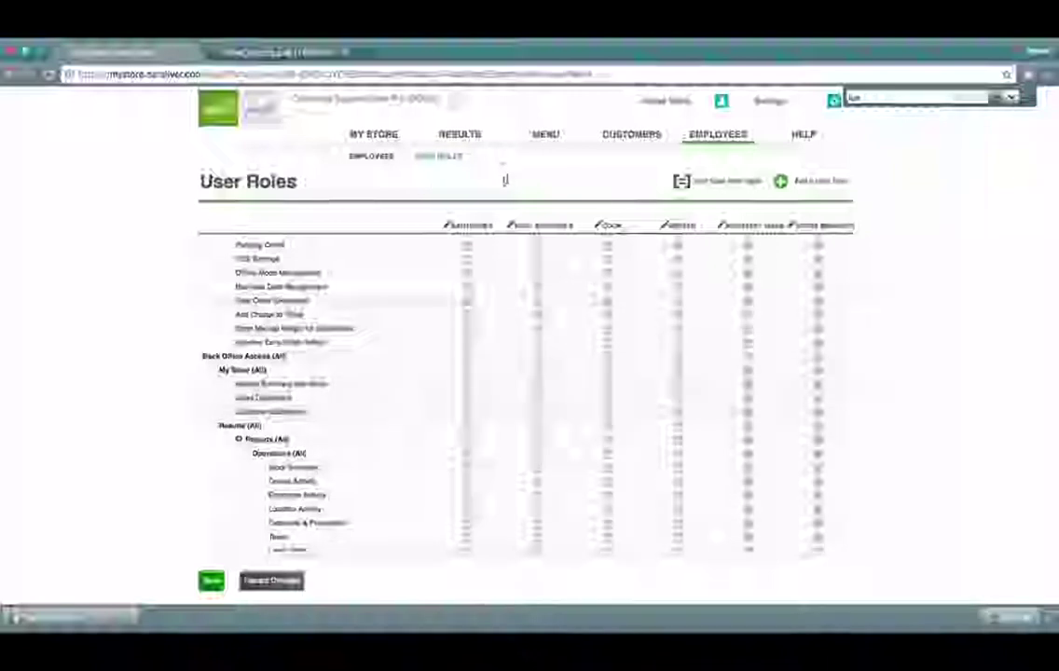
Step: Go to the Employees list without saving the user role changes and open the first employee's record
click(382, 159)
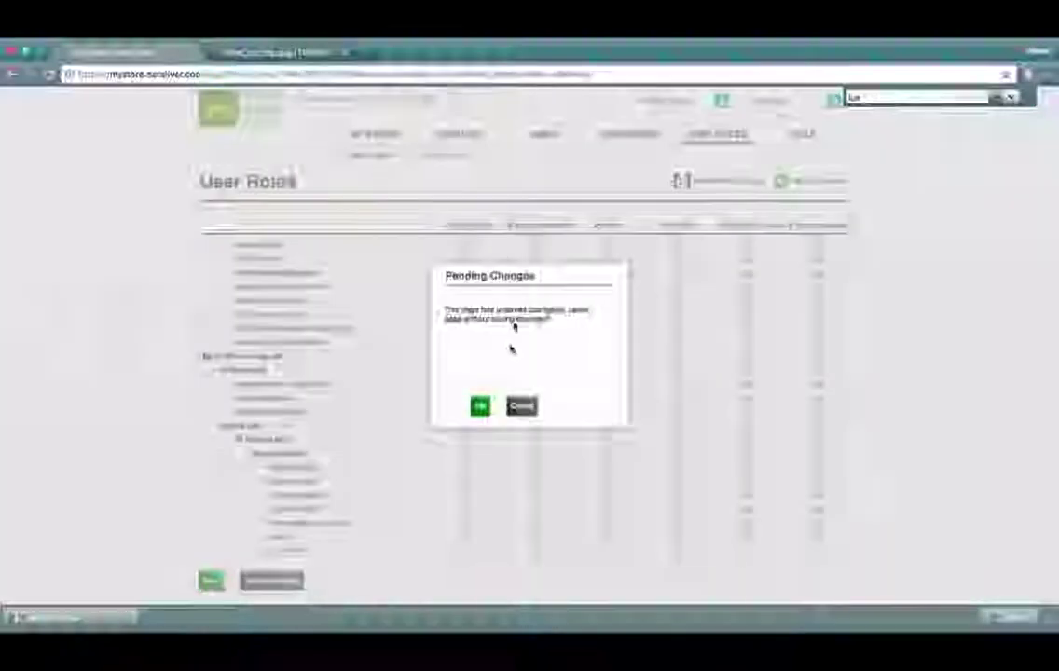
click(480, 407)
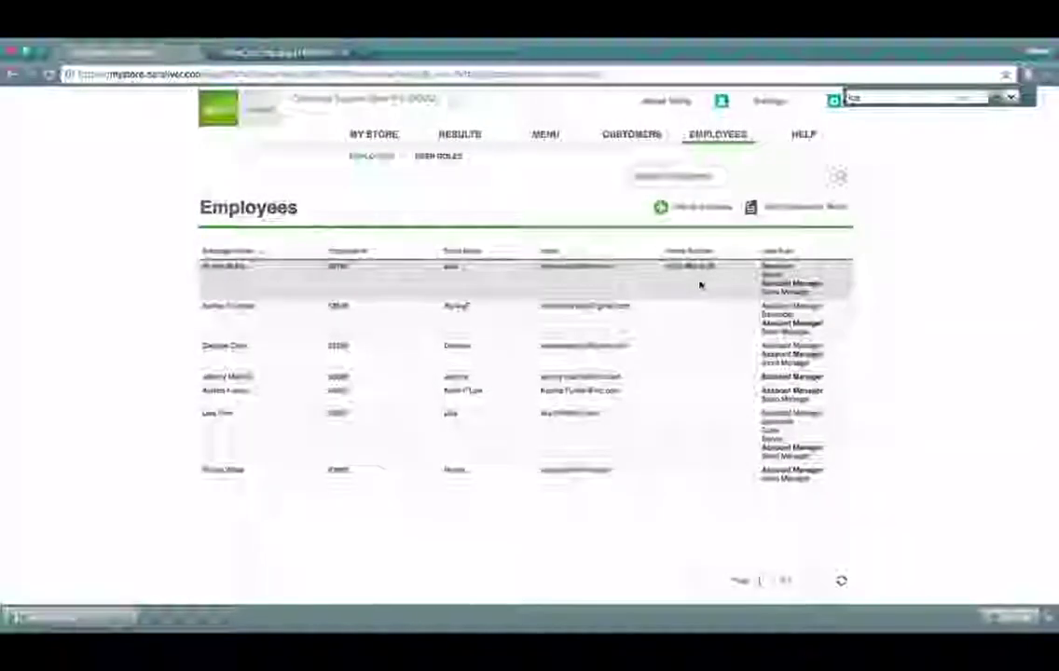
click(700, 285)
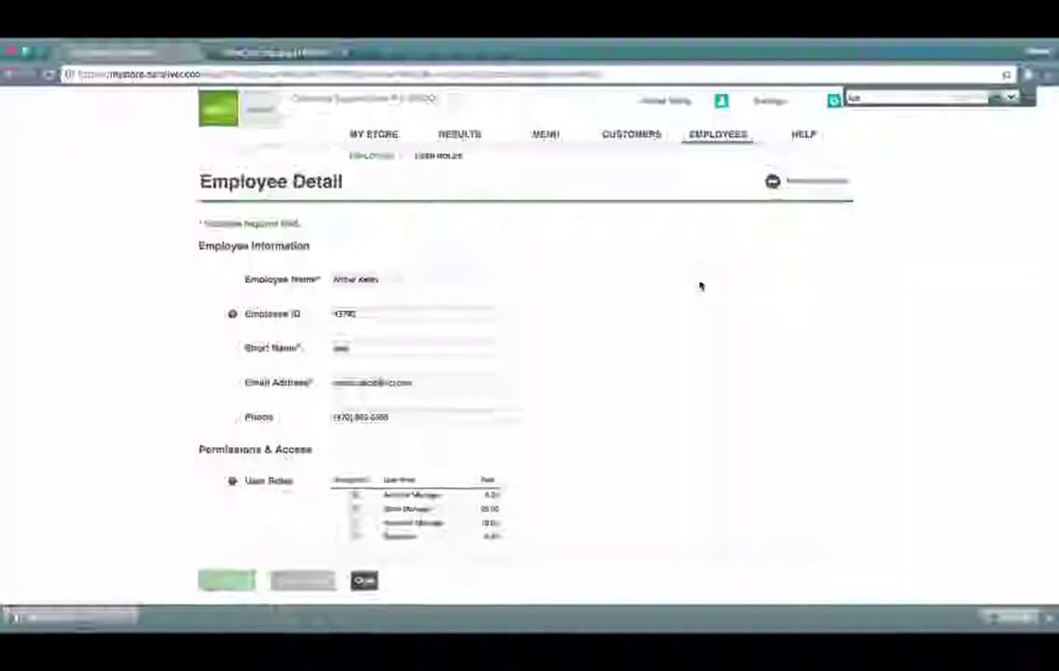
Step: Examine the employee's contact information, assigned user roles with pay rates, and login credentials
scroll(701, 299, down, 4)
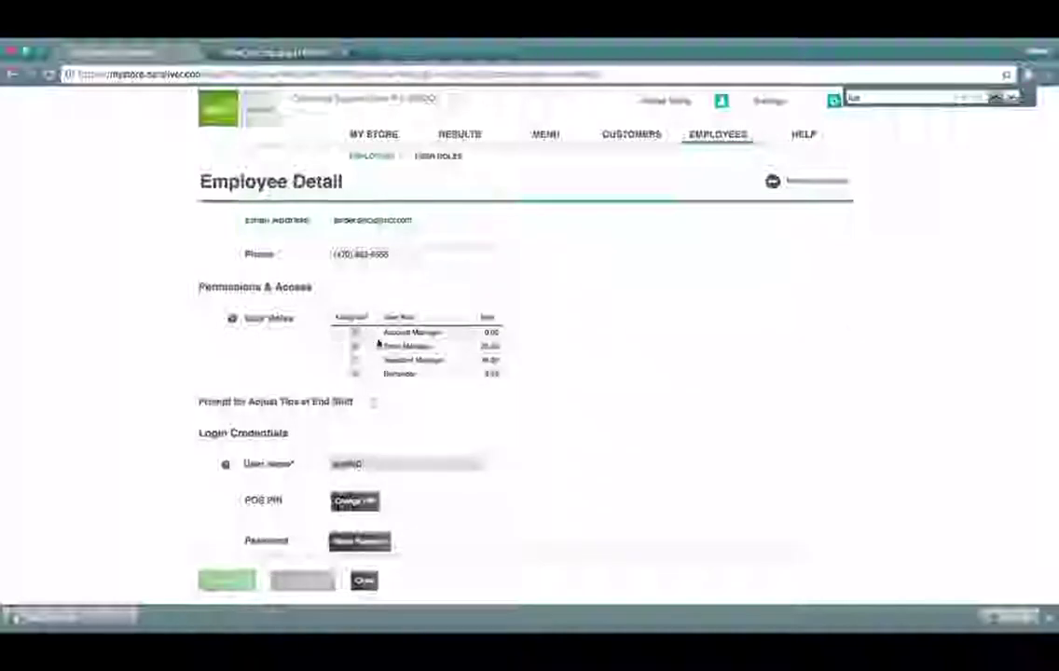
scroll(382, 361, down, 3)
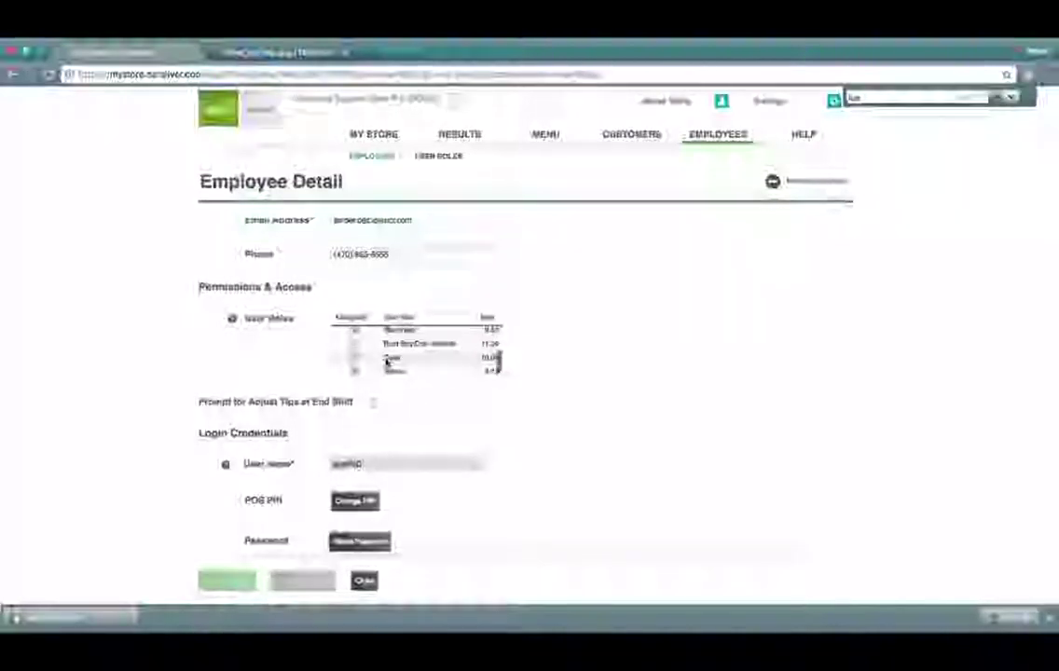
scroll(377, 370, up, 5)
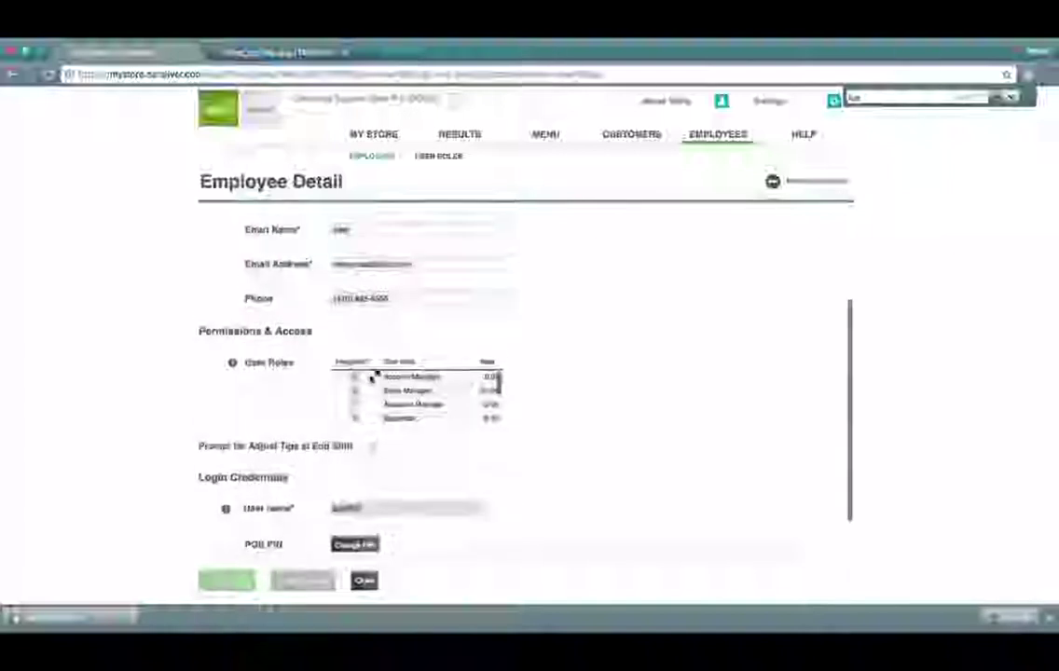
scroll(355, 390, up, 1)
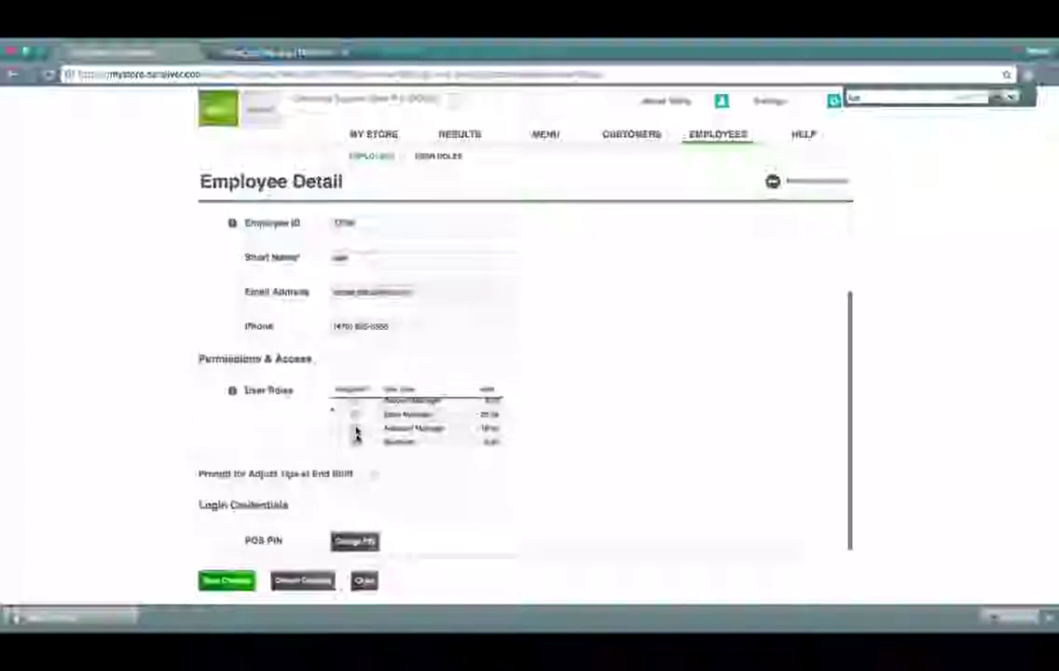
scroll(396, 427, down, 3)
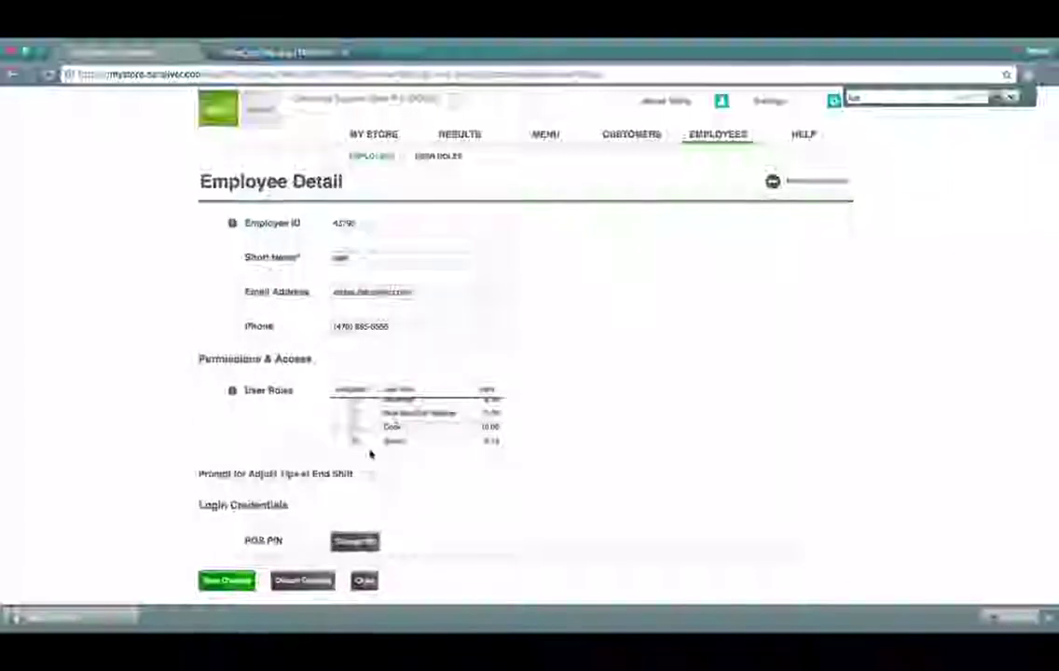
scroll(477, 461, up, 3)
scroll(363, 524, down, 3)
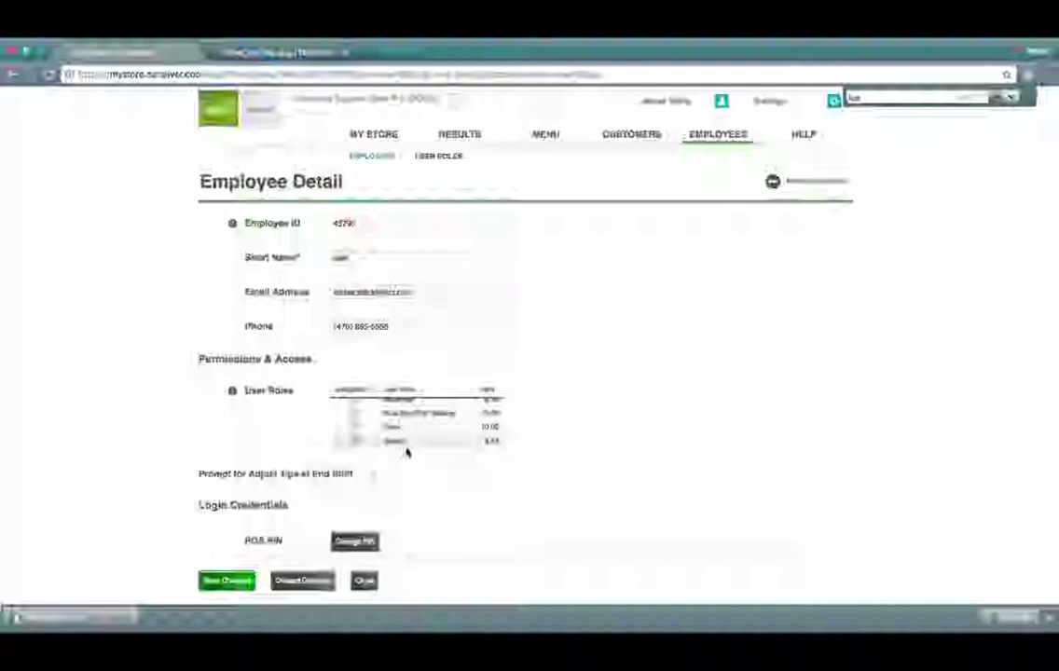
scroll(415, 440, up, 3)
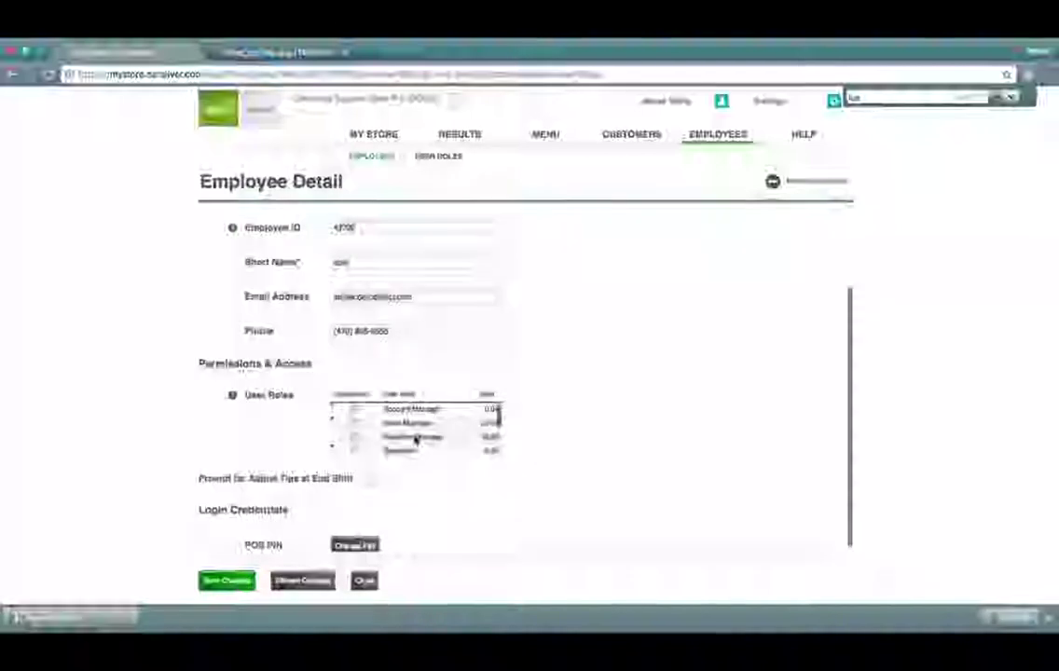
Step: Toggle a role assignment for the employee and review the roles and login credentials
click(356, 447)
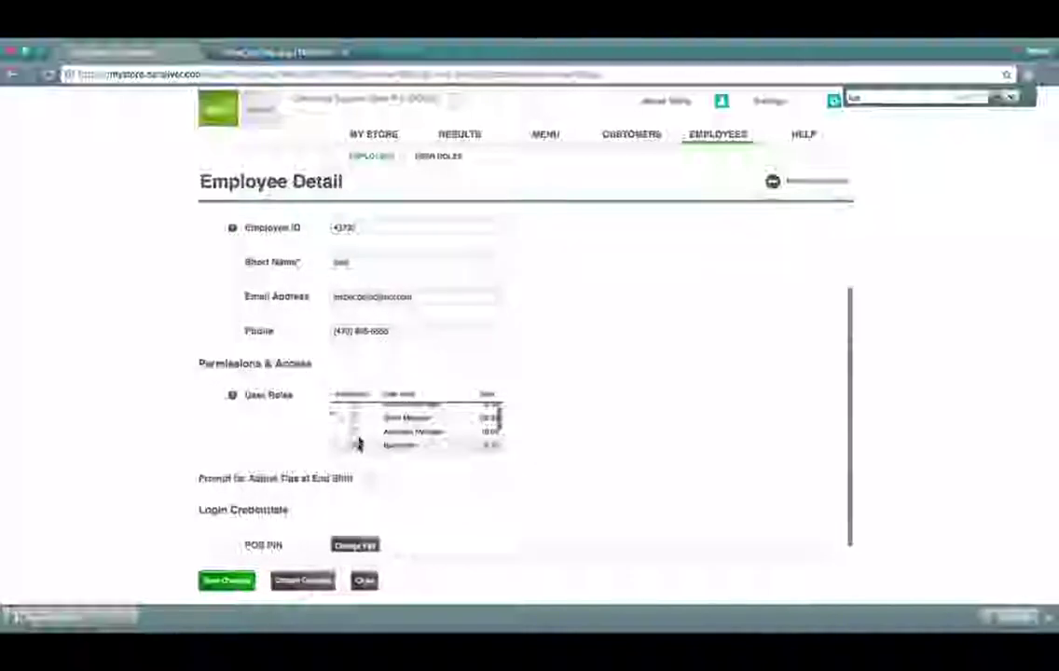
scroll(357, 438, up, 2)
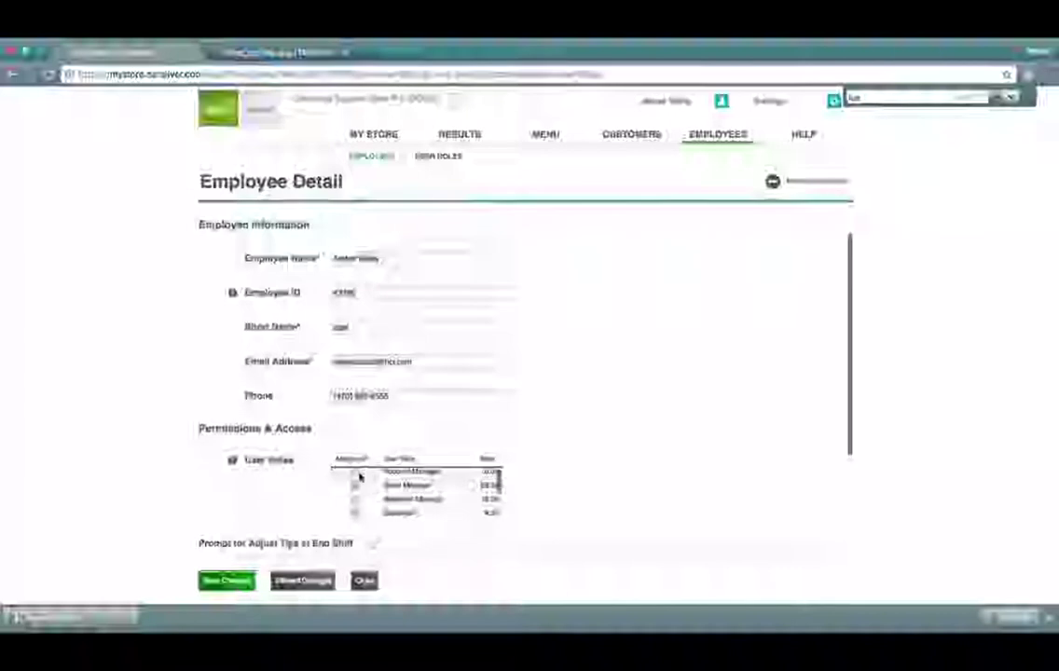
scroll(541, 471, down, 3)
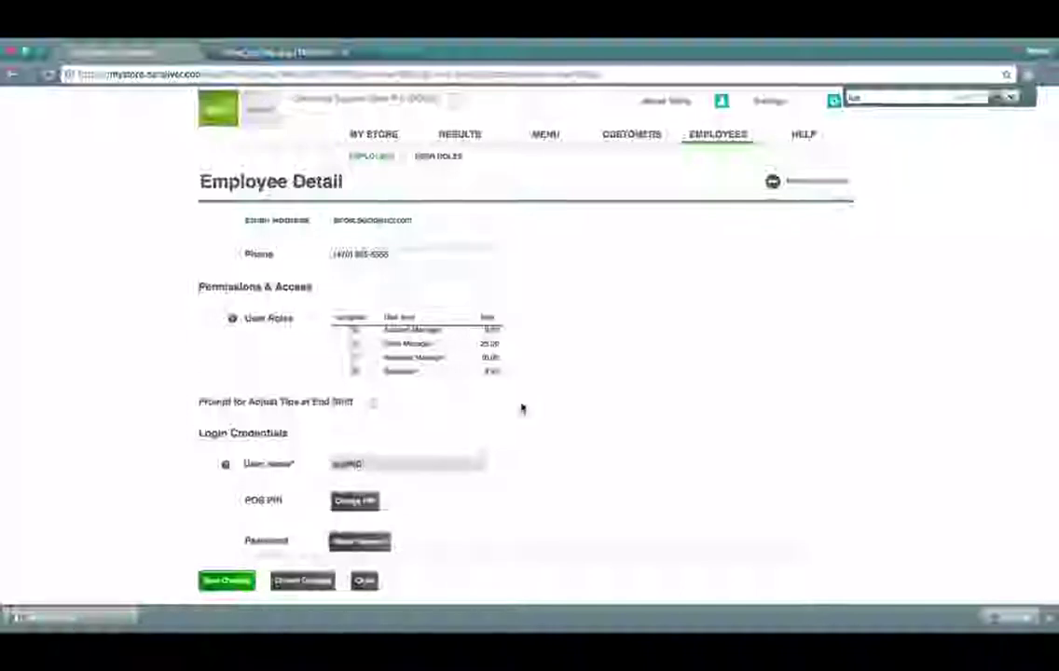
scroll(522, 410, up, 2)
scroll(489, 424, down, 1)
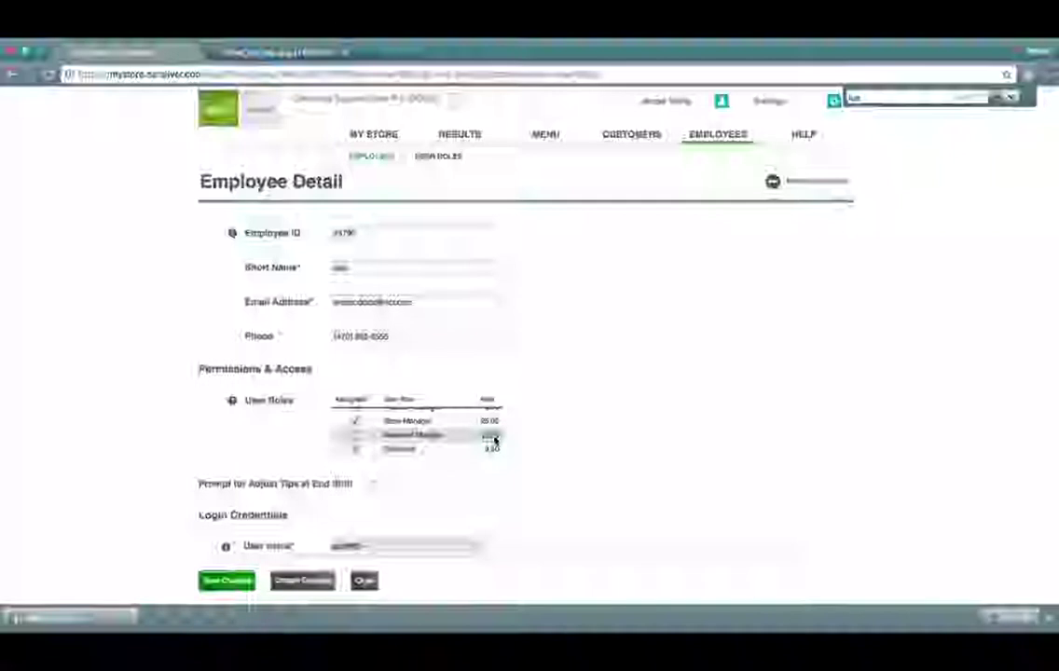
Step: Change the employee's Store Manager pay rate, and close the record discarding the changes
click(487, 423)
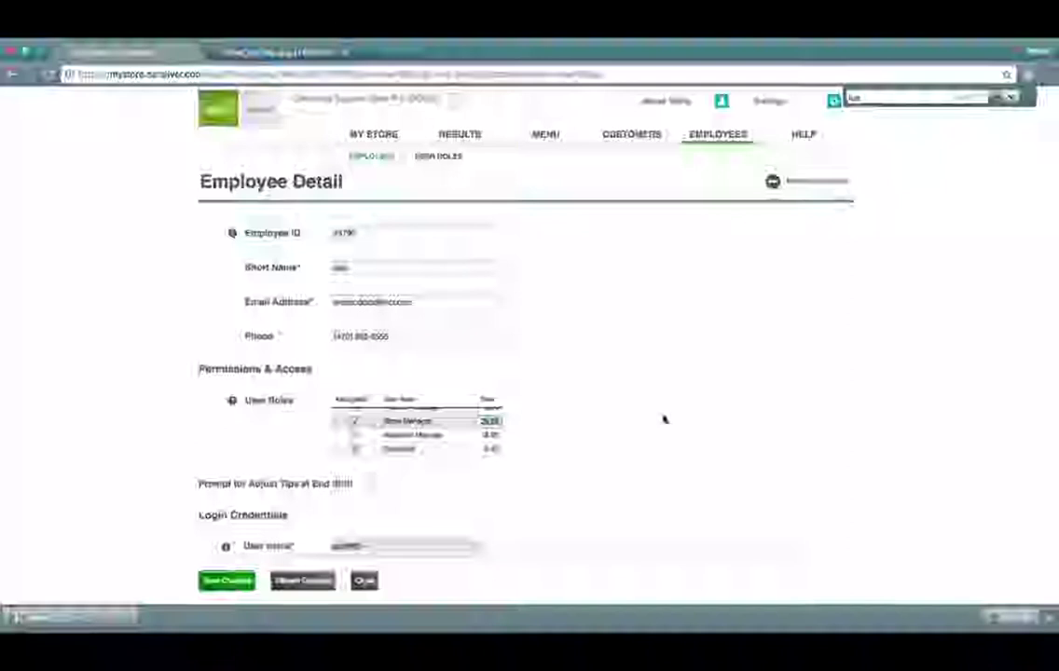
text(2.15)
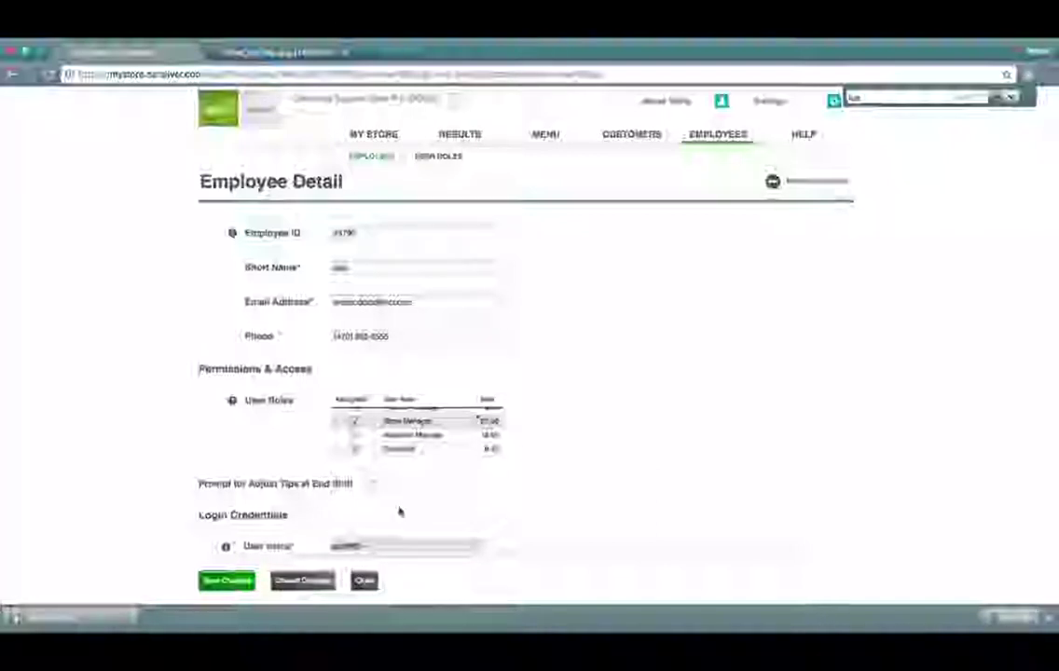
click(365, 581)
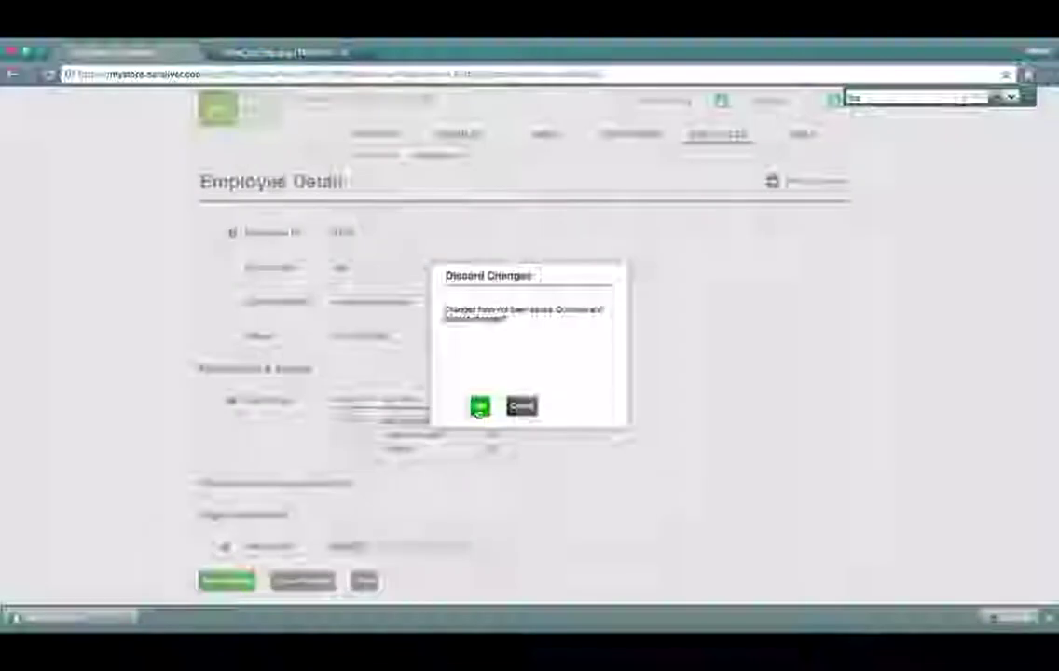
click(479, 408)
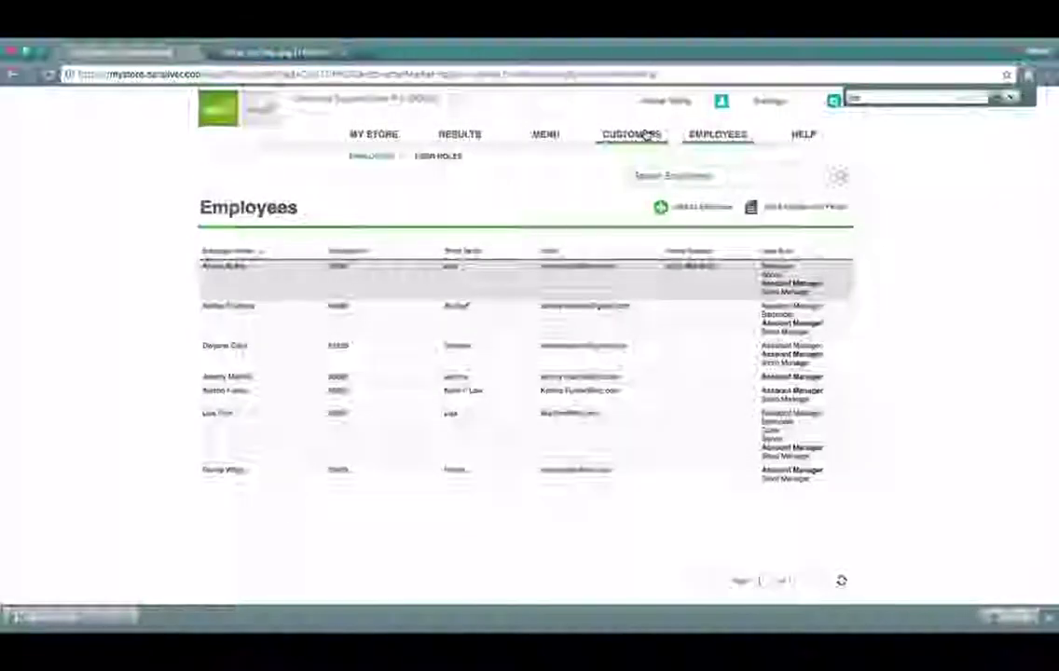
Step: Go to the Customers section, view the Social Sharing page, and return to Email Marketing
click(646, 137)
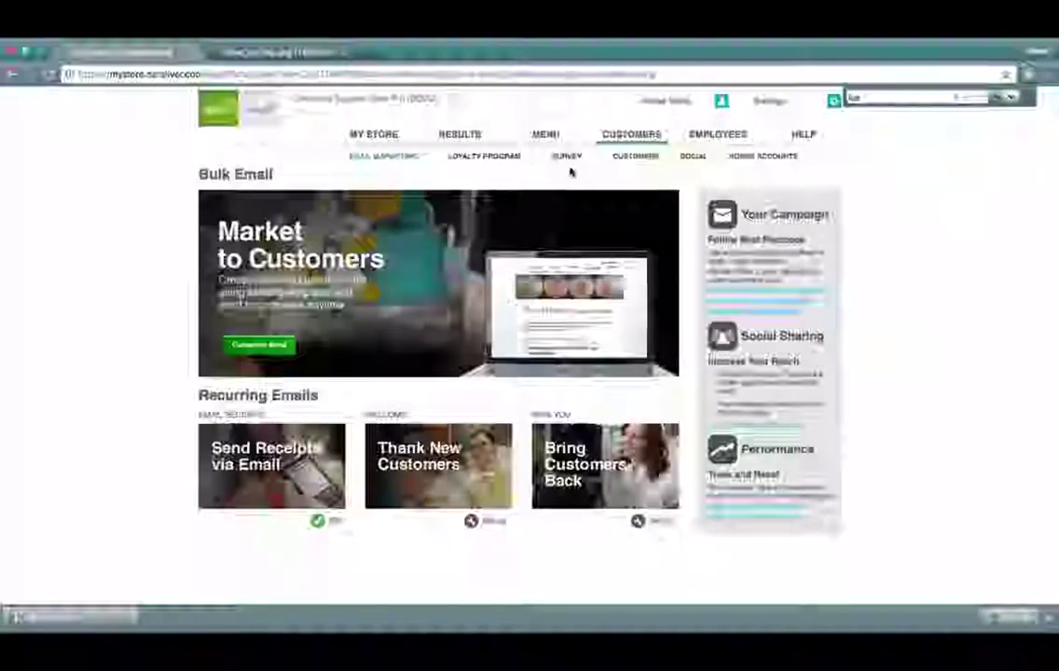
click(637, 157)
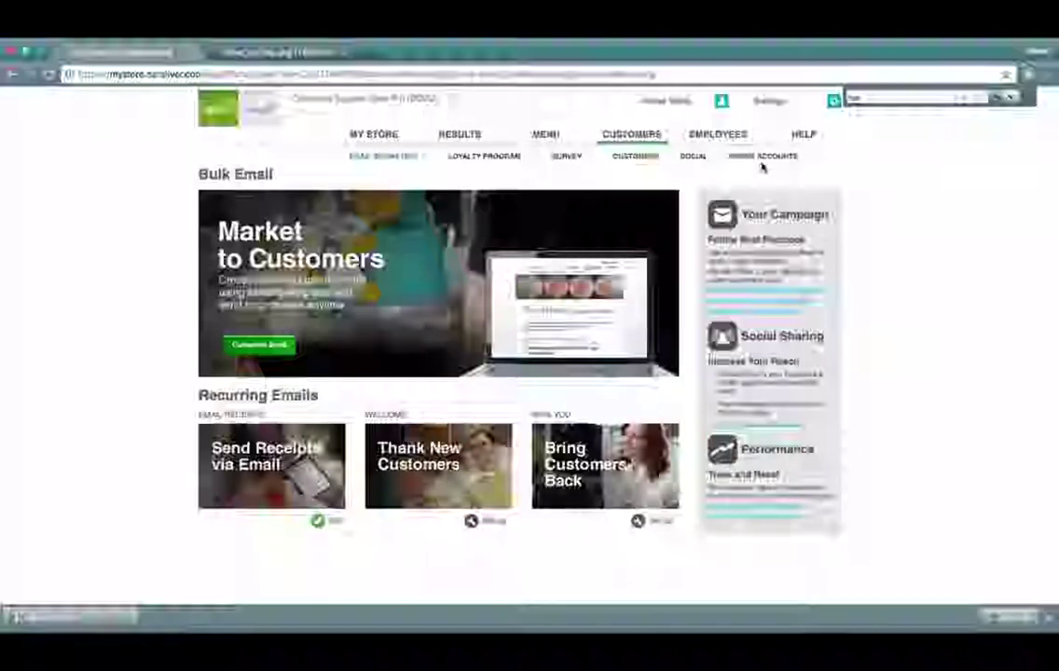
click(685, 159)
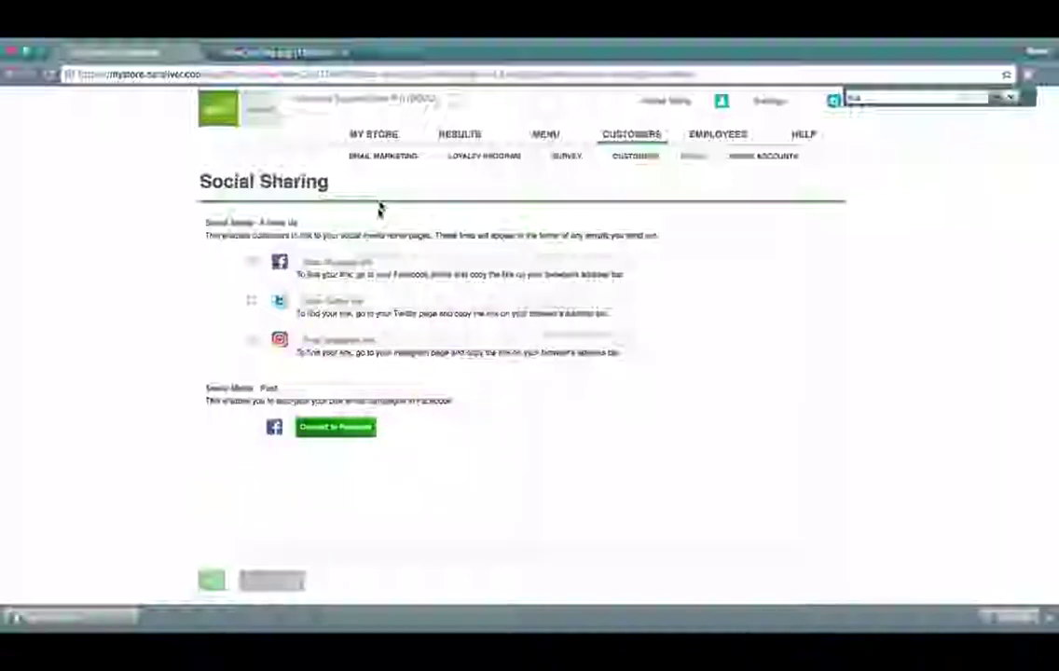
click(396, 158)
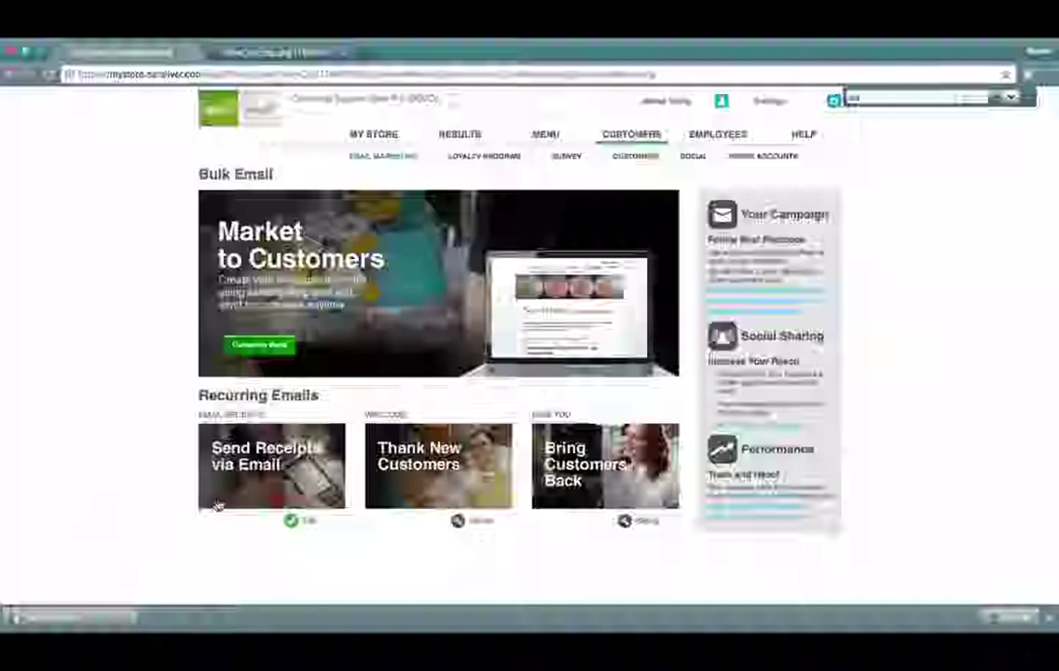
Step: Open the customizable bulk email and examine its image, welcome text and discount offer sections
click(296, 347)
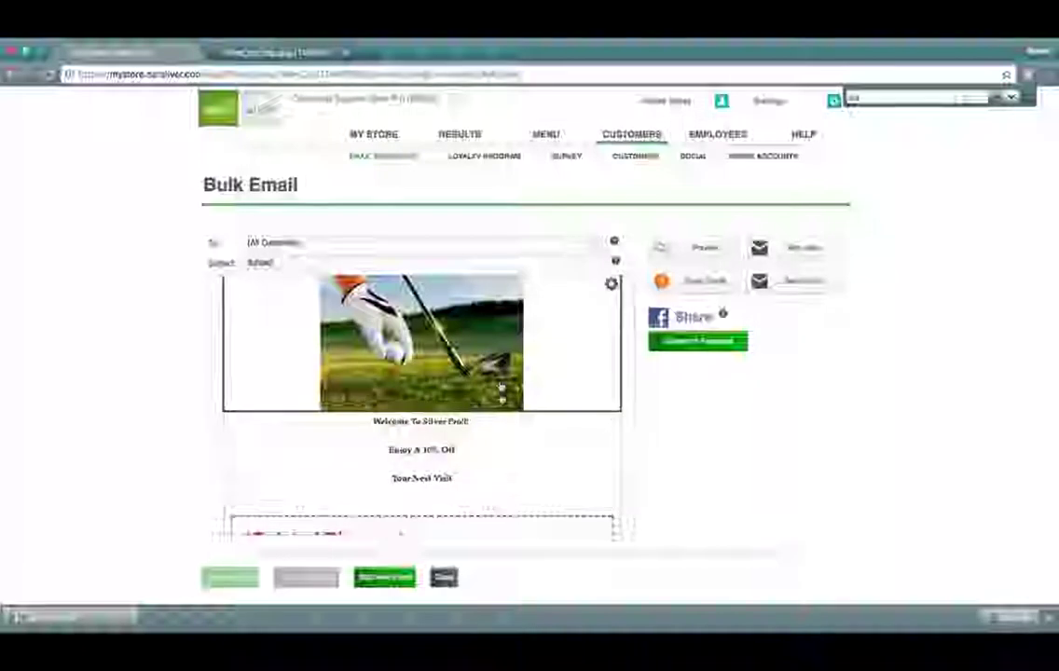
scroll(516, 478, down, 1)
scroll(516, 478, down, 1)
scroll(516, 478, up, 3)
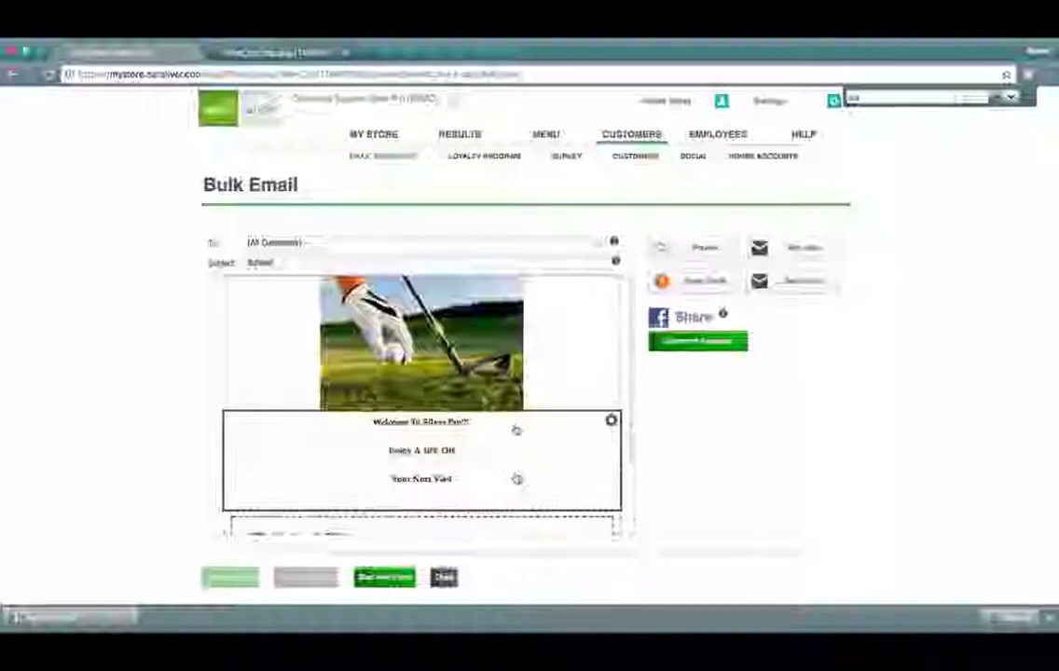
scroll(499, 360, up, 1)
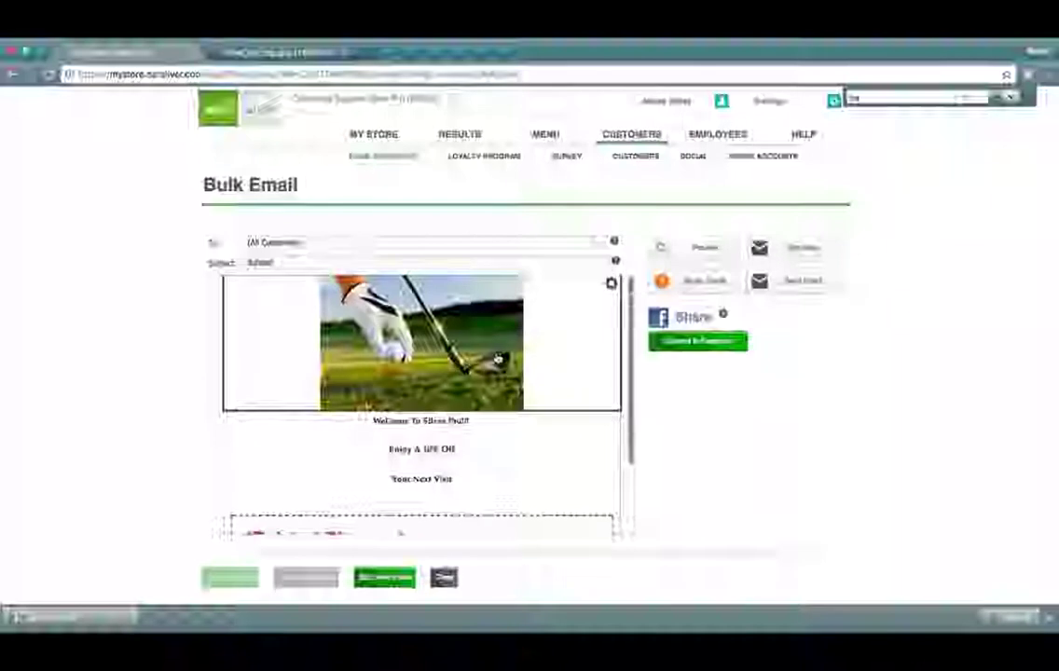
scroll(499, 360, down, 1)
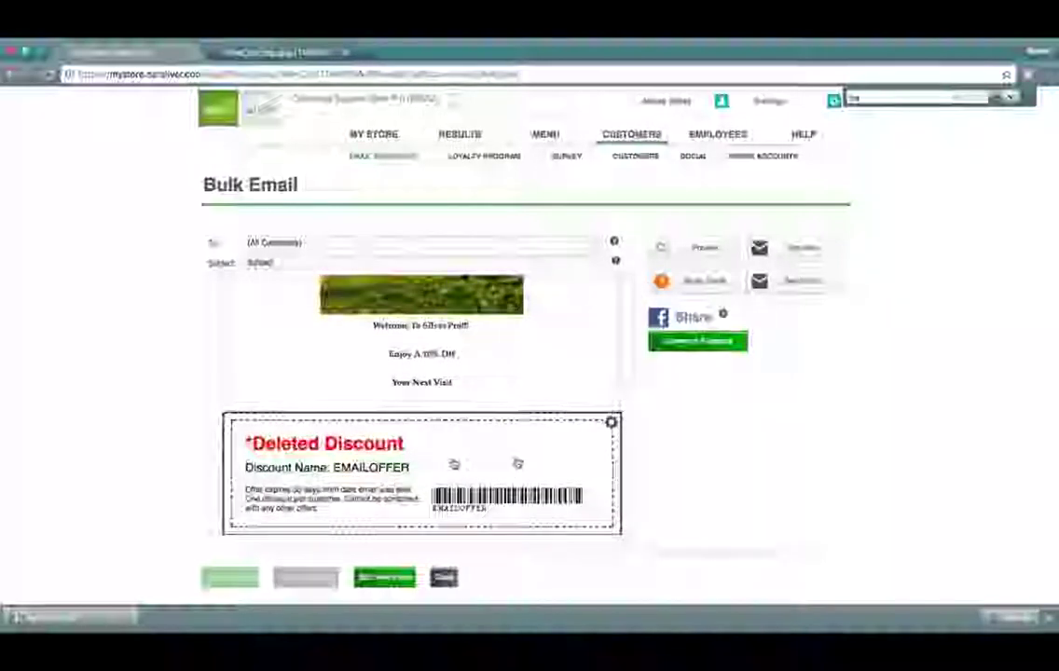
Step: Preview the bulk email through to its offer section and close the preview
click(671, 257)
scroll(631, 437, down, 3)
scroll(631, 437, up, 3)
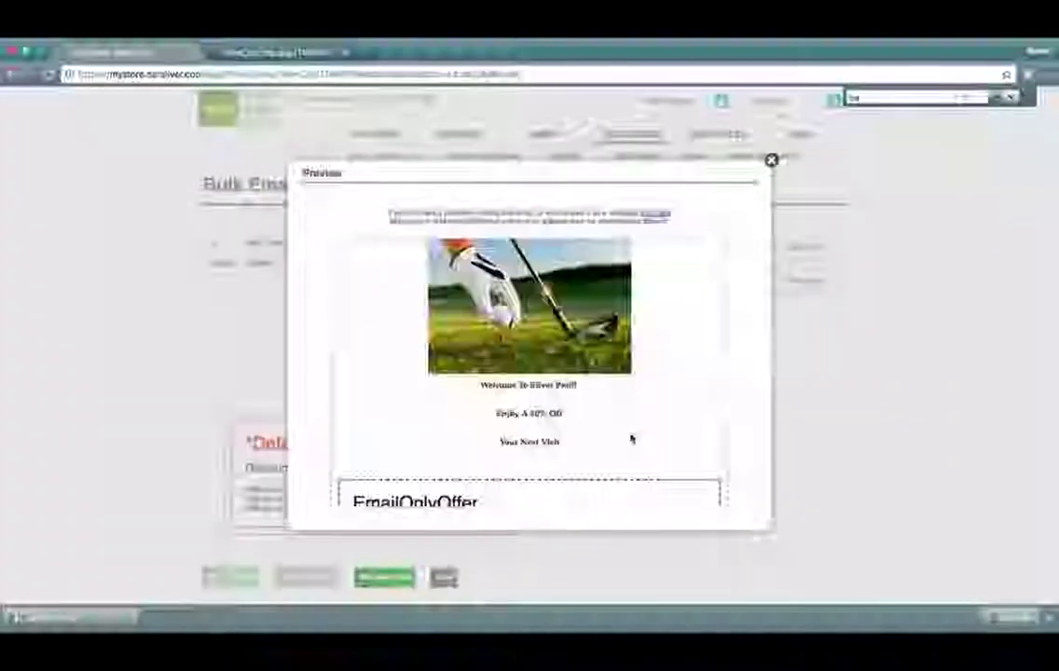
scroll(631, 437, down, 3)
click(771, 160)
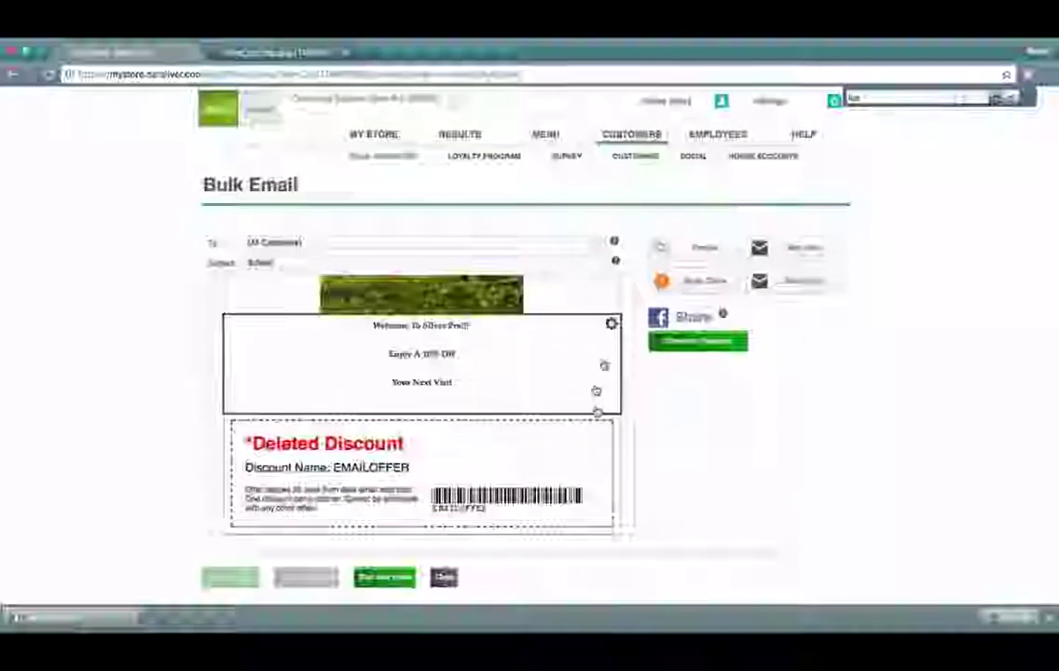
Step: Clear the EMAILOFFER discount from the bulk email's offer section and preview the message
click(611, 425)
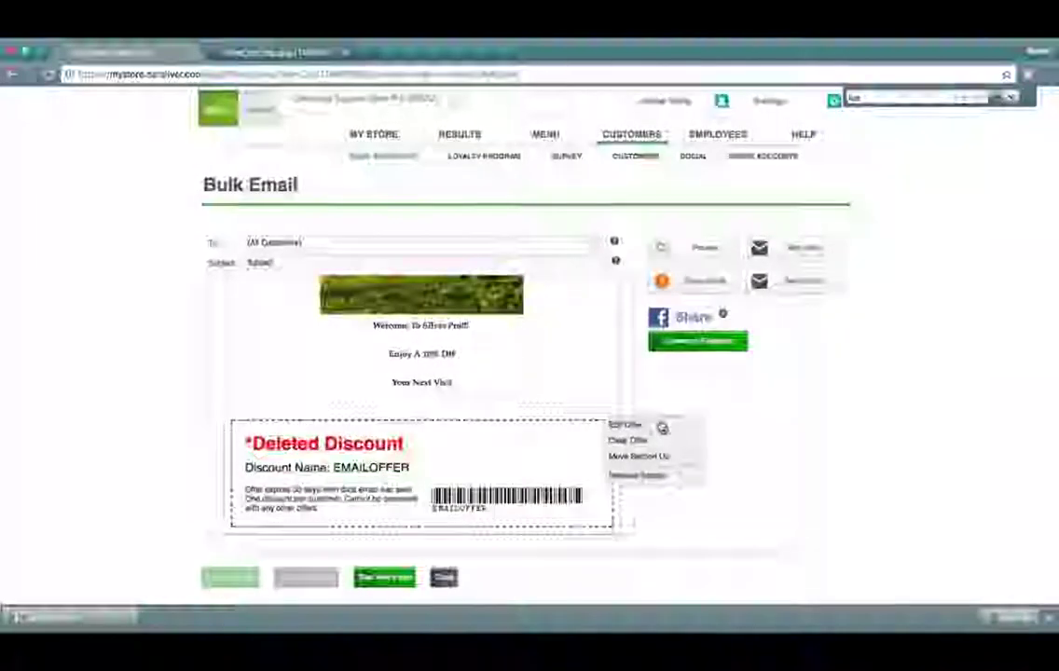
click(680, 444)
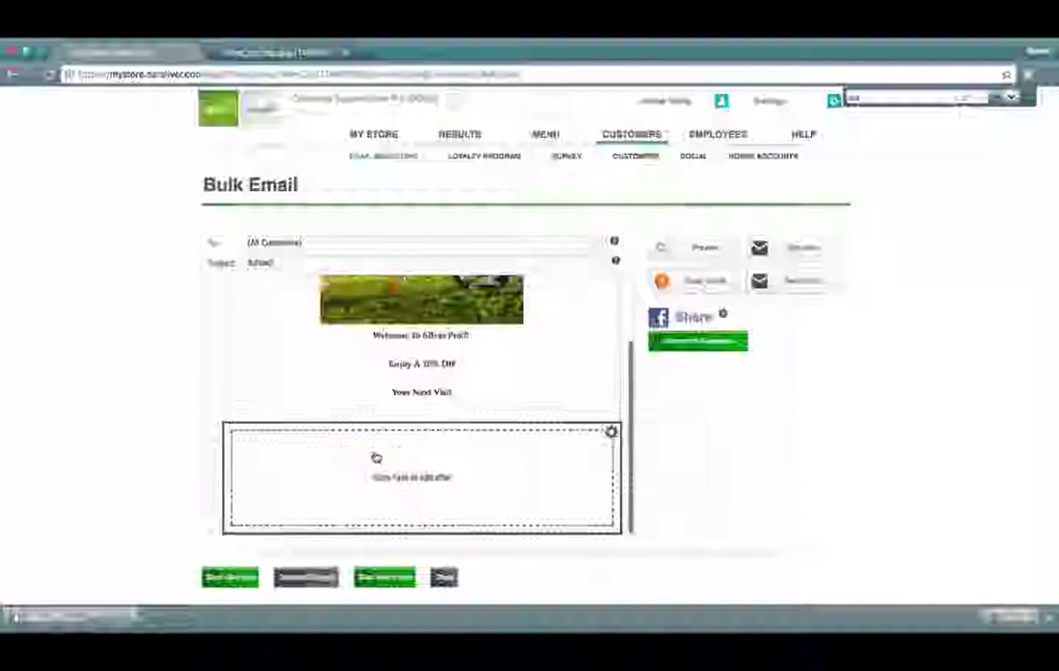
click(680, 252)
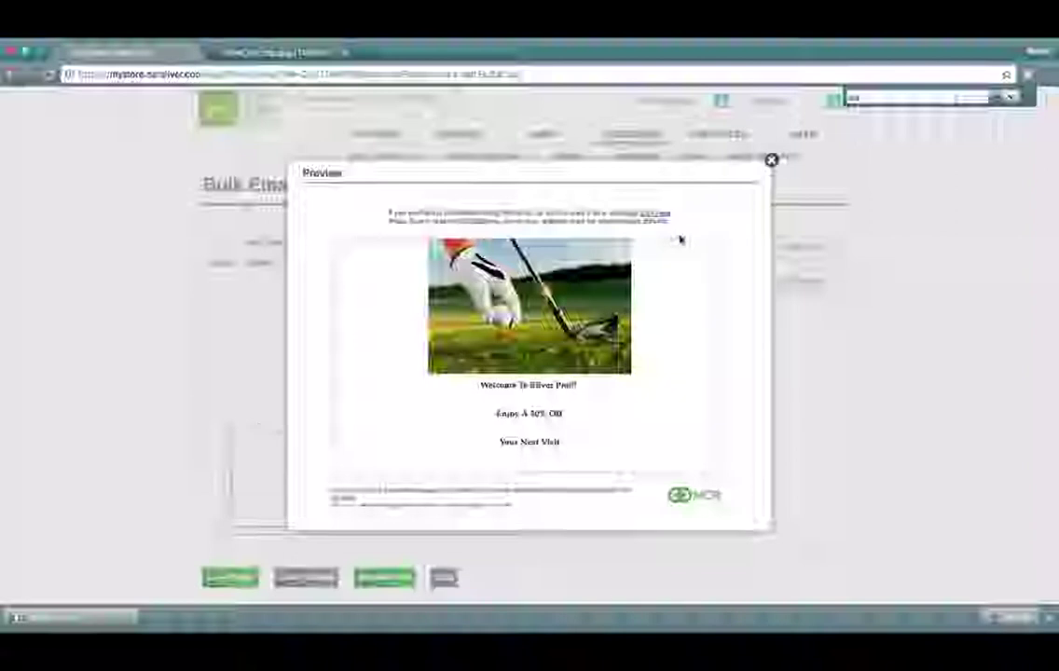
click(772, 161)
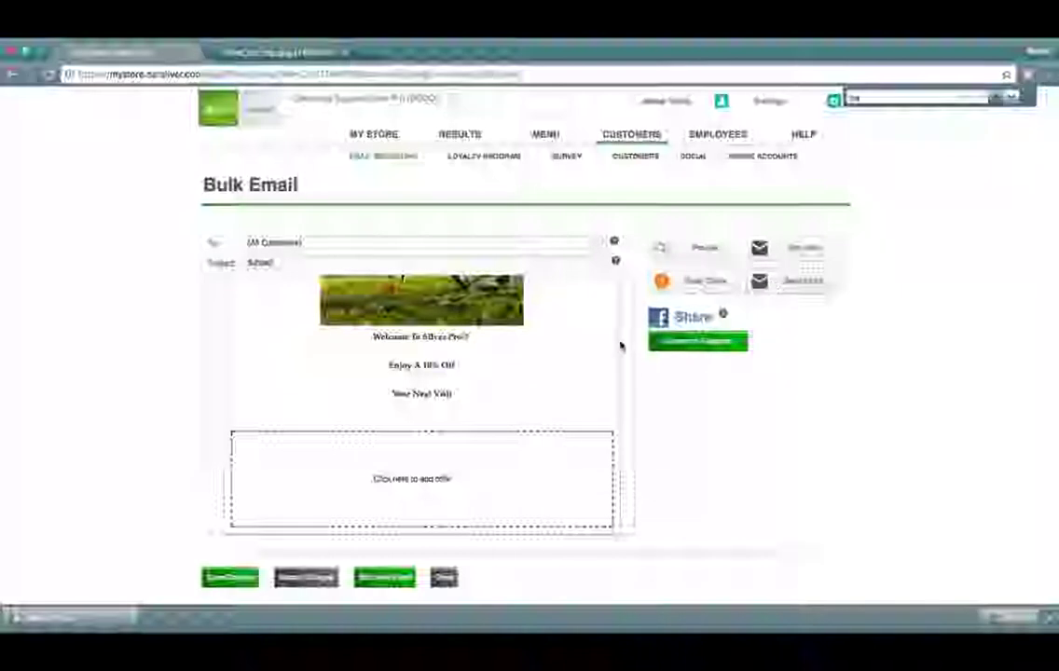
Step: Close the bulk email without saving and open the Send Receipts via Email template
click(444, 578)
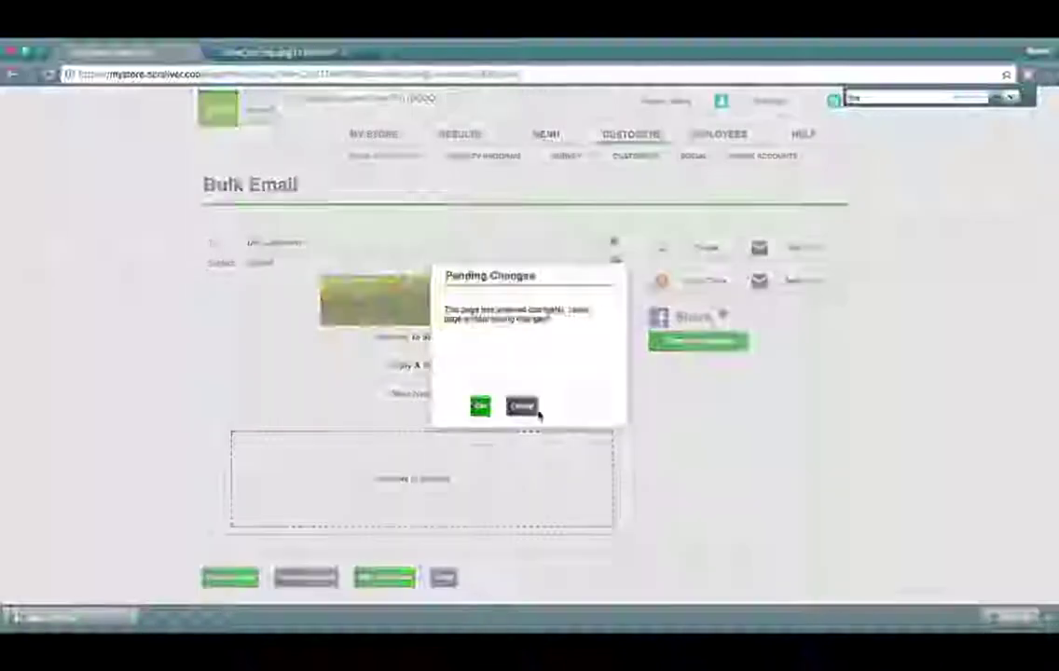
click(479, 408)
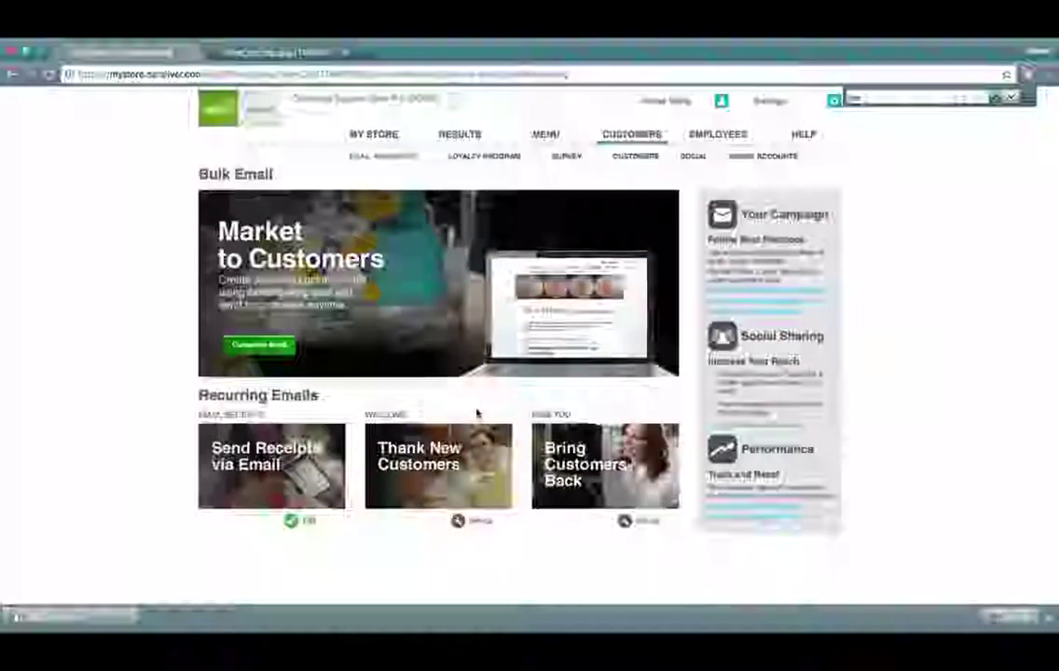
click(280, 454)
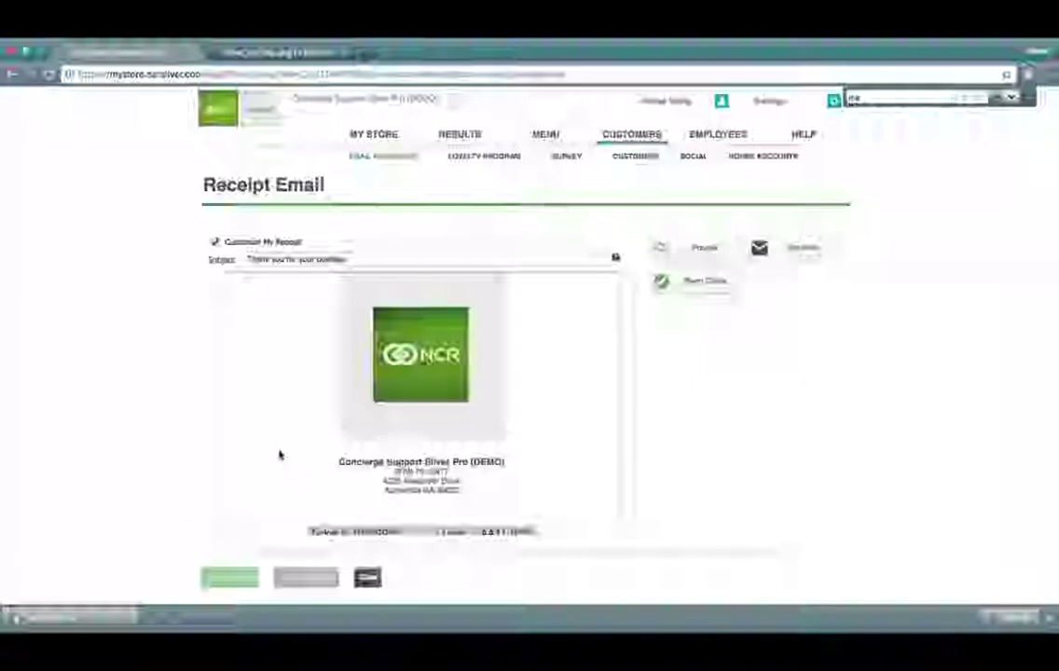
Step: Examine the link URL of the receipt email's logo image and close the template without saving changes
mouse_move(296, 343)
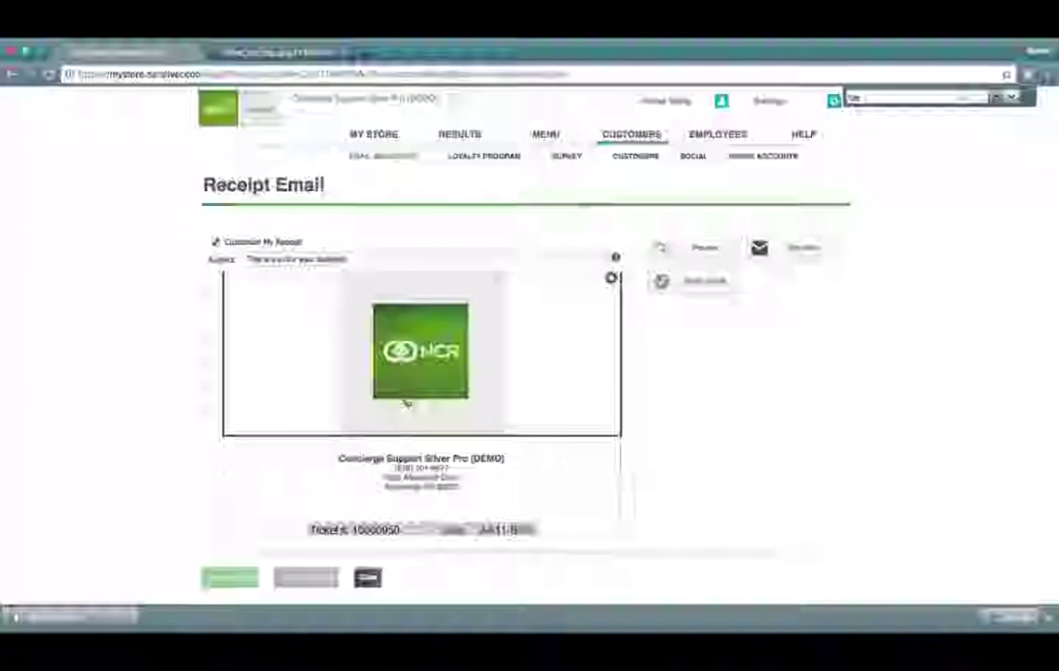
scroll(406, 403, down, 2)
scroll(407, 402, up, 2)
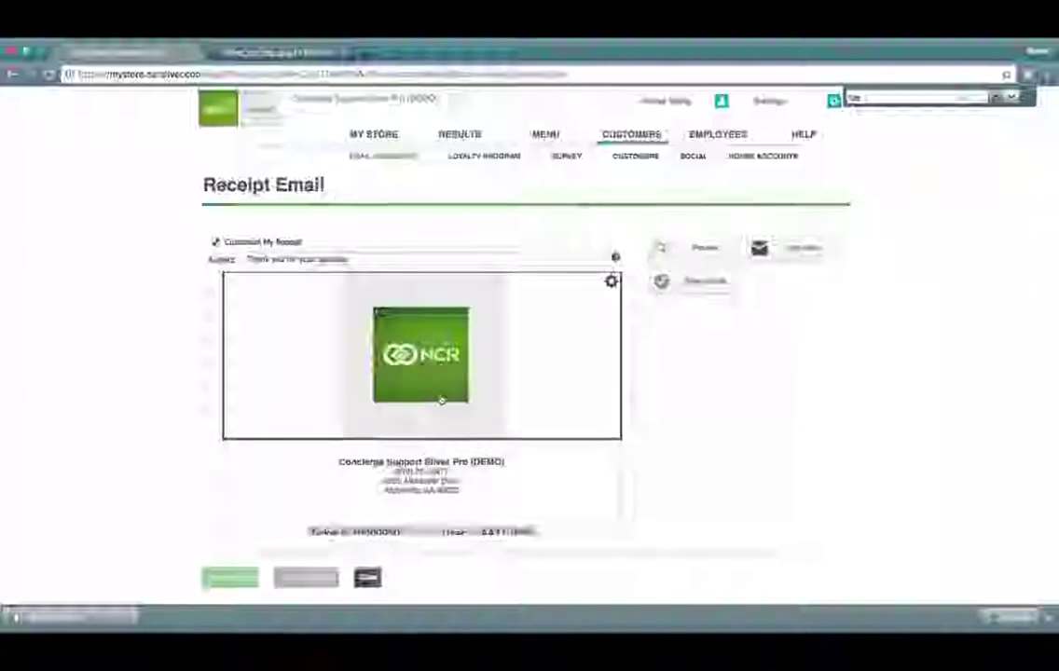
click(612, 282)
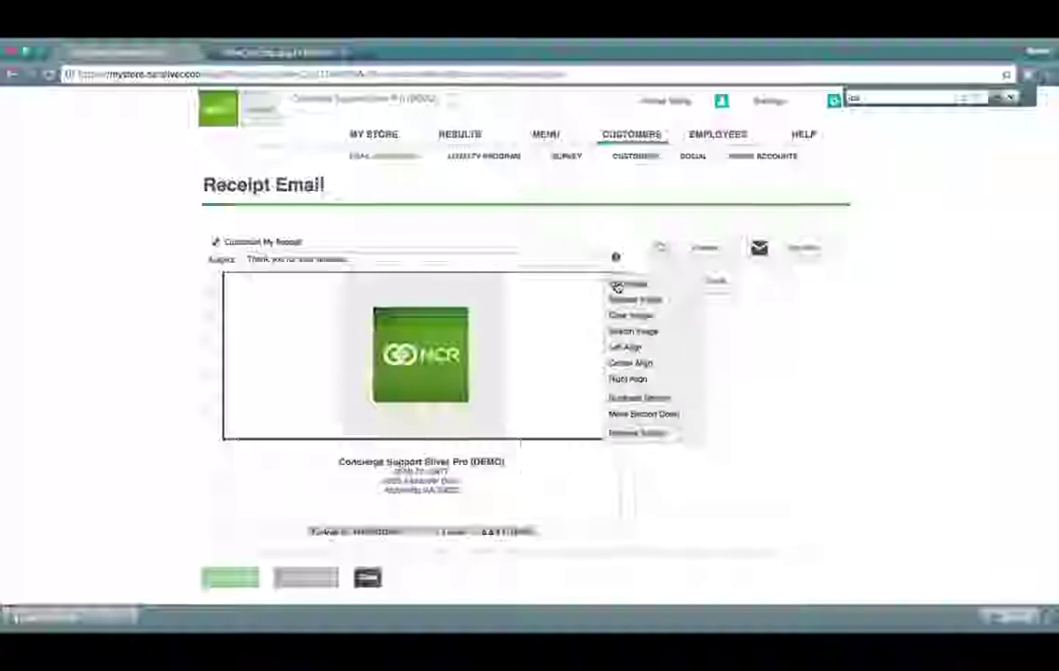
click(615, 290)
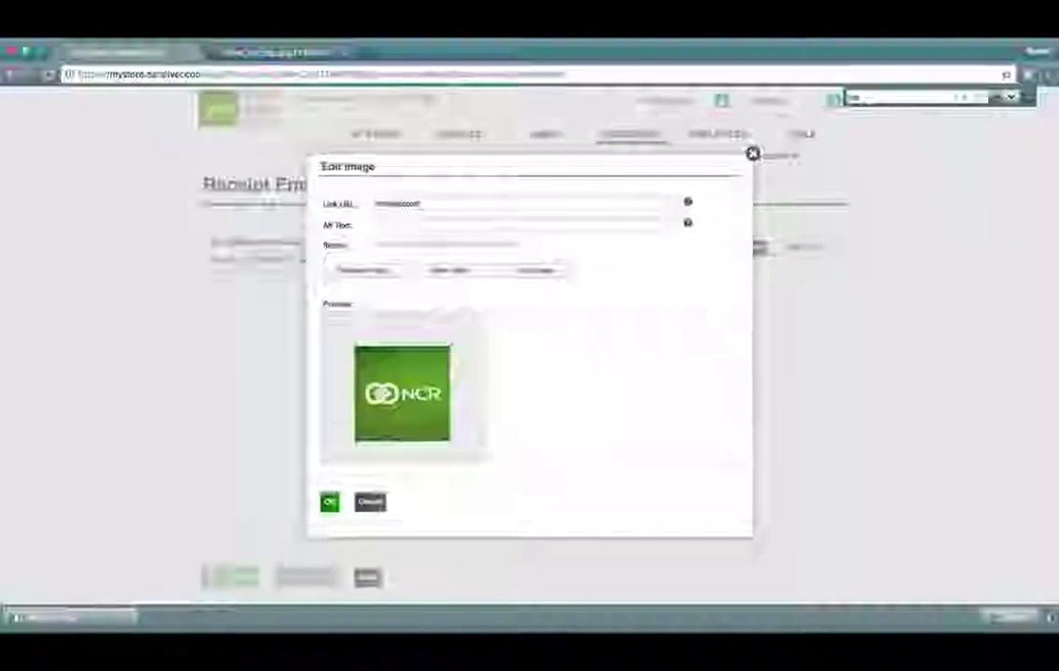
drag(436, 203, 331, 205)
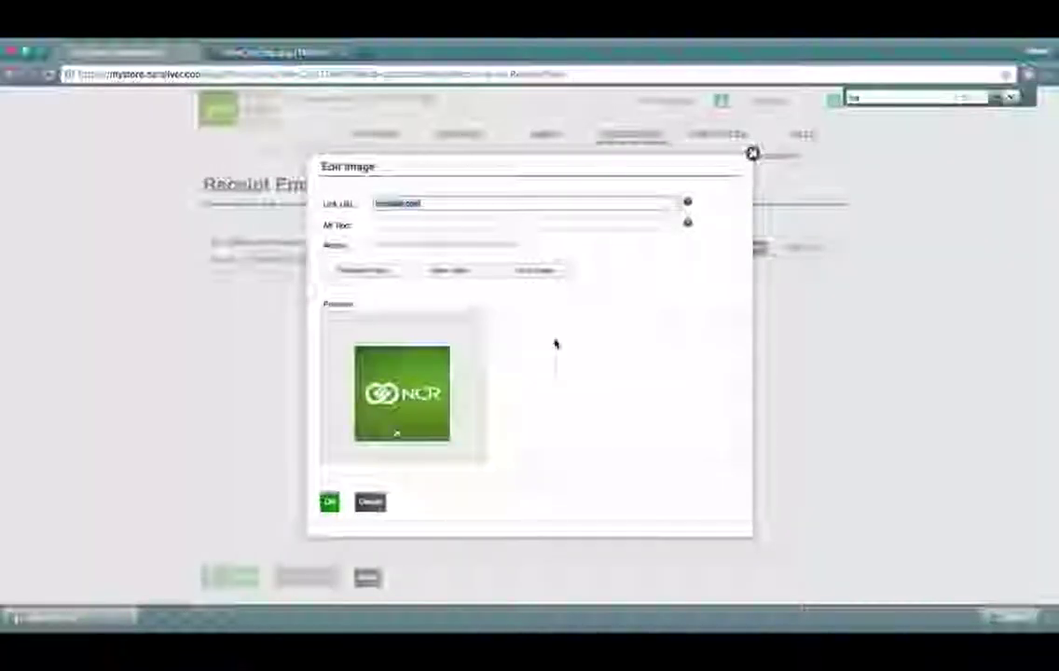
click(325, 504)
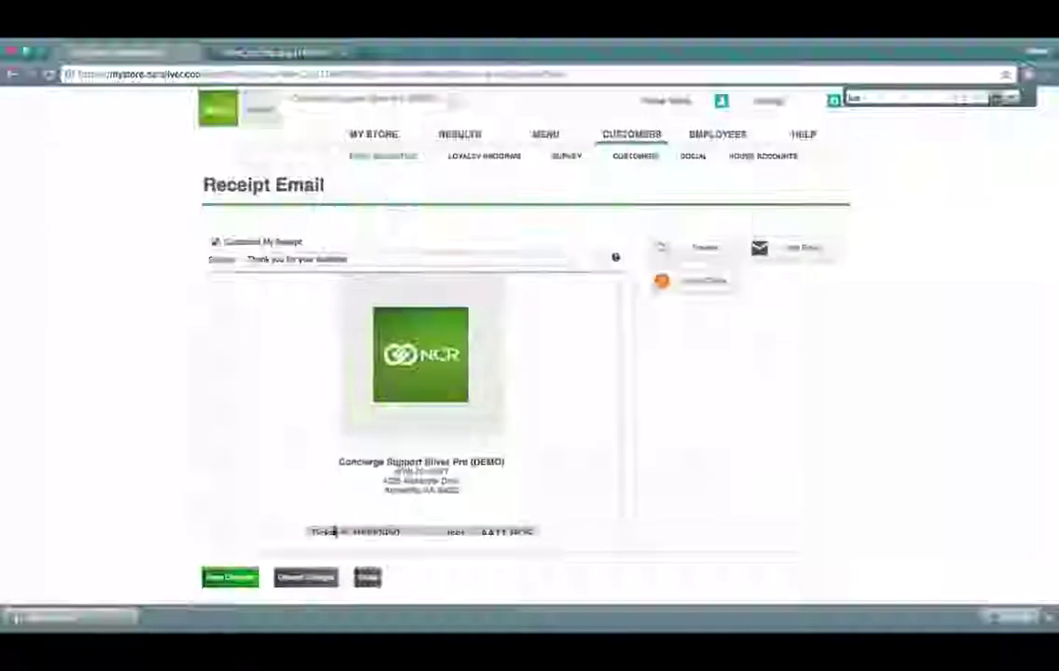
click(367, 578)
click(478, 406)
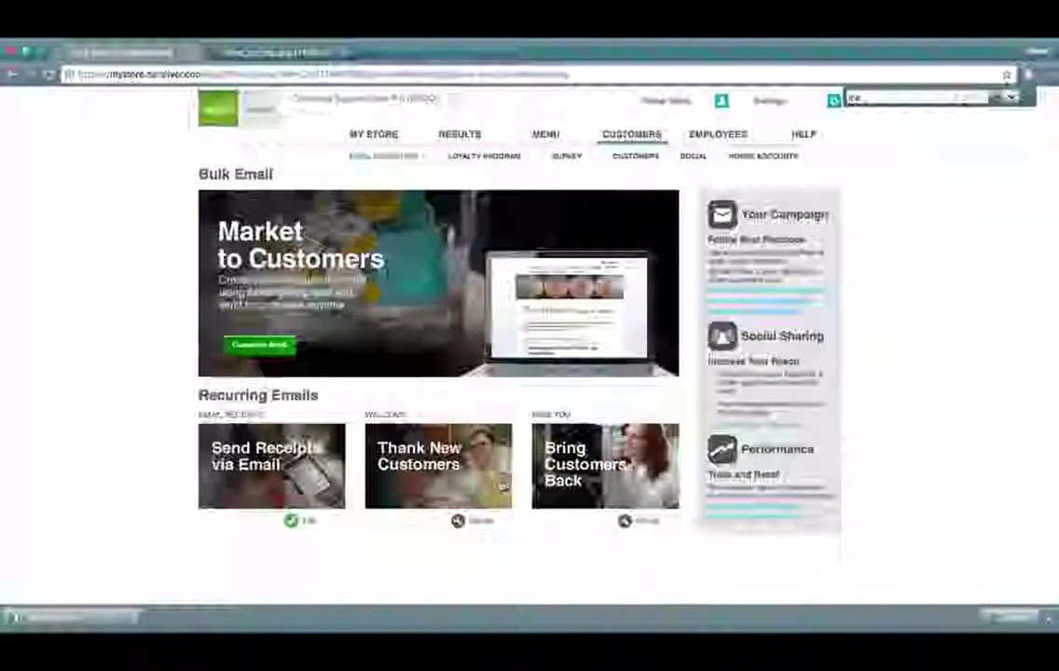
Step: View the Thank New Customers welcome email and the Bring Customers Back email templates, closing each one
click(497, 486)
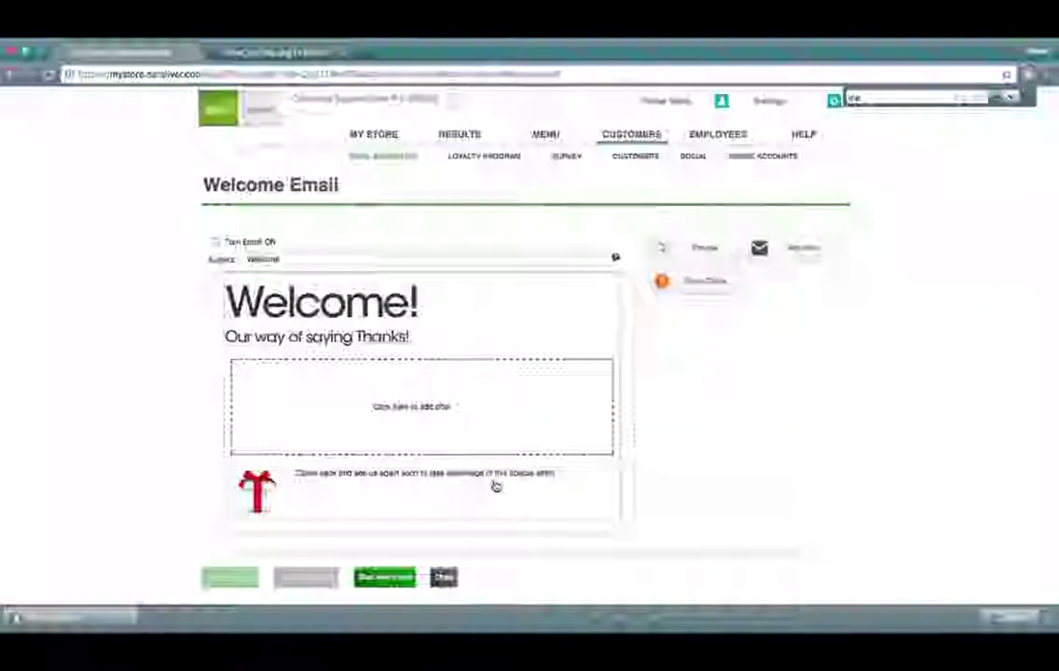
click(444, 577)
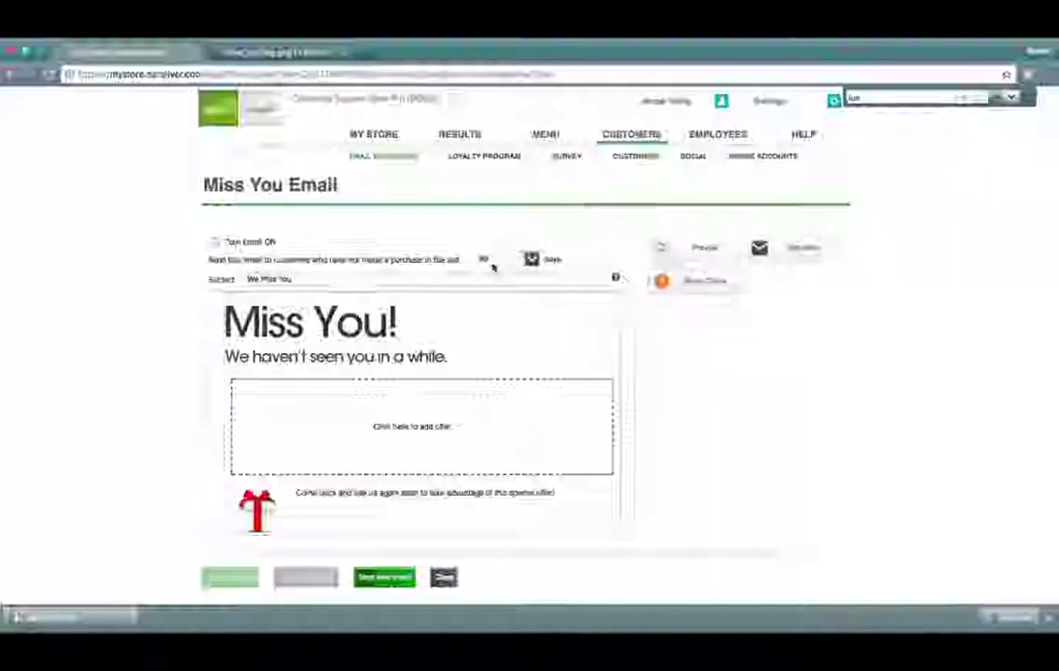
click(444, 581)
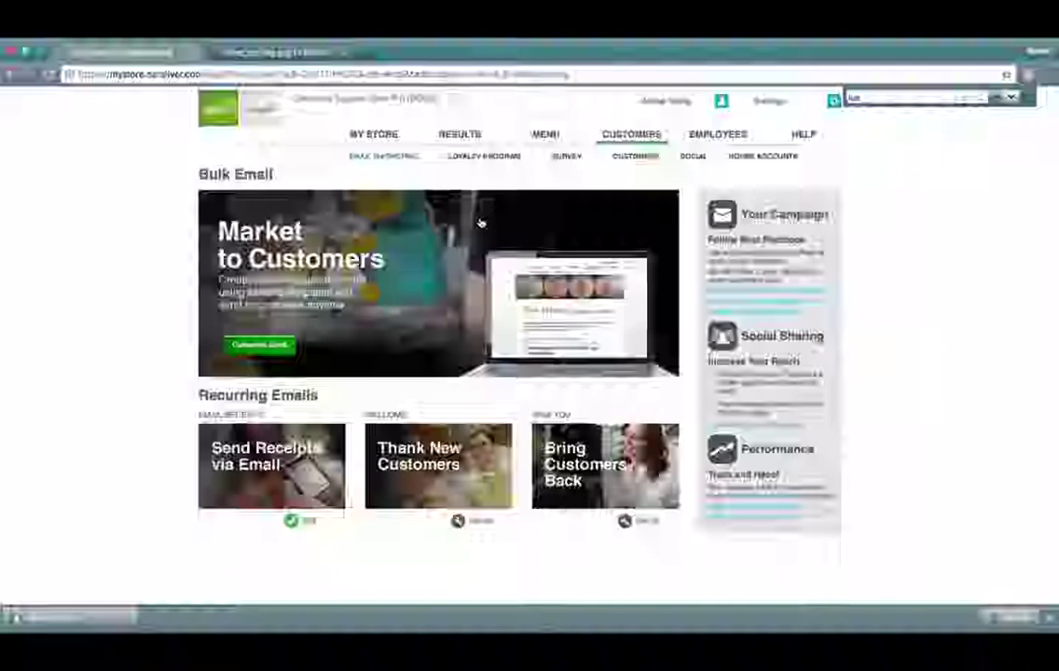
Step: Examine the loyalty program's points, reward type options and receipt message settings, and cancel the edit
click(485, 156)
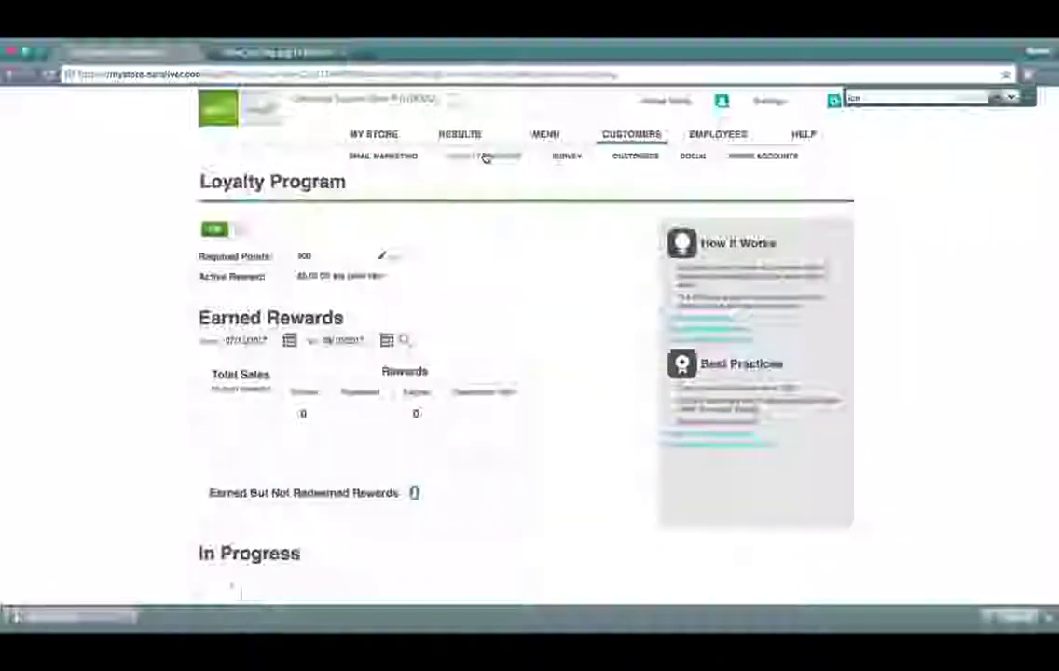
click(394, 261)
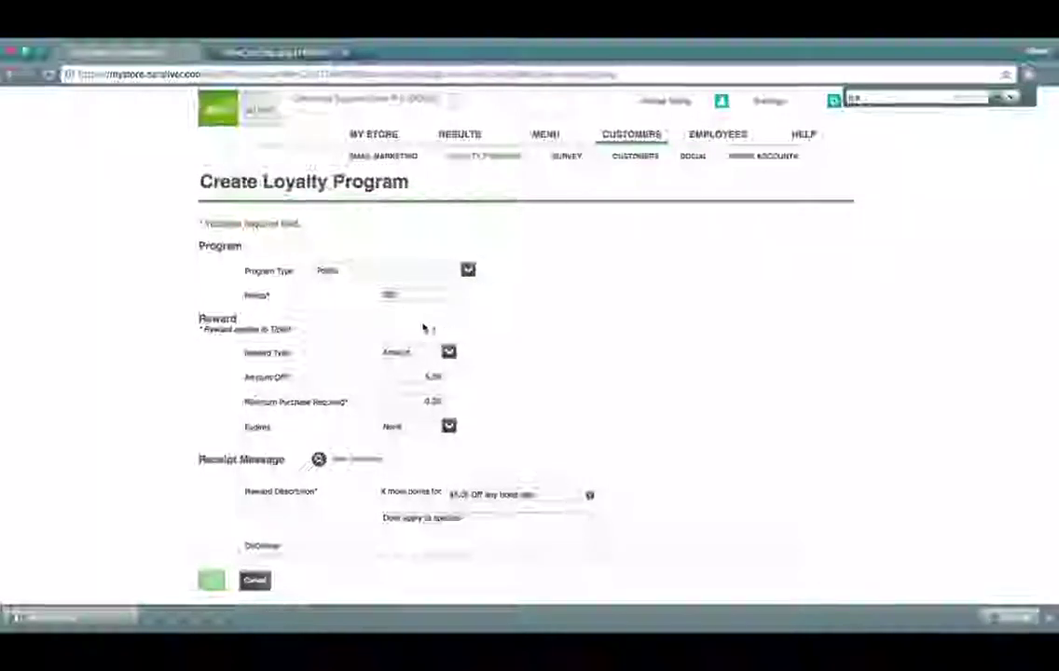
click(448, 353)
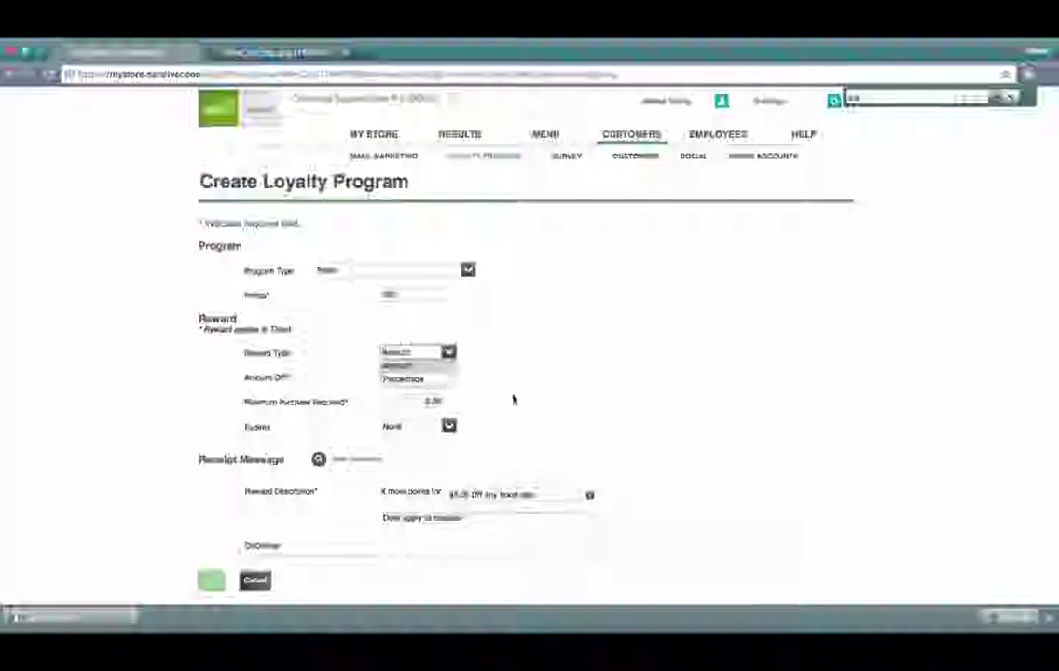
click(325, 383)
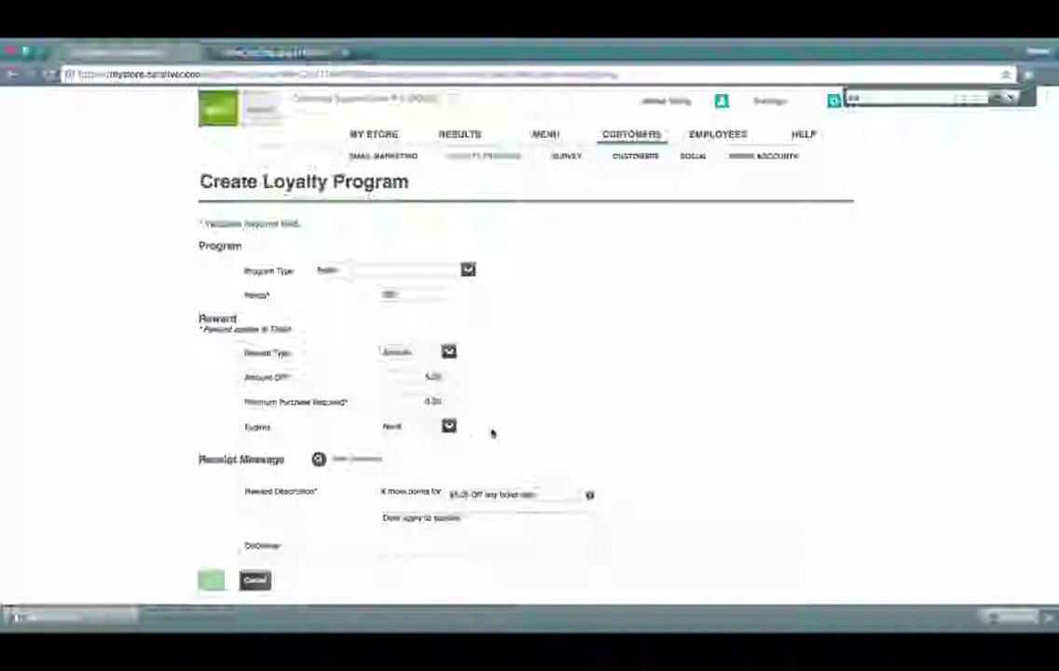
scroll(484, 444, down, 1)
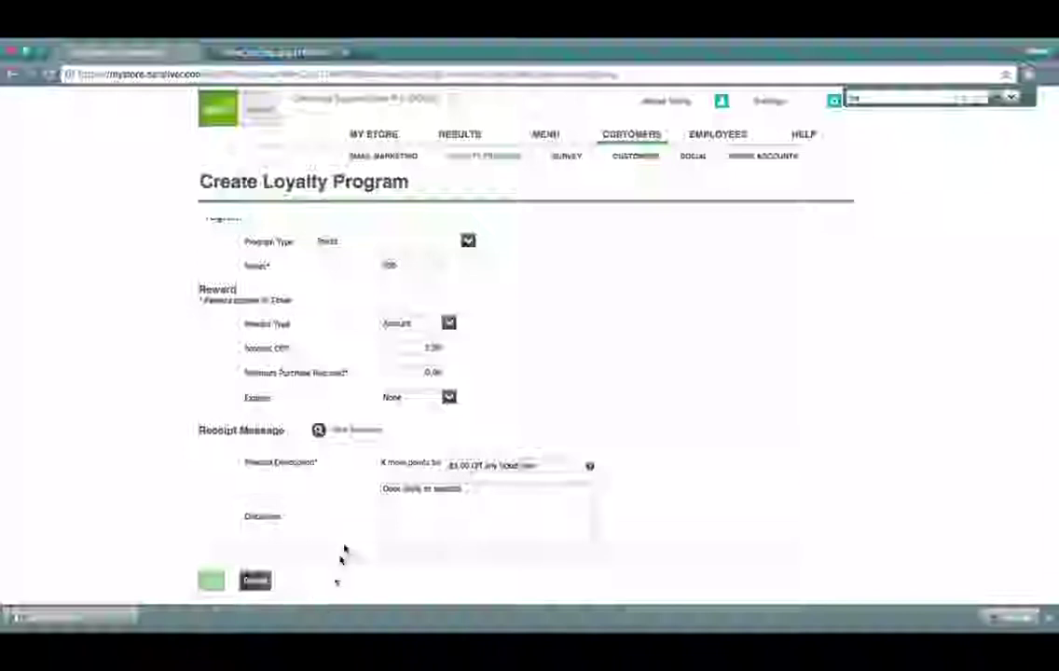
scroll(413, 466, up, 1)
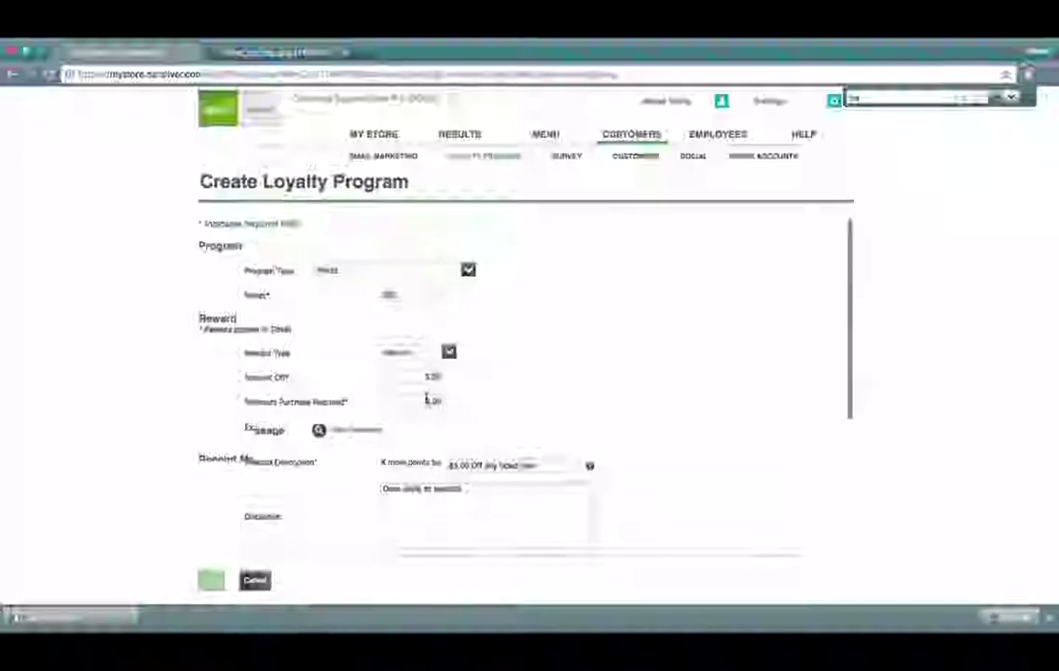
click(249, 583)
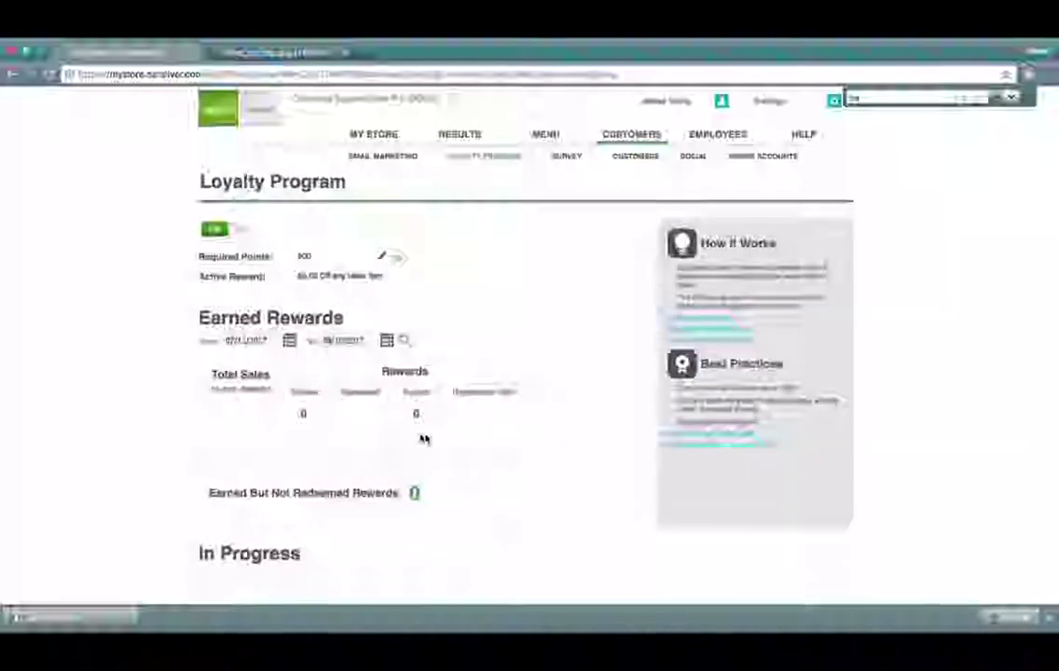
Step: Review the customer survey setup, including its ticket frequency and survey message
click(575, 163)
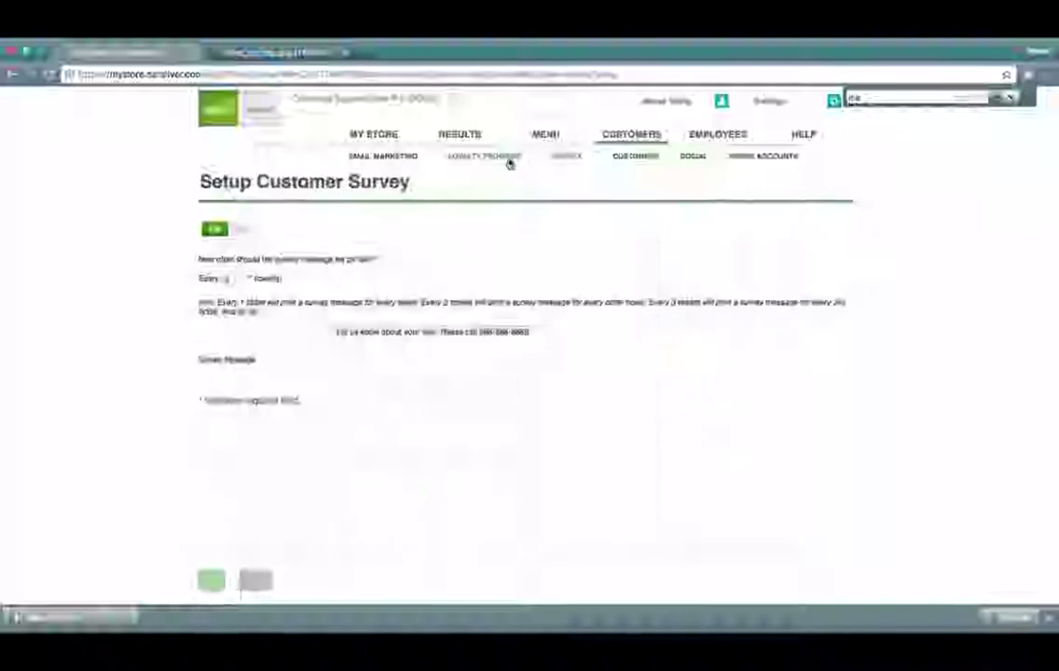
click(510, 164)
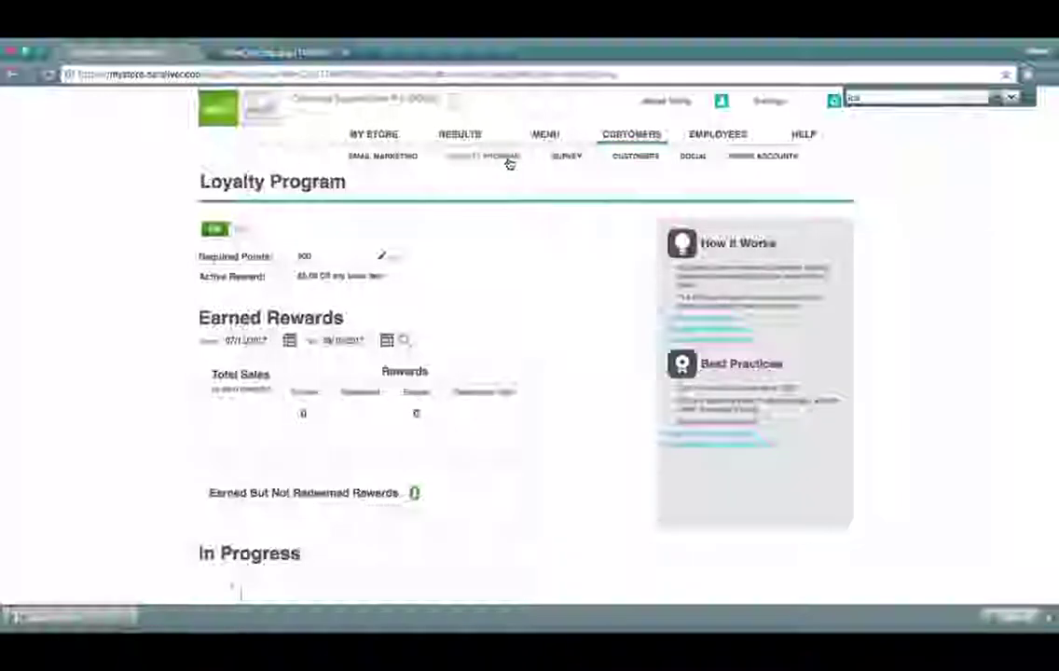
click(560, 160)
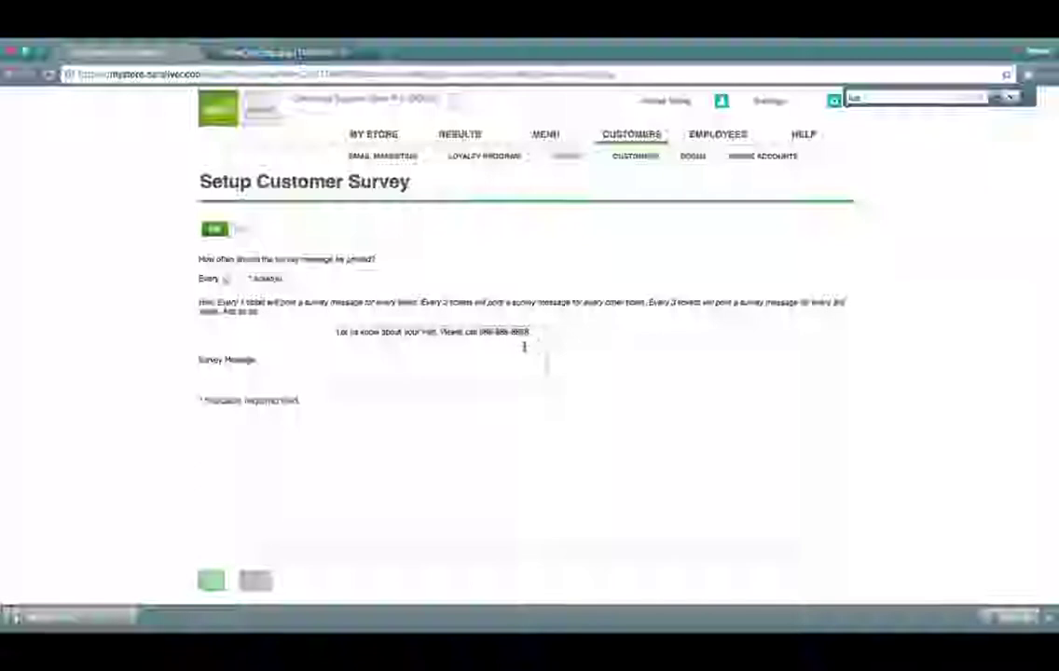
click(238, 283)
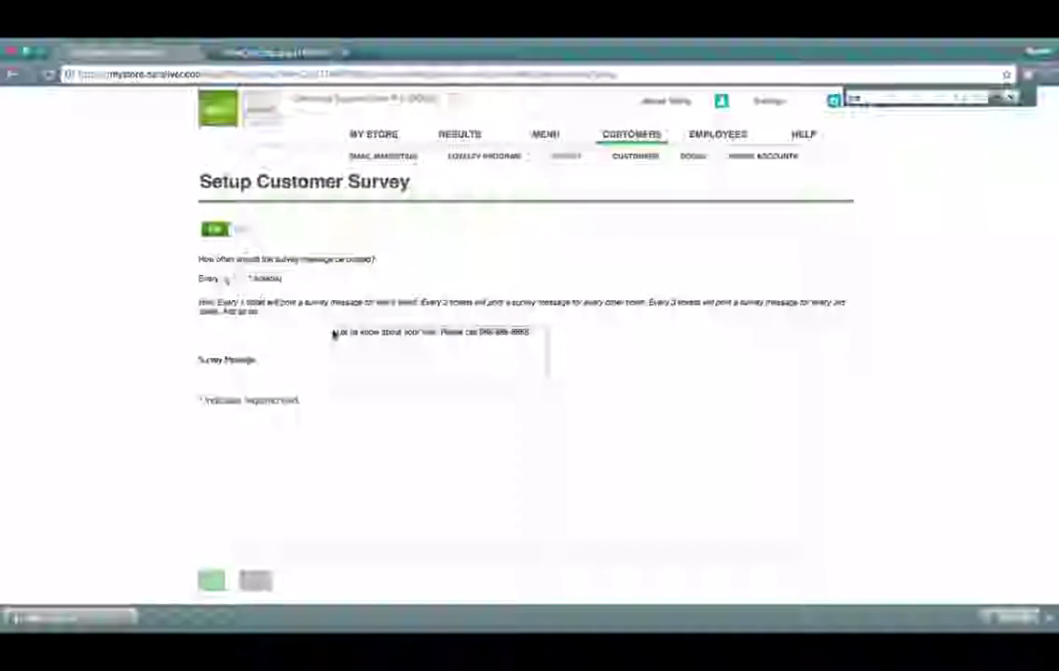
drag(468, 339, 305, 335)
click(660, 250)
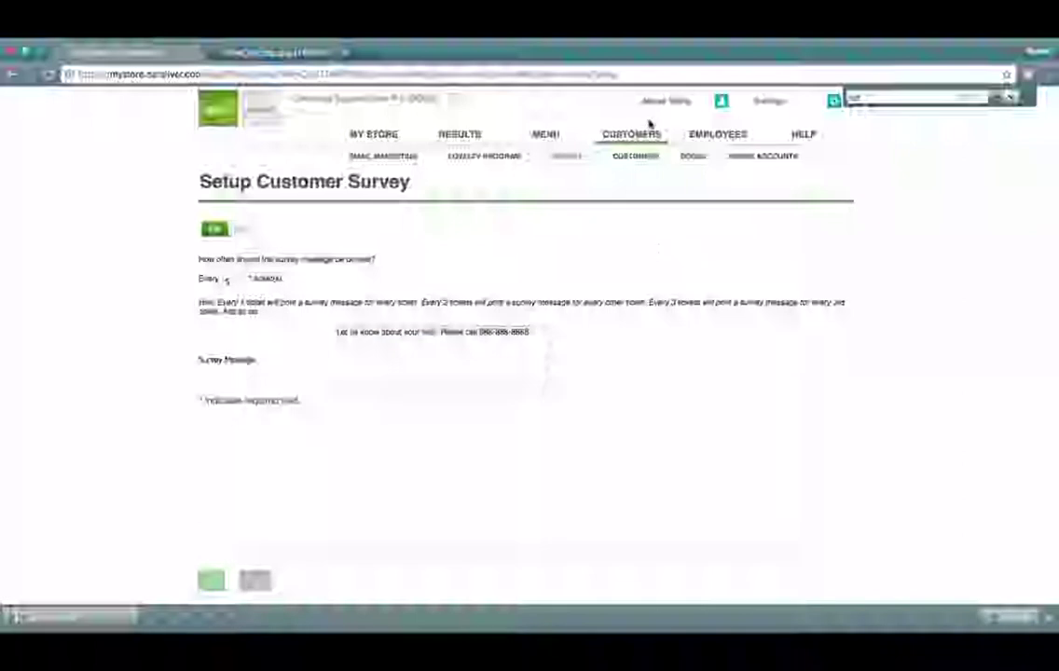
Step: Open the customer list and look through its entries down to the end
click(647, 160)
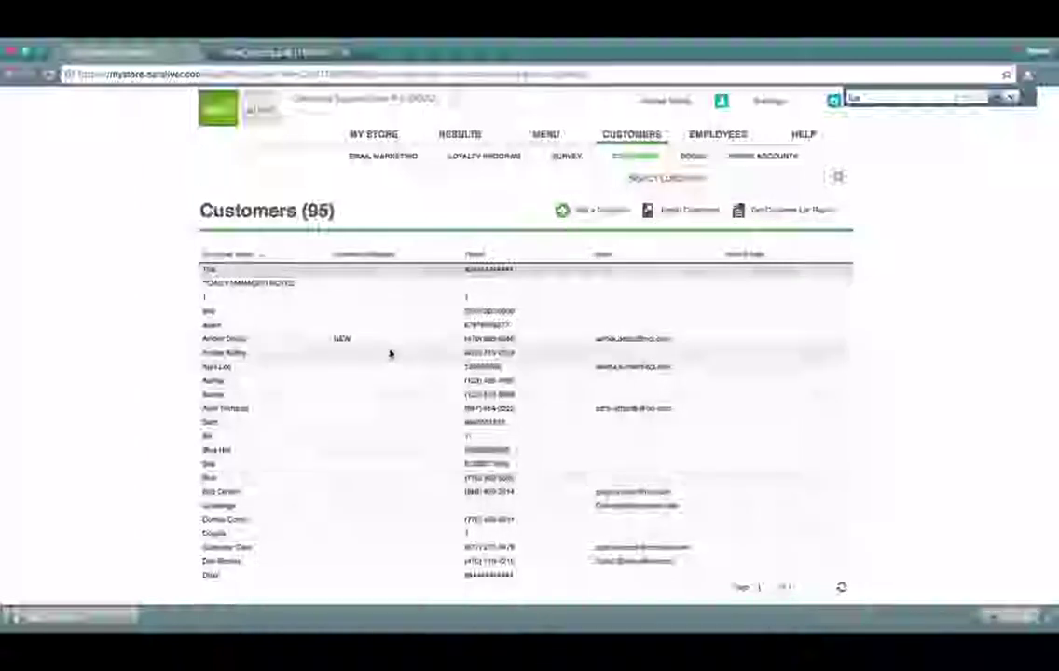
scroll(390, 354, down, 10)
scroll(429, 345, up, 10)
scroll(427, 359, down, 10)
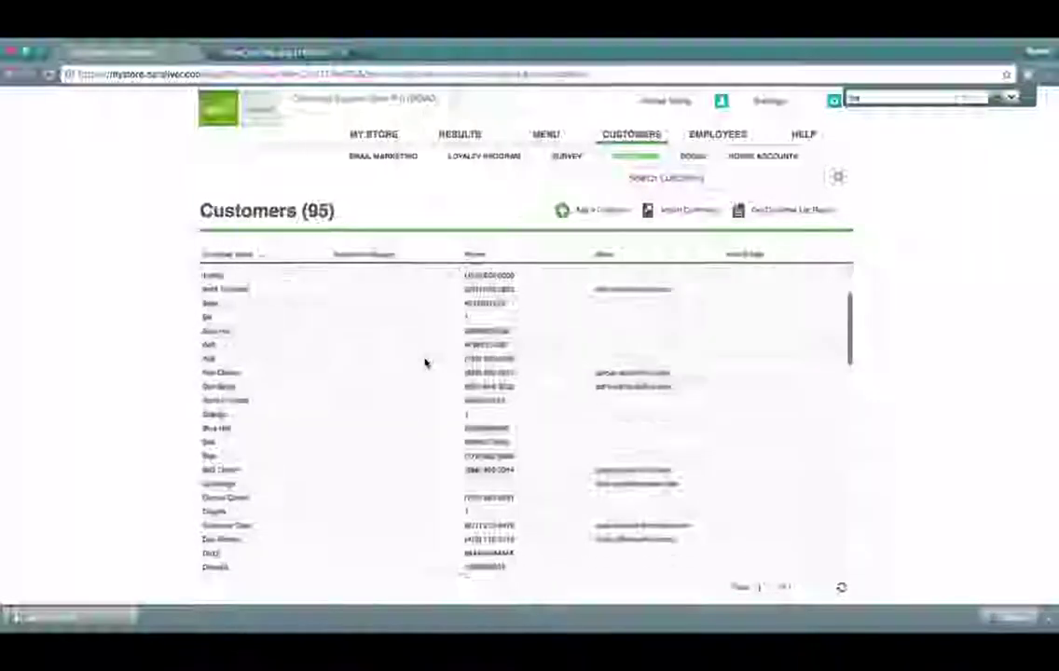
scroll(229, 456, down, 5)
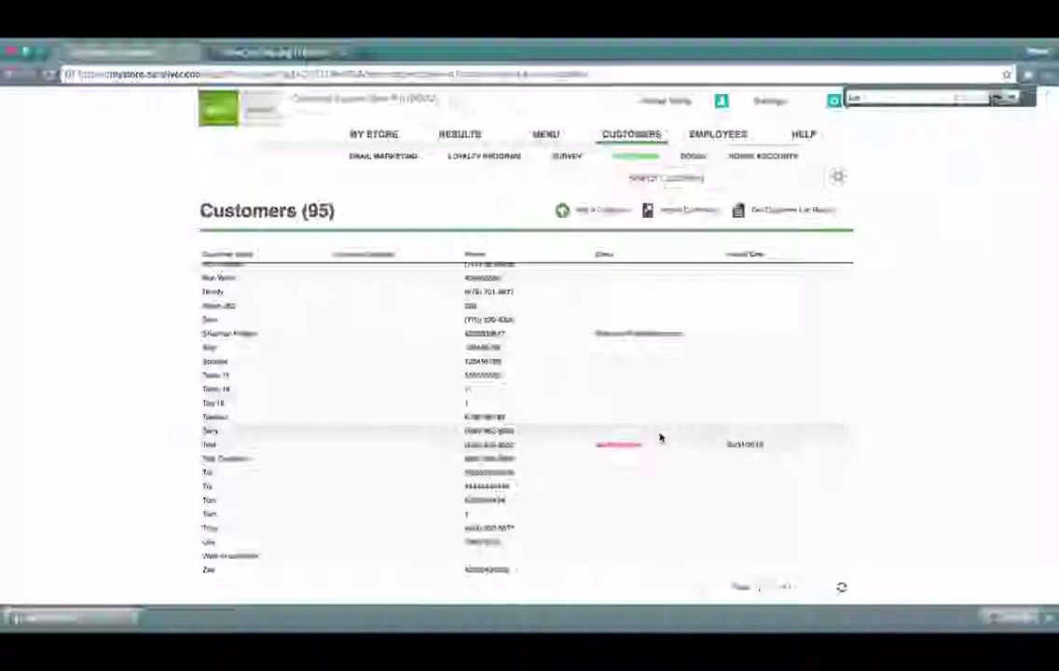
Step: Examine the Add Customer form's info, notes, loyalty program and house accounts sections, and close it without adding anyone
click(614, 213)
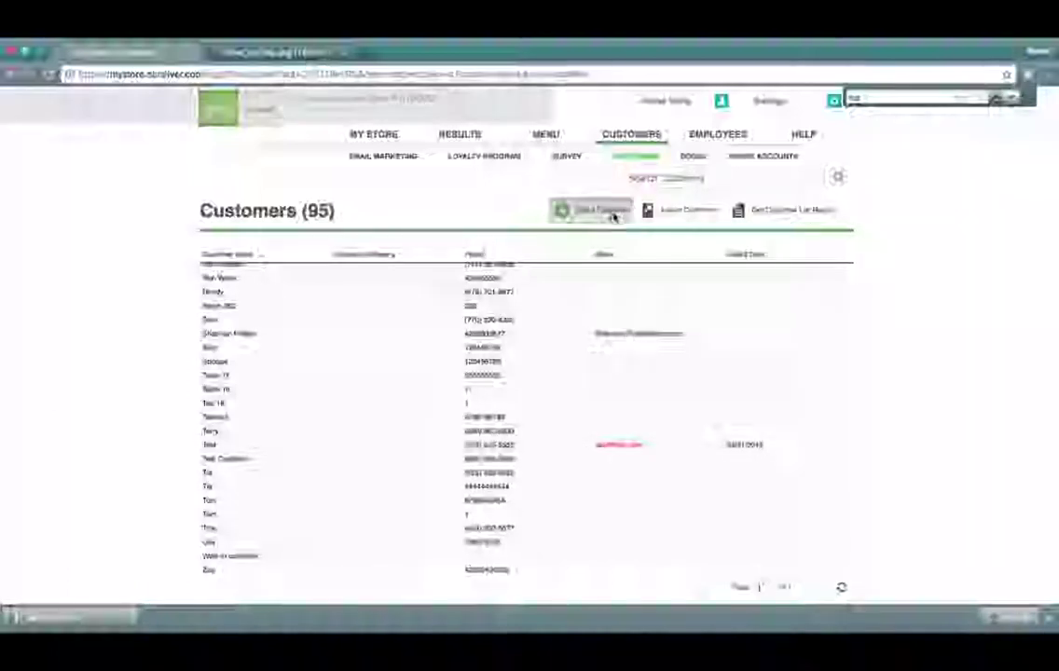
click(418, 273)
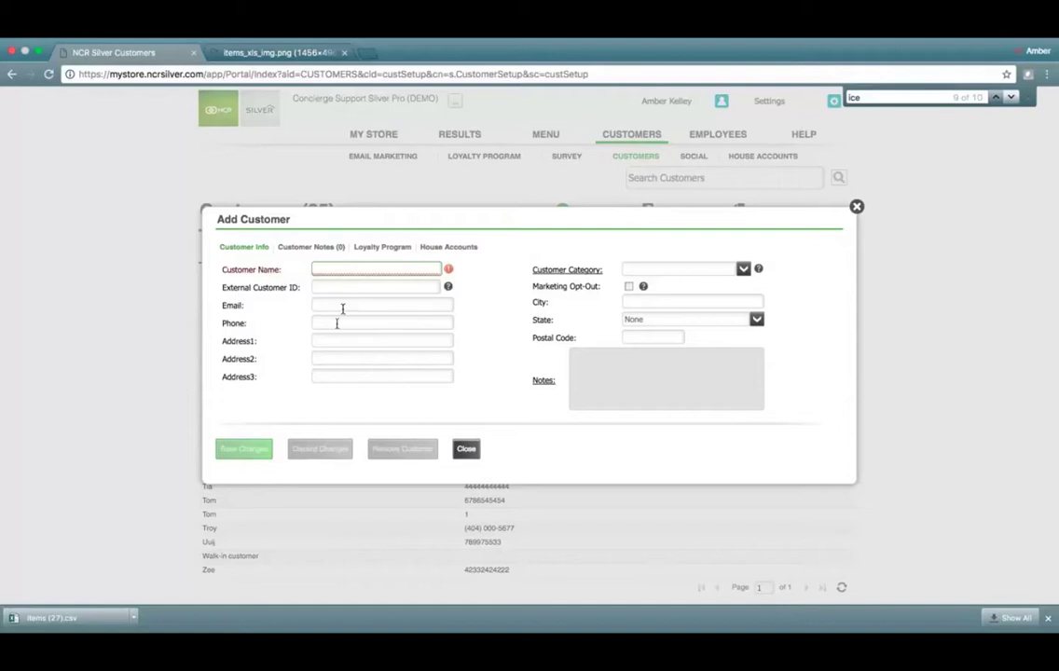
click(323, 250)
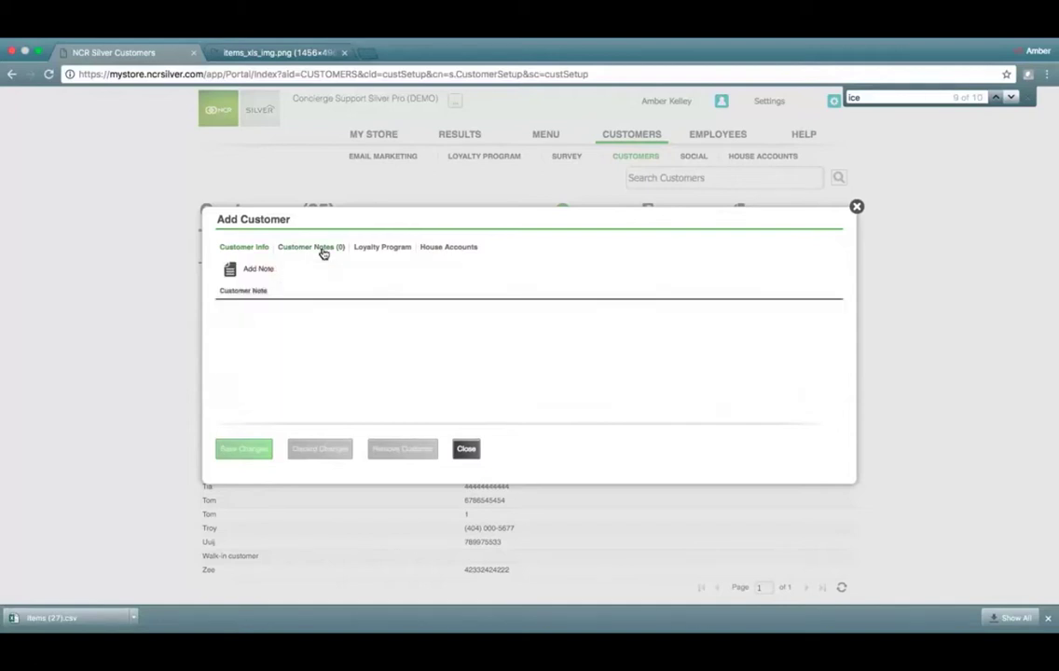
click(393, 250)
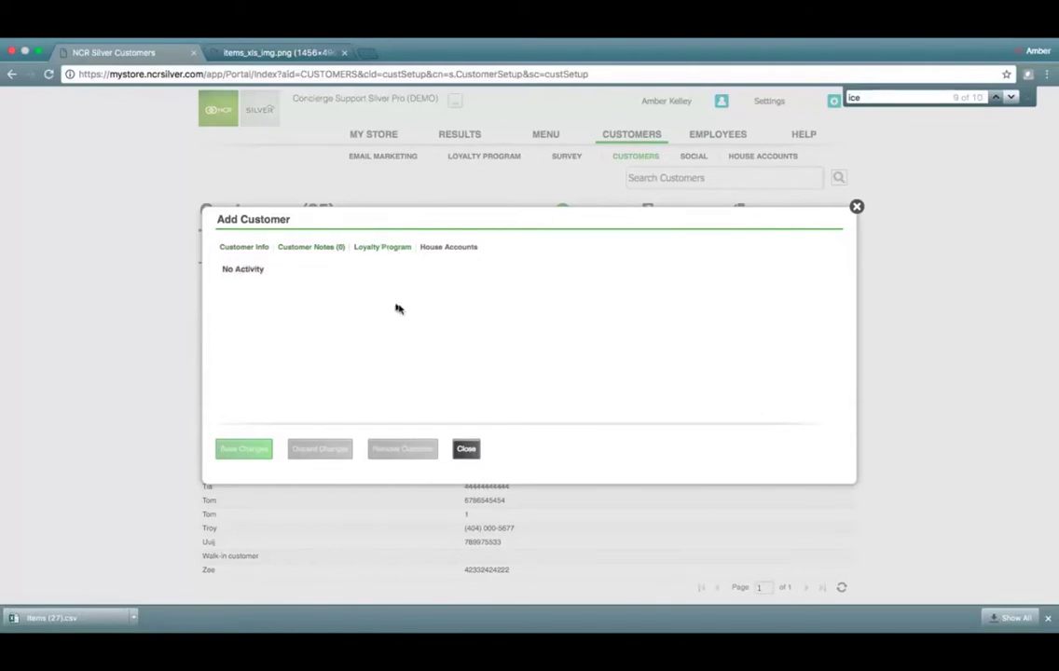
click(467, 249)
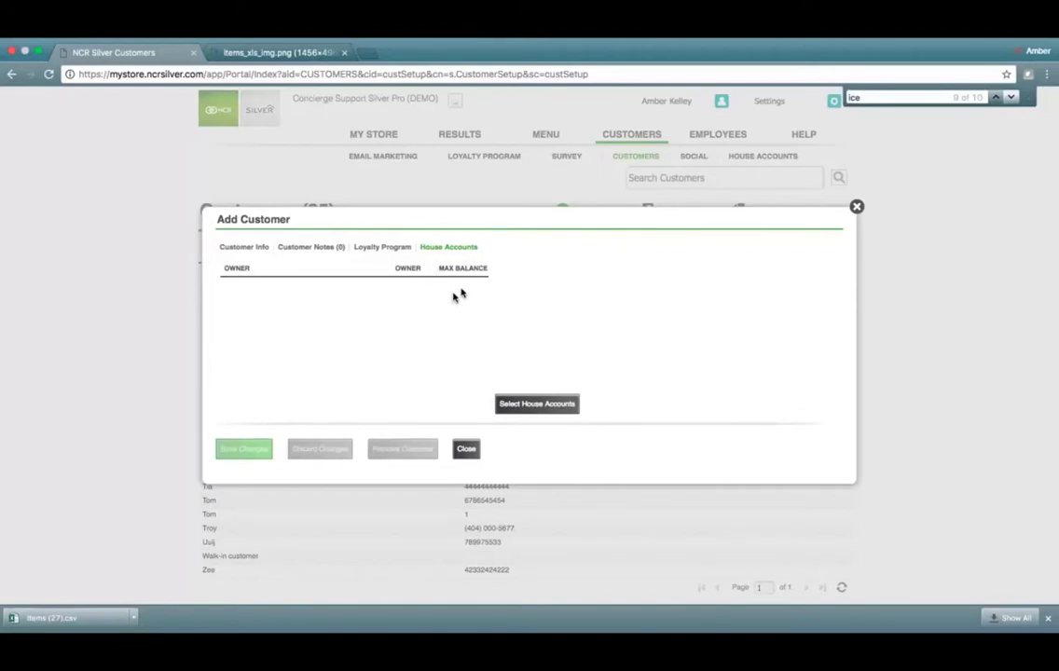
click(468, 452)
Step: View a statement from 03/21/17 to 08/10/17 for the third listed house account and cancel it
click(788, 156)
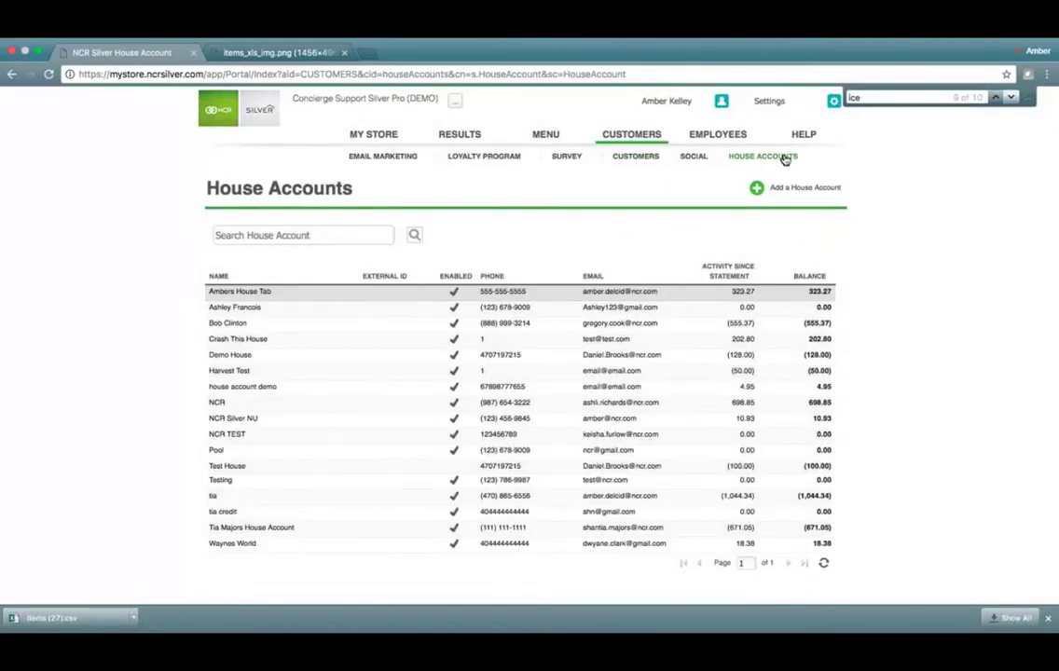
click(752, 326)
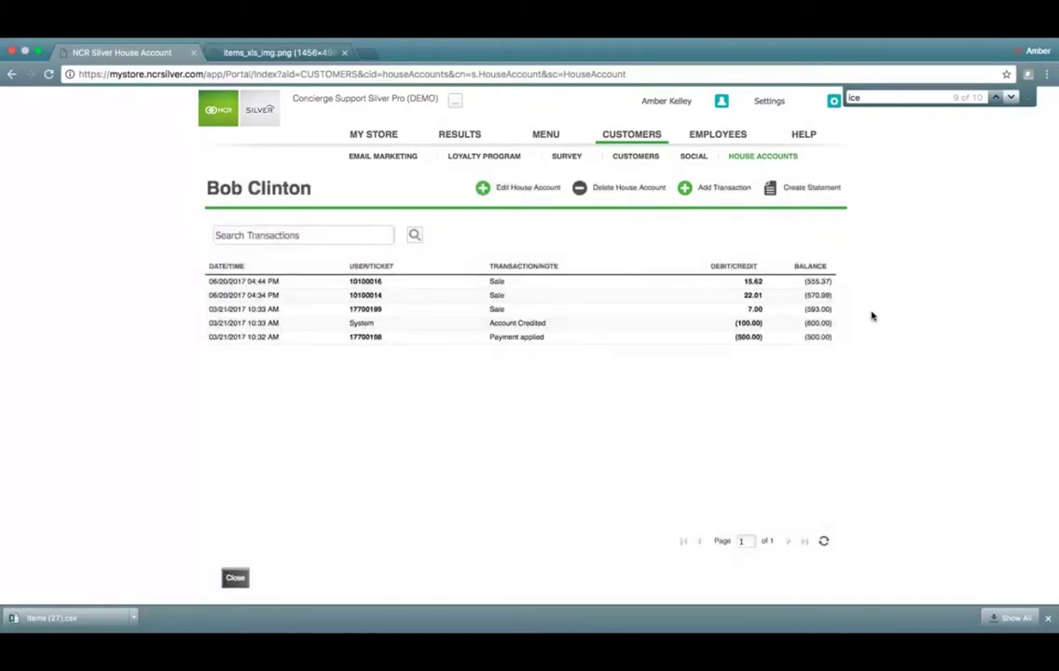
click(803, 190)
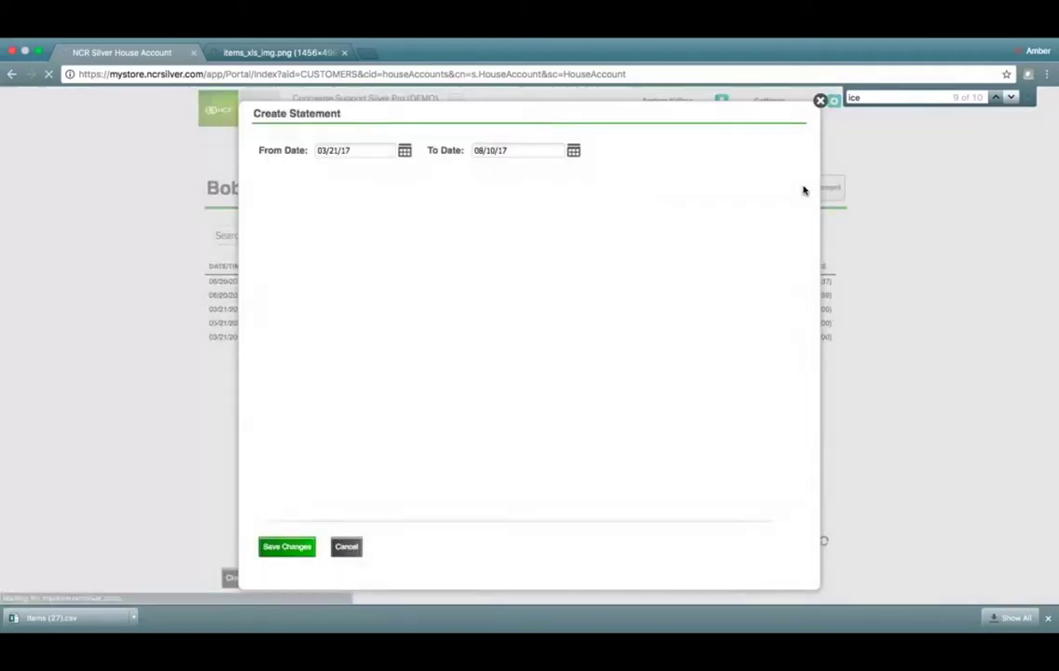
scroll(570, 442, down, 2)
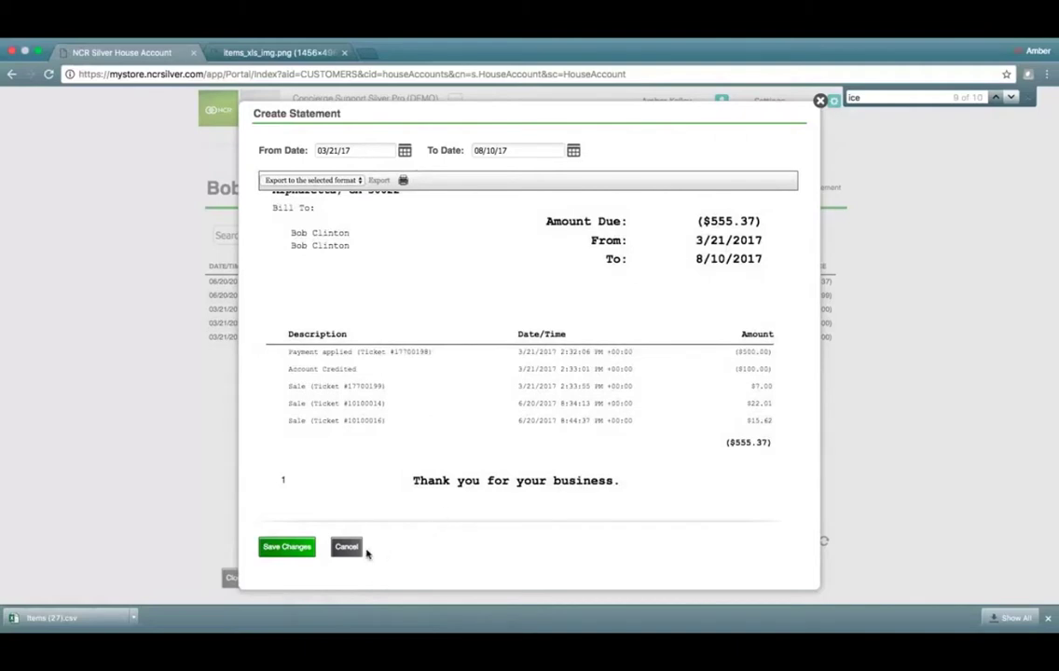
click(347, 548)
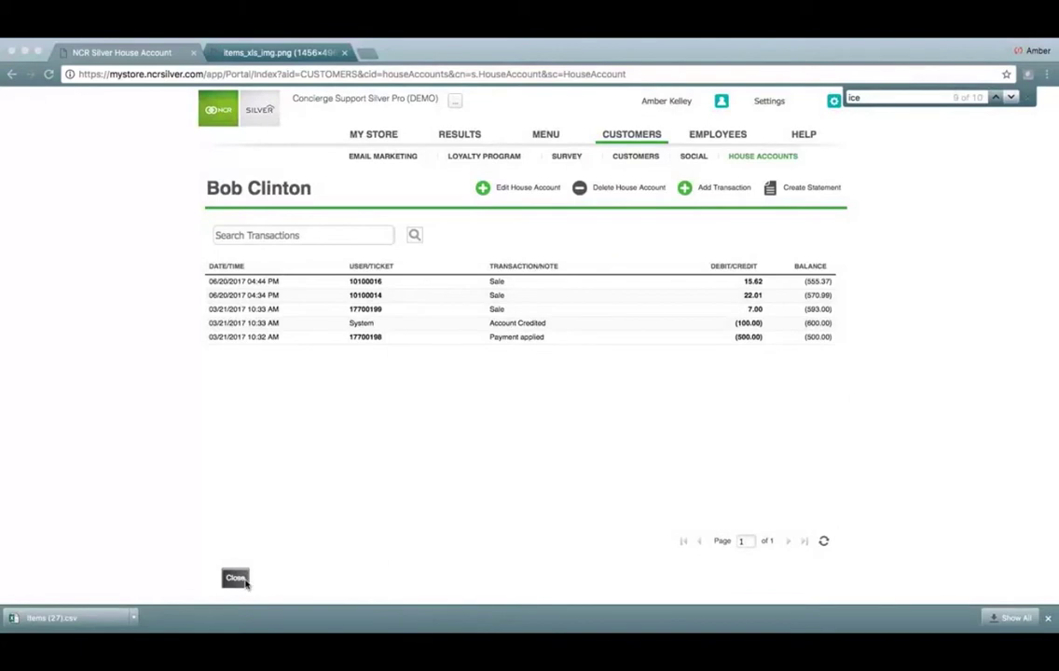
Step: Close the open account's transactions and begin adding a house account named NAME
click(238, 579)
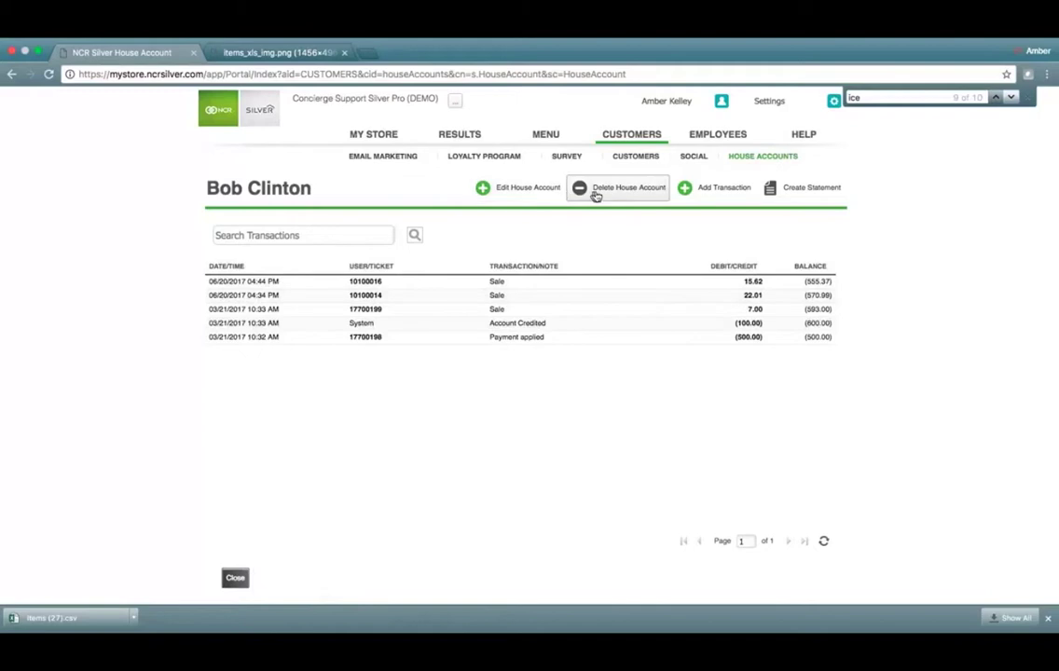
click(236, 579)
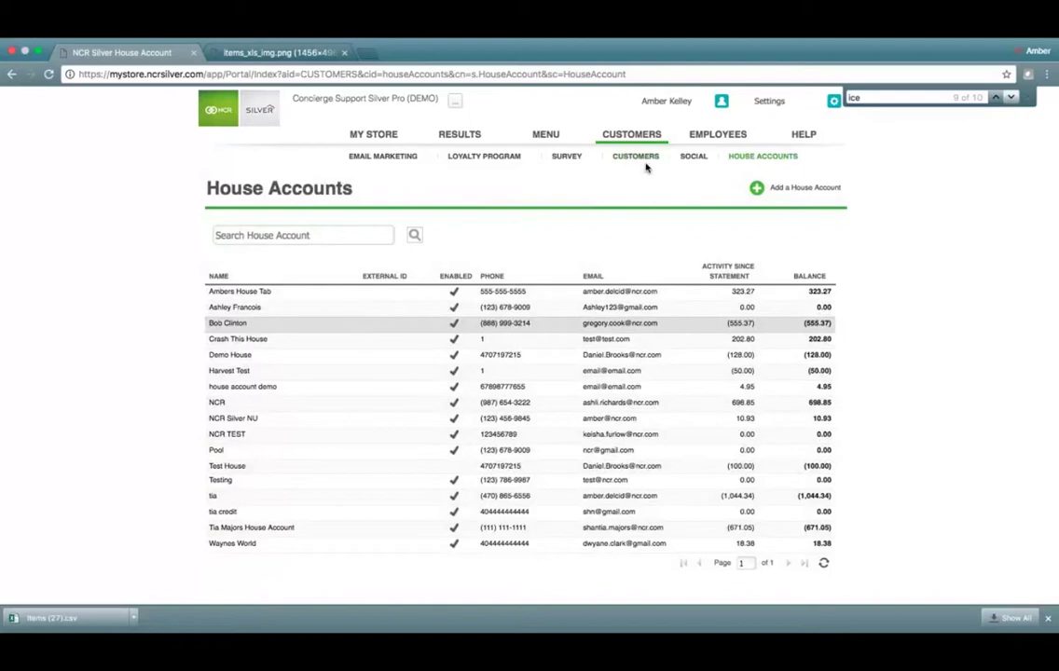
click(817, 198)
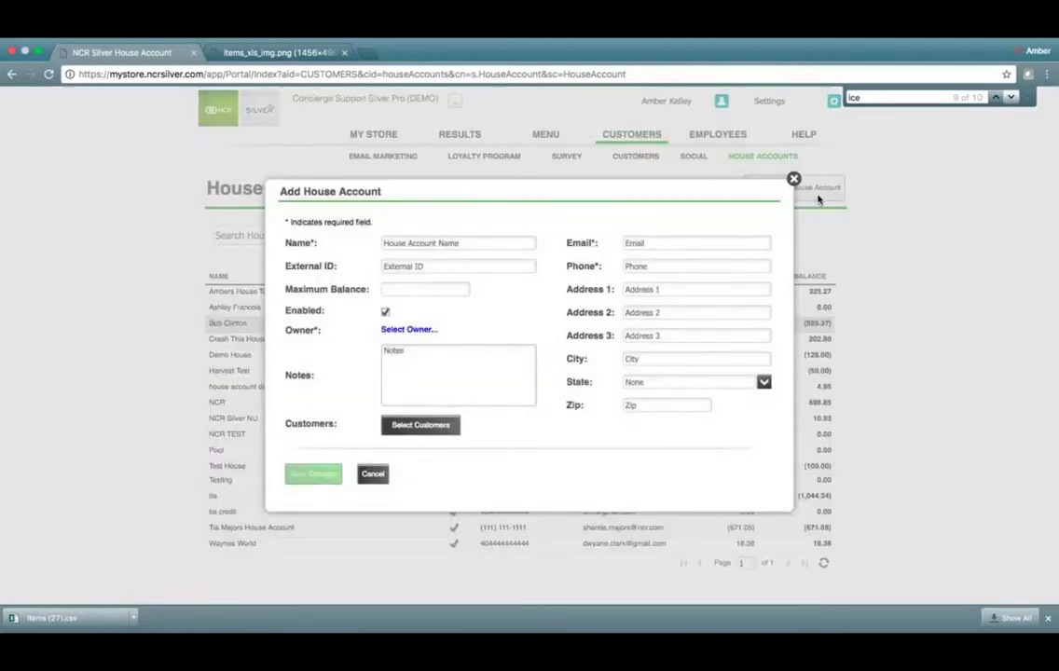
click(442, 243)
text(NAME)
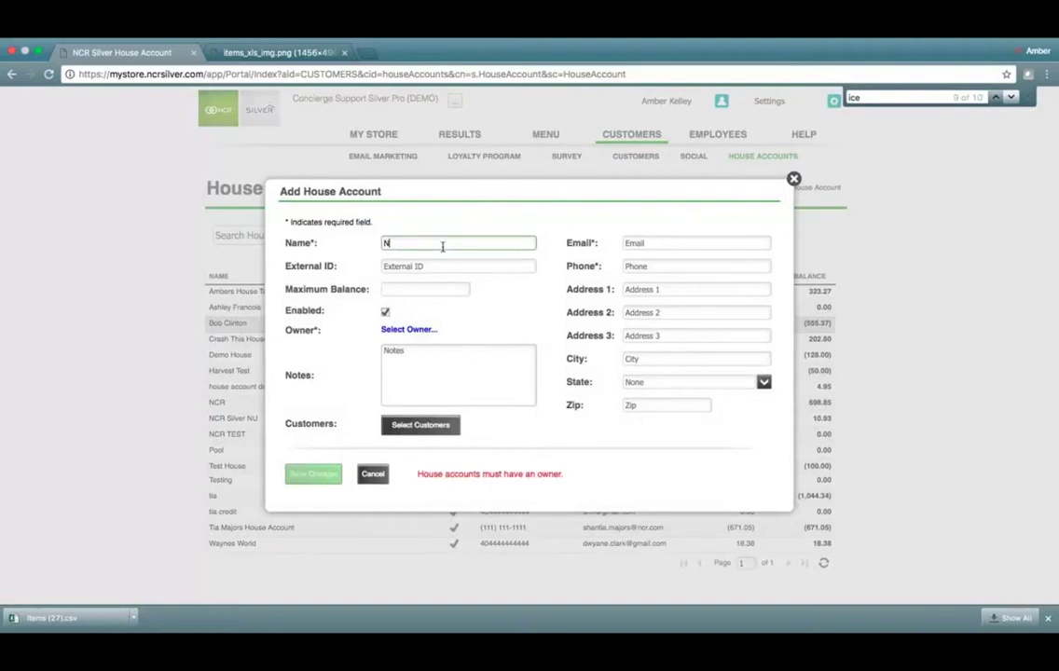
Step: Assign the first listed customer with an email address as the house account's owner and use the owner's contact details
click(410, 330)
scroll(484, 364, down, 3)
scroll(490, 398, up, 3)
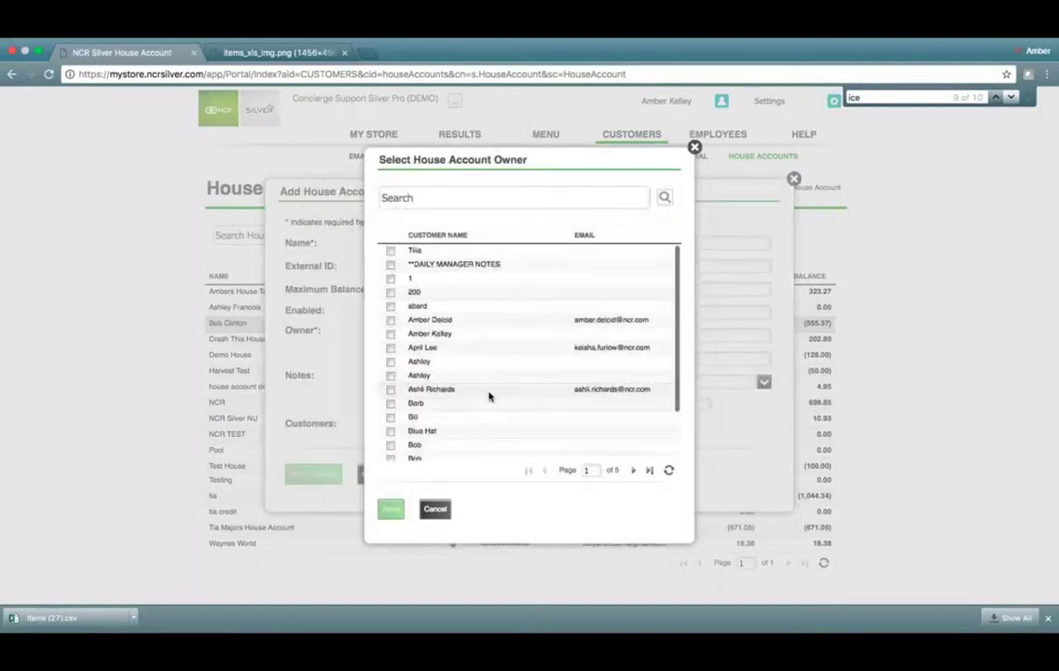
click(422, 319)
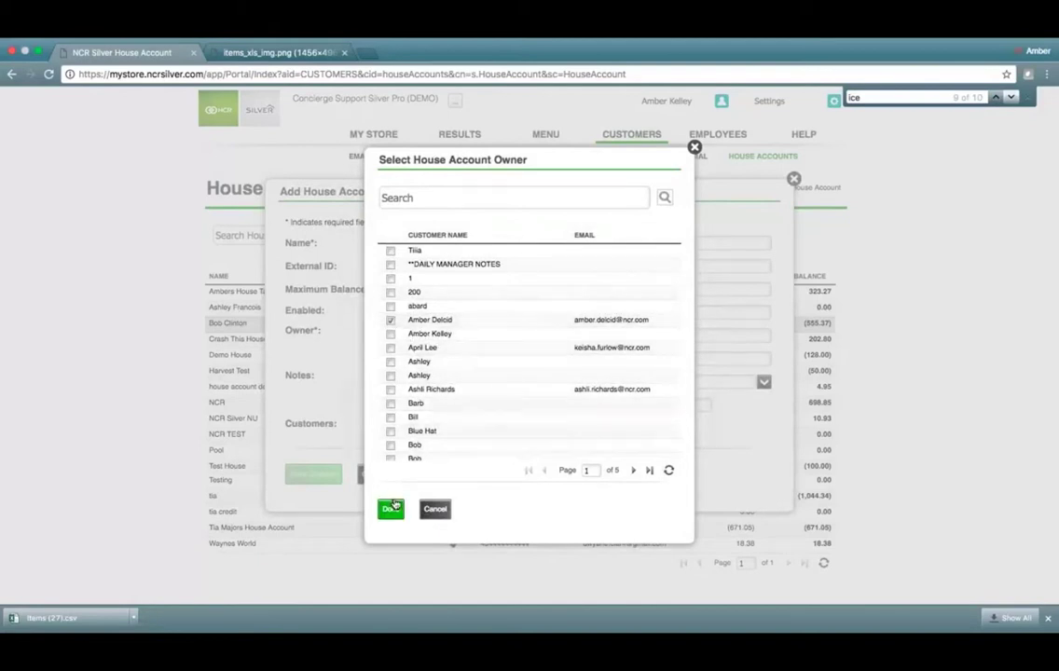
click(393, 510)
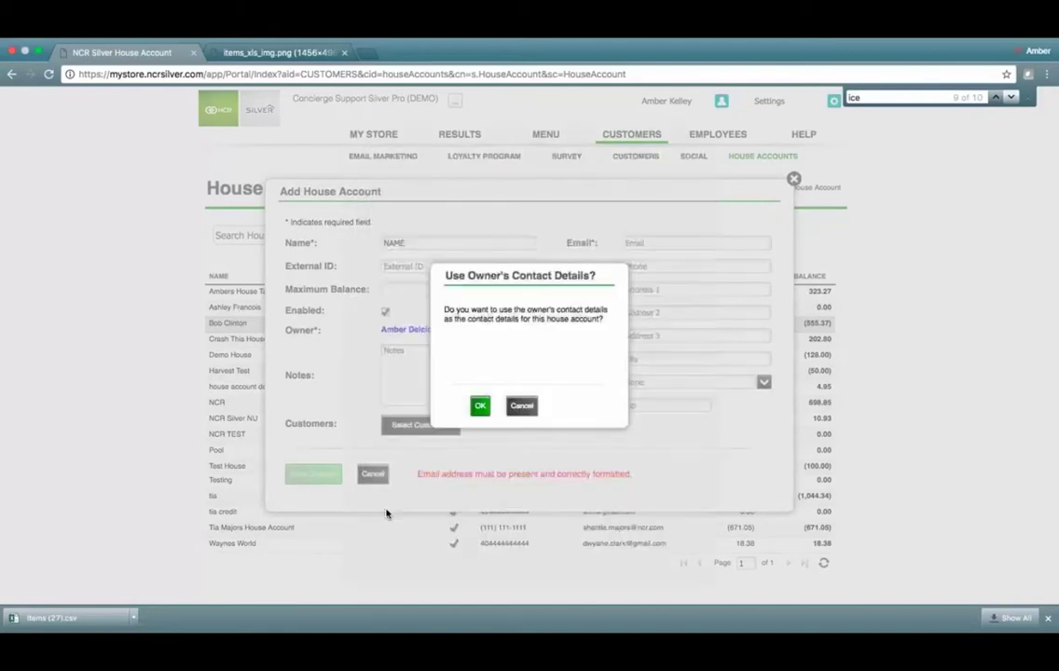
click(480, 406)
Step: Look through the customers available for the new house account, leave the selection unchanged and discard the account
click(455, 426)
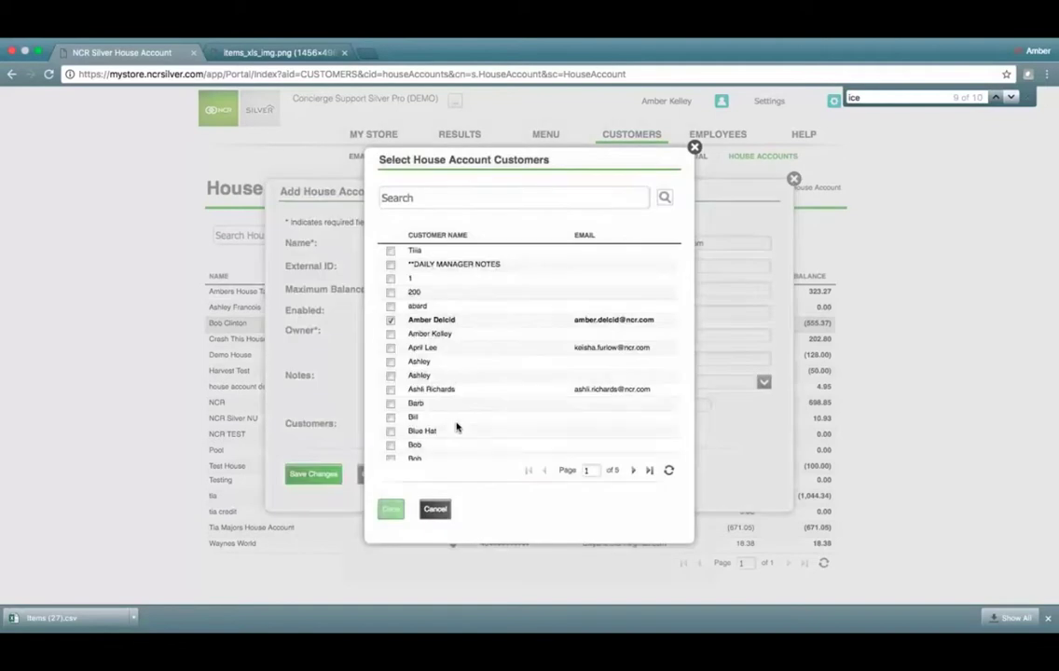
scroll(511, 351, down, 3)
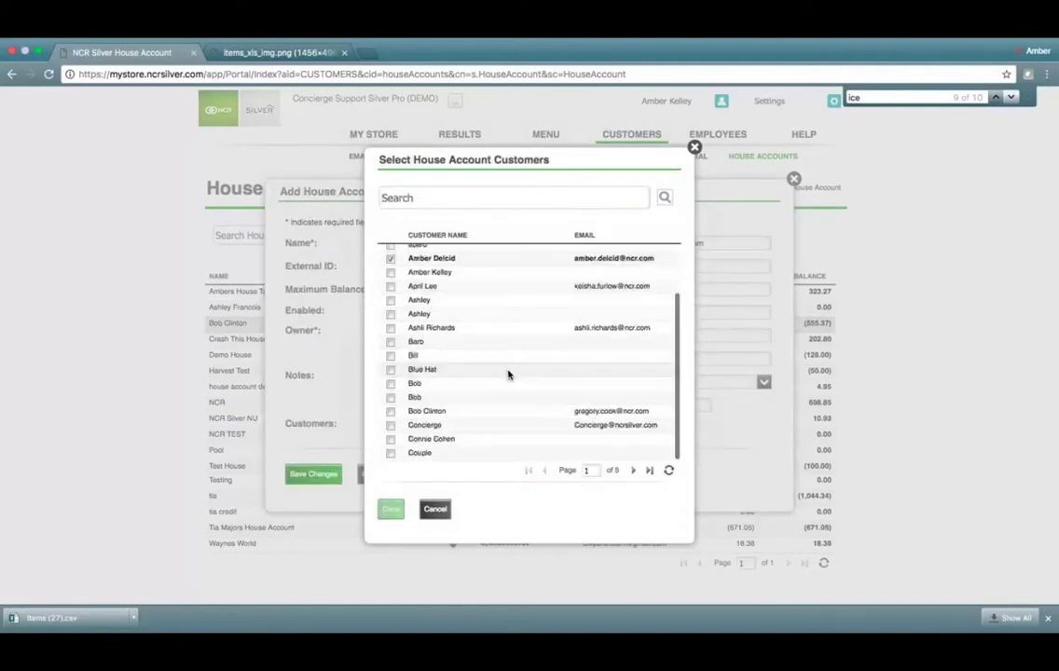
scroll(508, 390, up, 3)
click(696, 147)
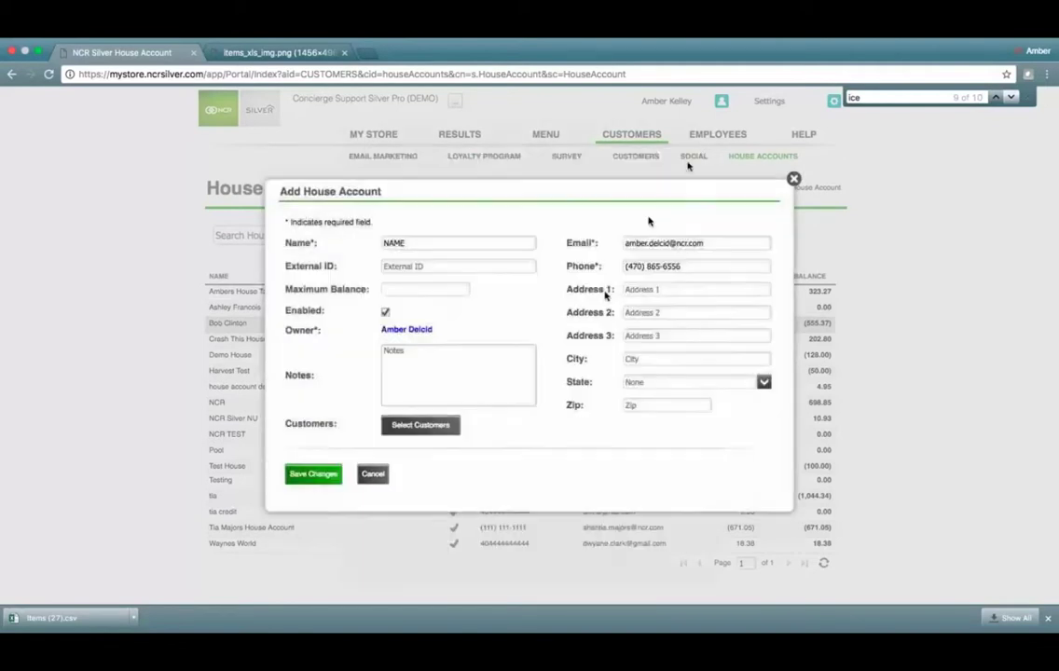
click(373, 474)
click(479, 407)
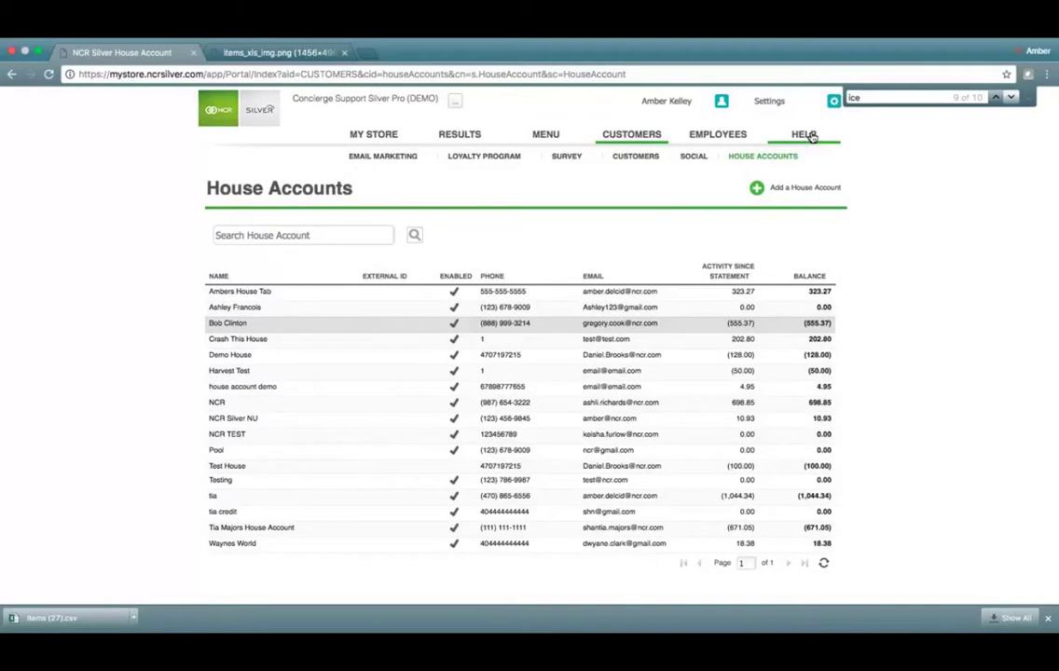
Step: View the help article for the Loyalty Program page and return to the back office
click(486, 158)
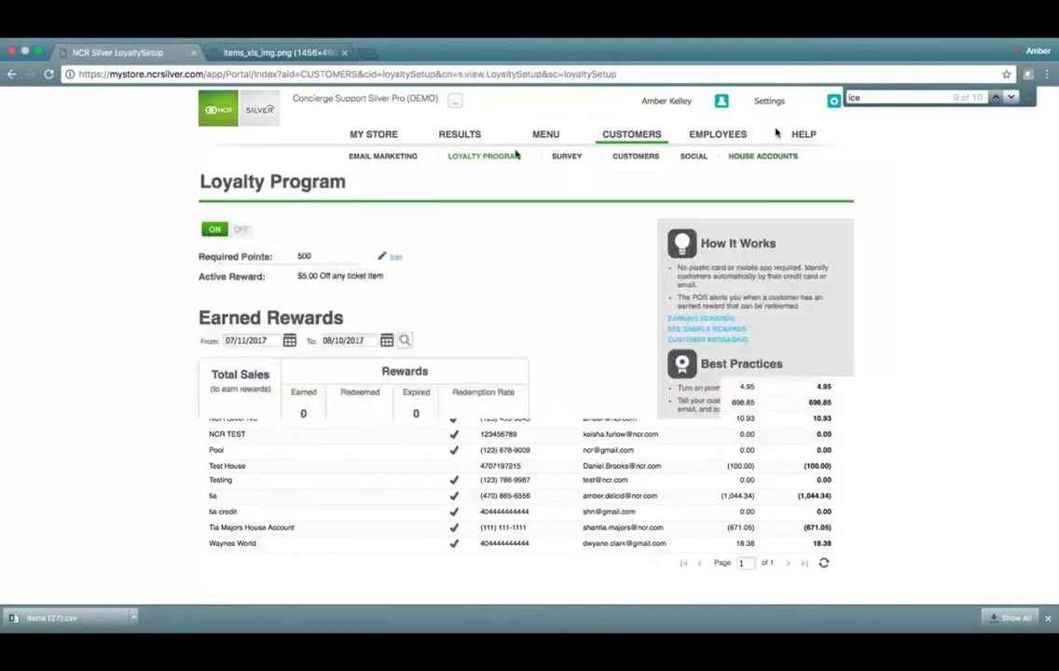
click(810, 135)
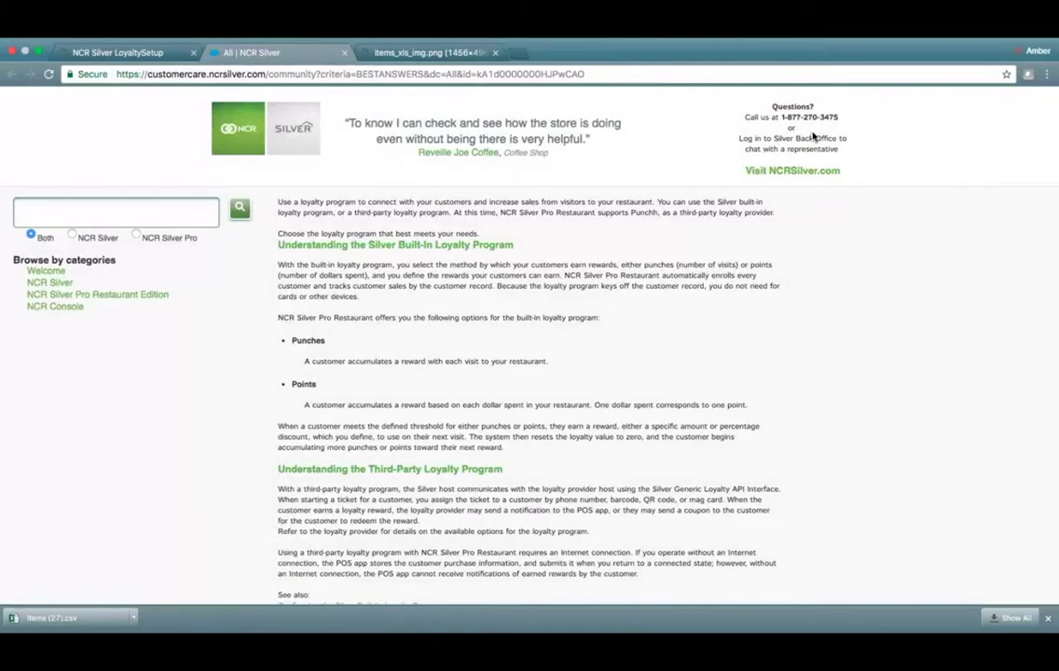
click(118, 53)
Step: Open the Juice menu item and read through the help article on categories, departments and items
click(551, 136)
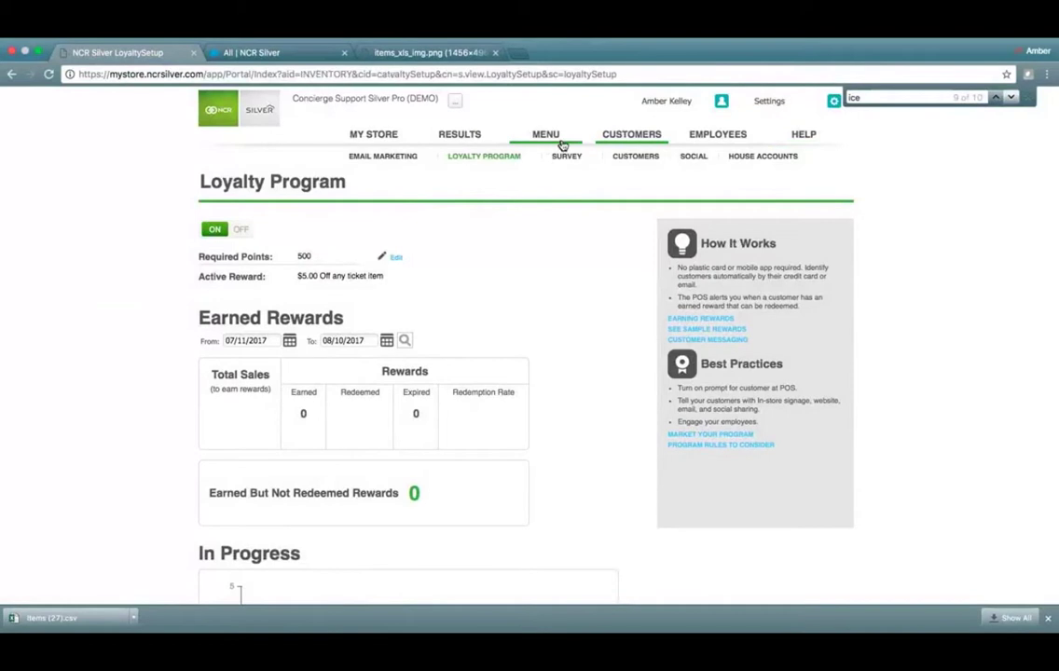
click(445, 307)
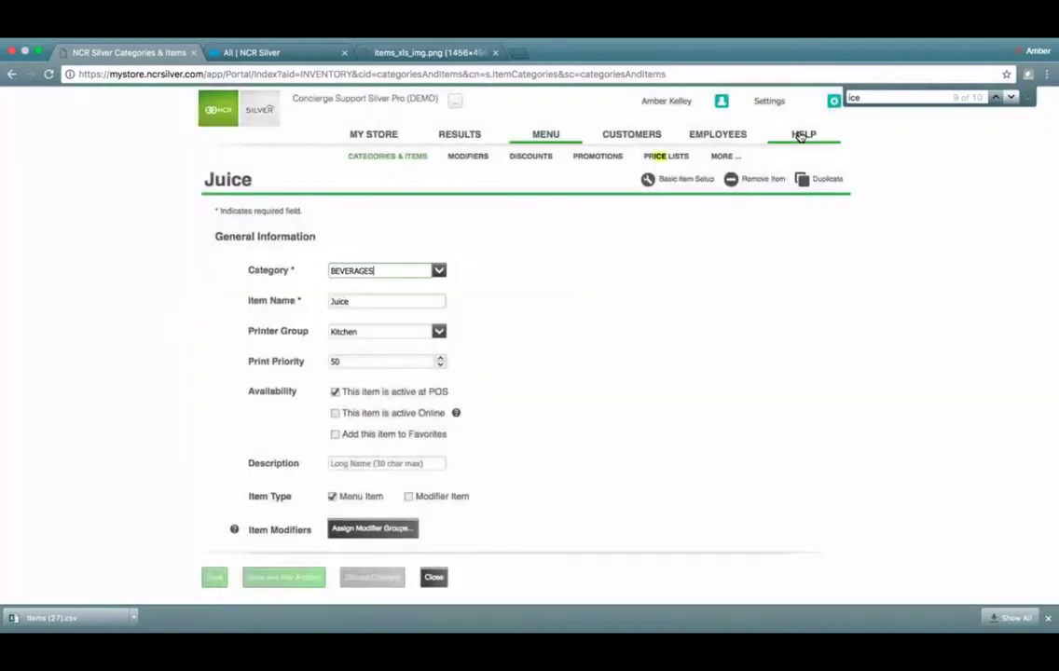
click(801, 135)
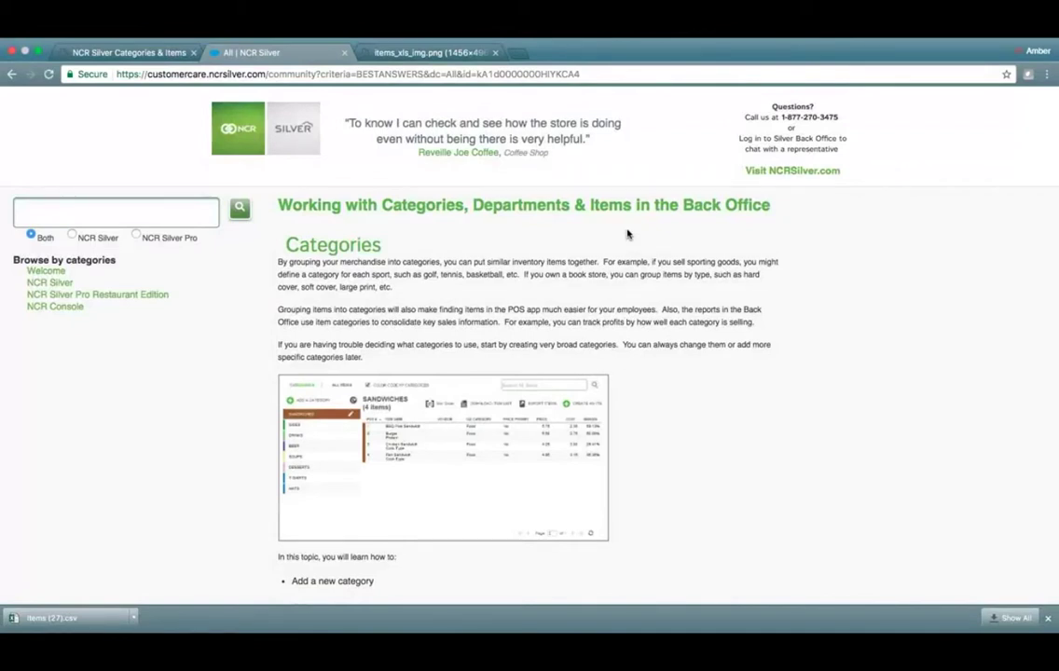
scroll(671, 307, down, 10)
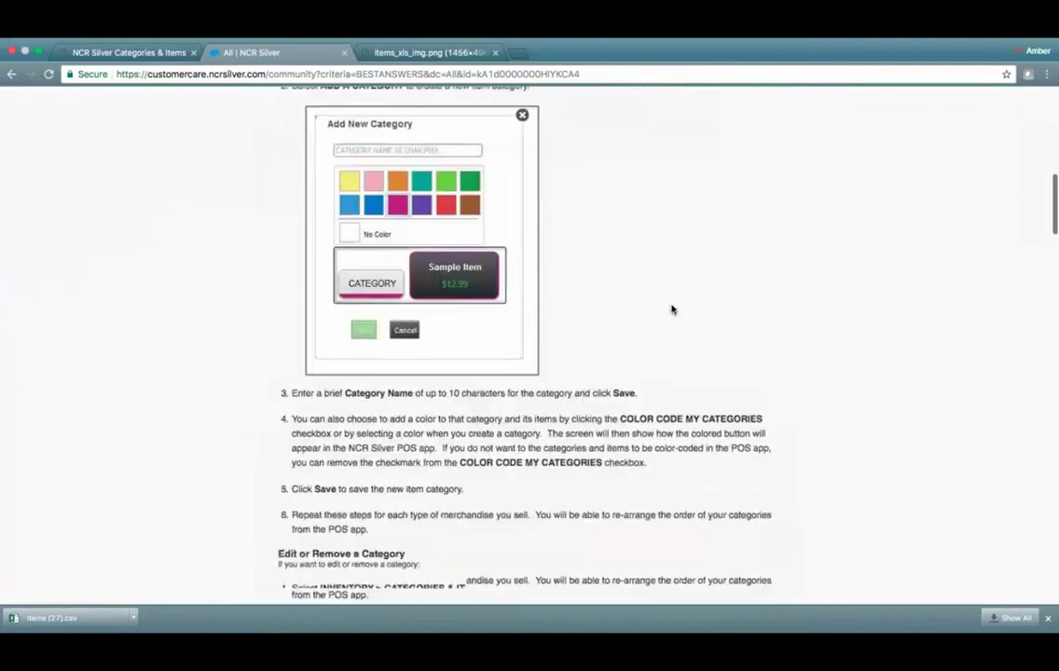
scroll(671, 308, down, 5)
scroll(671, 308, up, 20)
scroll(353, 170, down, 1)
Step: Search the help site for "printer" and read through the troubleshooting article for the Countertop Receipt Printer Model 350
click(191, 210)
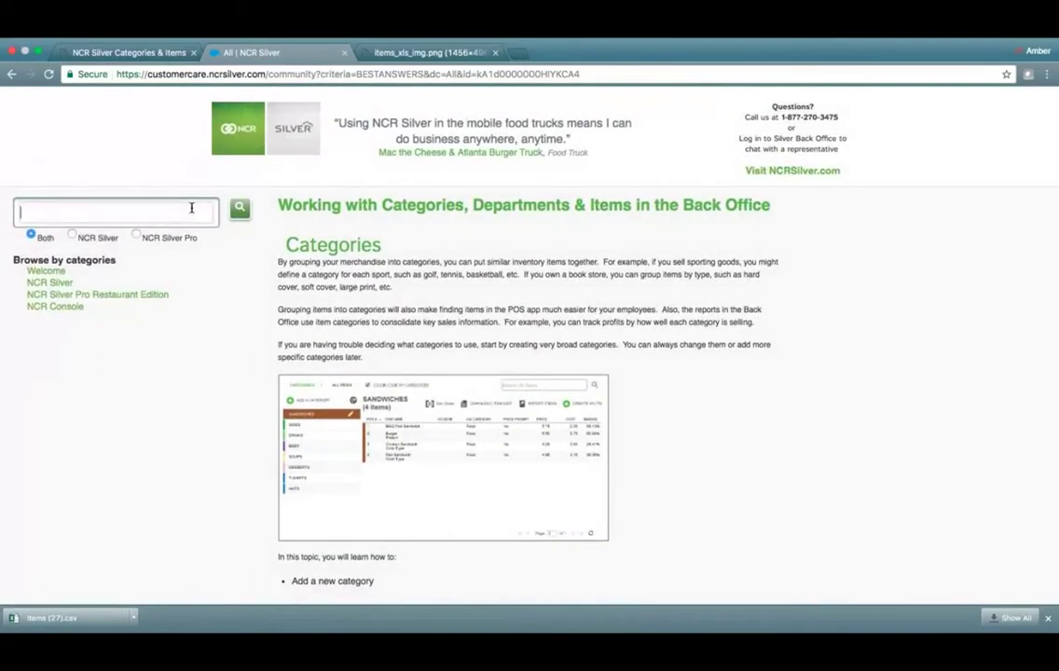
text(printer)
key(Return)
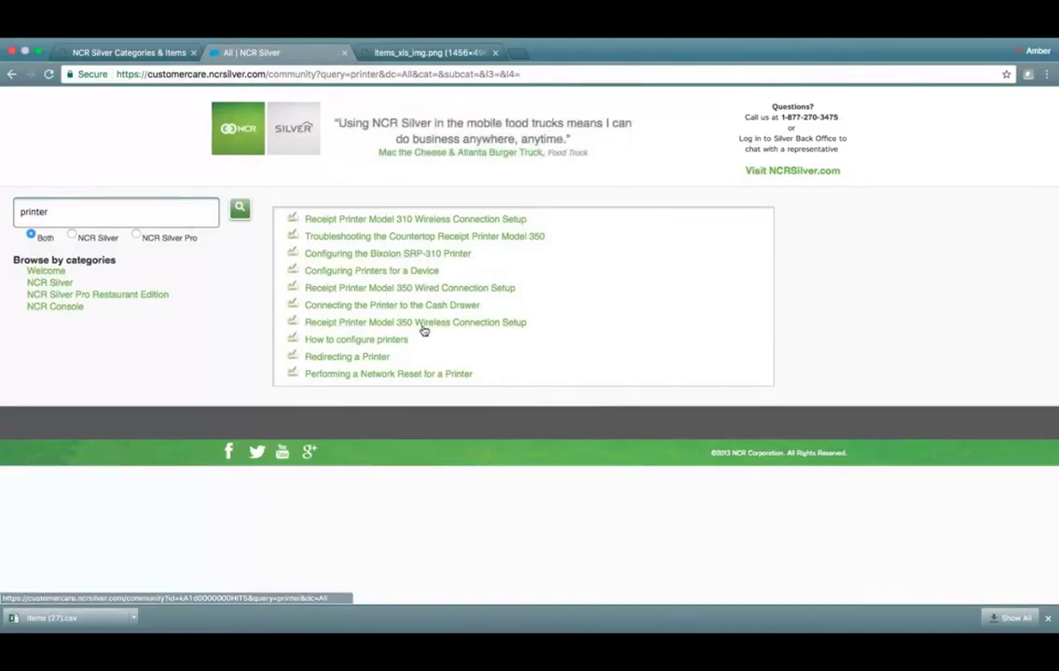
click(458, 241)
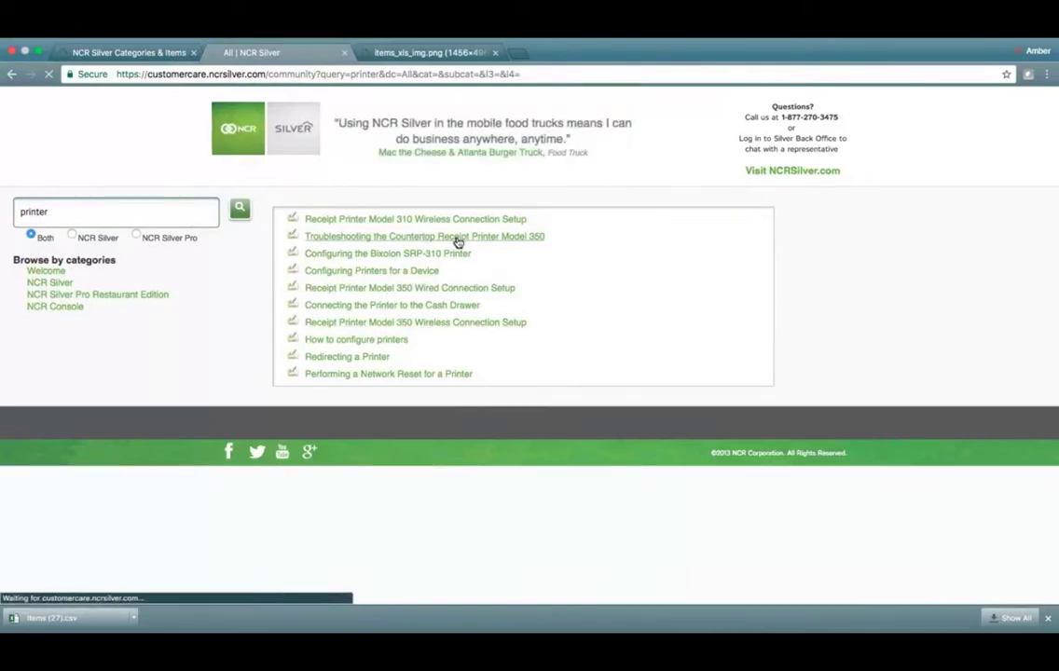
scroll(596, 296, down, 3)
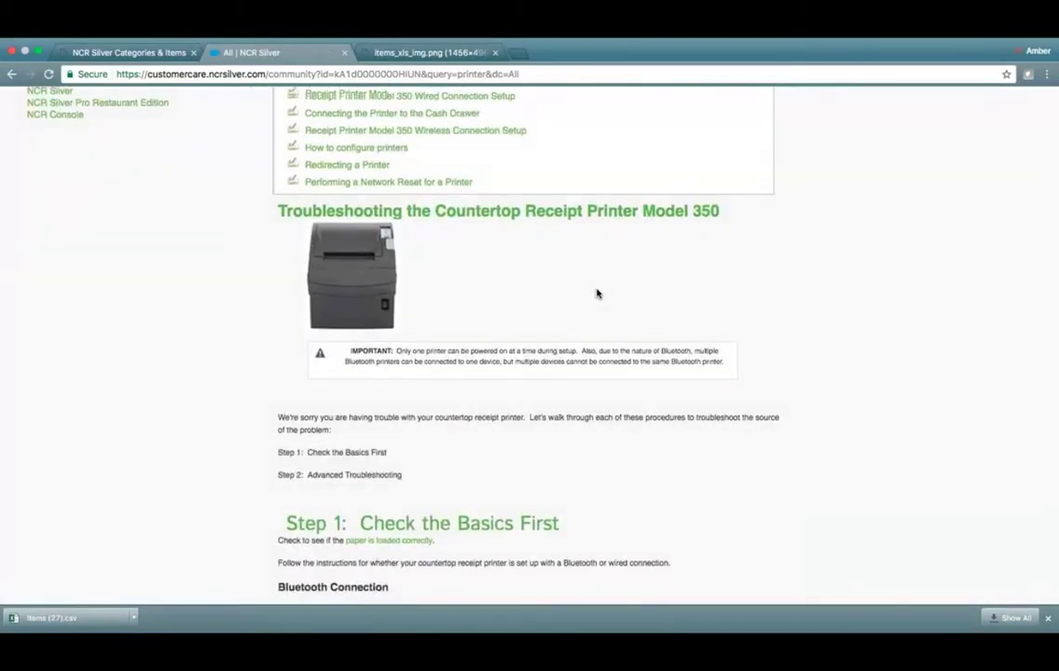
scroll(597, 294, down, 20)
scroll(597, 294, up, 20)
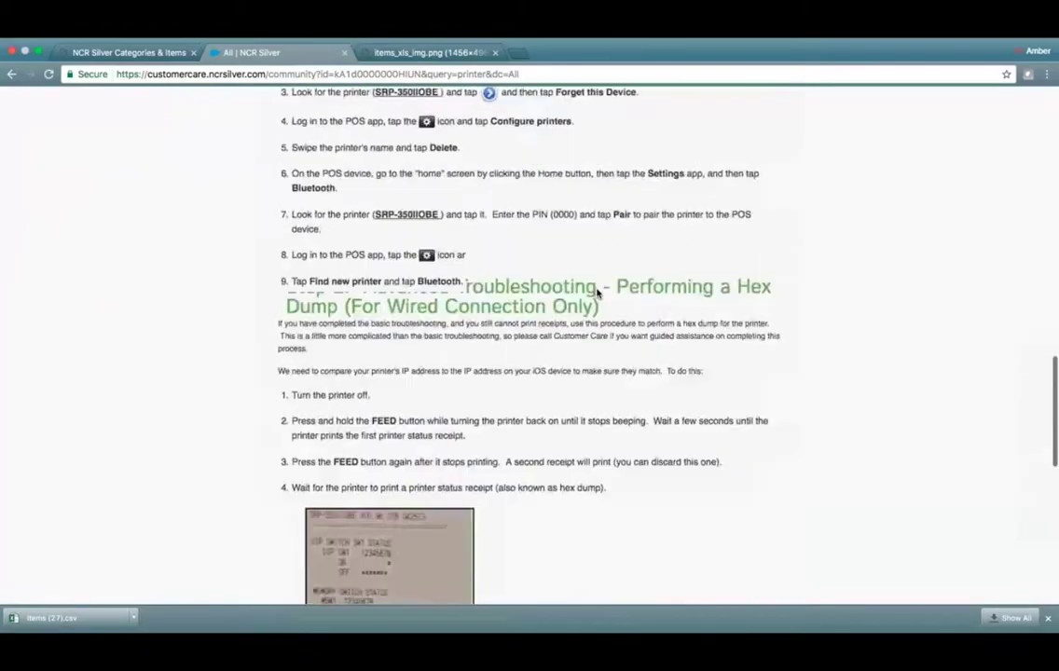